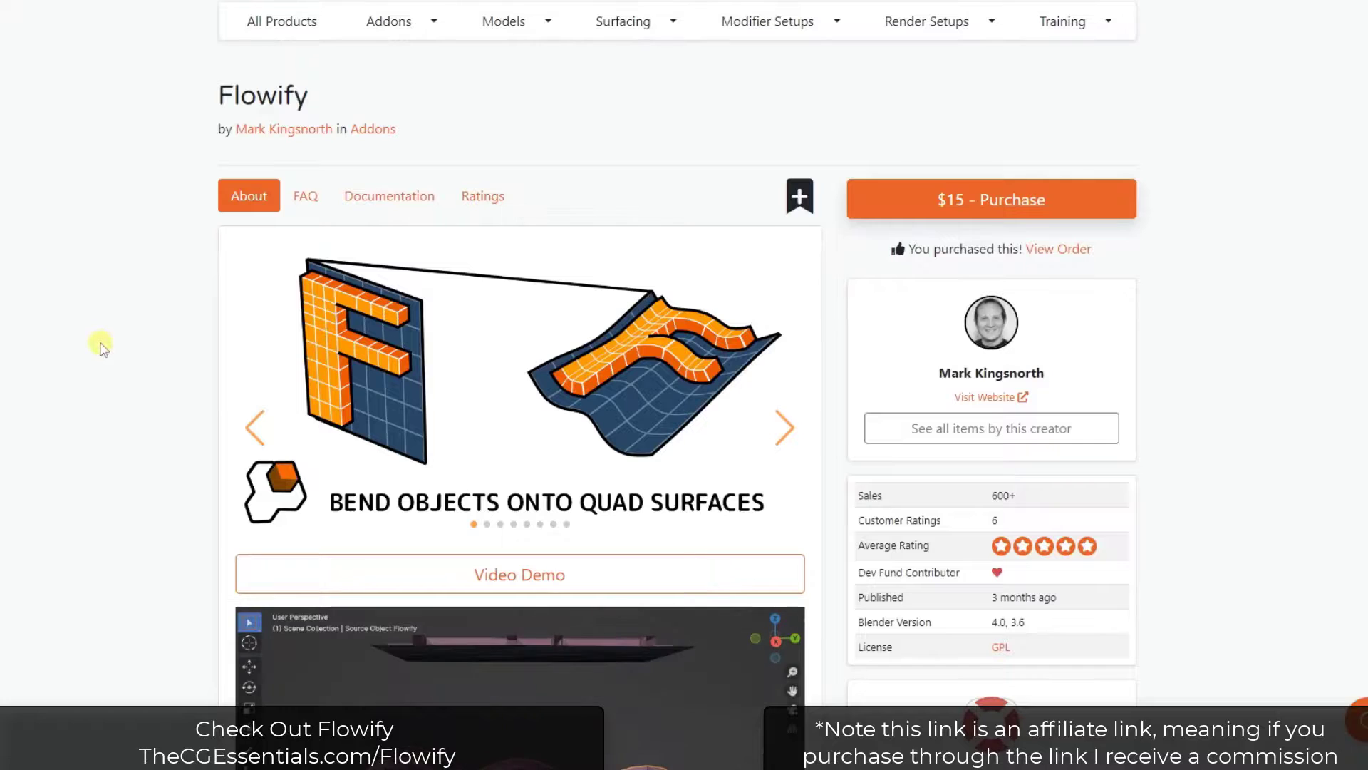
- Look through the Flowify product page, including its animated demos of objects bent onto curved surfaces
scroll(87, 320, "down", 2)
scroll(87, 321, "down", 1)
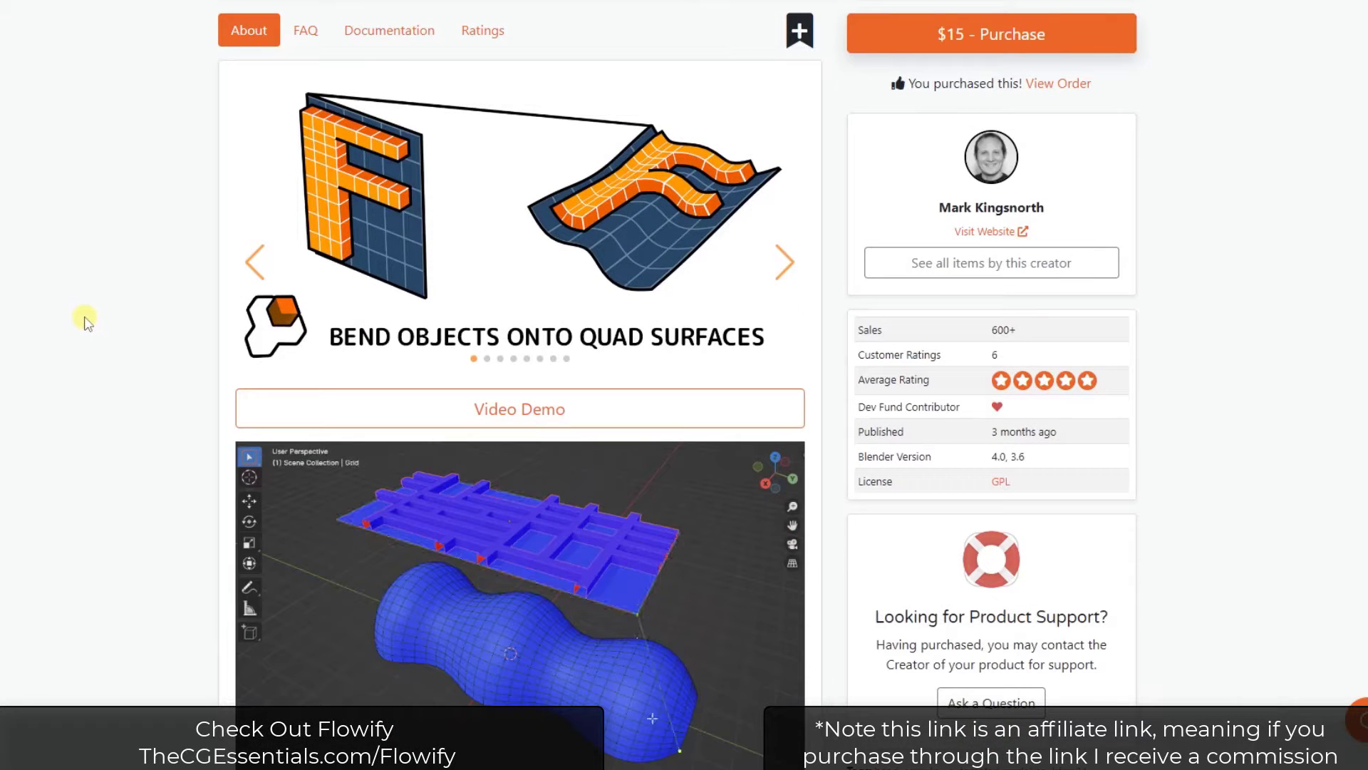
scroll(83, 312, "down", 4)
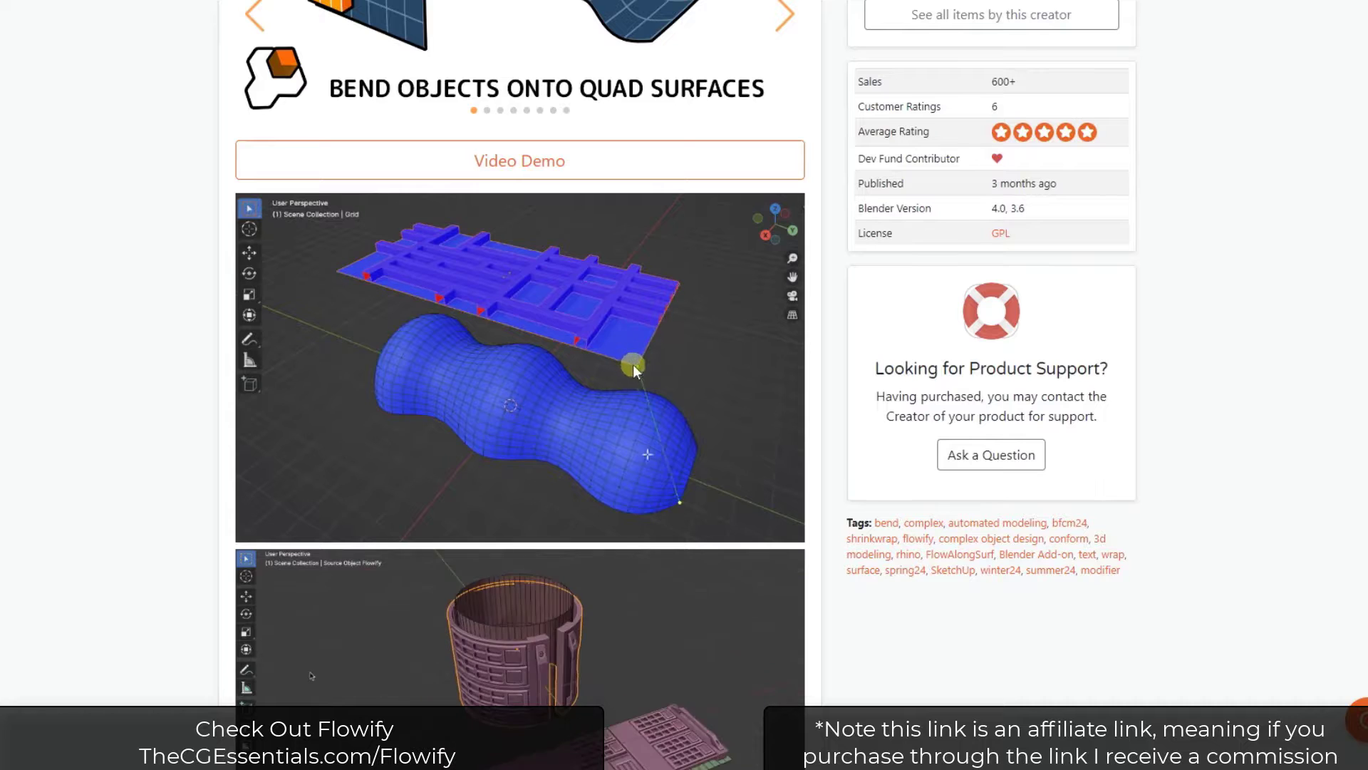
scroll(642, 414, "down", 1)
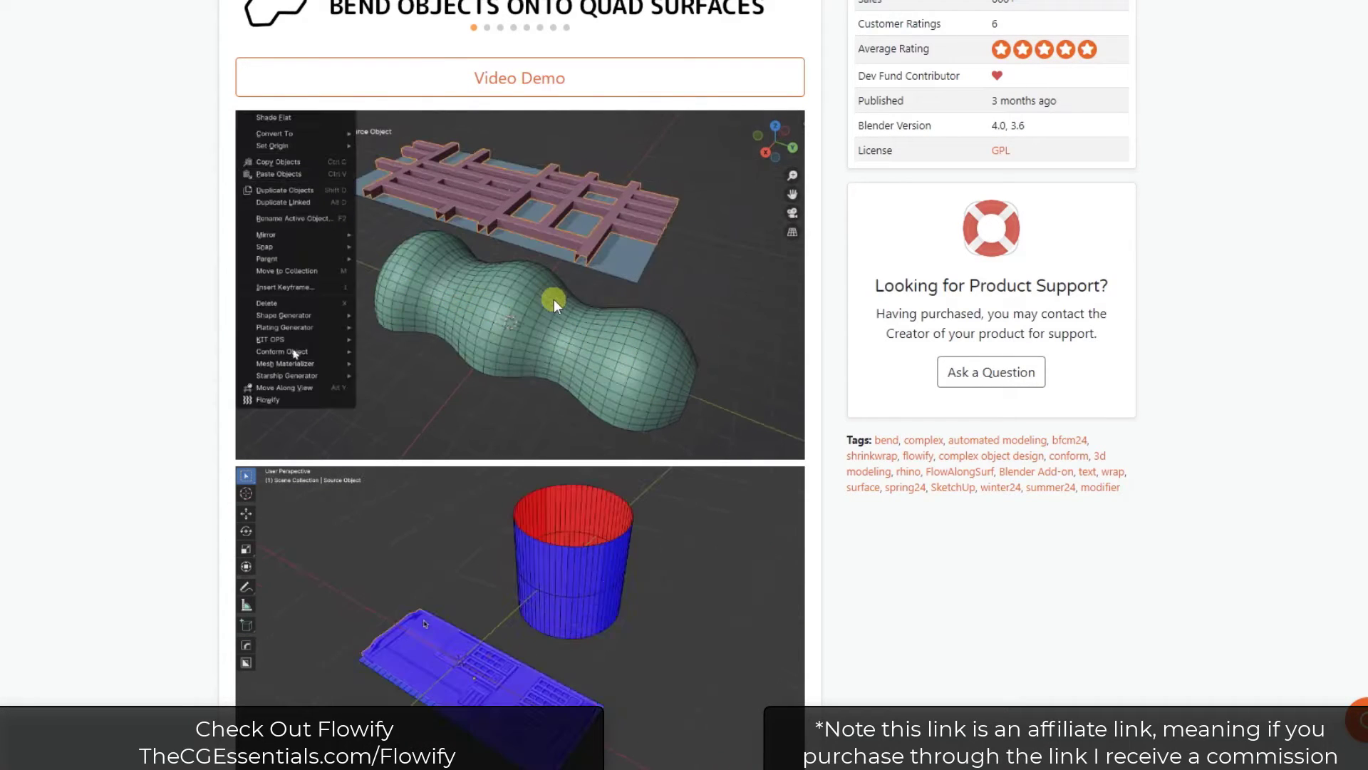
scroll(148, 293, "up", 2)
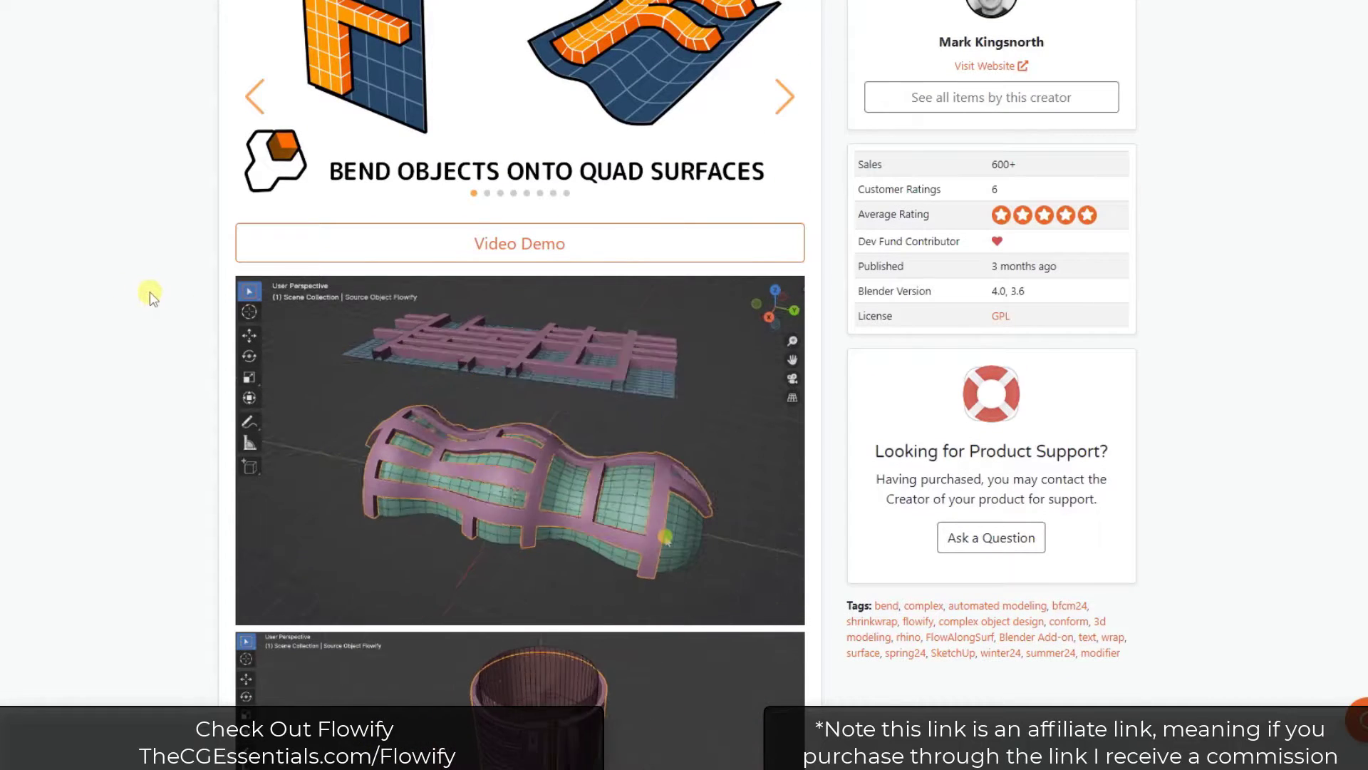
scroll(152, 292, "up", 4)
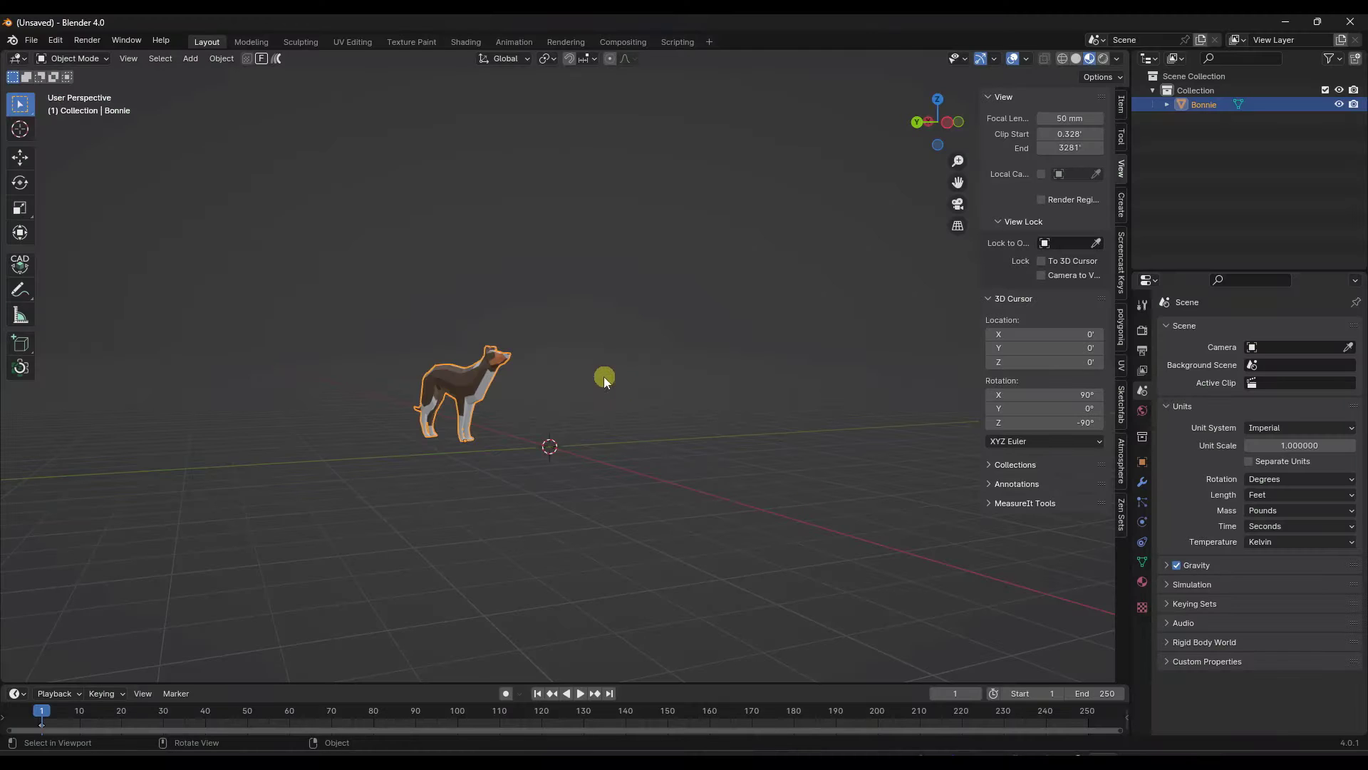
- Switch to Blender and add a plane at the origin, 50 ft in size and aligned to the left orthographic view
middle_click_drag(524, 369, 656, 309)
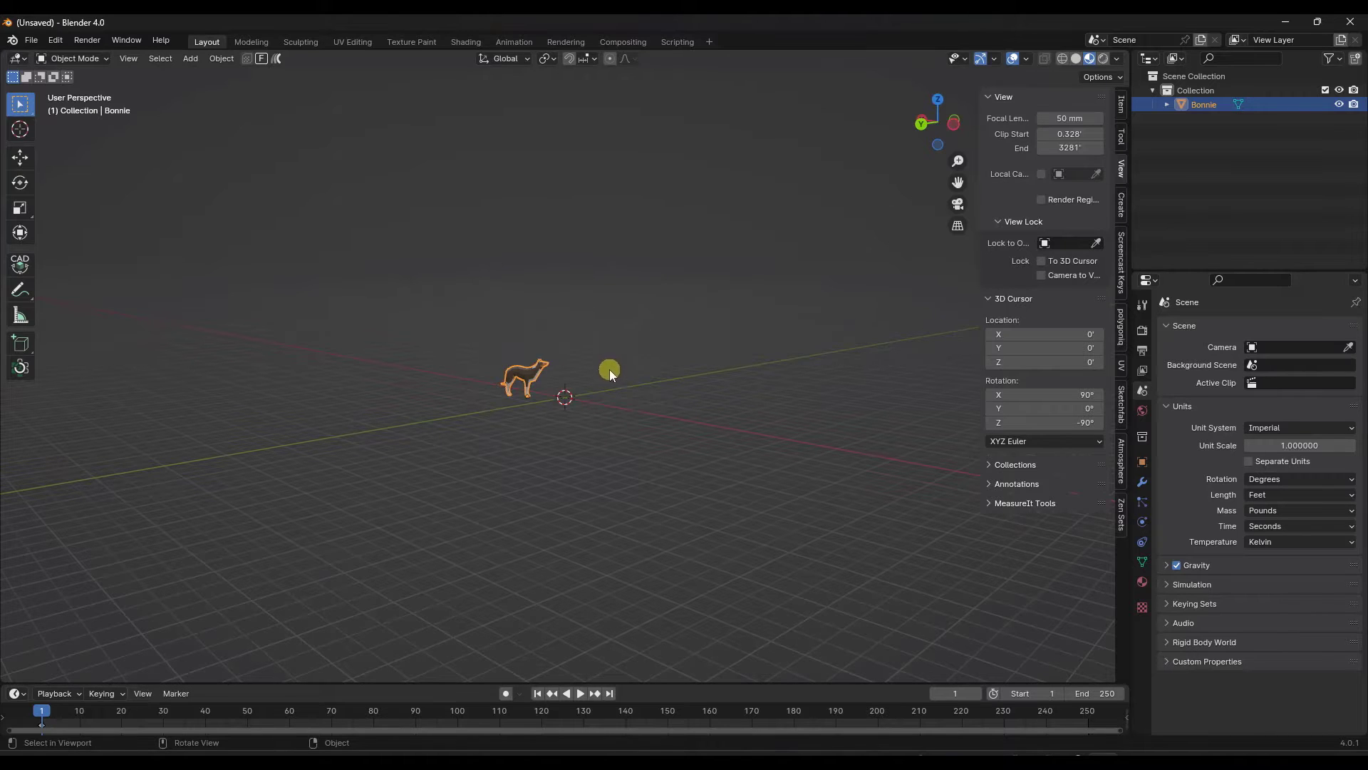
left_click(953, 126)
key("shift+a")
mouse_move(580, 356)
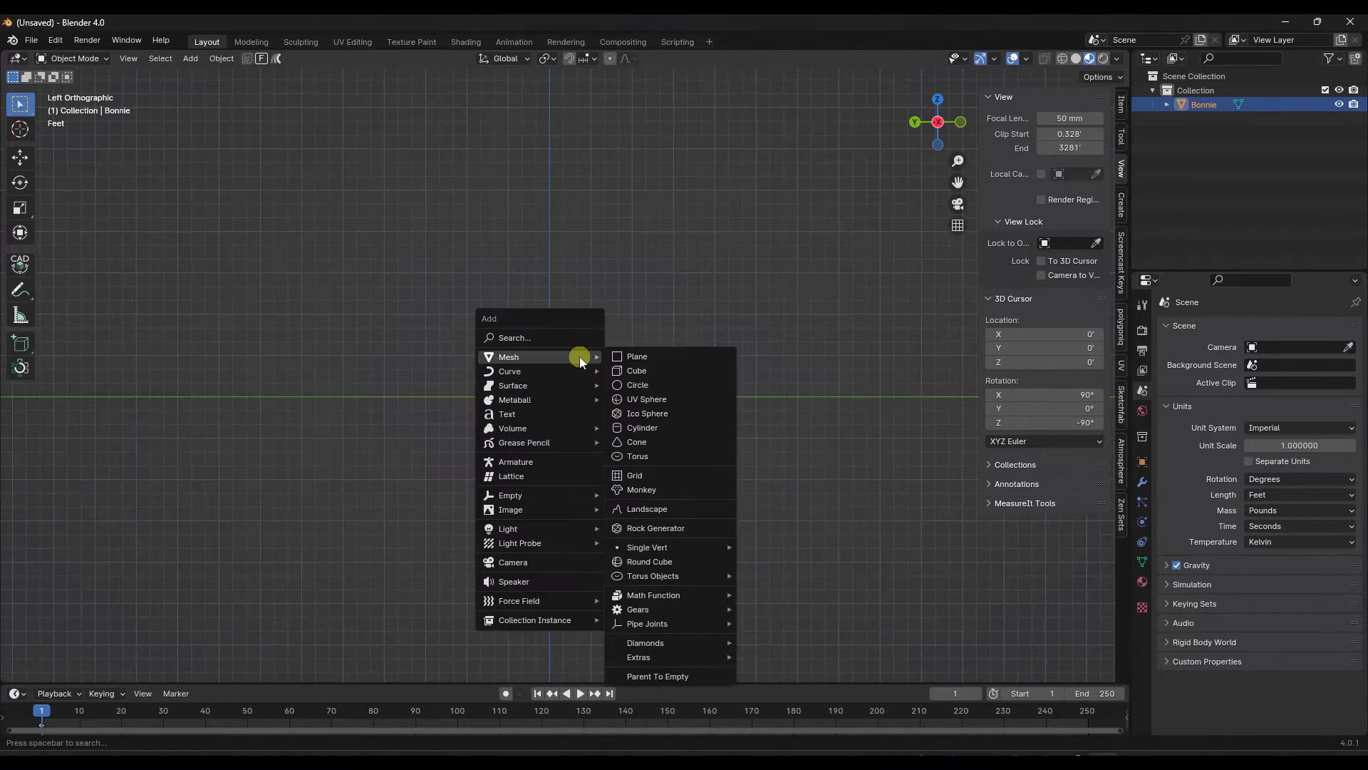
left_click(639, 357)
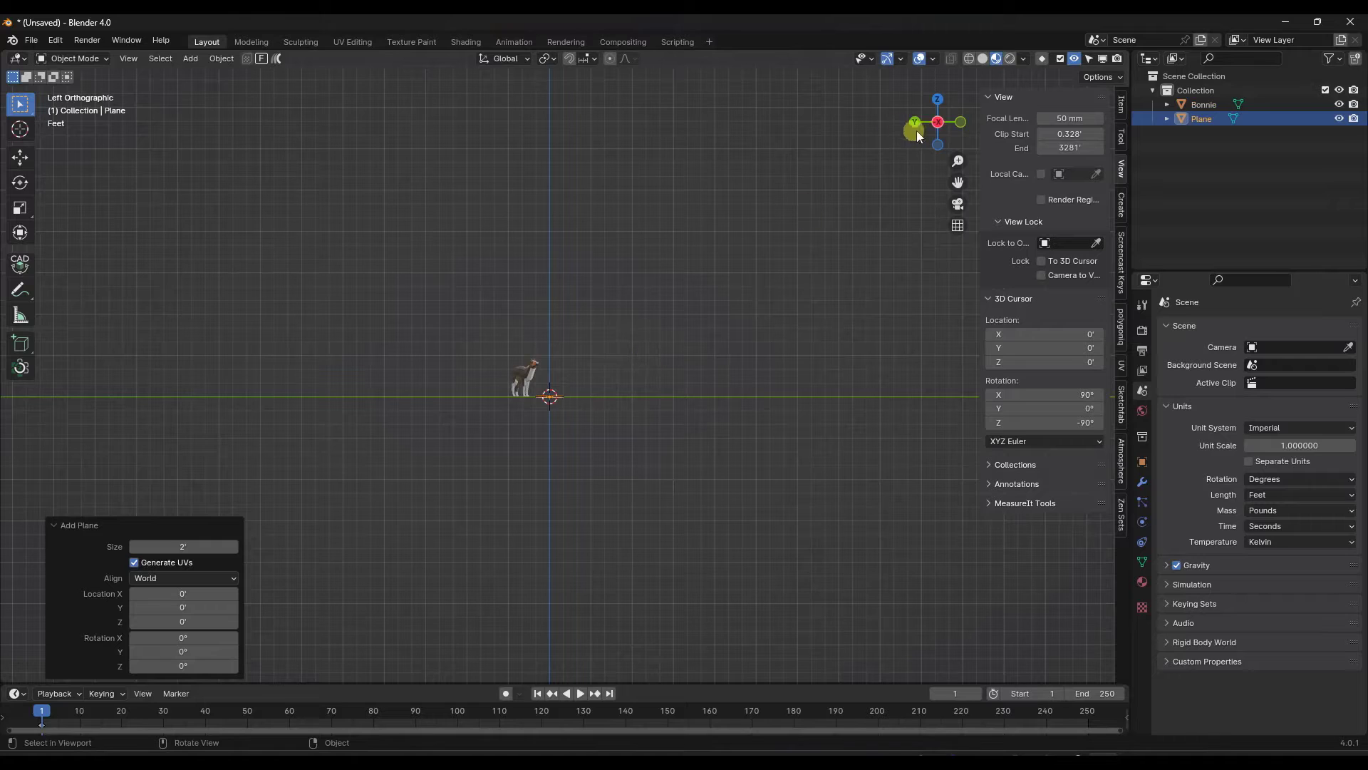
left_click(172, 579)
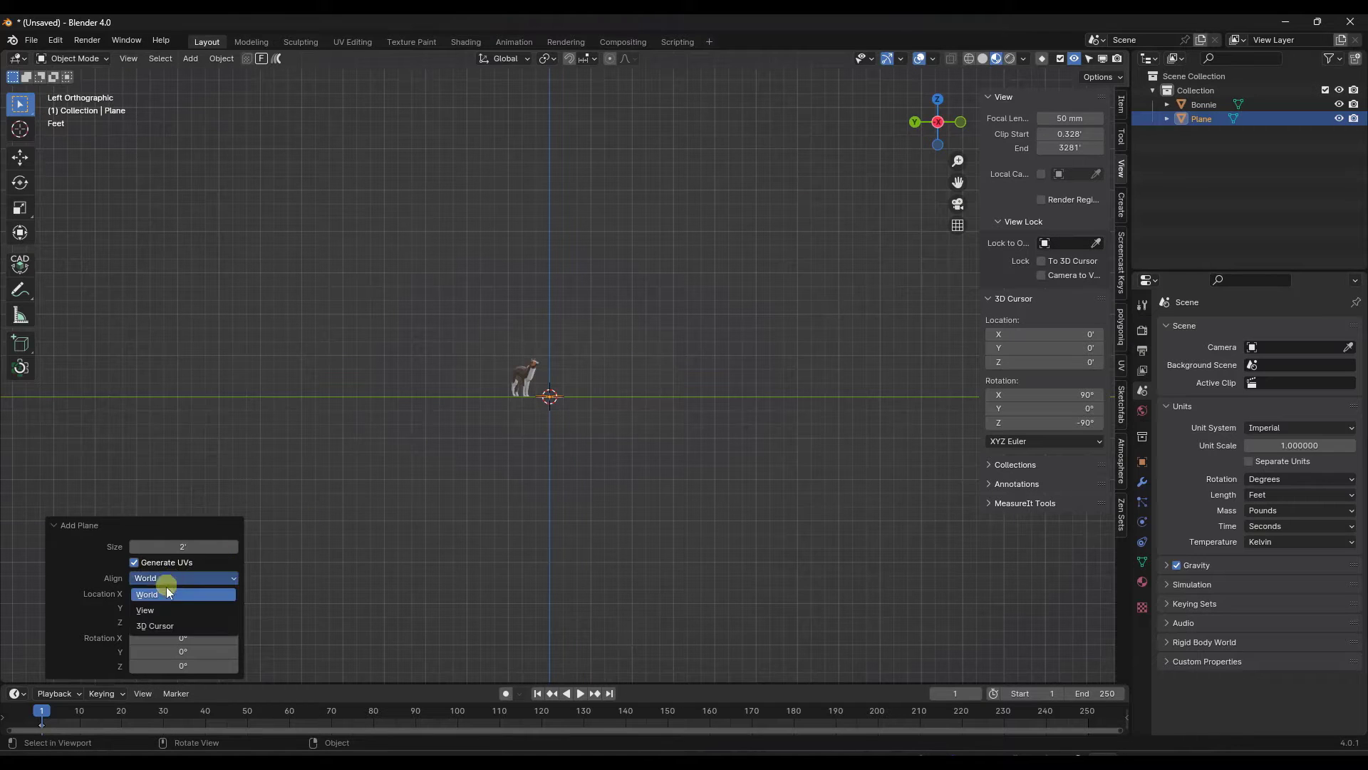
left_click(161, 608)
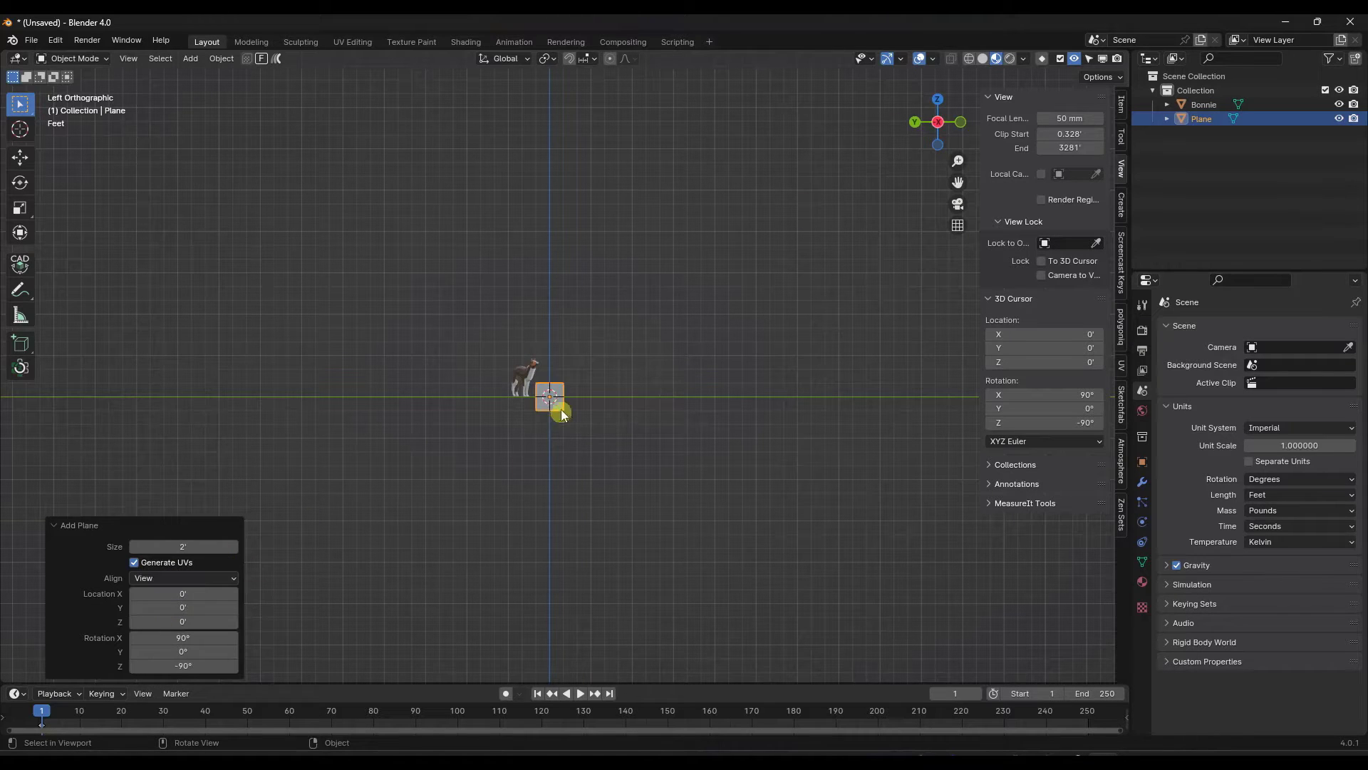
left_click(169, 548)
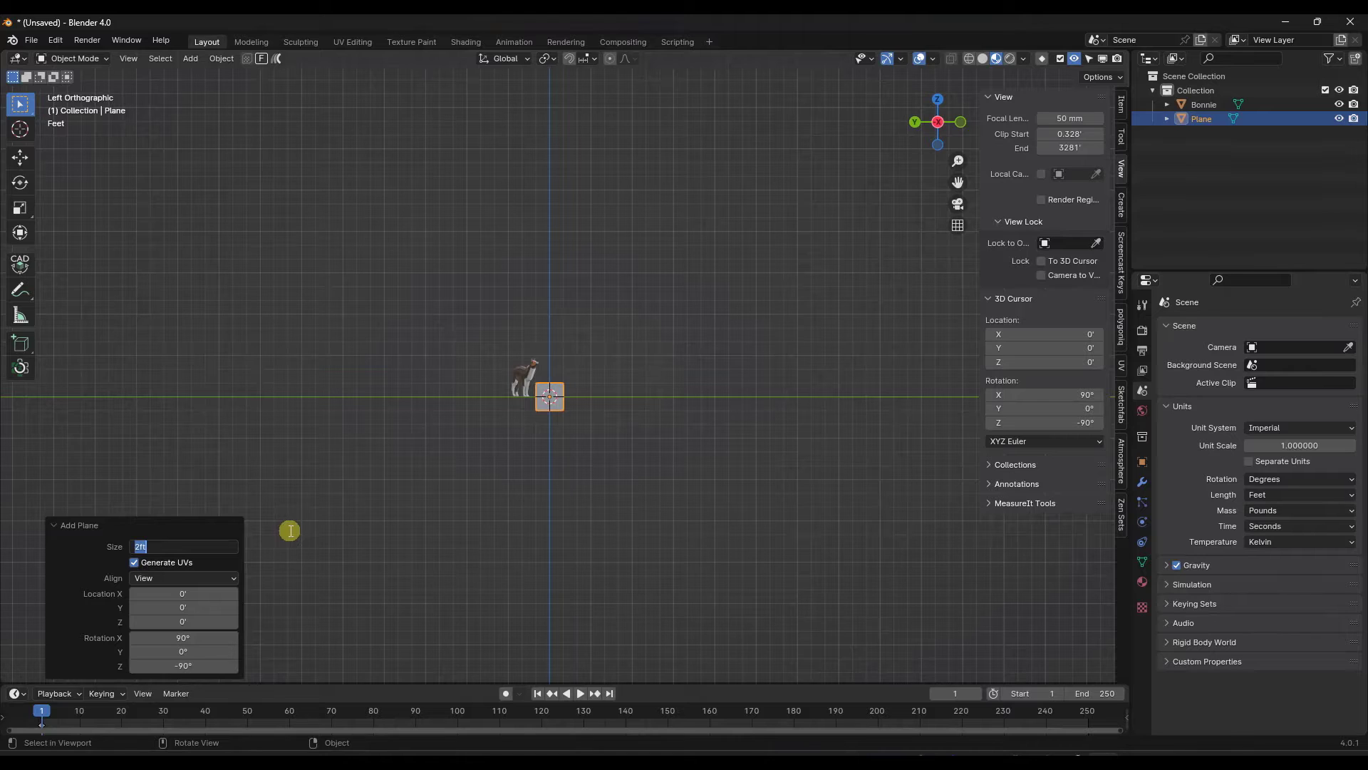
type("50")
key("Return")
scroll(549, 348, "down", 5)
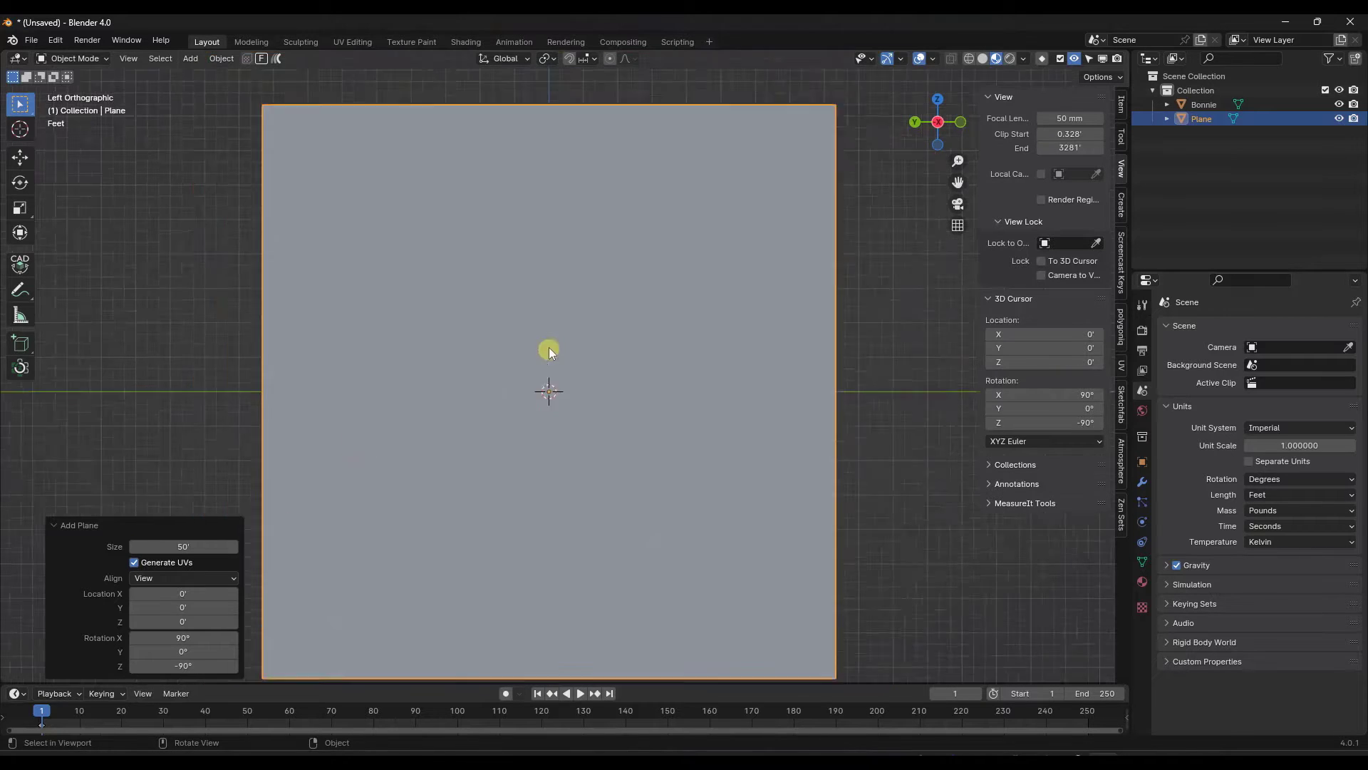
- Scale the plane to about 0.33 along the global Z axis to make it a long, low rectangle
key("s")
key("x")
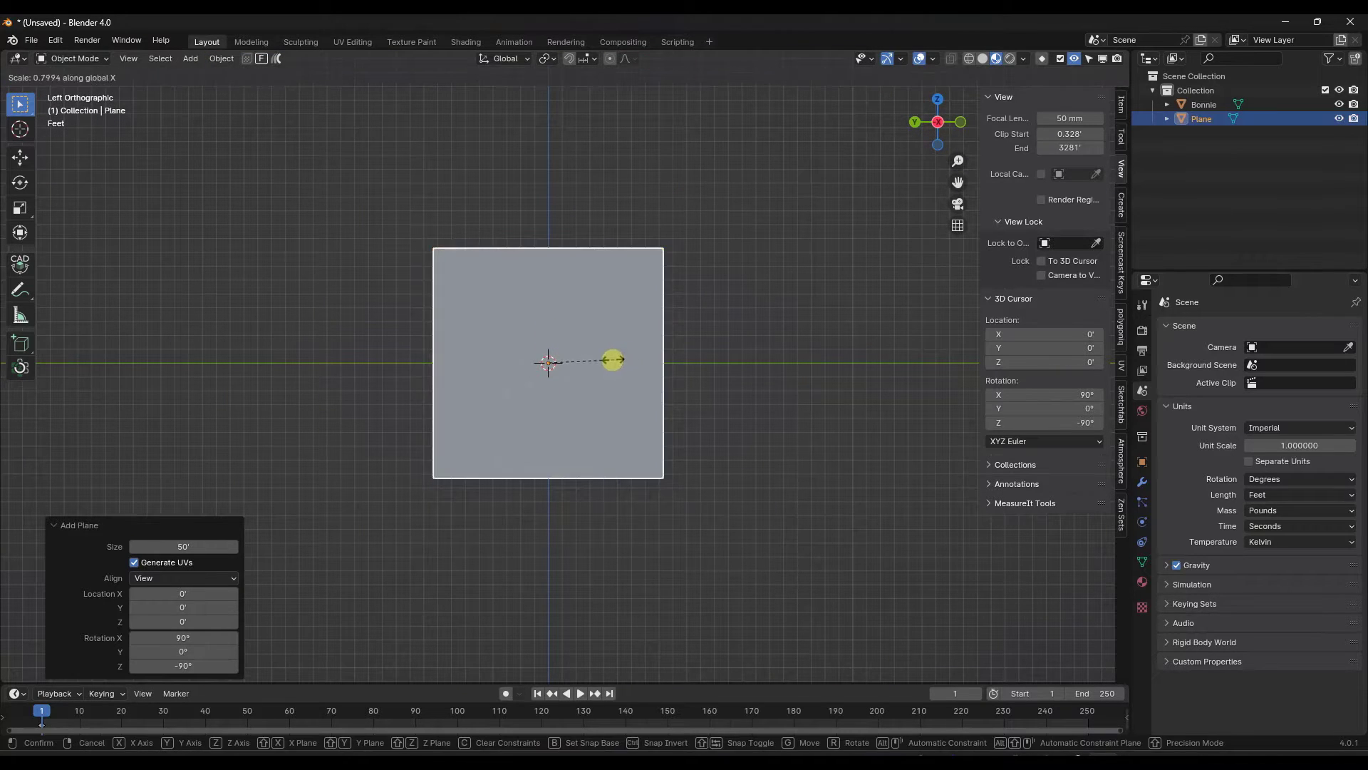
key("y")
key("z")
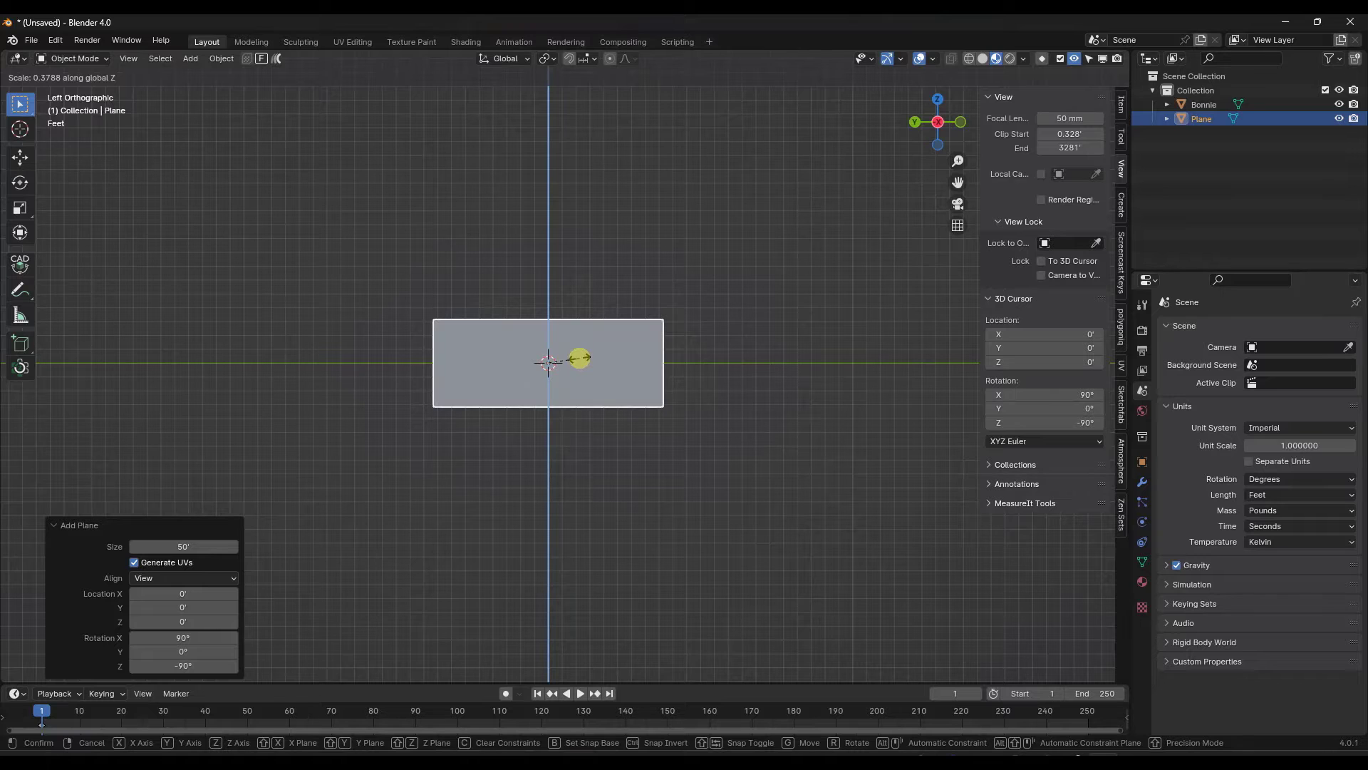
left_click(580, 359)
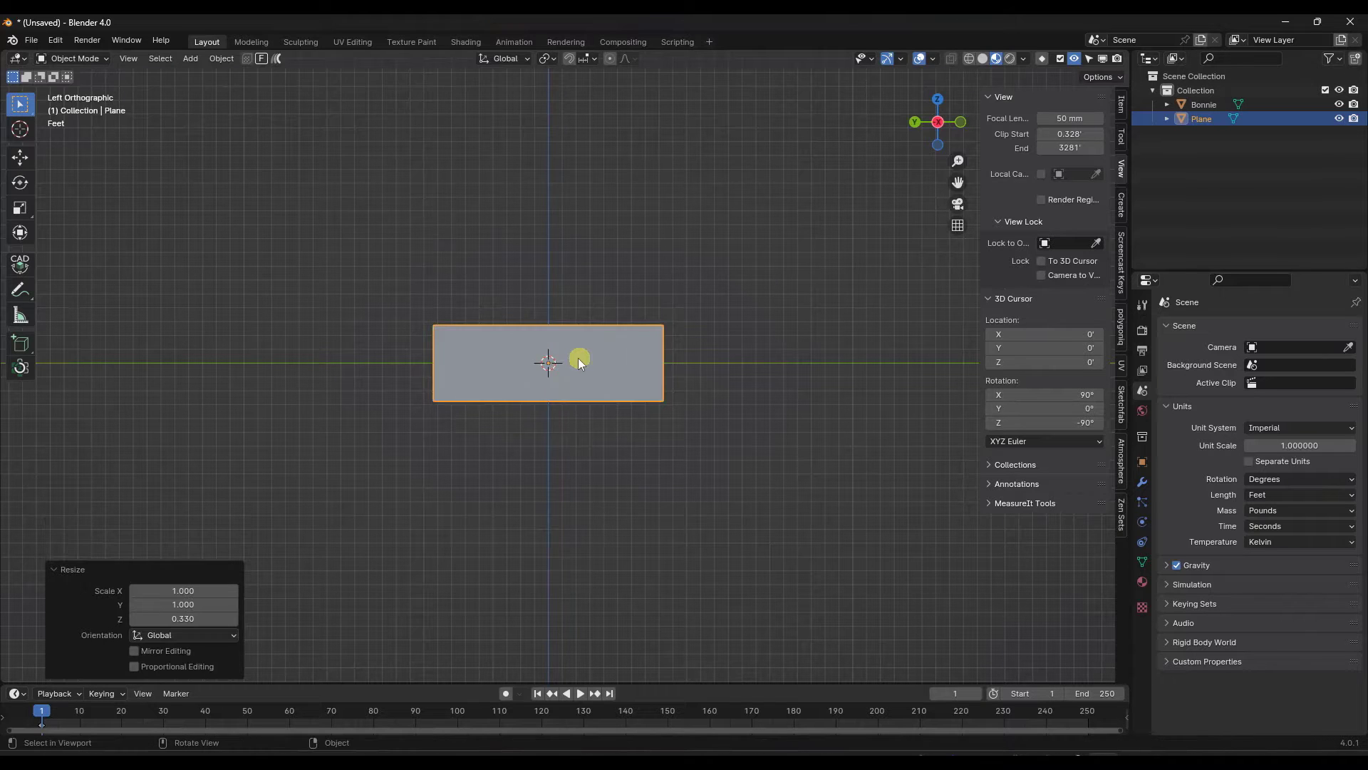
- Move the plane up about 12.17 ft along the Z axis
middle_click_drag(579, 361, 597, 394)
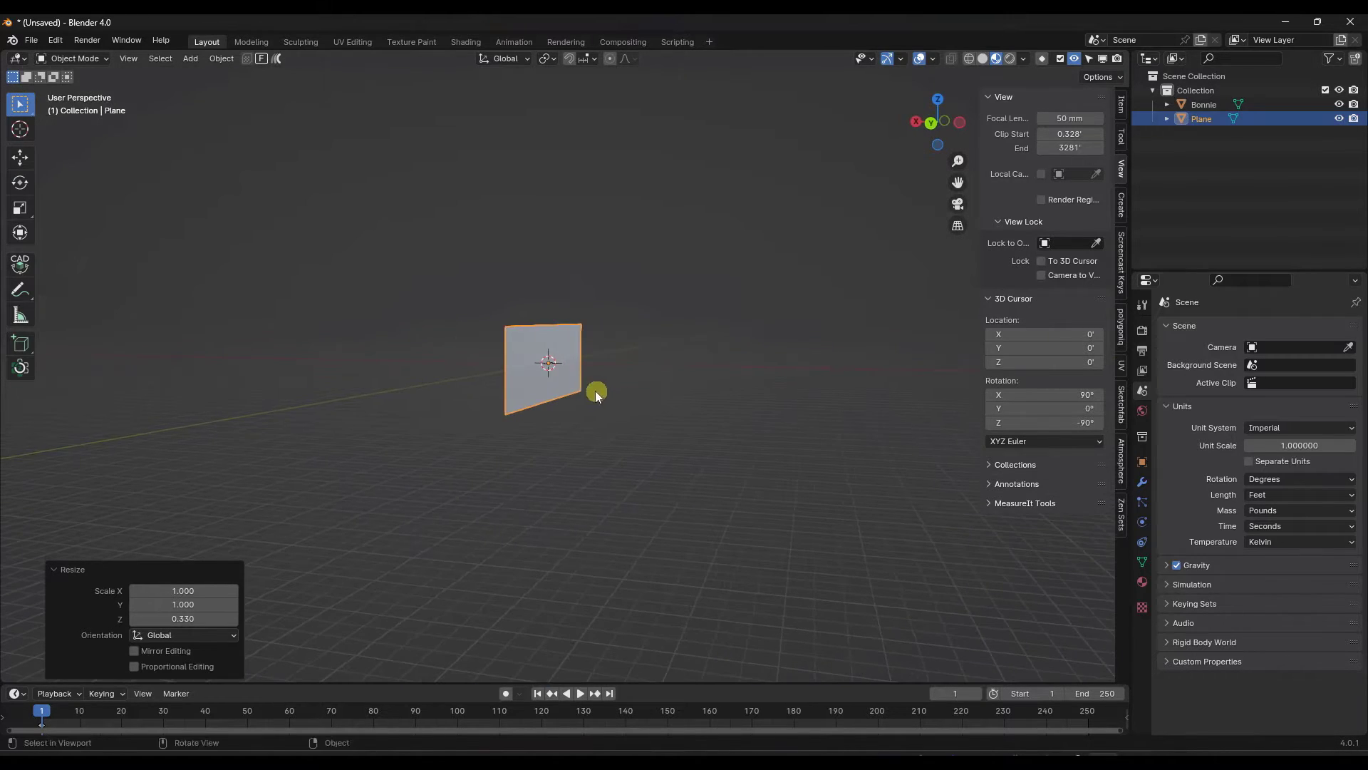
key("g")
key("z")
left_click(589, 333)
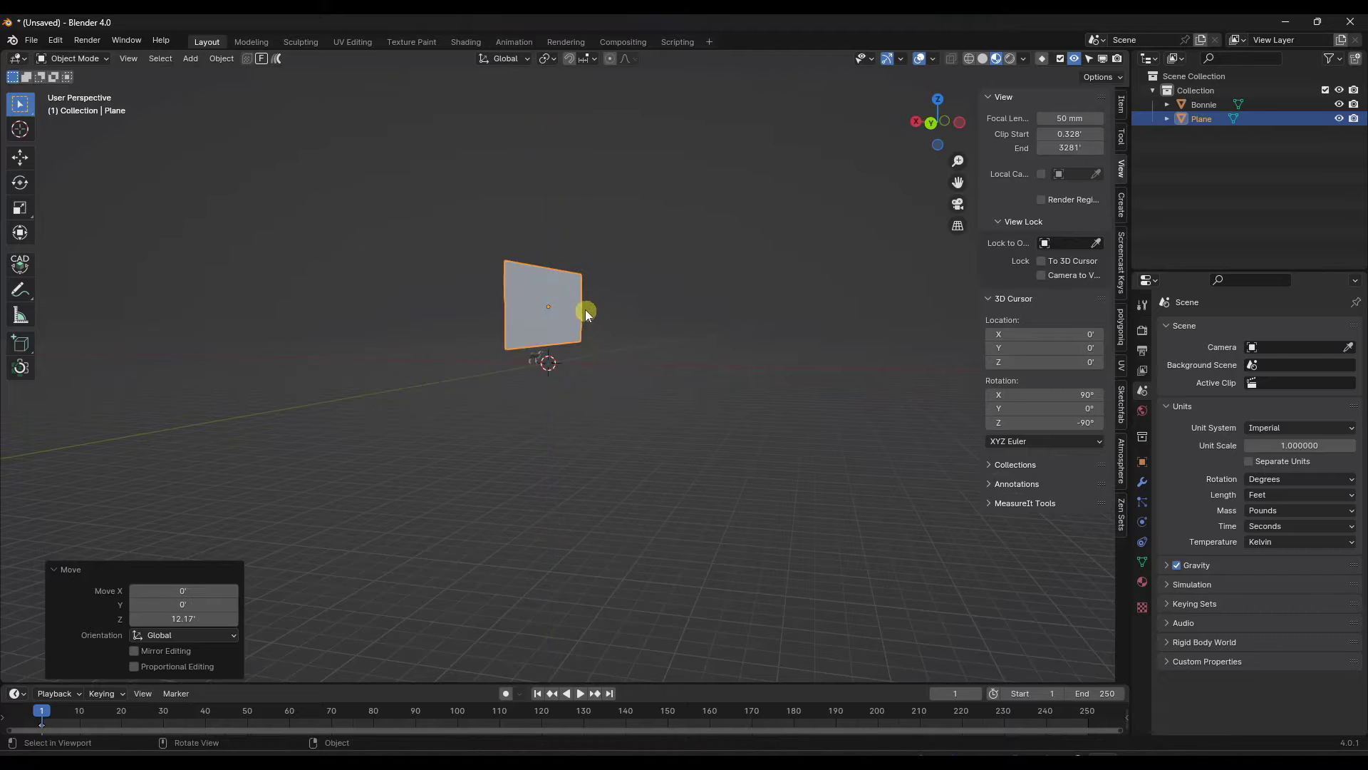
- Apply the rotation and scale of the plane
scroll(559, 308, "up", 5)
scroll(533, 310, "up", 2)
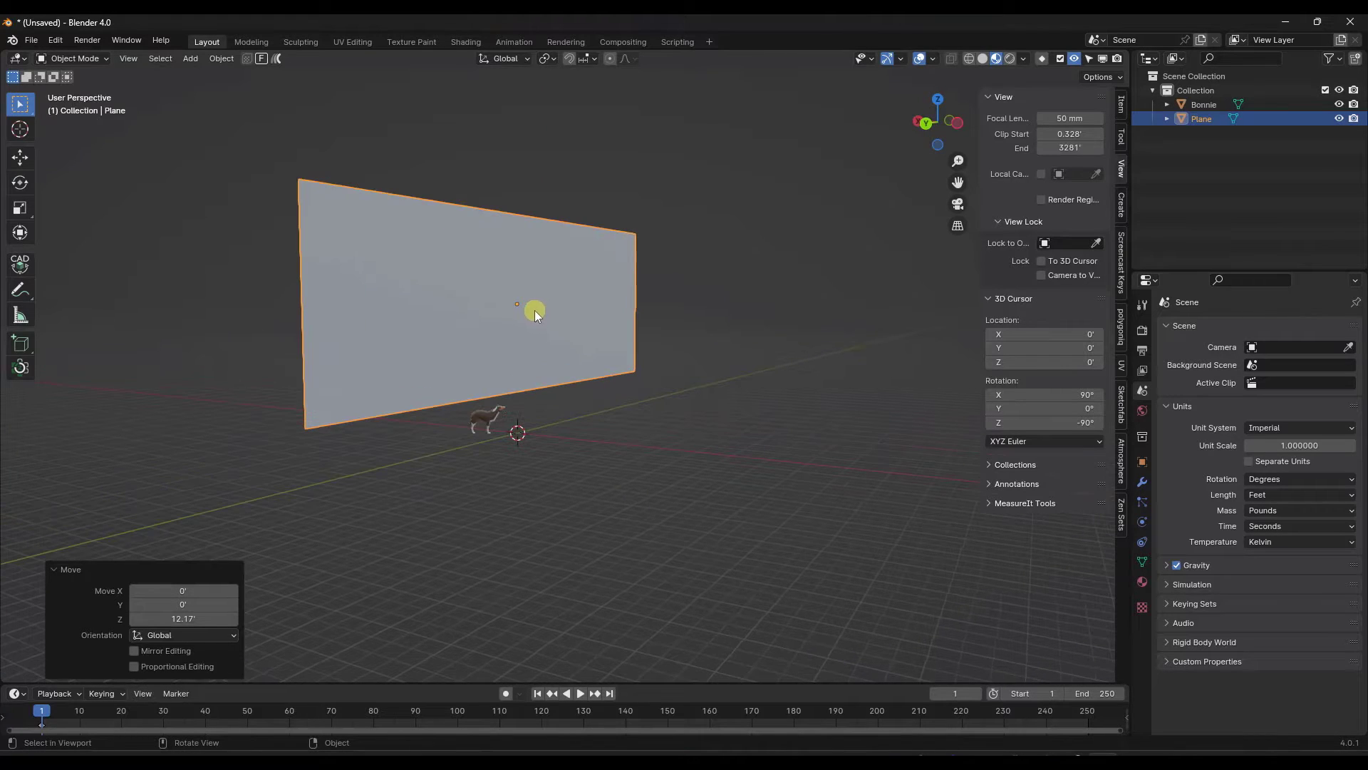
left_click(221, 60)
mouse_move(243, 134)
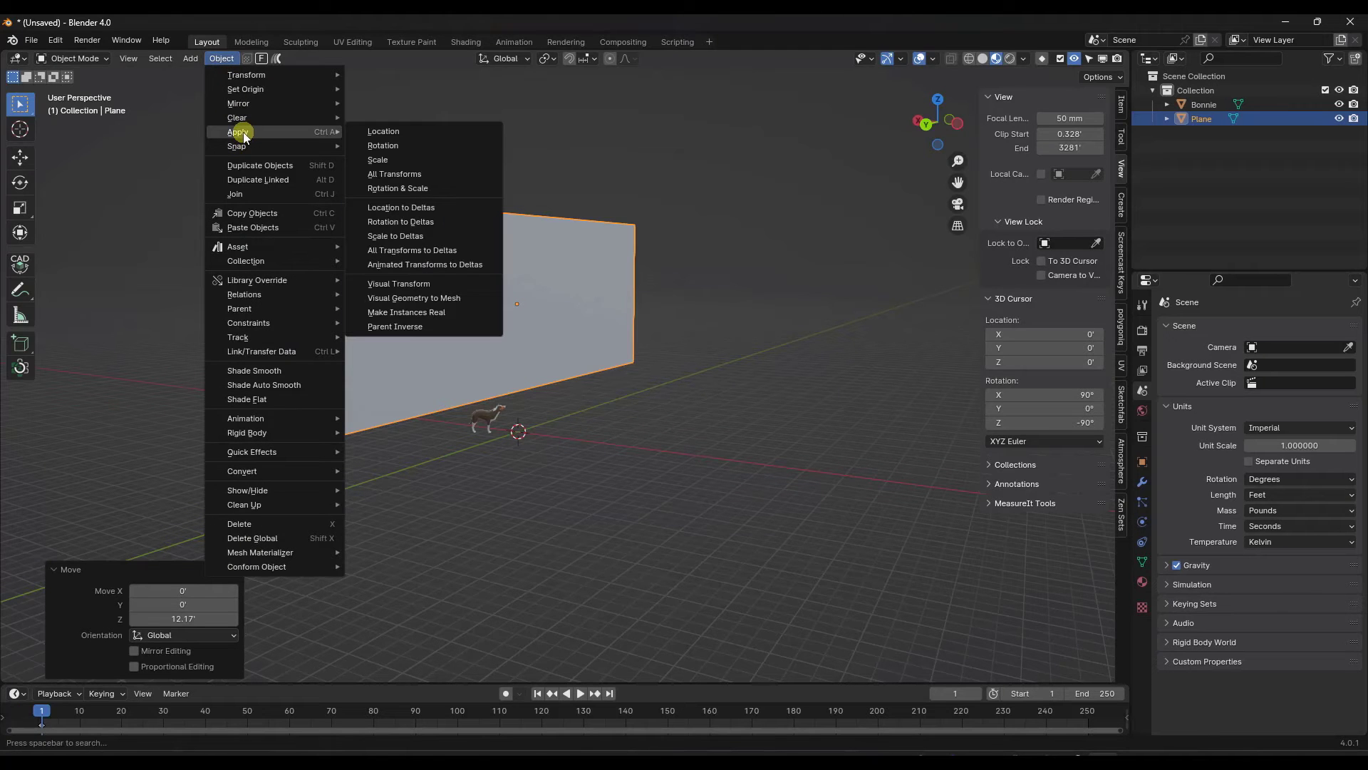
left_click(397, 189)
middle_click_drag(520, 344, 536, 317)
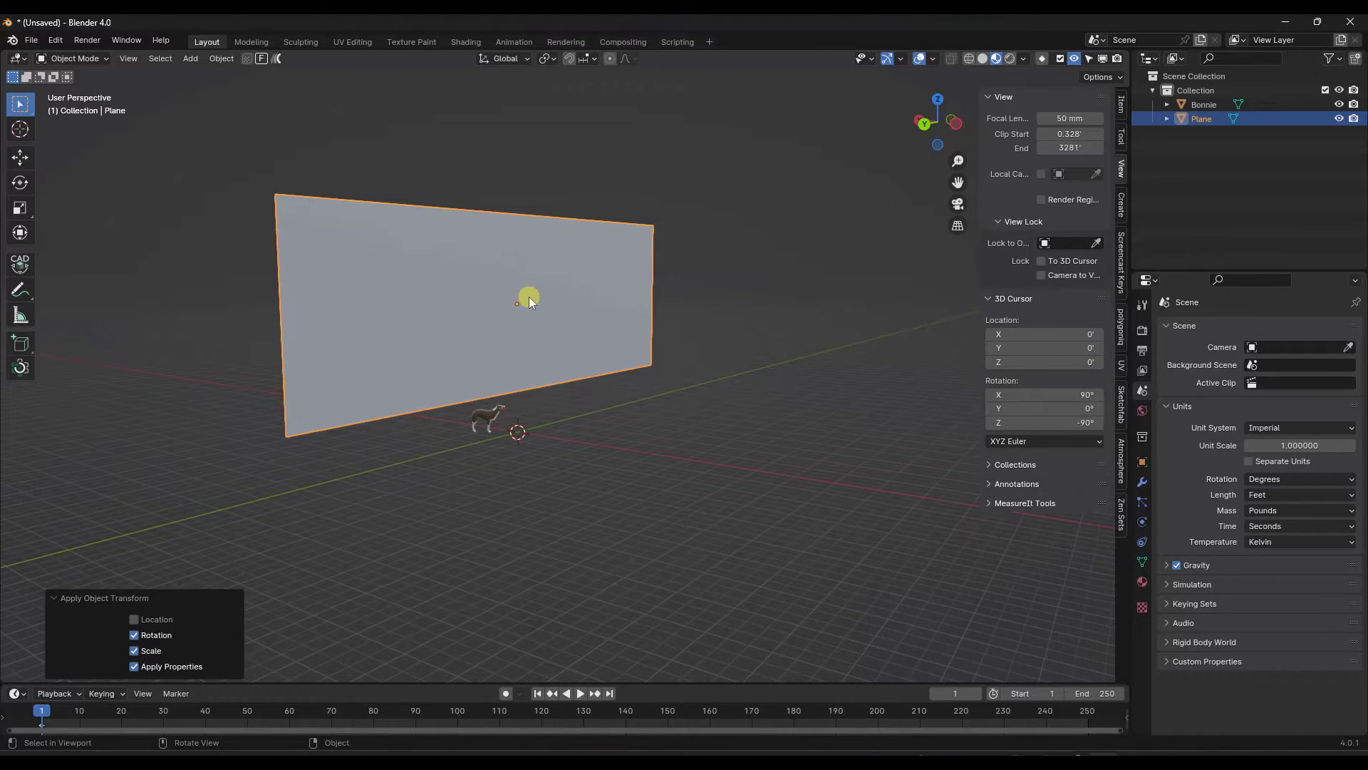
- Subdivide the plane's face in Edit Mode into a grid, and subdivide that grid again with 2 cuts
key("Tab")
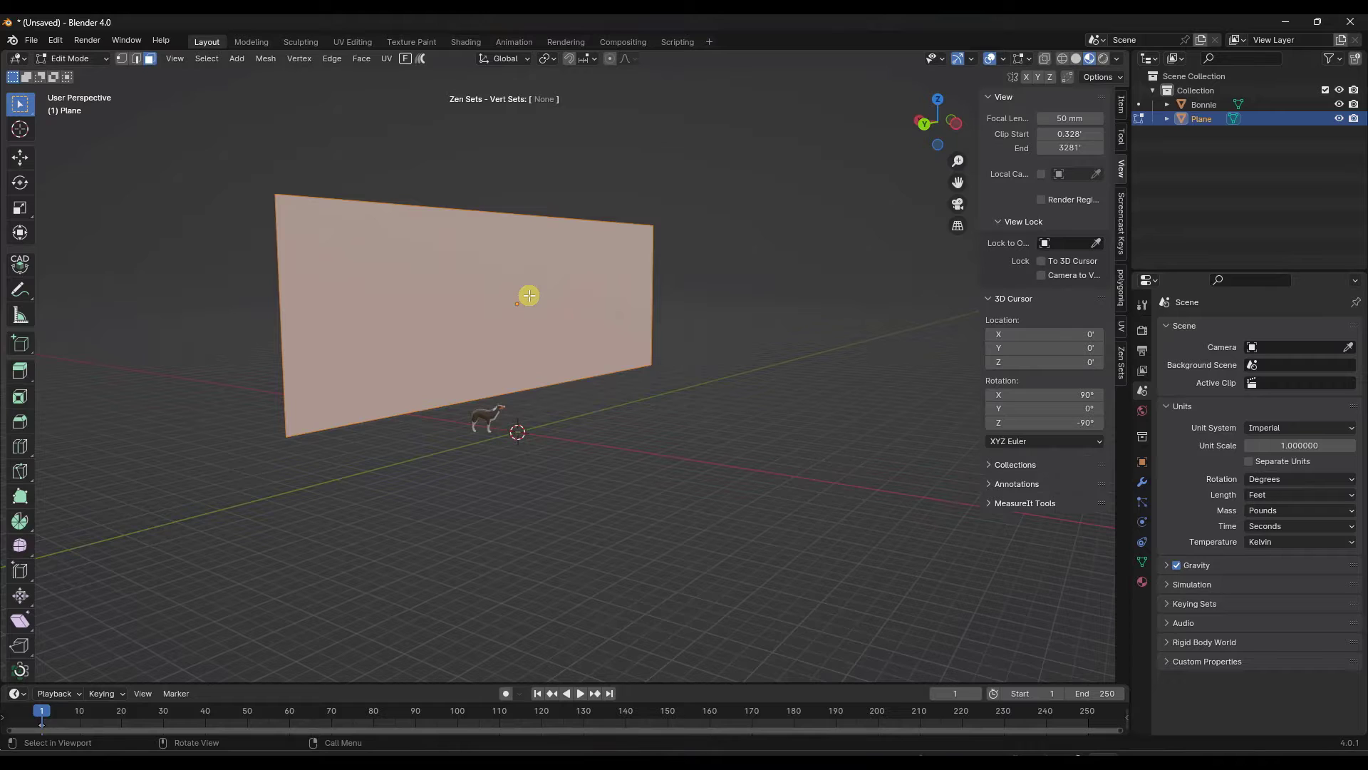
right_click(506, 265)
left_click(442, 284)
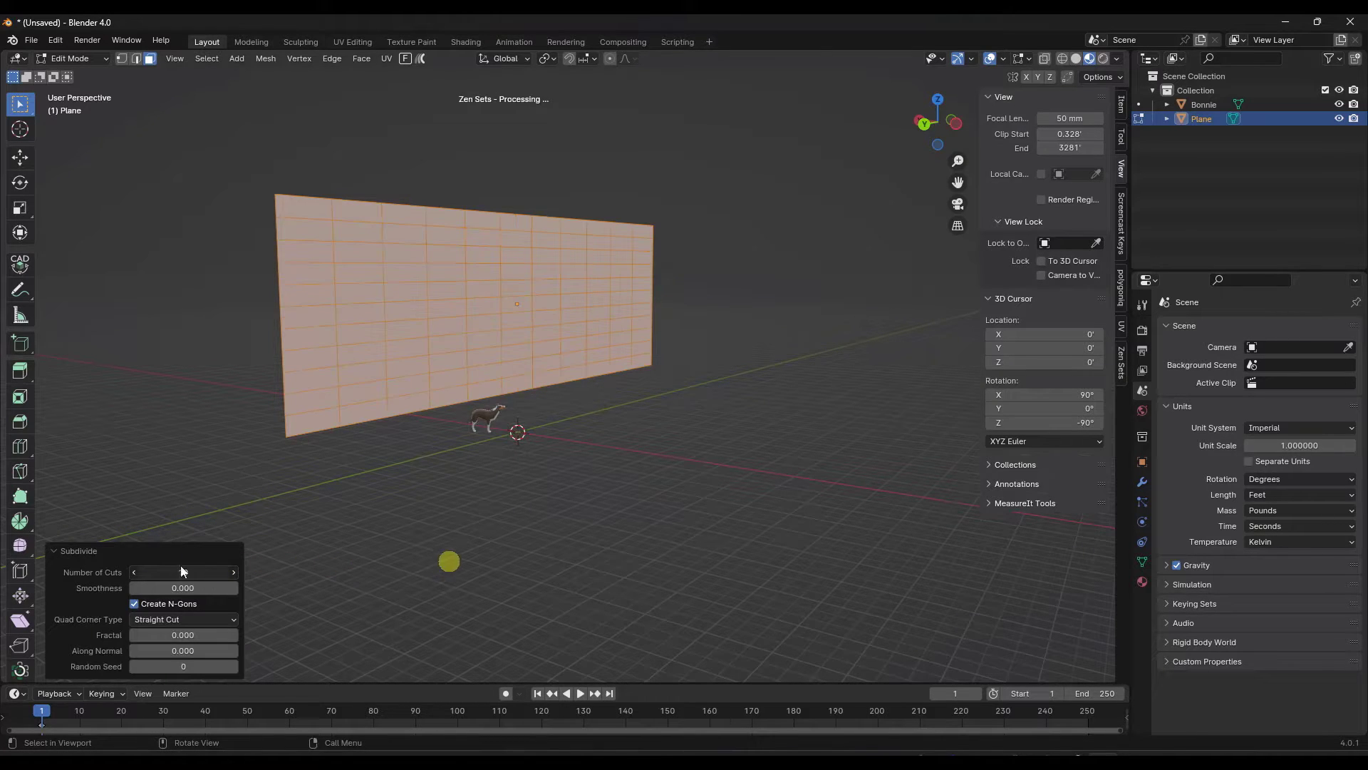
right_click(511, 280)
left_click(509, 278)
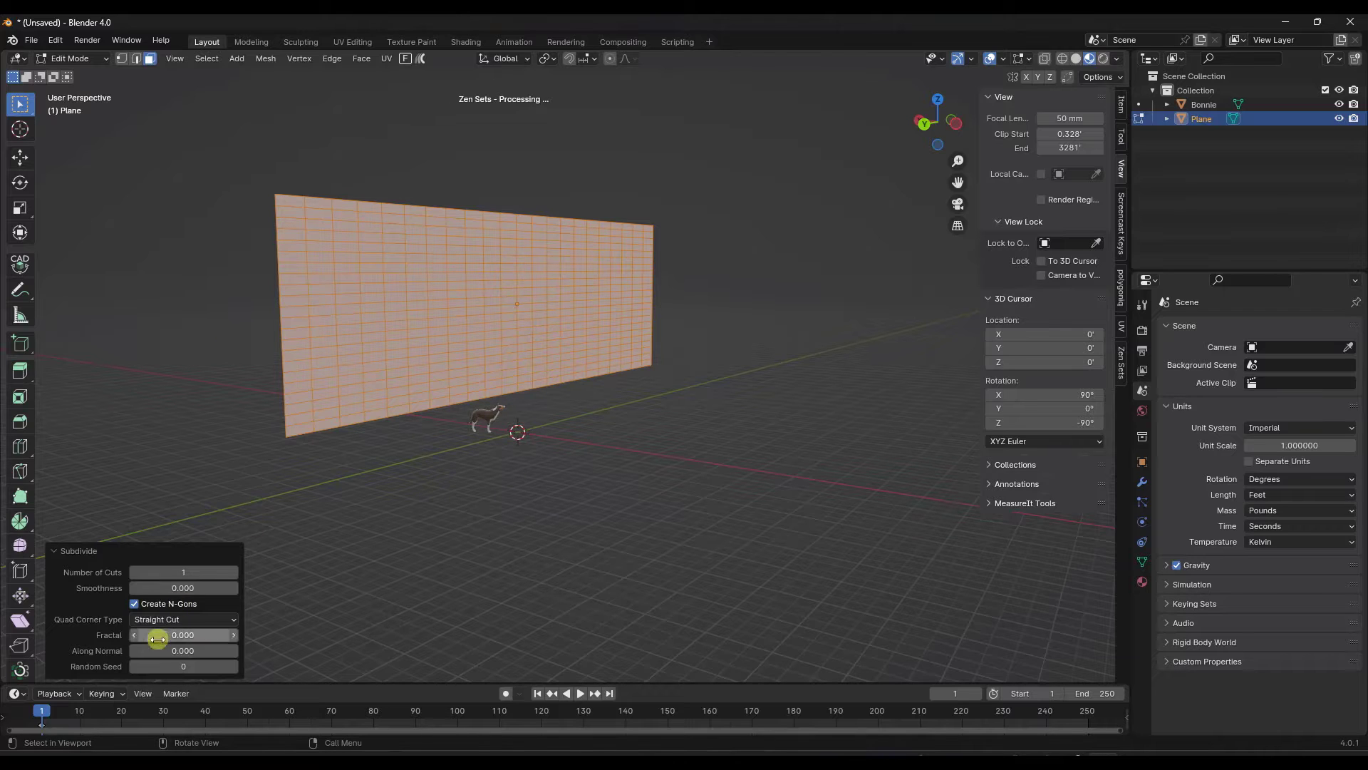
left_click(230, 573)
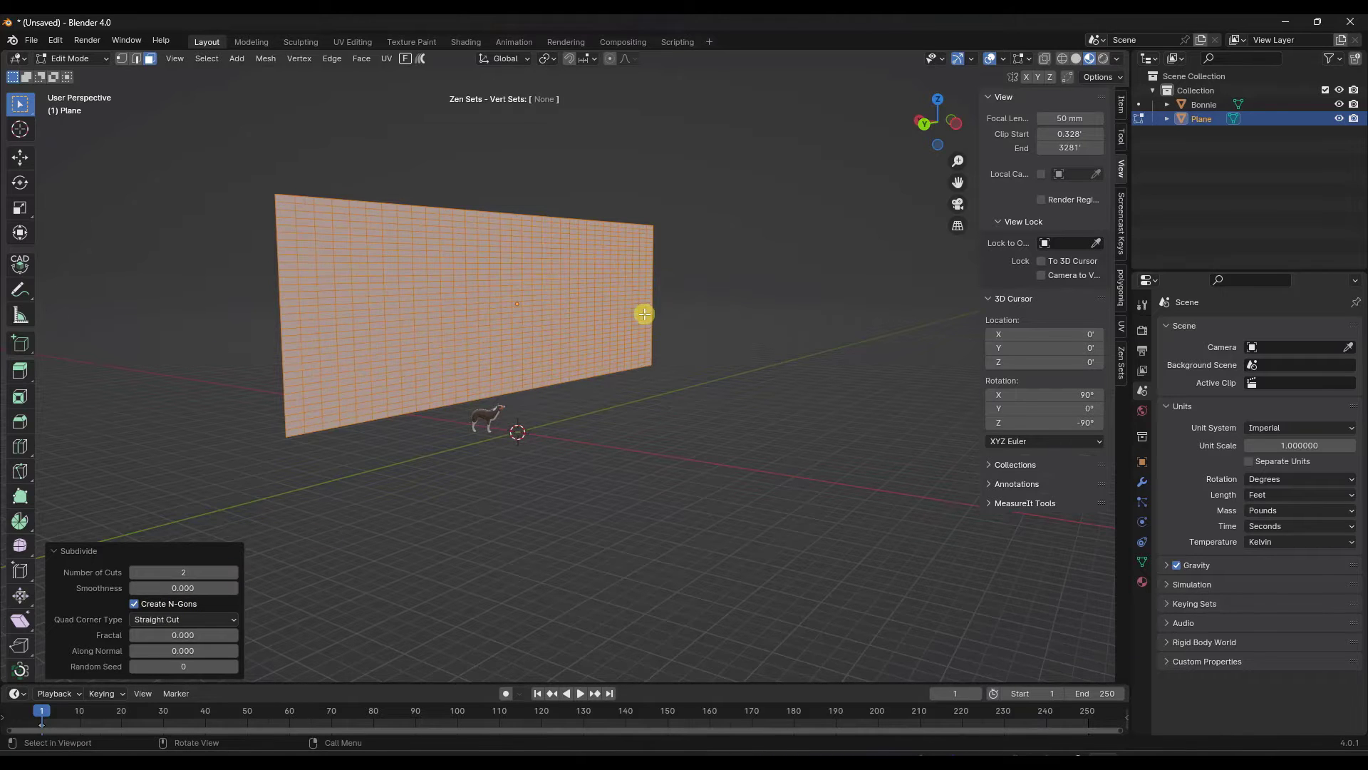
- Bend the plane by moving its two upper corner vertices and a middle lower-edge vertex along X with smooth proportional editing, size about 15 ft
mouse_move(645, 311)
middle_mouse_down()
mouse_move(516, 312)
mouse_move(636, 314)
middle_mouse_up()
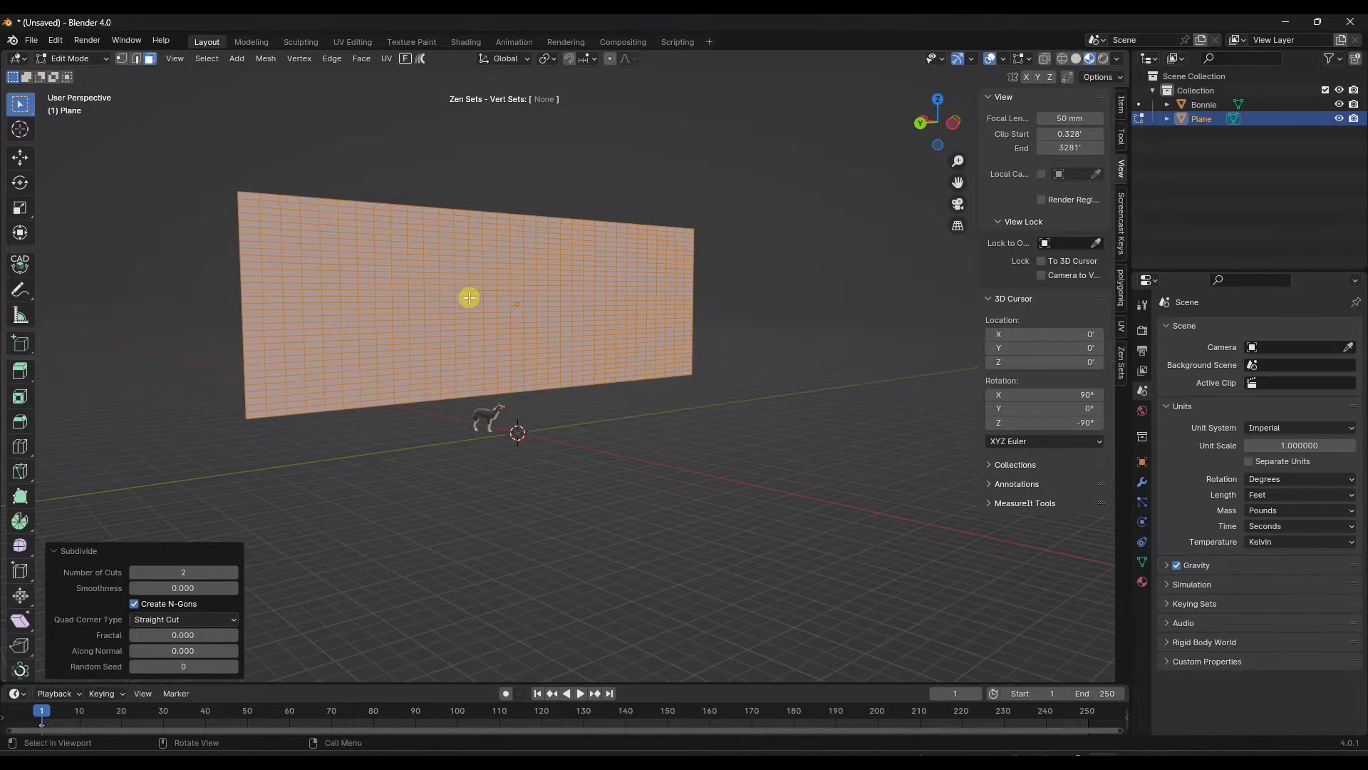
middle_click_drag(469, 297, 471, 300)
key("1")
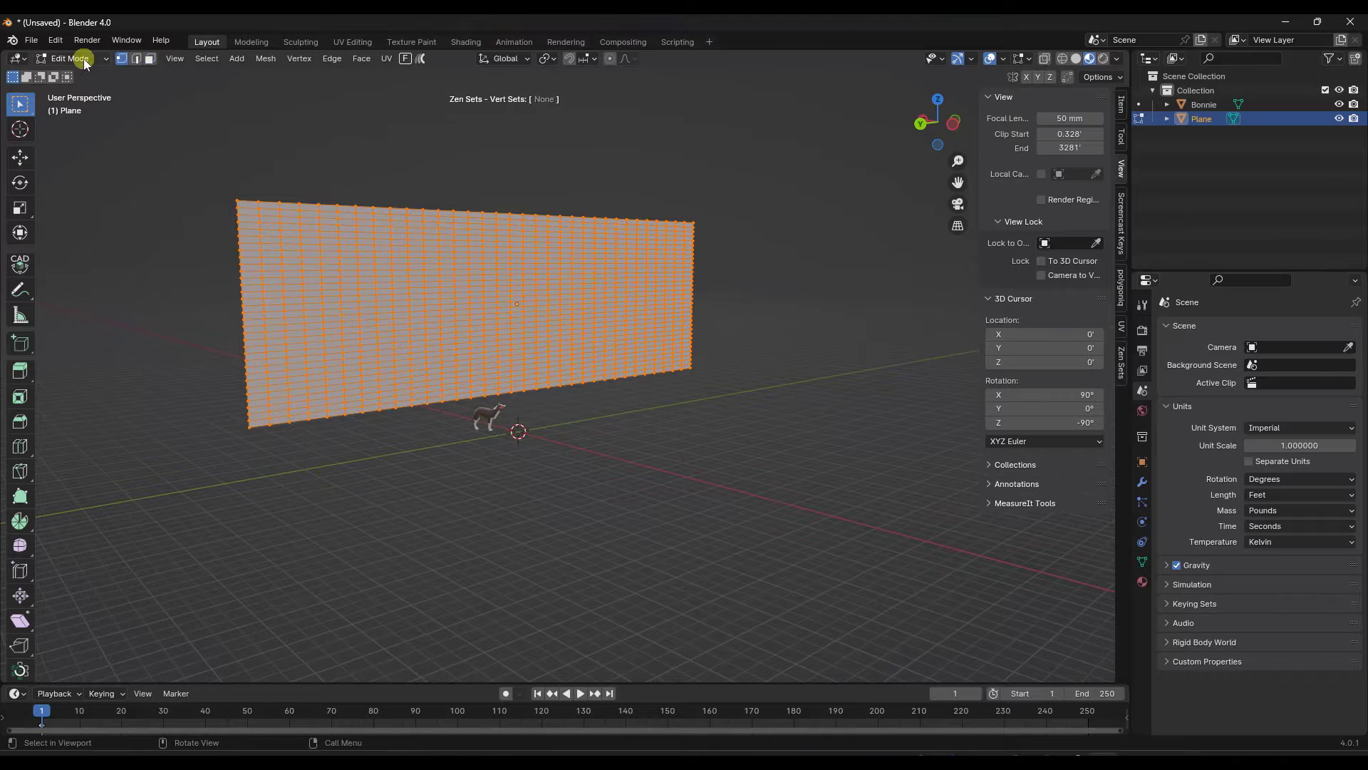
left_click(237, 199)
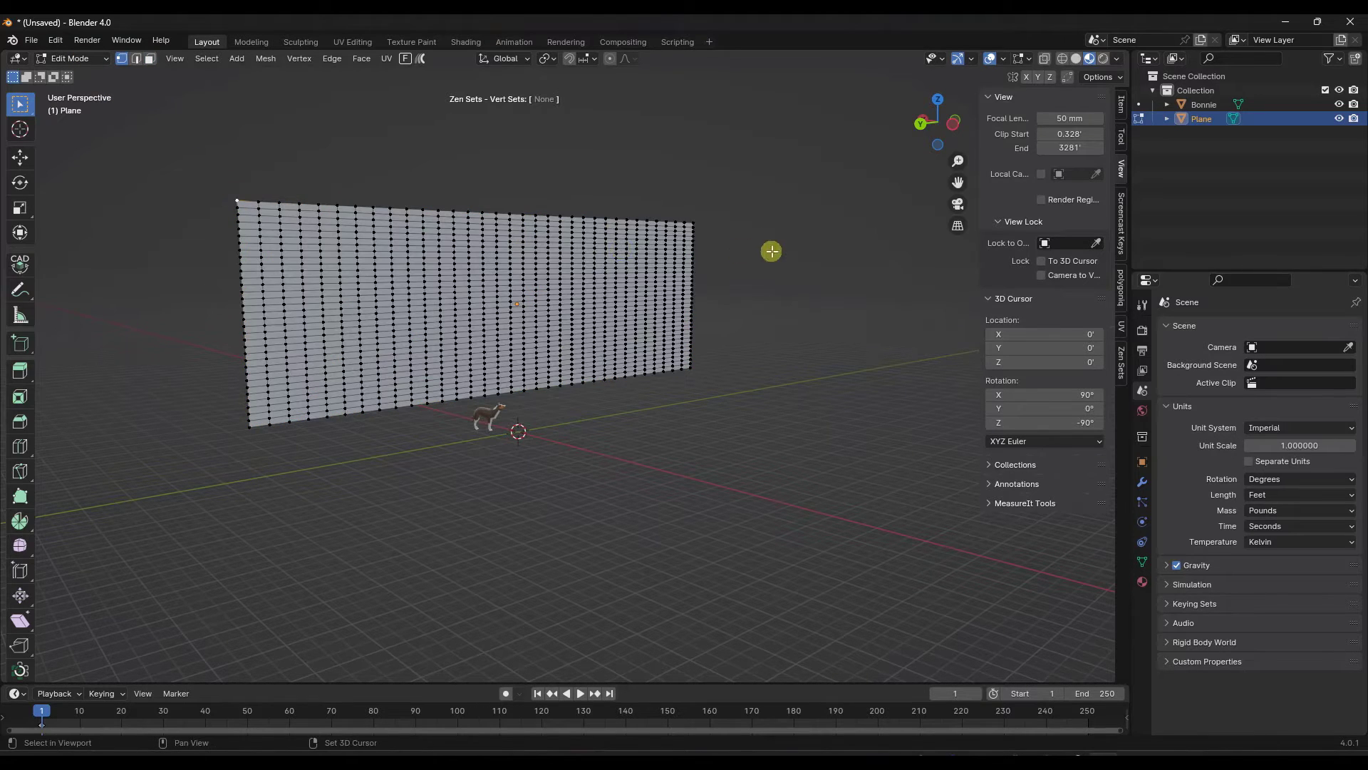
left_click(512, 392, "shift")
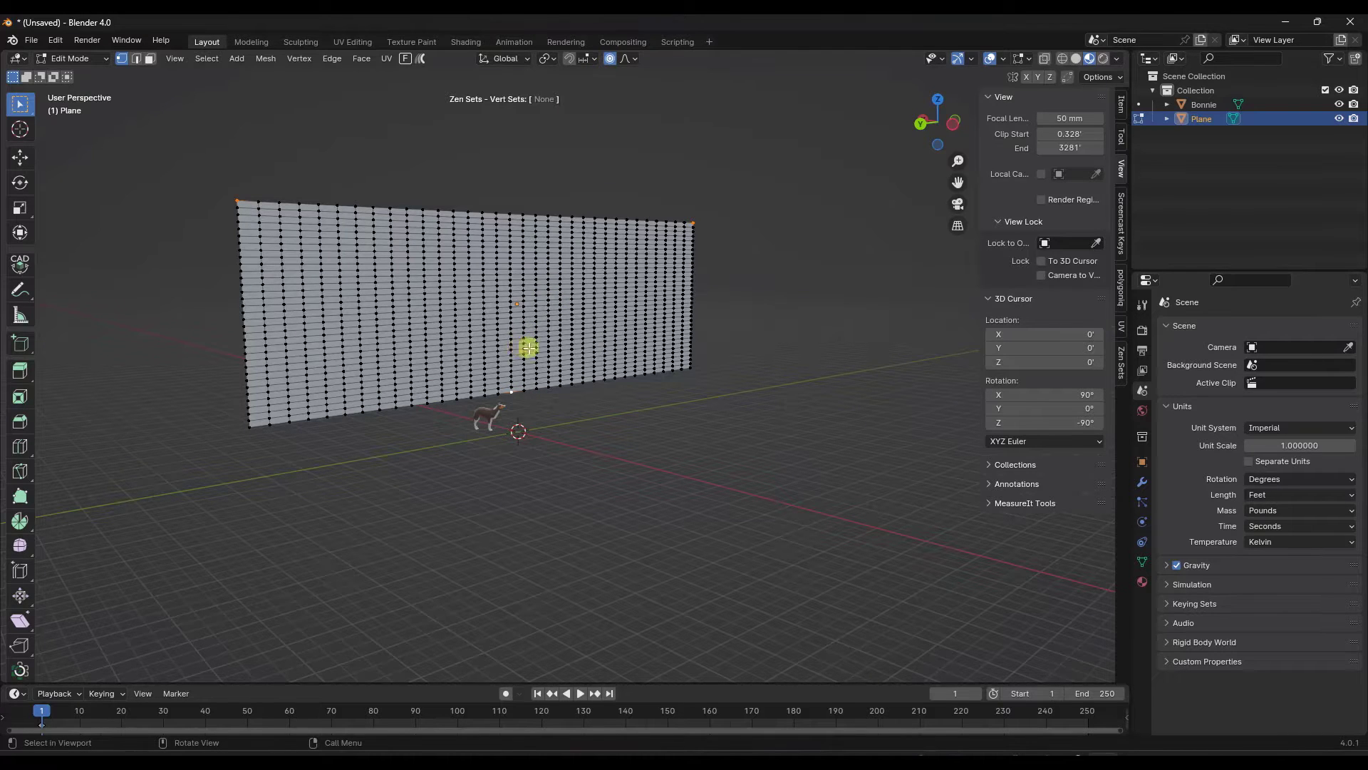
middle_click_drag(528, 348, 551, 349)
key("g")
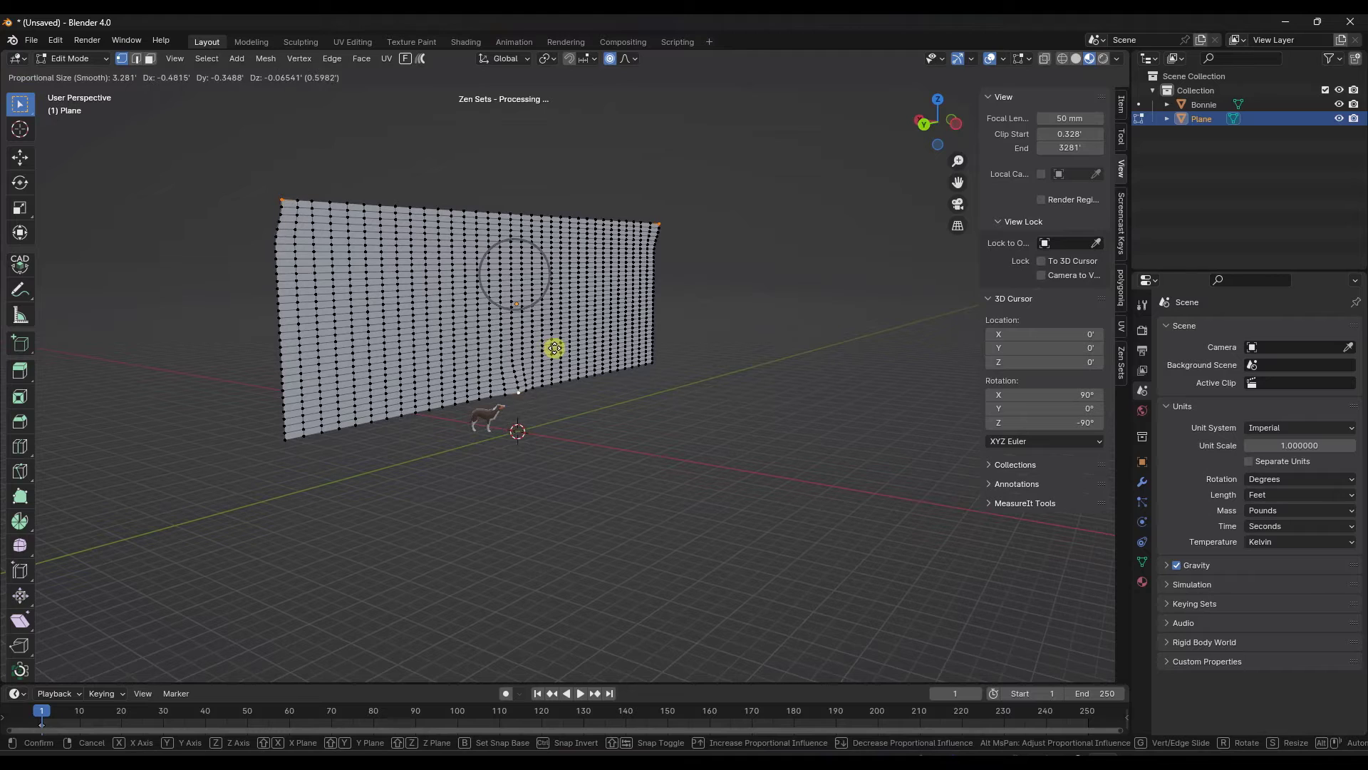
key("y")
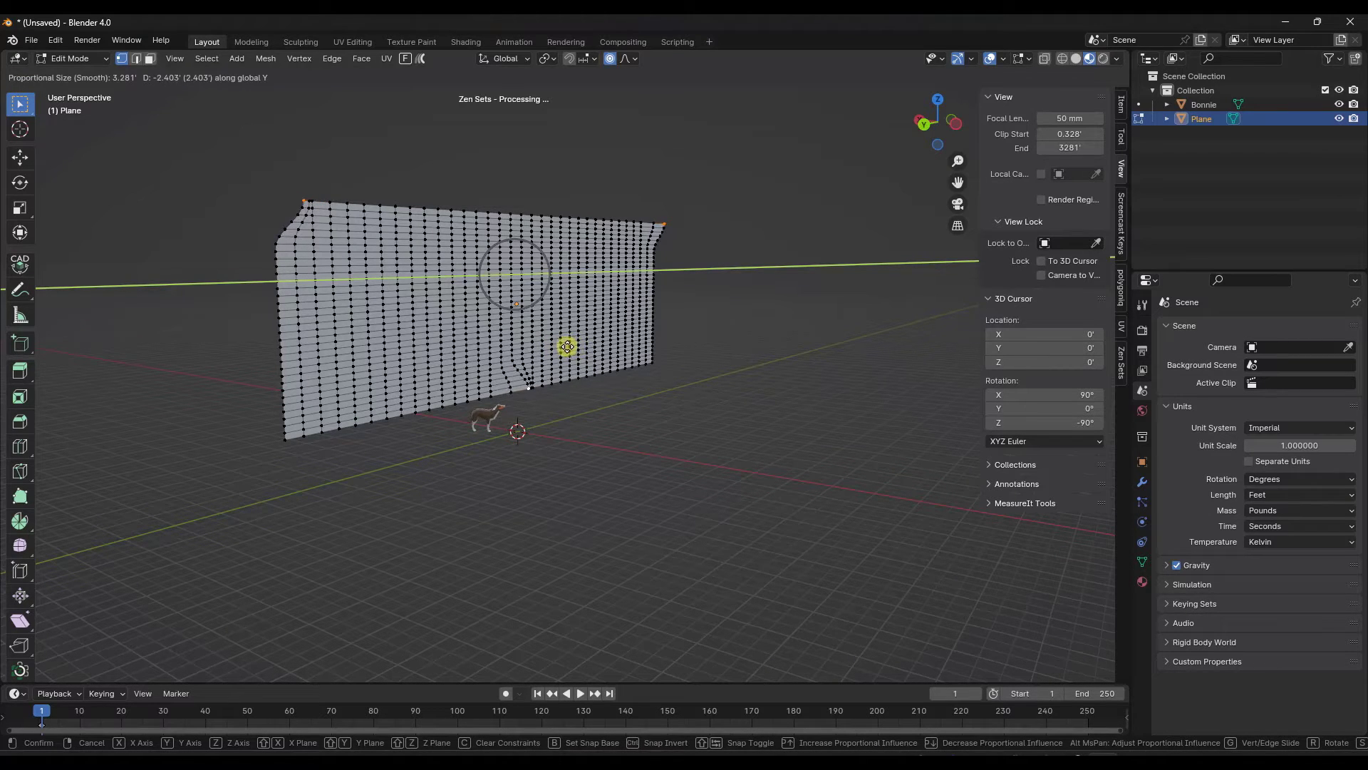
scroll(566, 347, "up", 1)
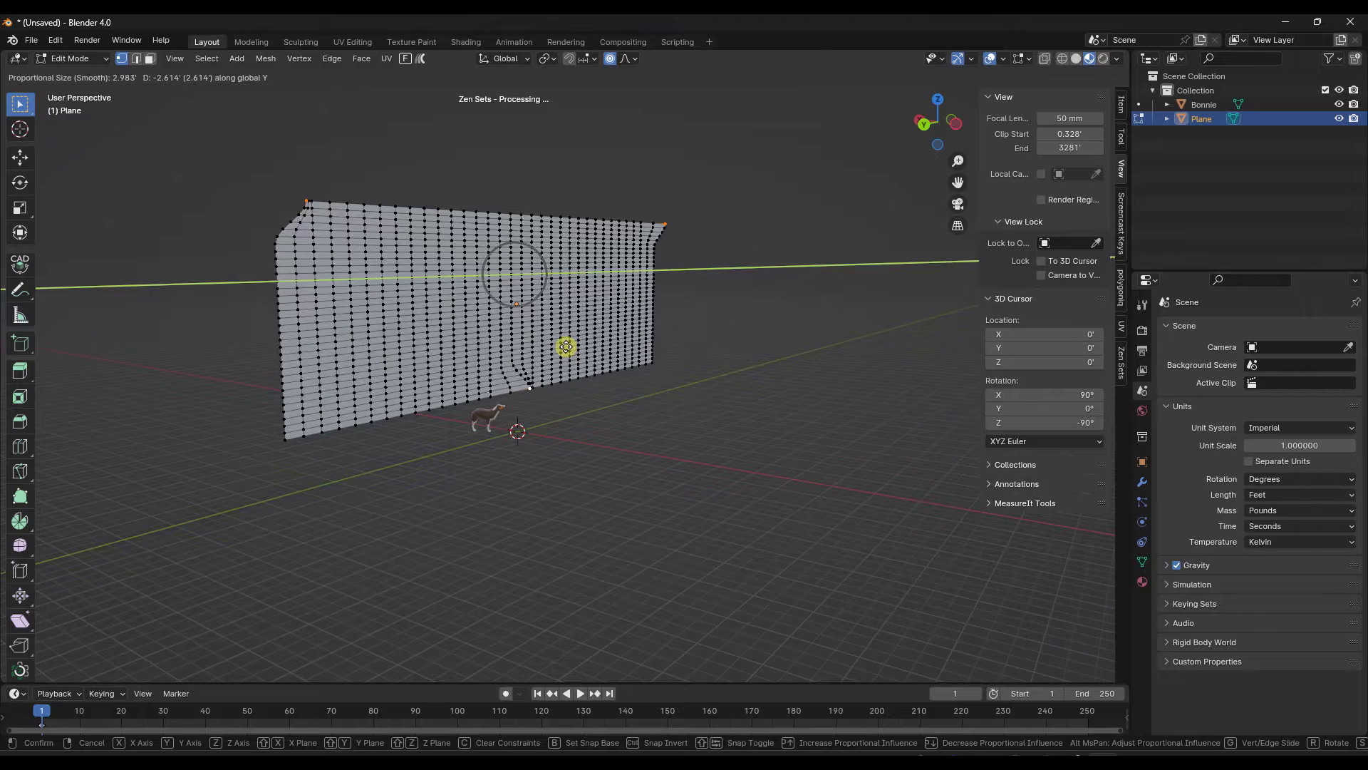
scroll(566, 347, "down", 12)
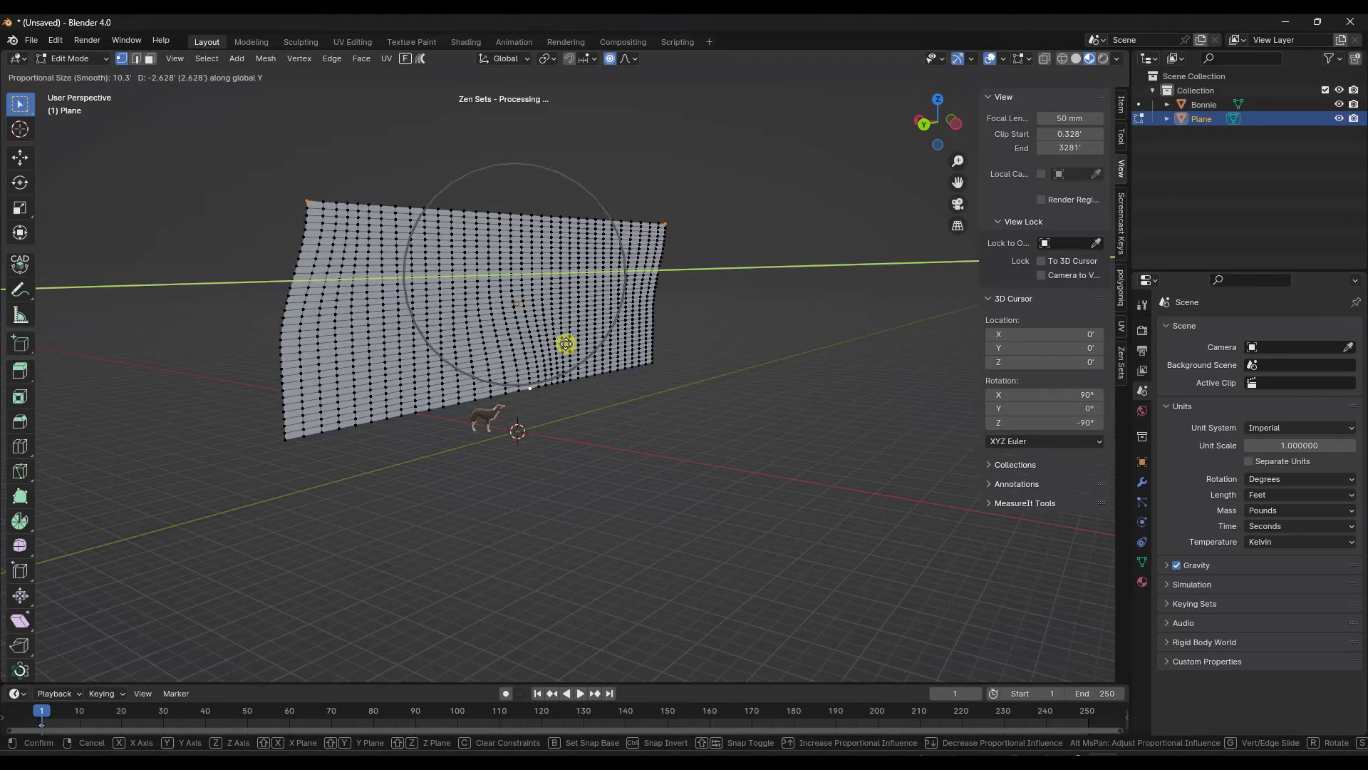
scroll(566, 342, "down", 4)
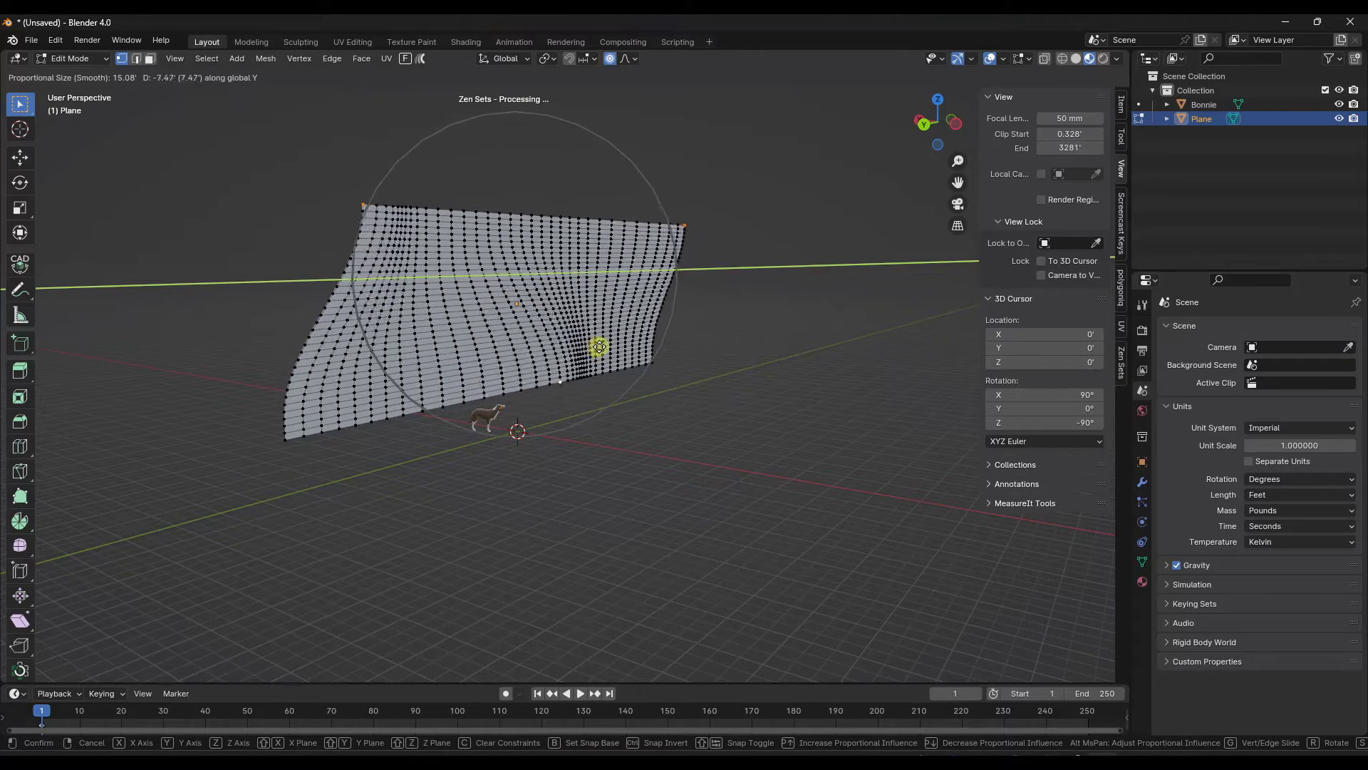
mouse_move(610, 349)
left_mouse_down()
mouse_move(563, 351)
mouse_move(563, 364)
mouse_move(618, 373)
mouse_move(590, 370)
mouse_move(600, 373)
left_mouse_up()
key("x")
middle_click_drag(461, 376, 510, 361)
key("Tab")
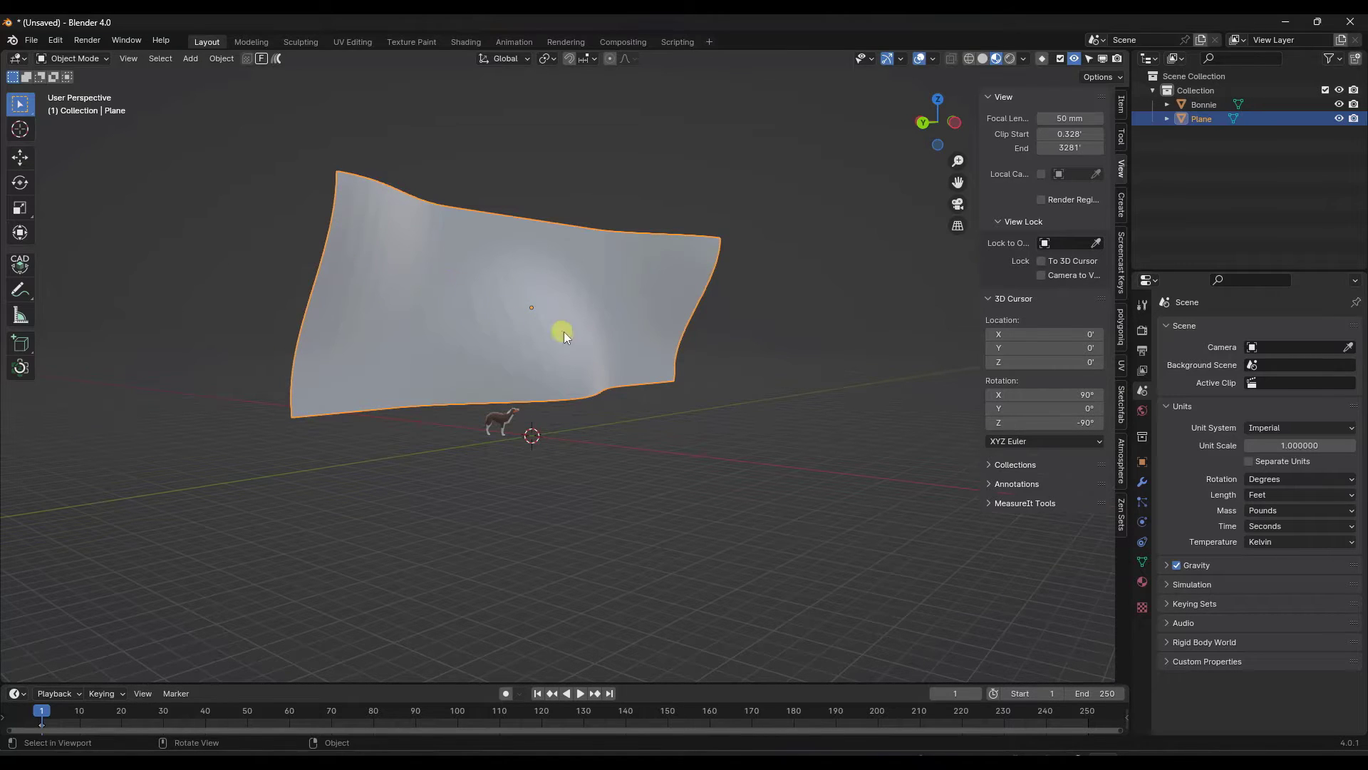
middle_click_drag(634, 320, 633, 319)
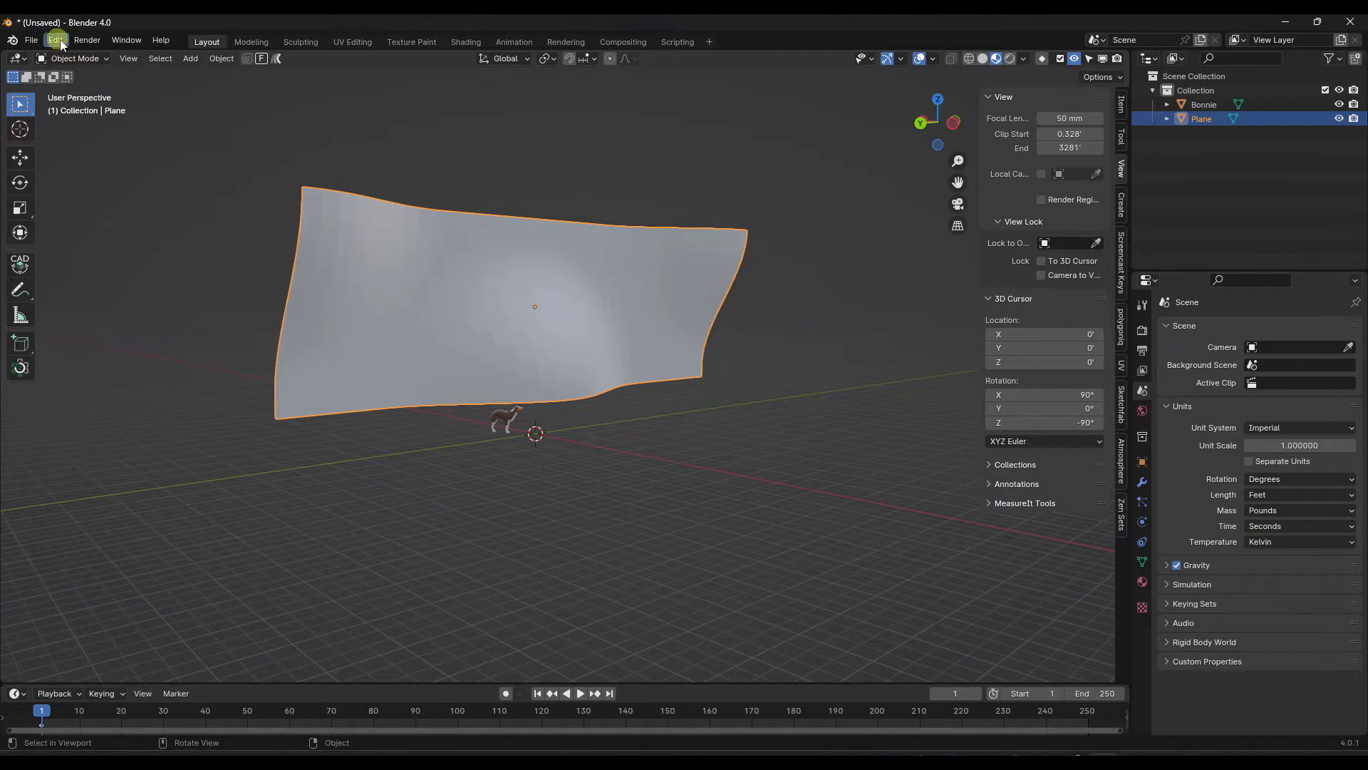
- Create a Flowify source grid from the curved plane as the target surface
middle_click_drag(429, 331, 562, 352)
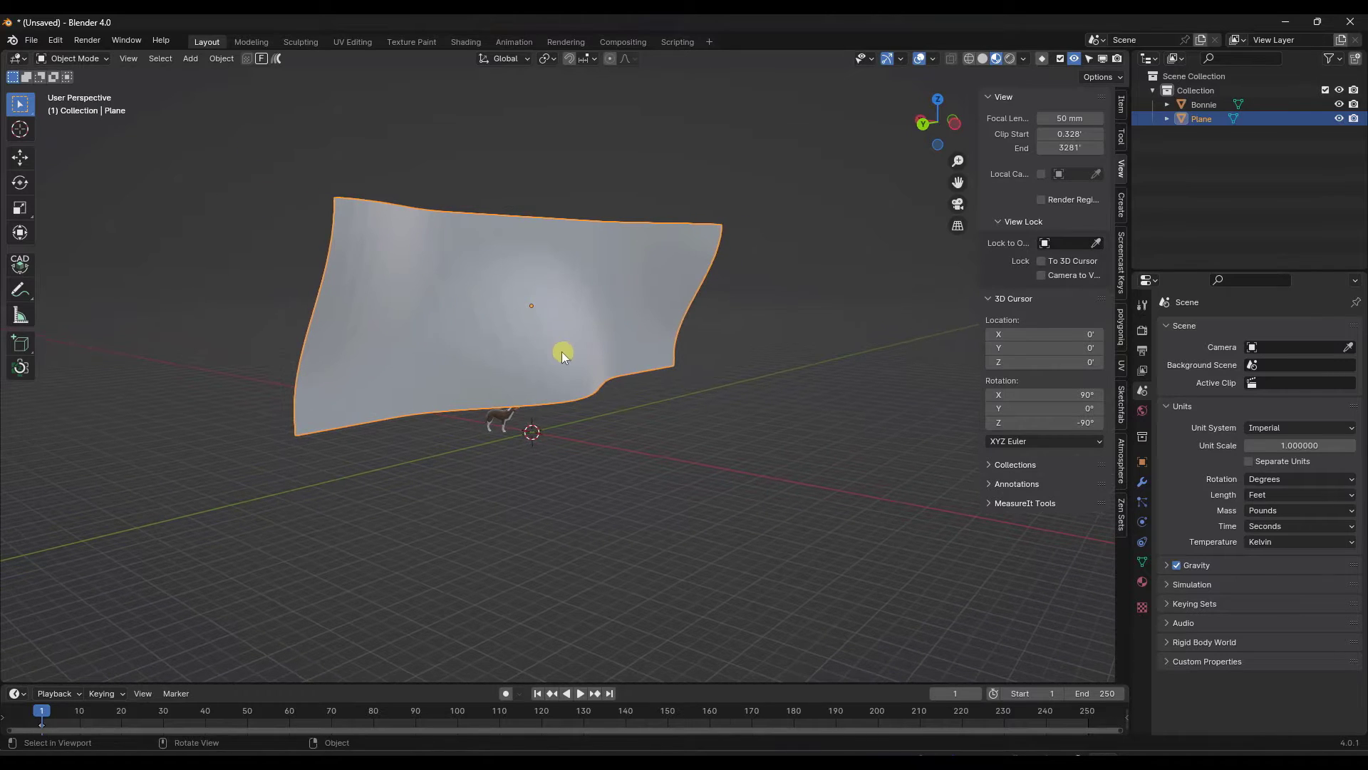
right_click(529, 349)
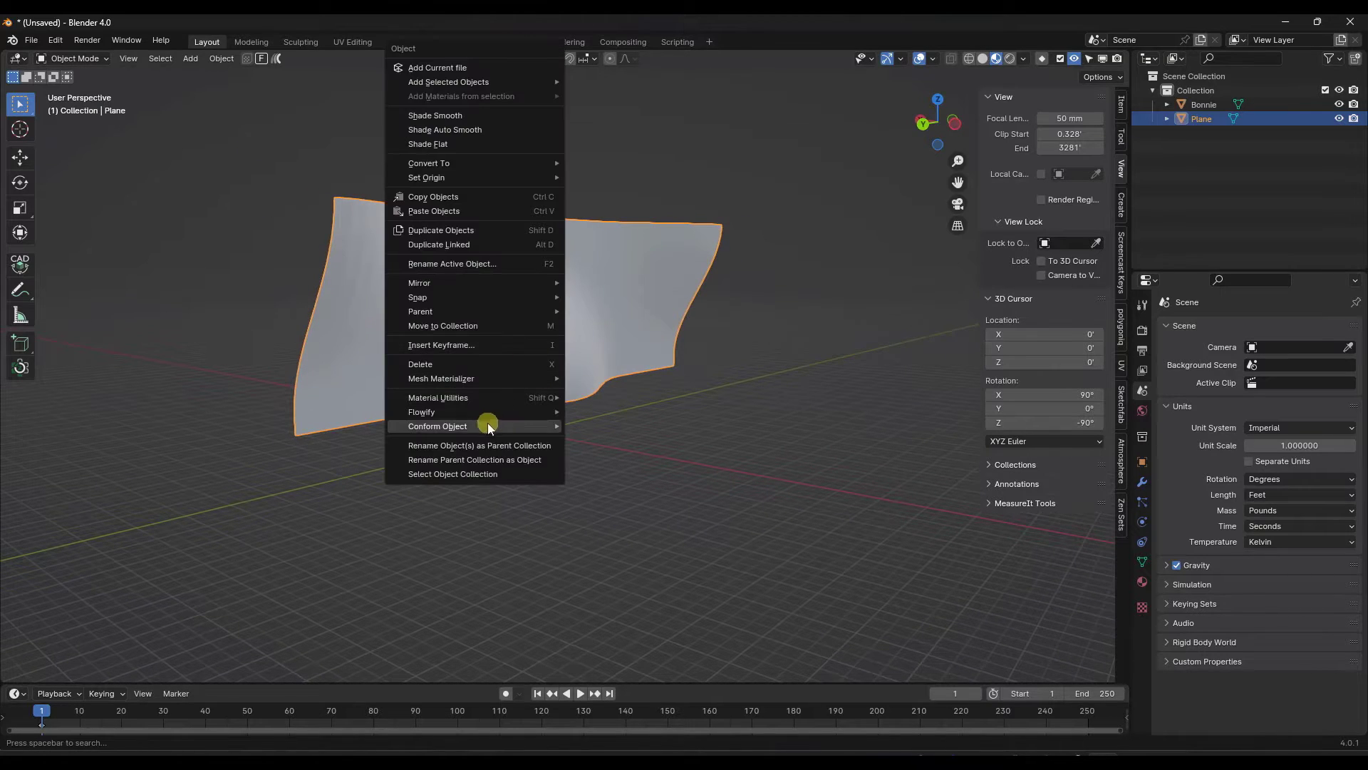
mouse_move(469, 412)
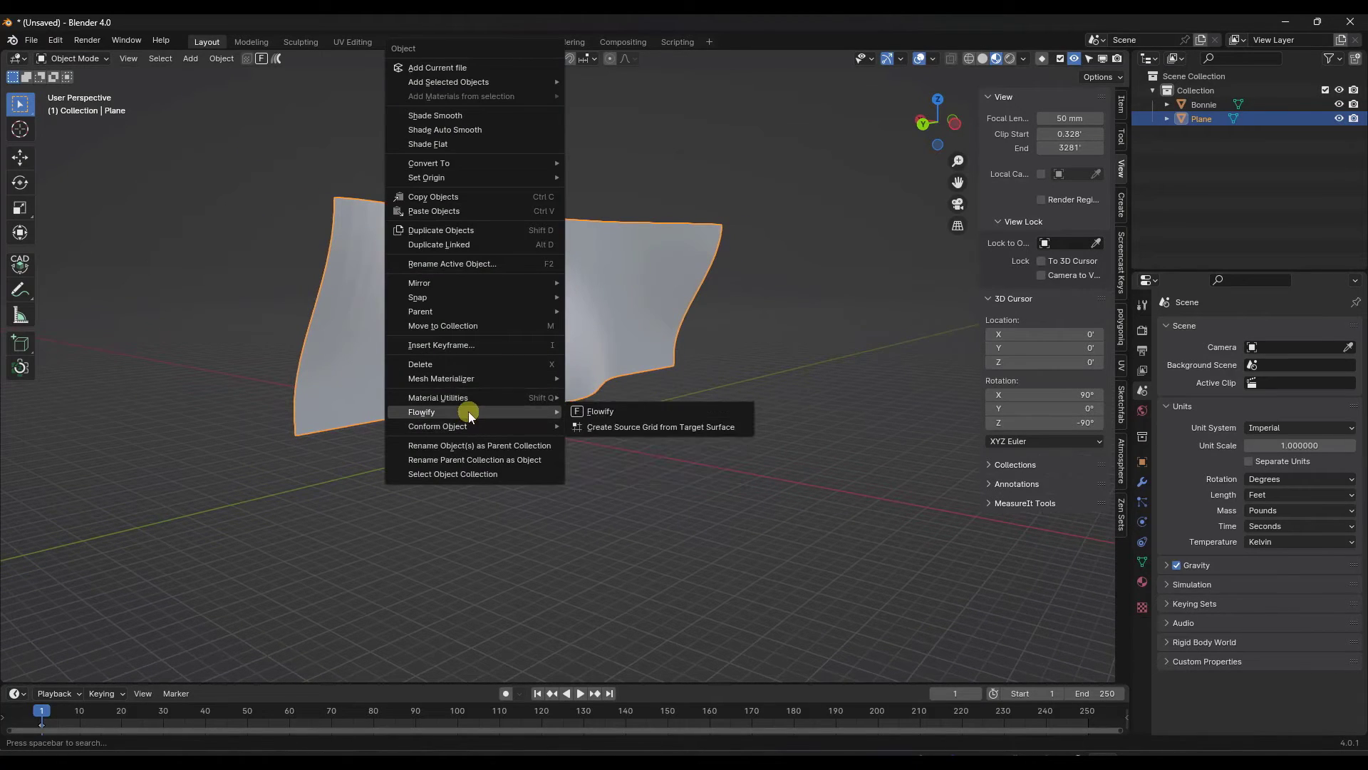
left_click(651, 427)
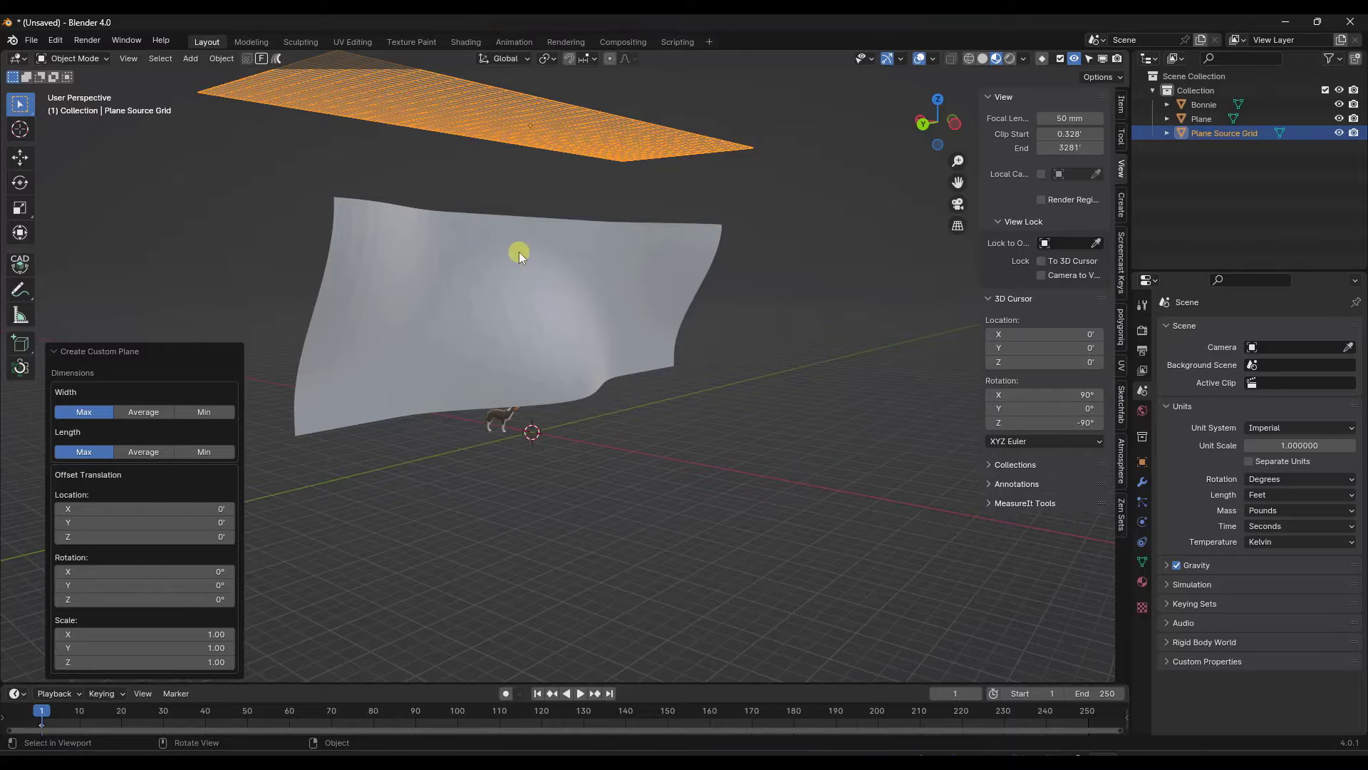
- Move the source grid about -32.06 ft along the X axis, clear of the curved plane
middle_click_drag(519, 251, 593, 196)
middle_click_drag(563, 338, 560, 306)
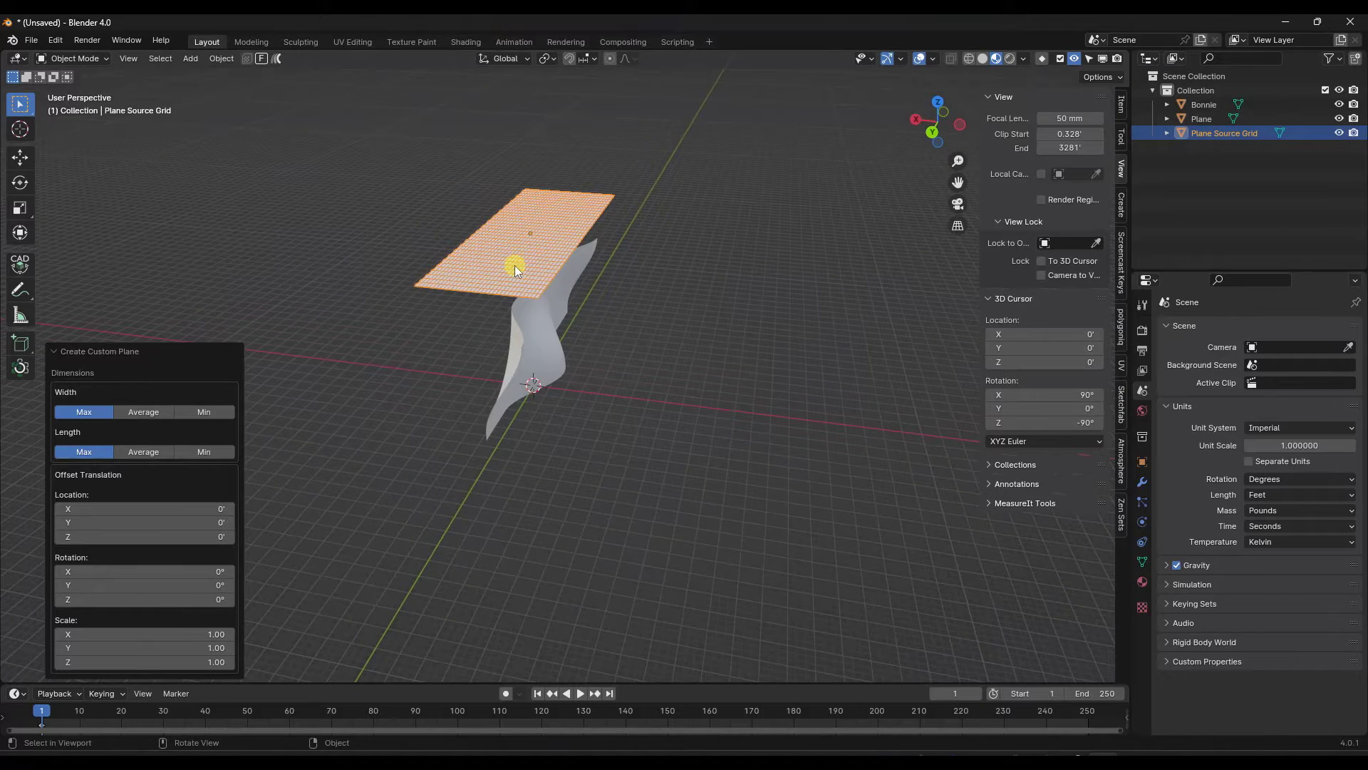
middle_click_drag(542, 356, 539, 268)
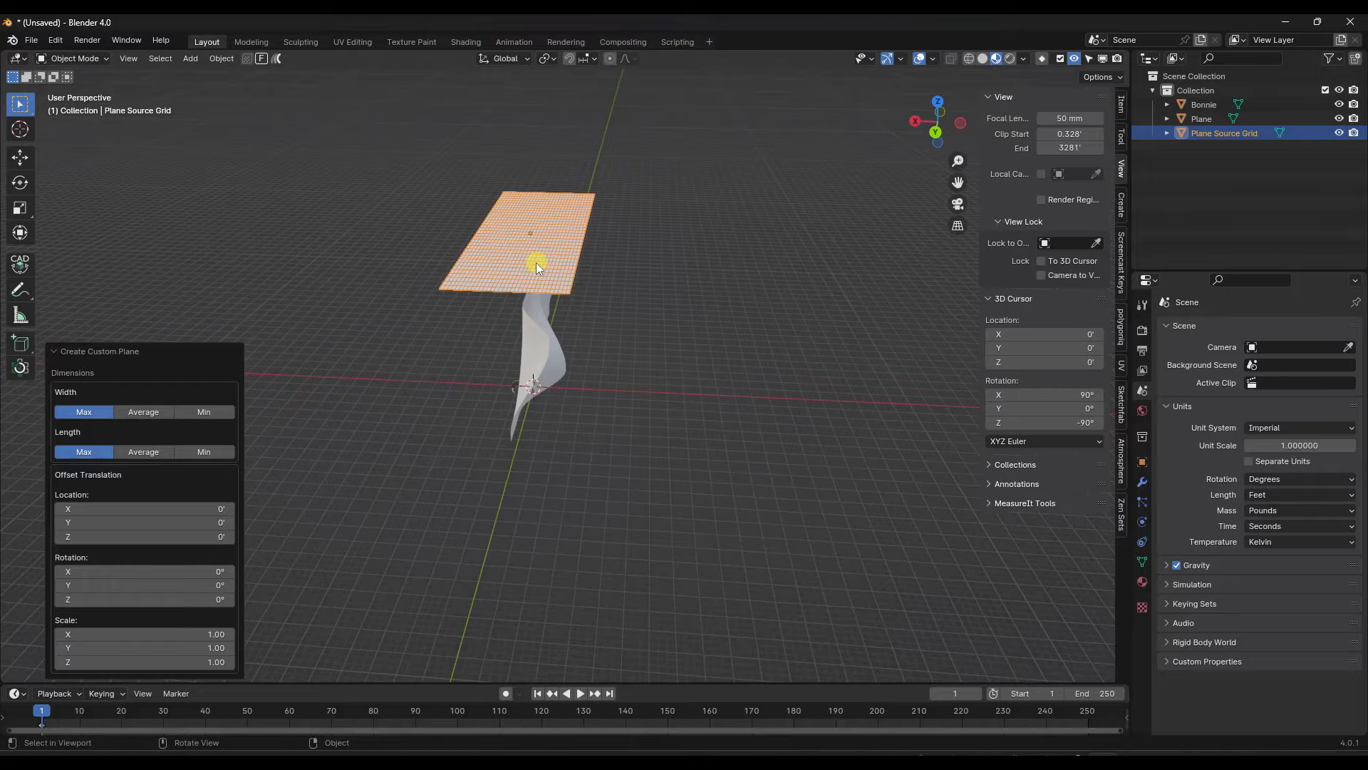
key("g")
key("x")
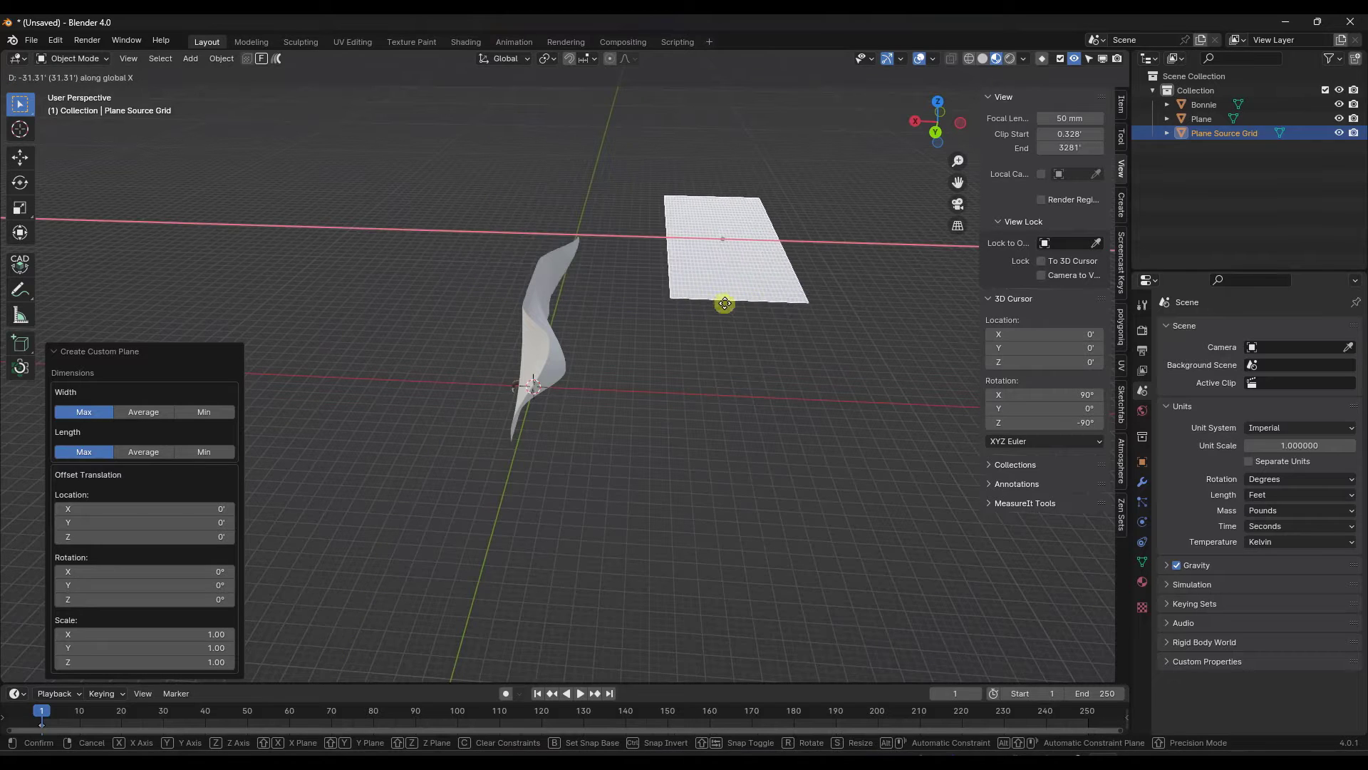
left_click(728, 310)
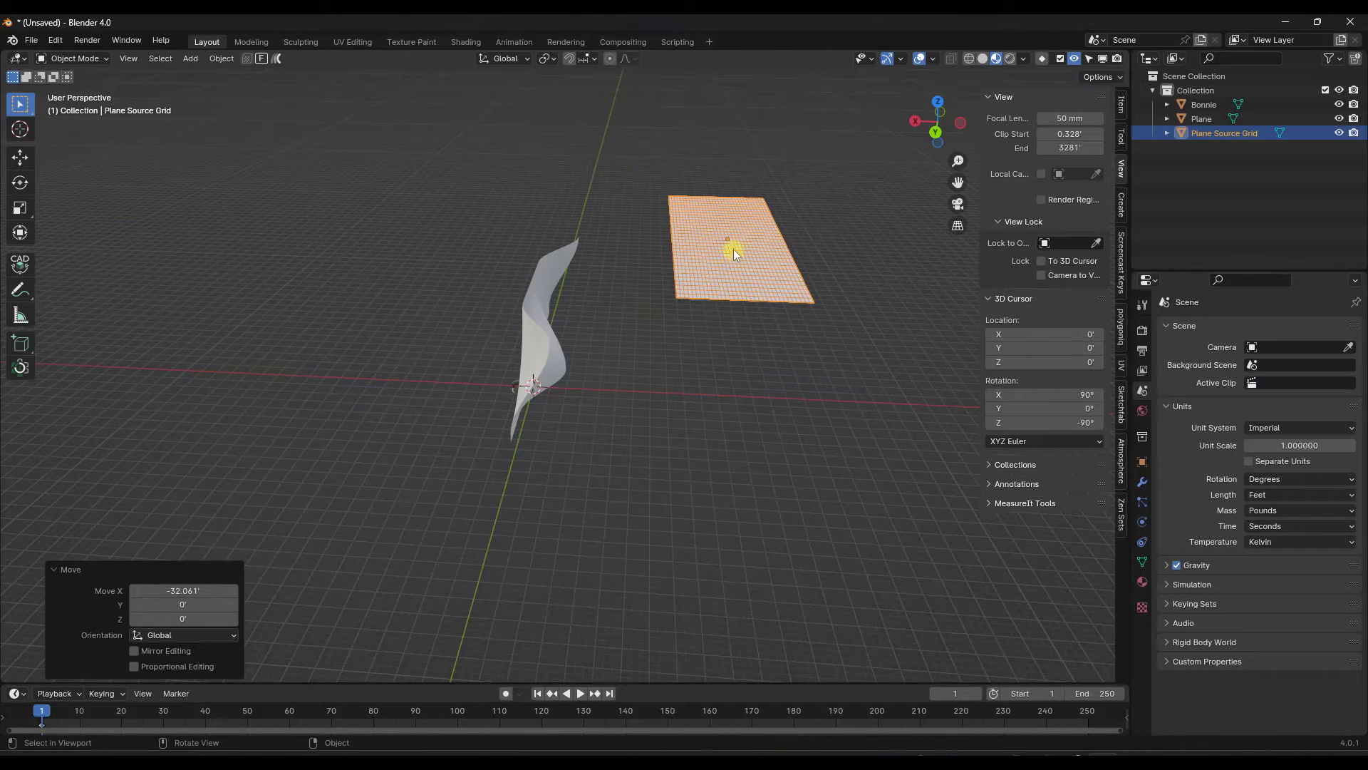
- Rotate the source grid 90° about the global Y axis so it stands upright
key("r")
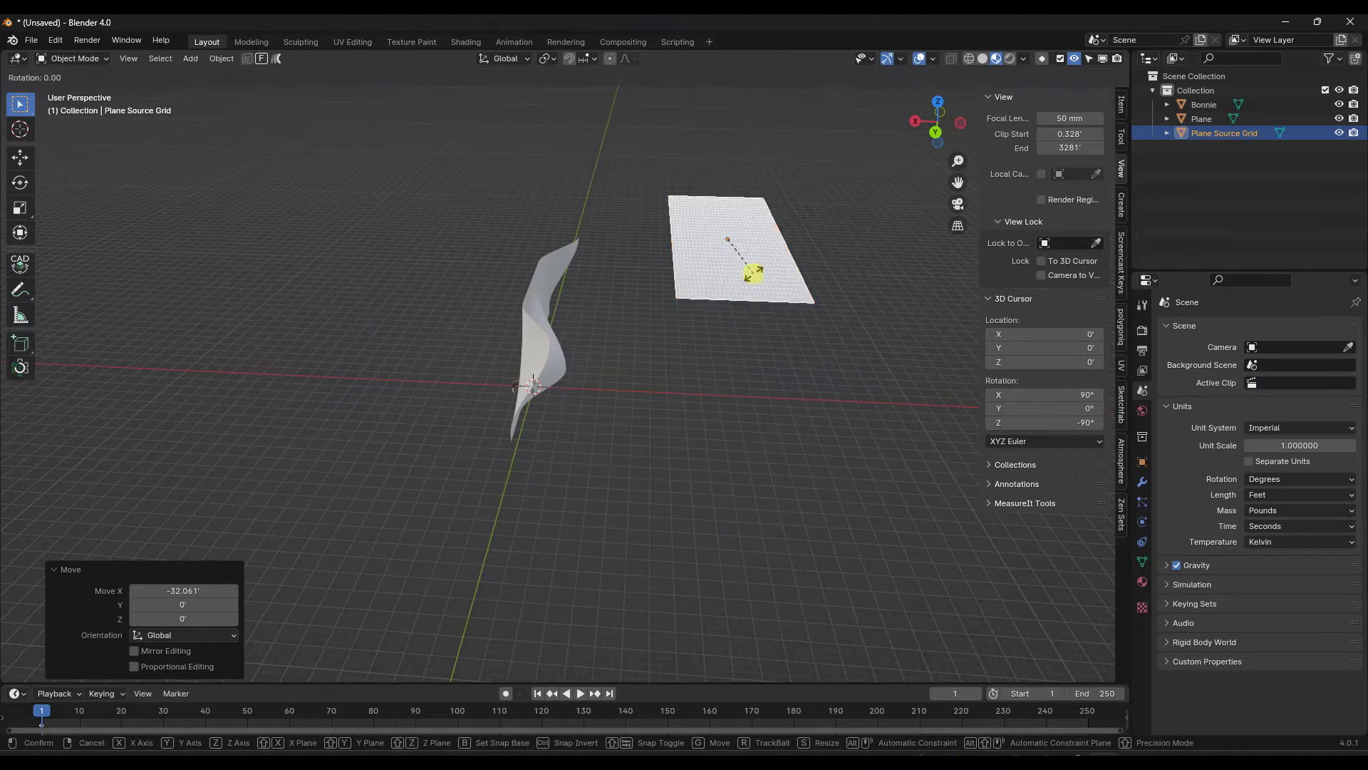
key("x")
key("y")
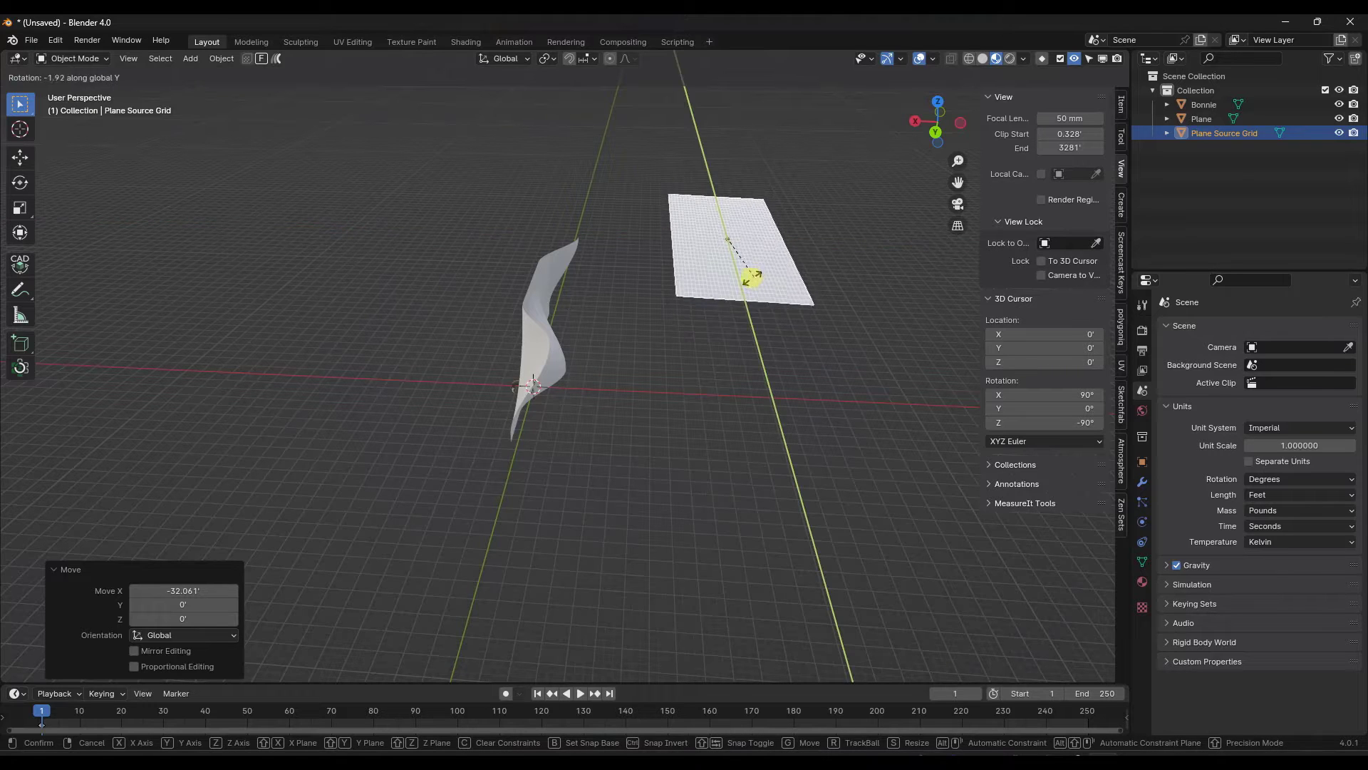
type("90")
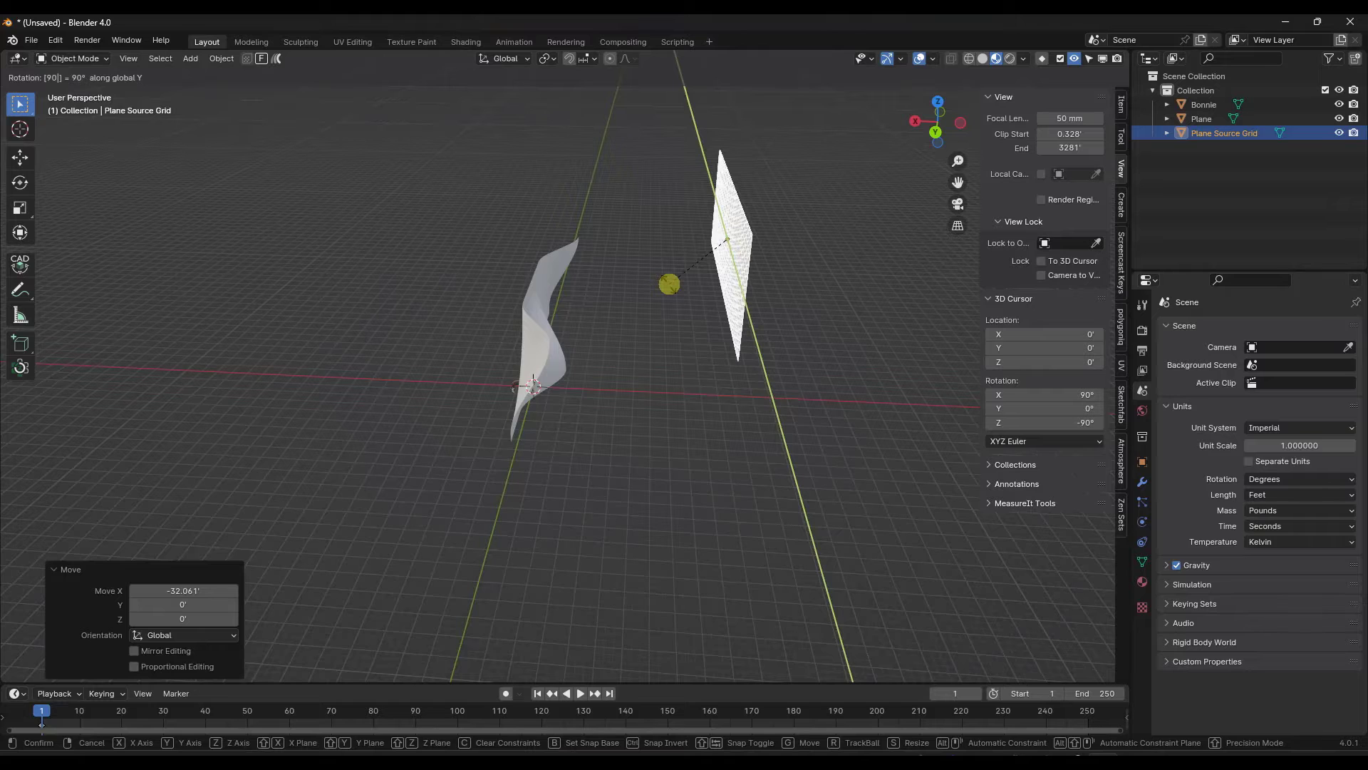
key("Return")
scroll(669, 284, "down", 3)
scroll(563, 212, "up", 2)
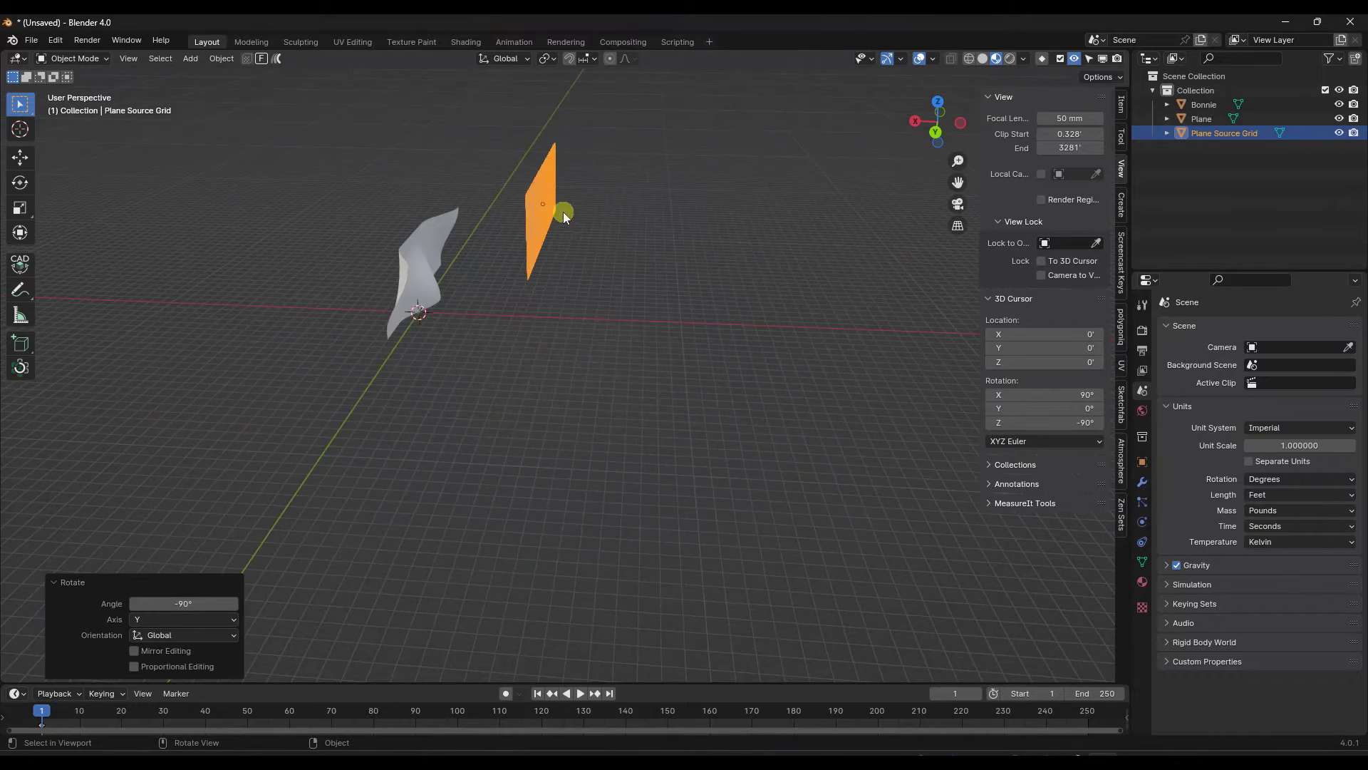
- Lower the upright source grid about 13.34 ft along the Z axis
middle_click_drag(563, 212, 553, 204)
key("g")
key("z")
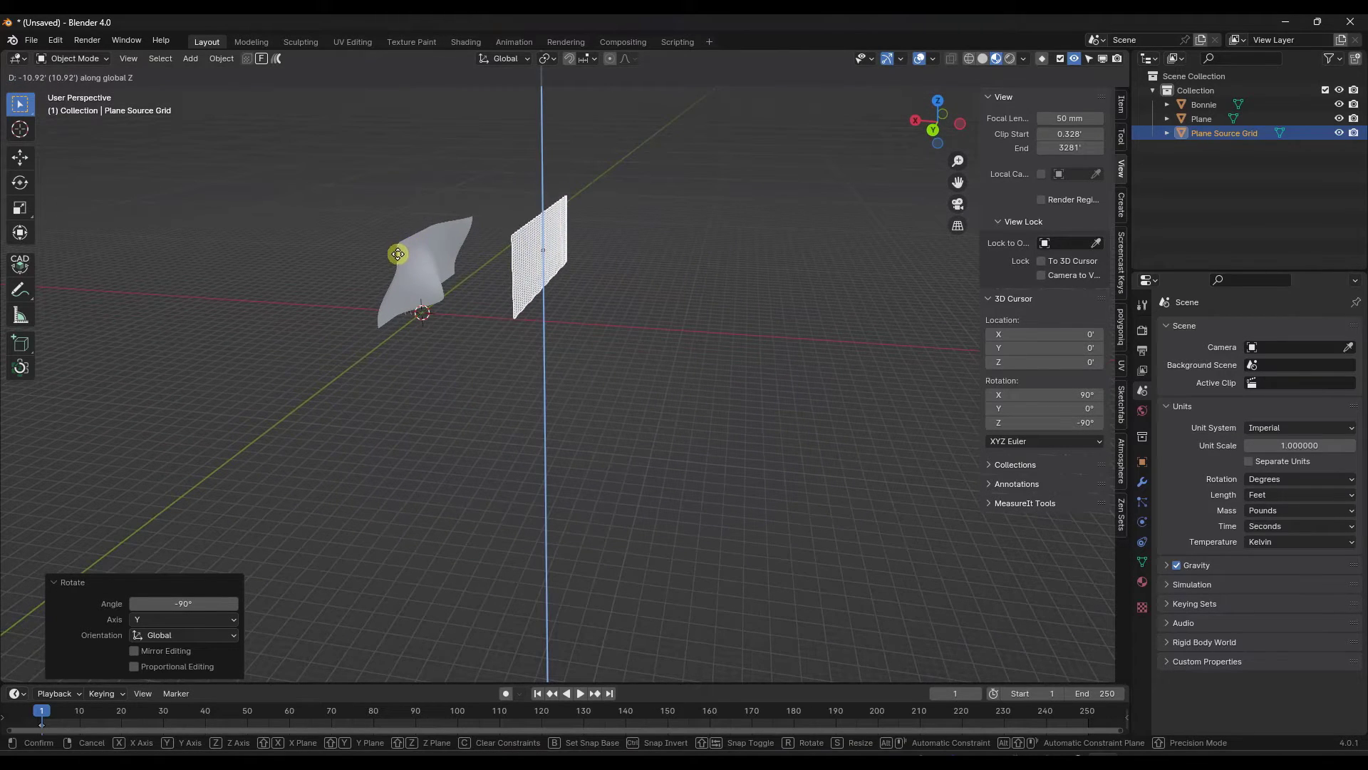
left_click(404, 264)
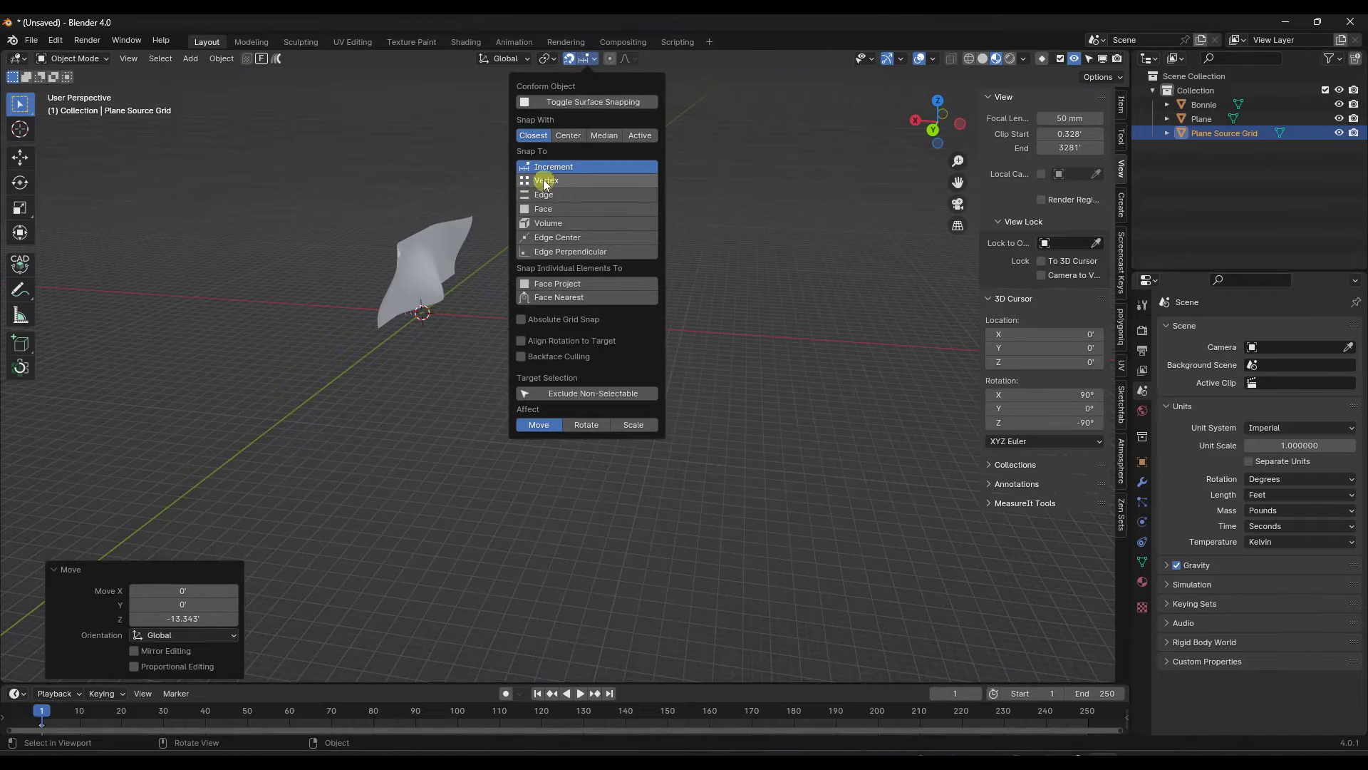
- Set snapping to Vertex and lower the source grid about 3.83 ft along Z, snapping it to the curved plane's upper corner
left_click(545, 180)
key("g")
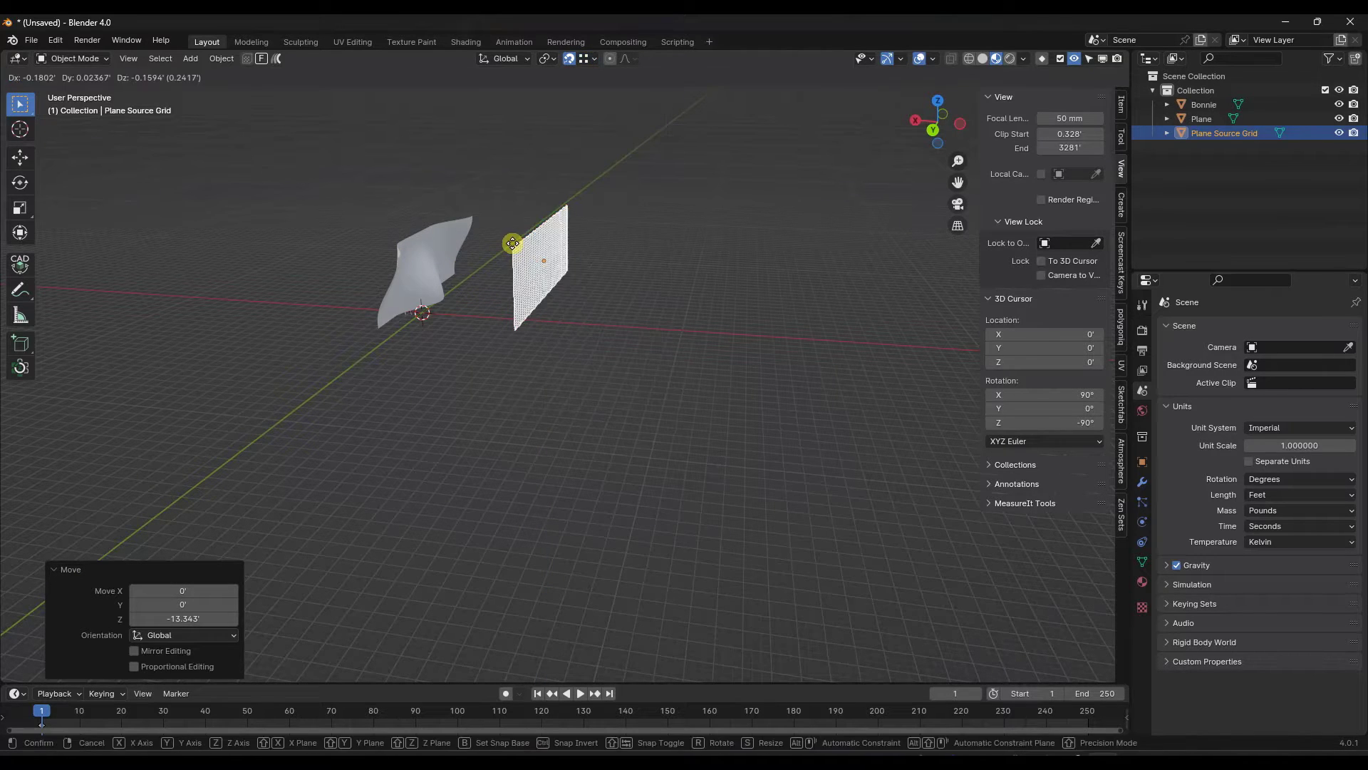
key("z")
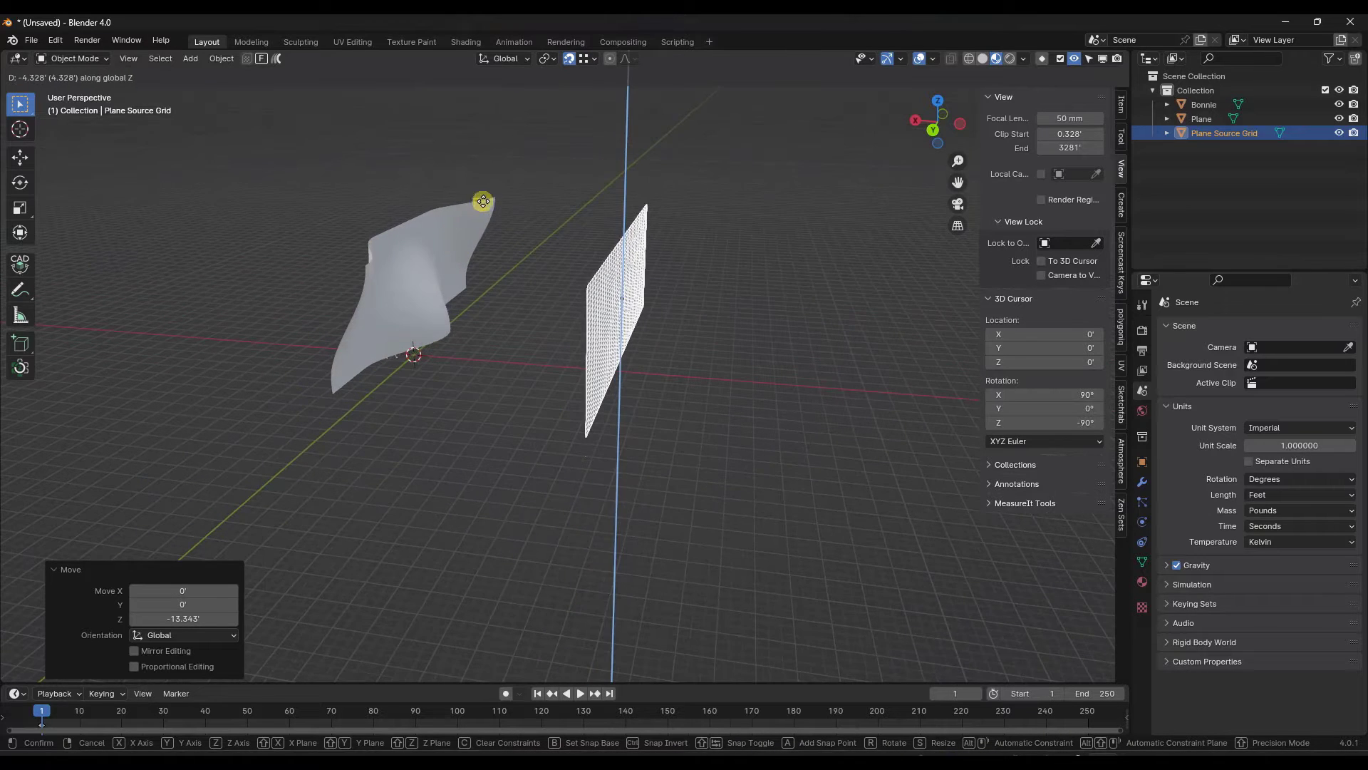
scroll(495, 196, "up", 5)
left_click(280, 318)
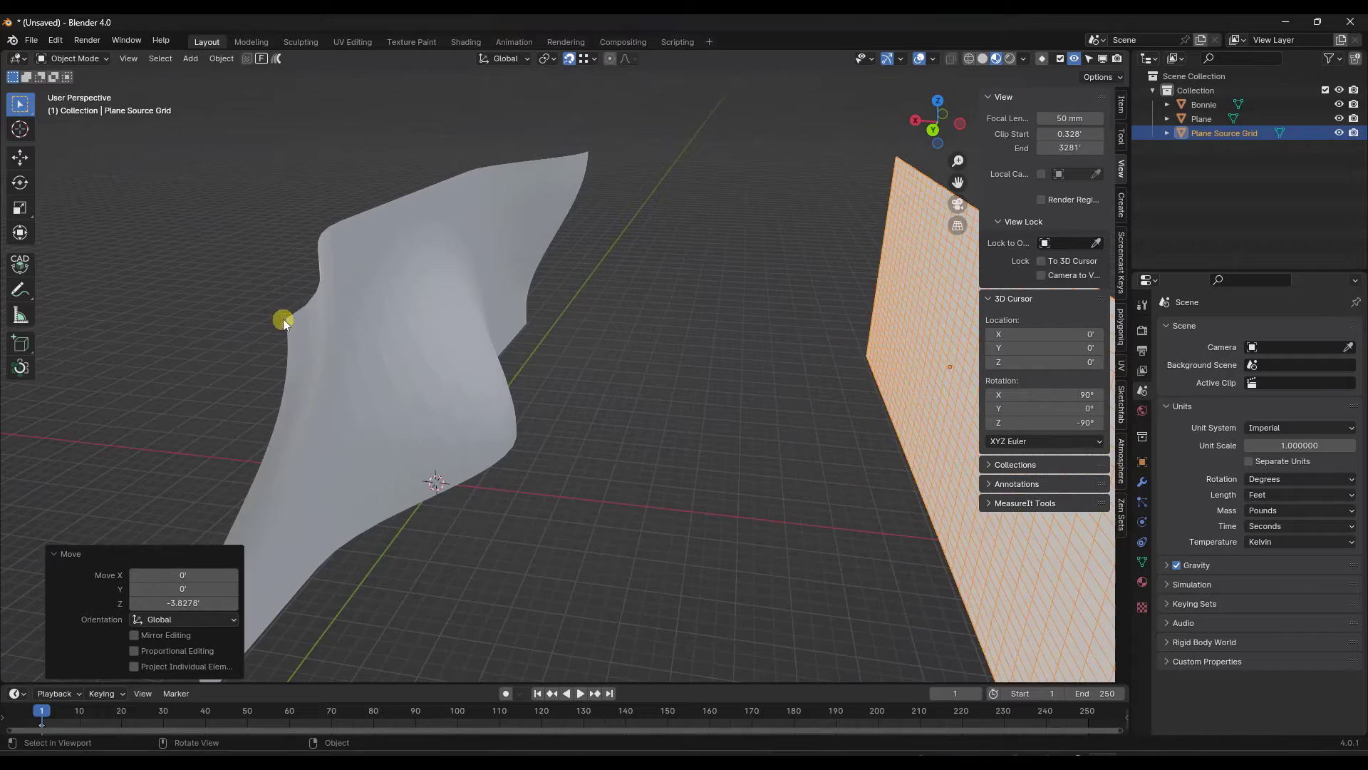
- Deselect the source grid and examine its mesh and alignment beside the curved plane from several angles
middle_click_drag(281, 318, 437, 292)
key("Tab")
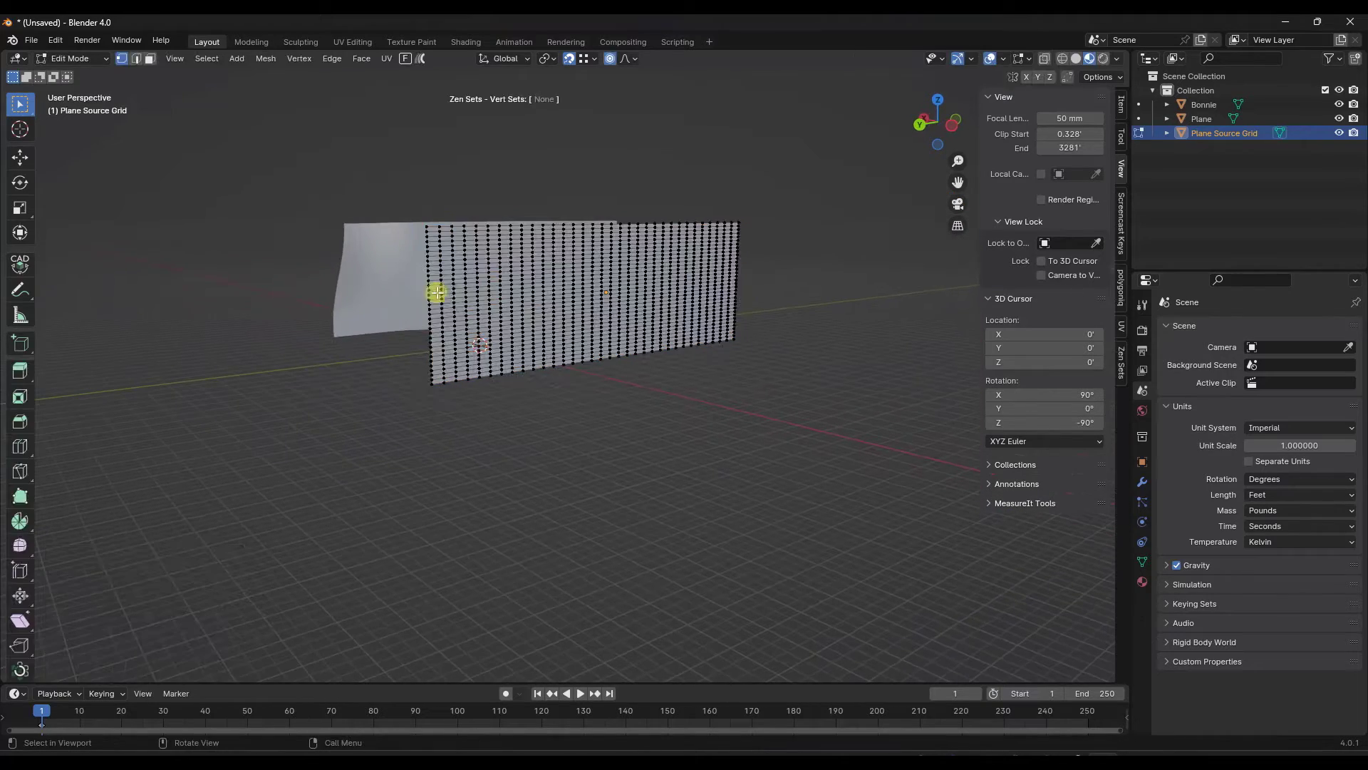
key("Tab")
left_click(793, 283)
middle_click_drag(793, 284, 514, 328)
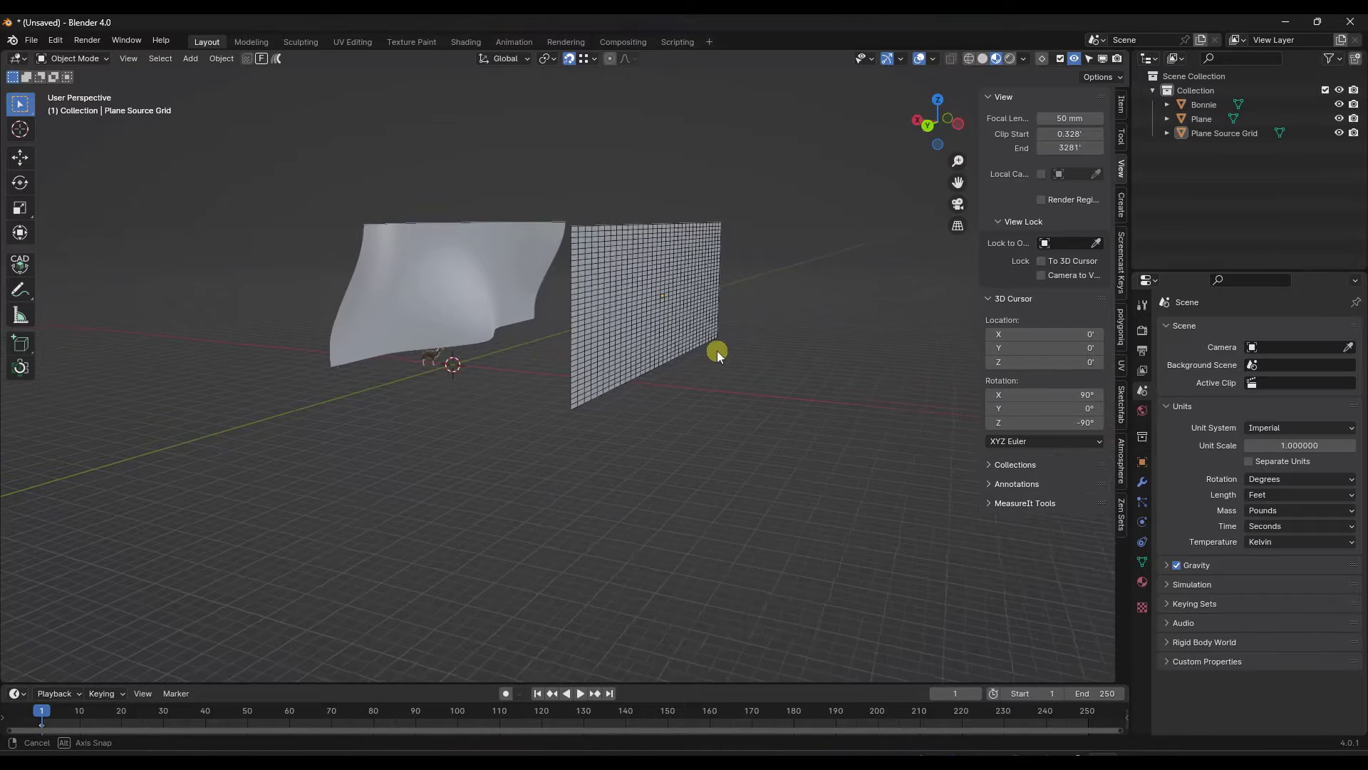
middle_click_drag(717, 351, 673, 343)
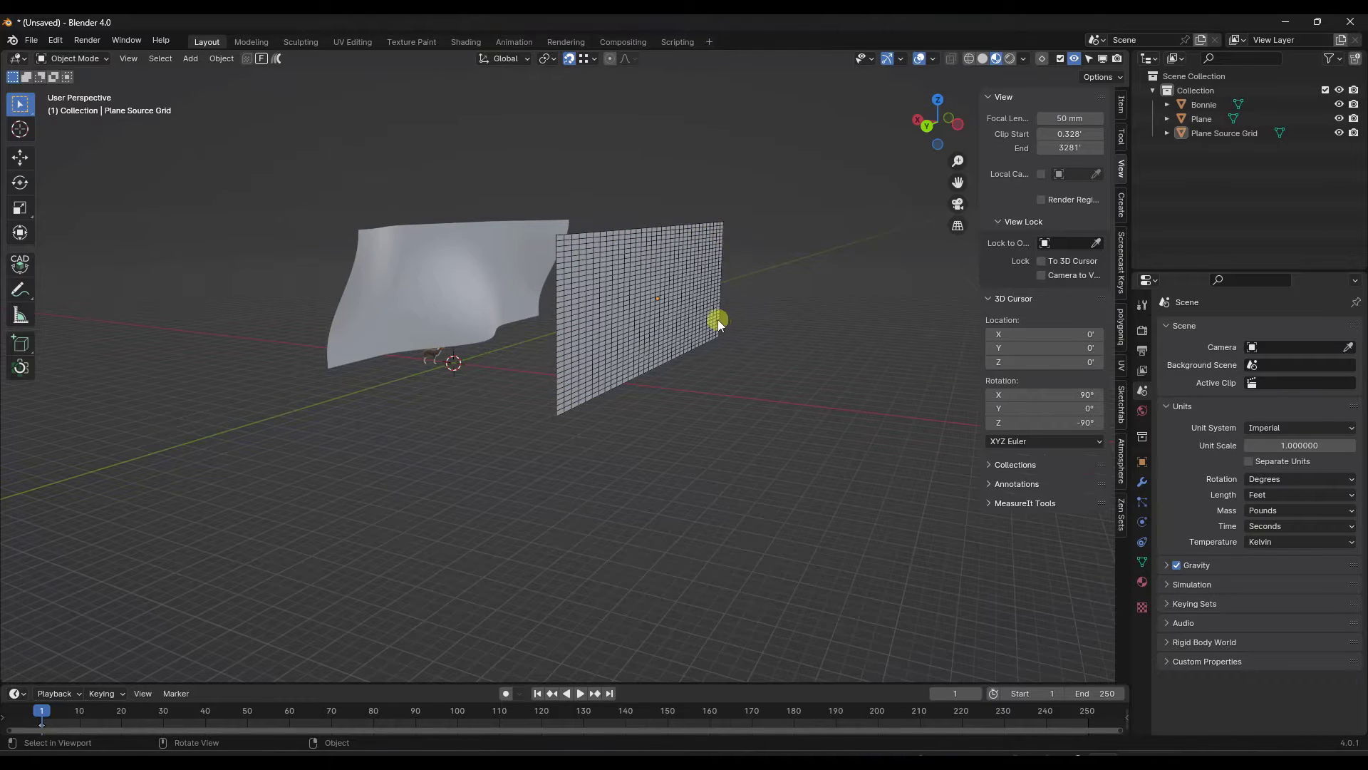
middle_click_drag(717, 320, 710, 356)
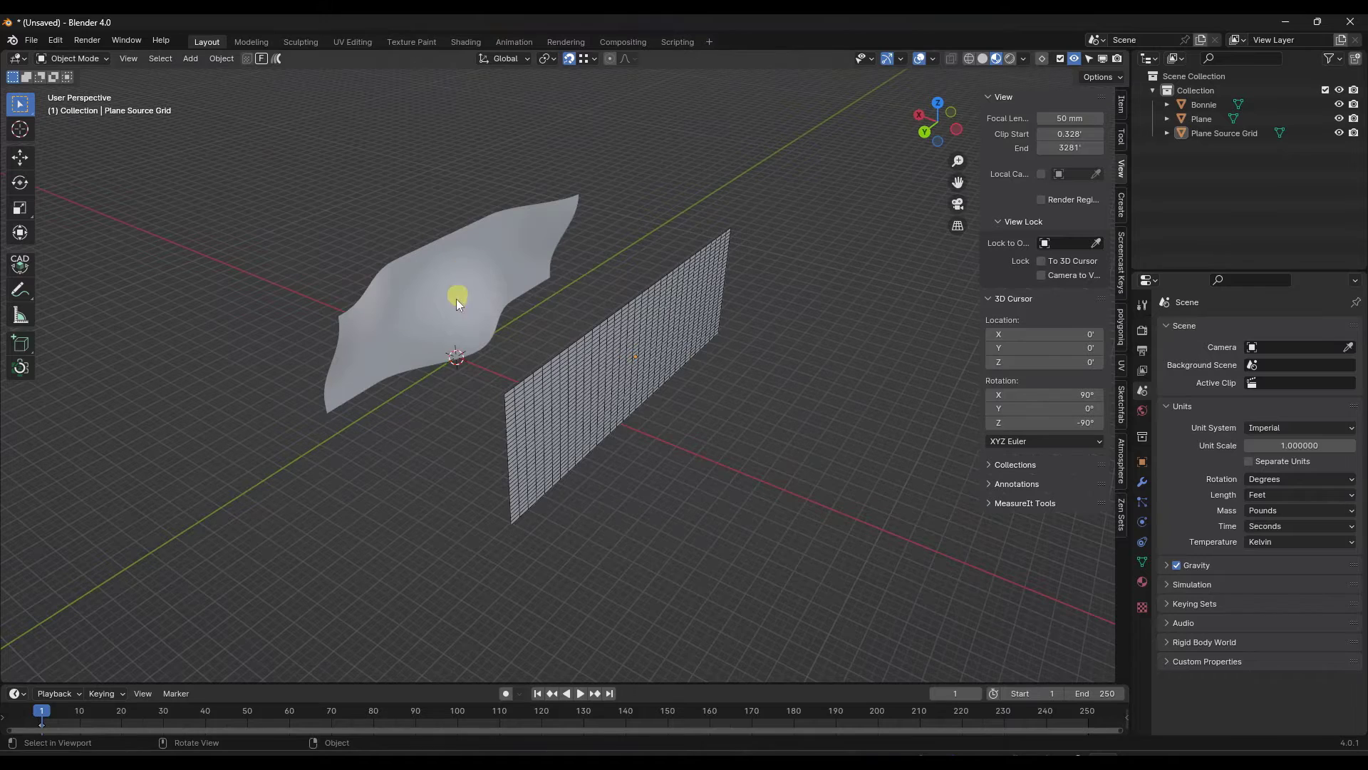
middle_click_drag(458, 296, 537, 362)
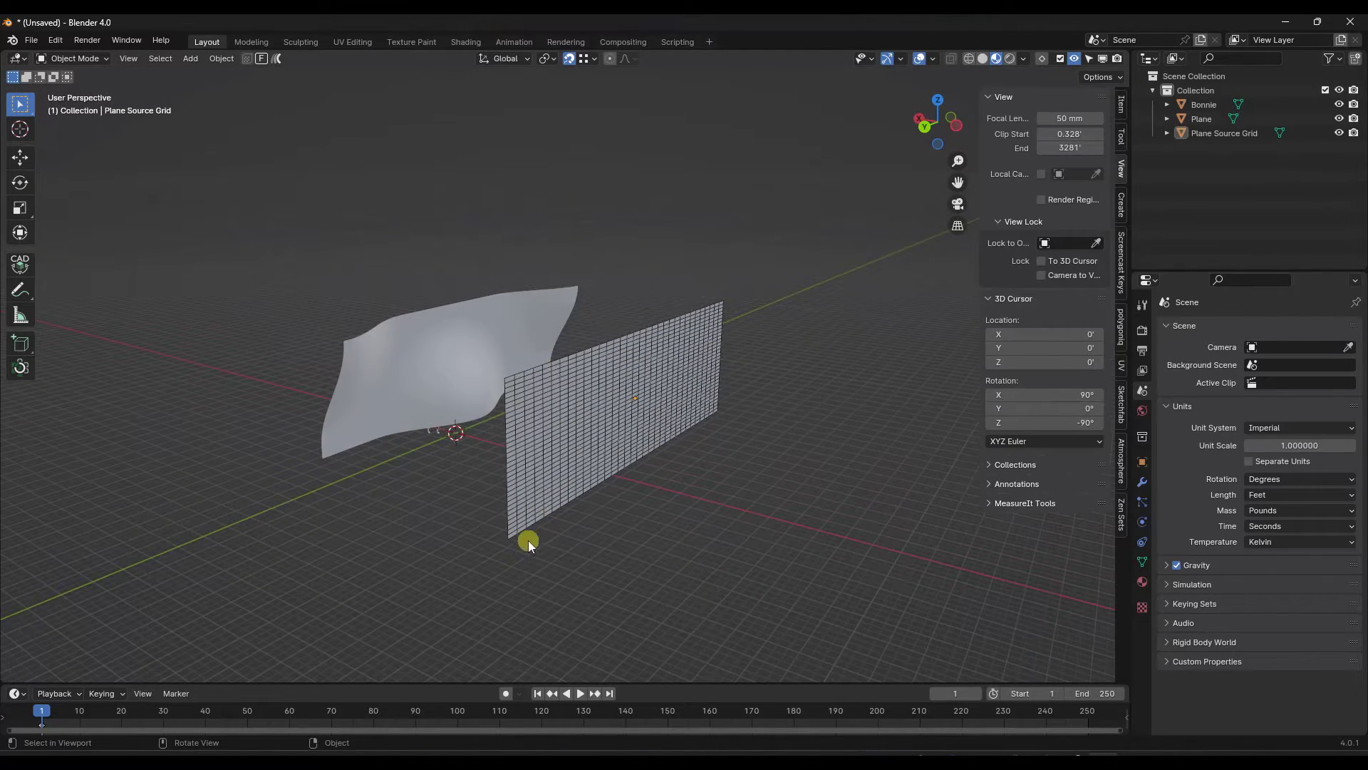
- Place the 3D cursor on the source grid's near lower corner and add a cube mesh there
scroll(526, 539, "up", 5)
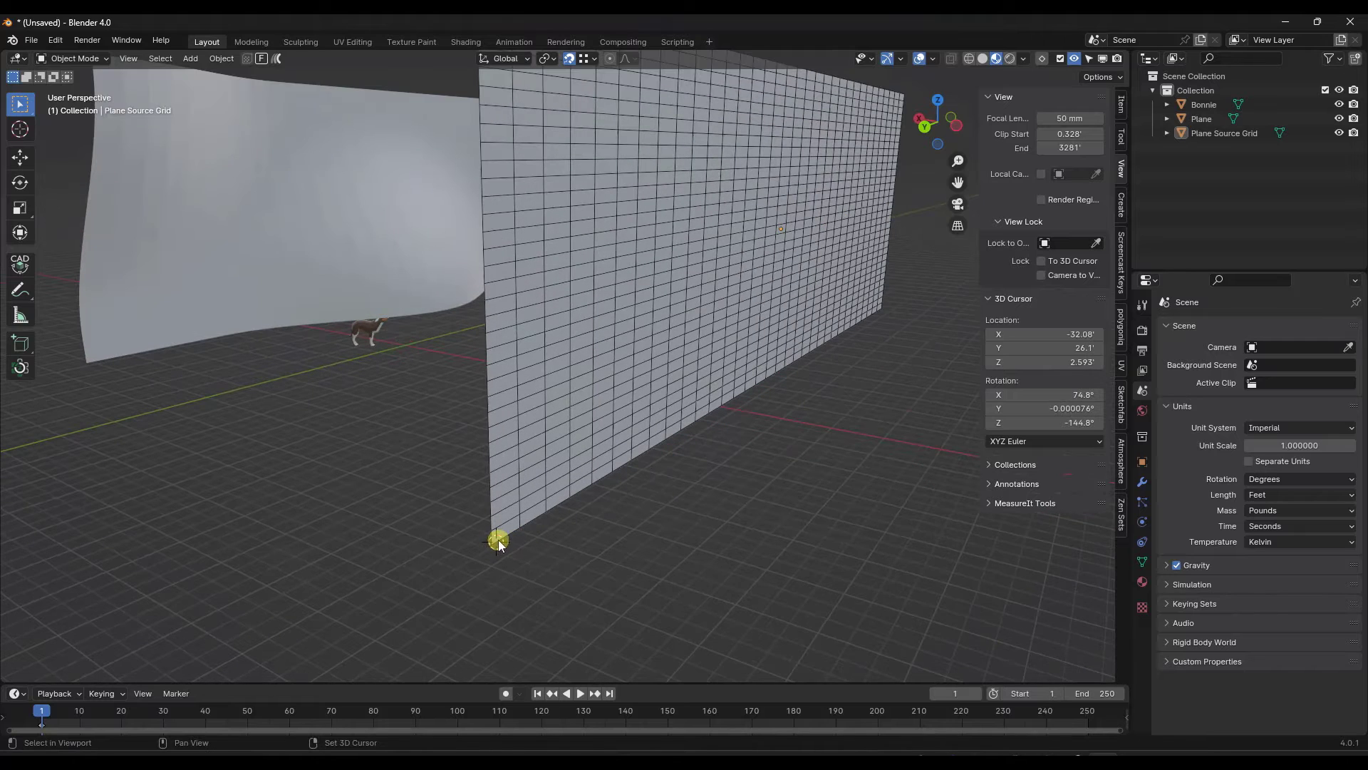
right_click_drag(496, 544, 496, 548, "shift")
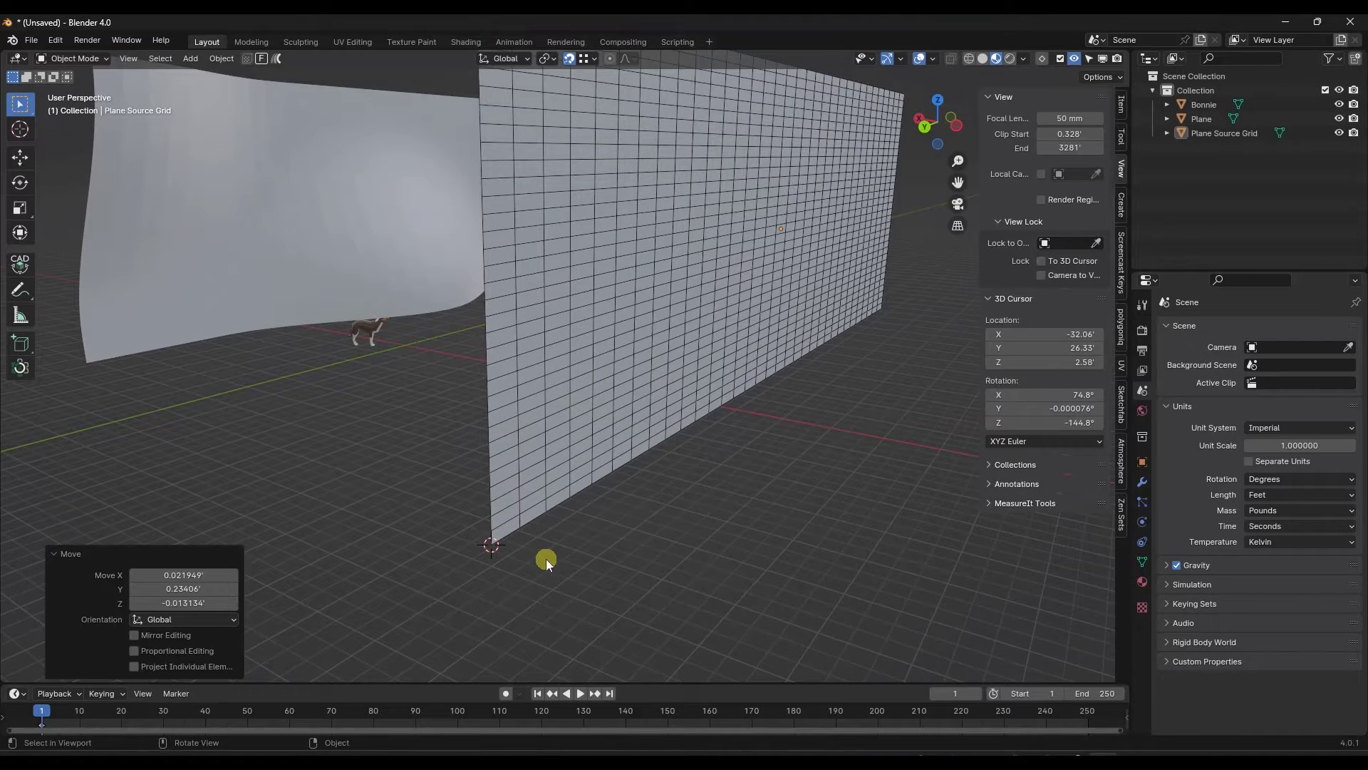
key("shift+a")
mouse_move(498, 468)
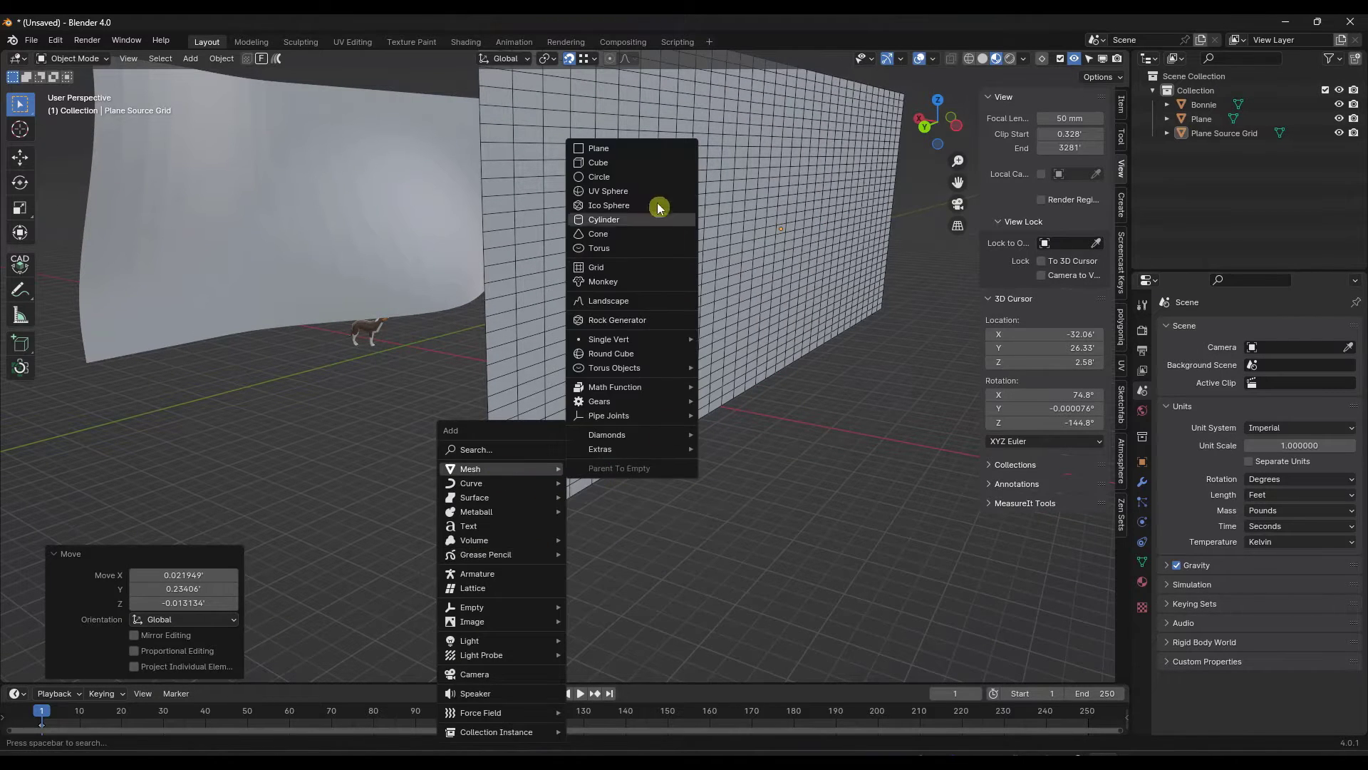
left_click(619, 162)
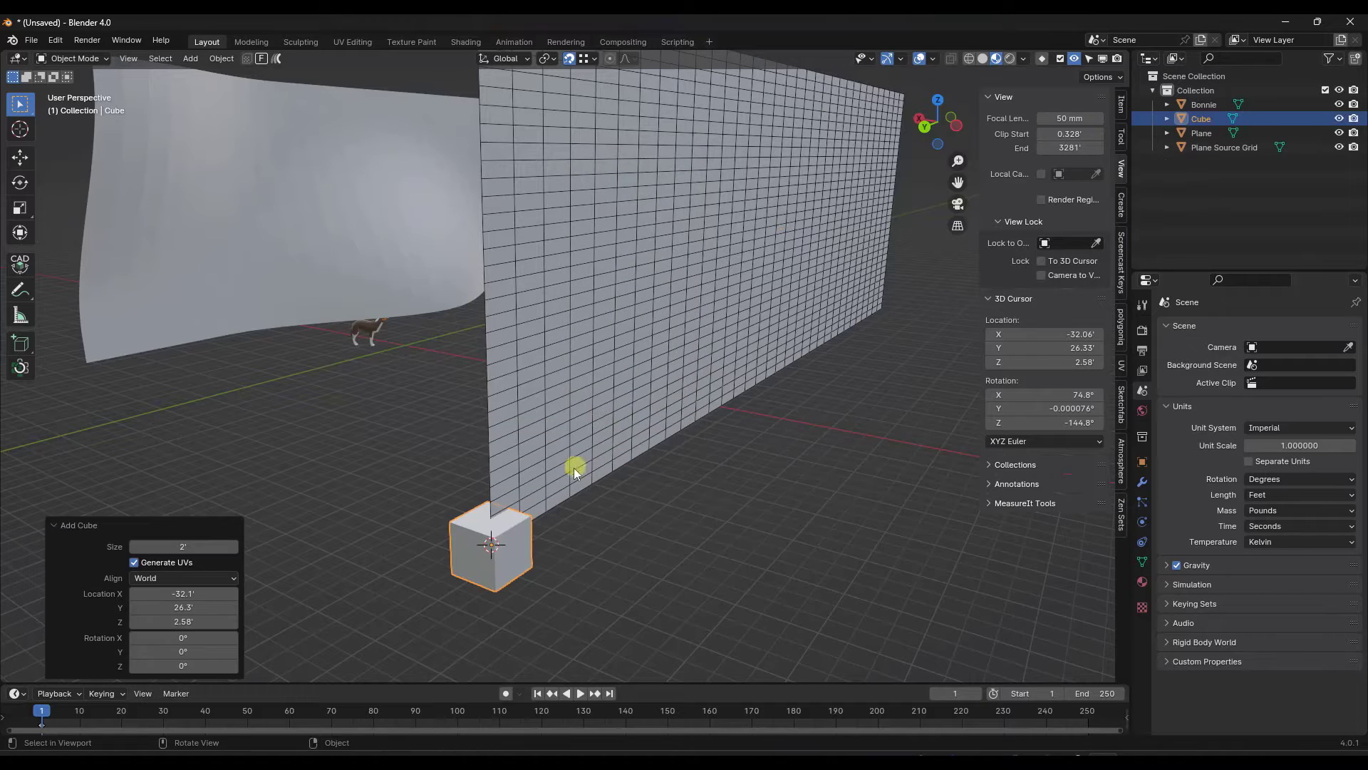
- Set the new cube's size to 0.5 ft
mouse_move(518, 538)
middle_mouse_down()
mouse_move(537, 536)
mouse_move(520, 534)
middle_mouse_up()
left_click(192, 549)
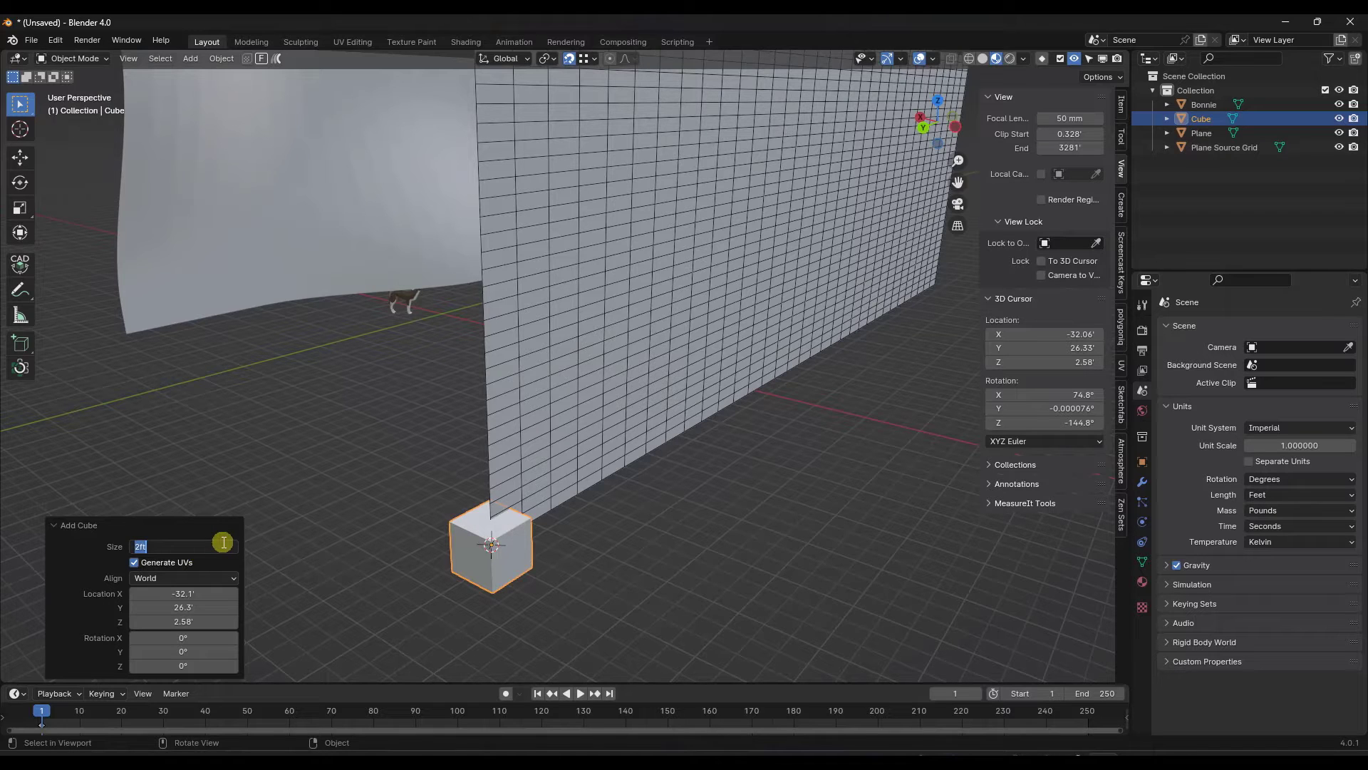
type(".5")
key("Return")
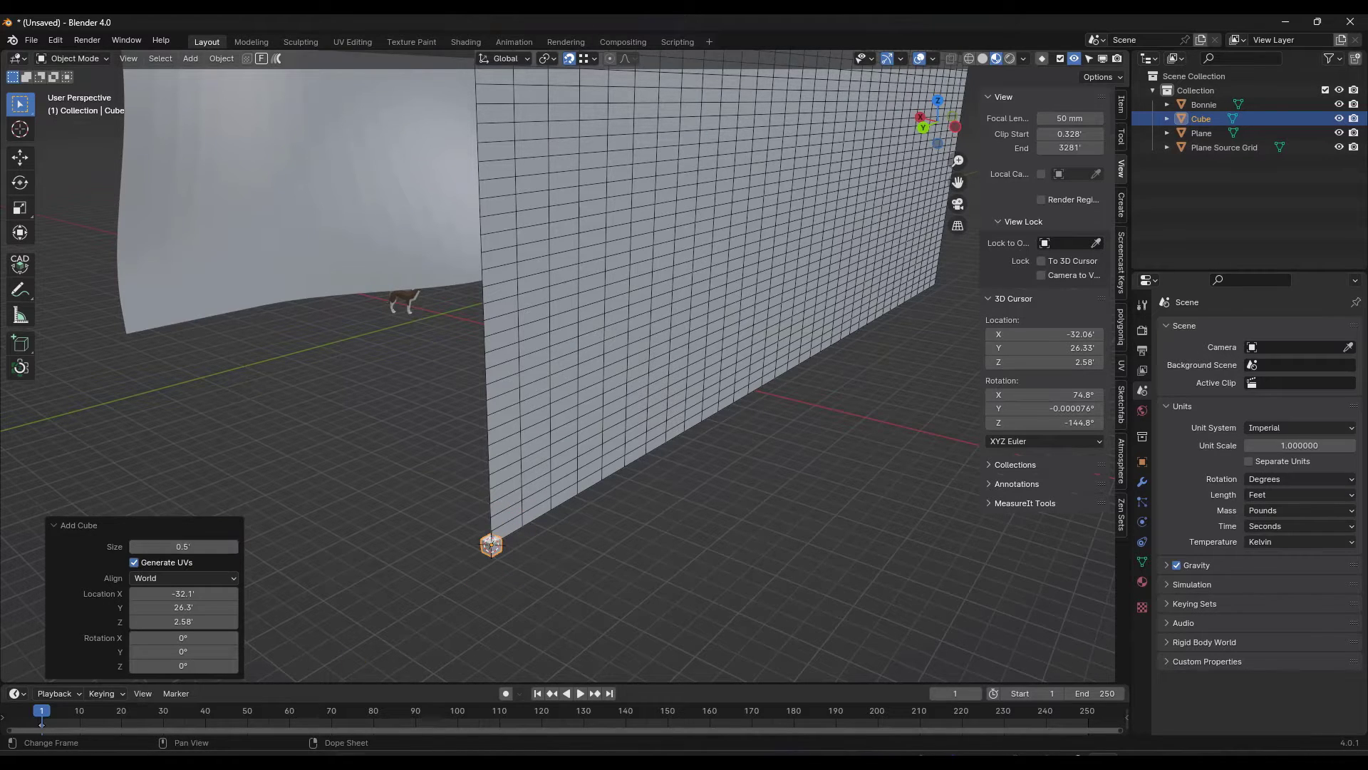
- Move the cube with vertex snapping so its lower corner sits on the source grid's near lower corner
scroll(487, 552, "up", 3)
mouse_move(489, 553)
middle_mouse_down()
mouse_move(512, 527)
mouse_move(490, 537)
middle_mouse_up()
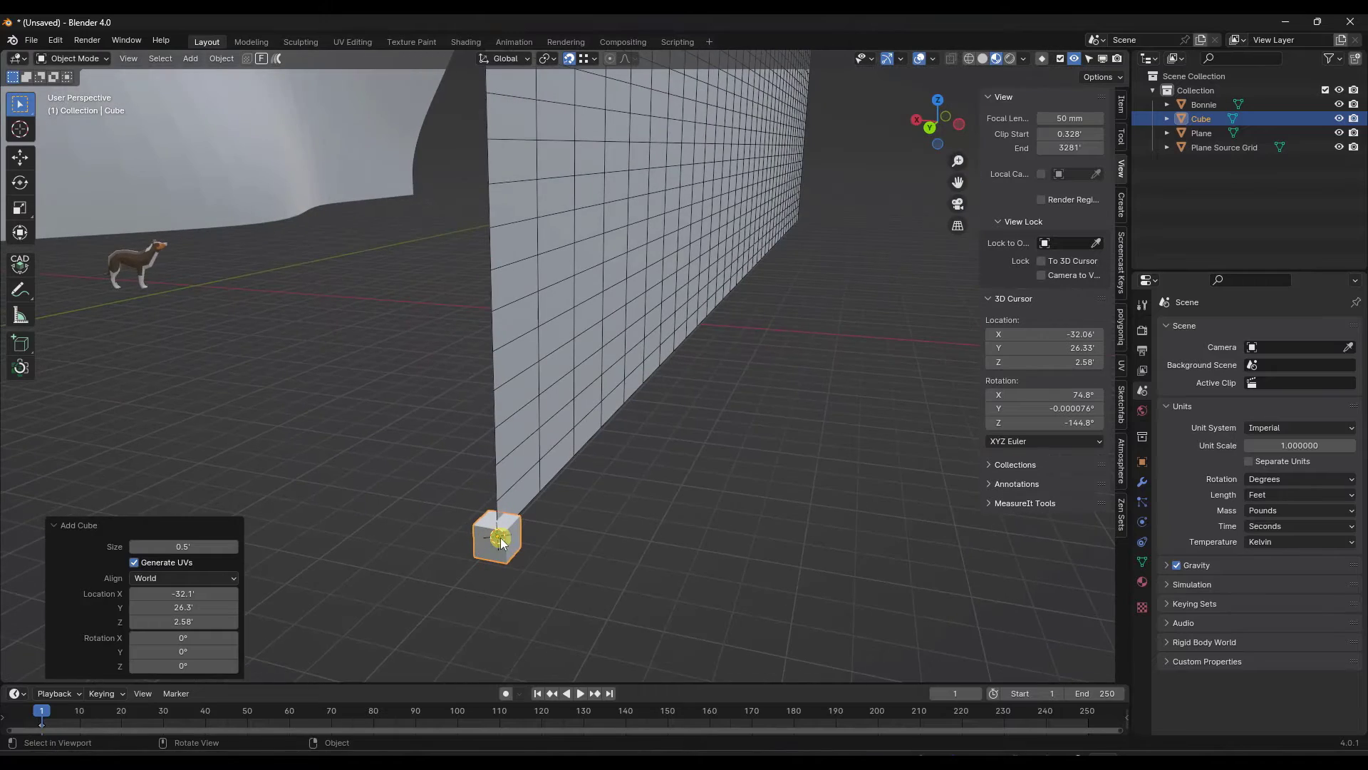
key("g")
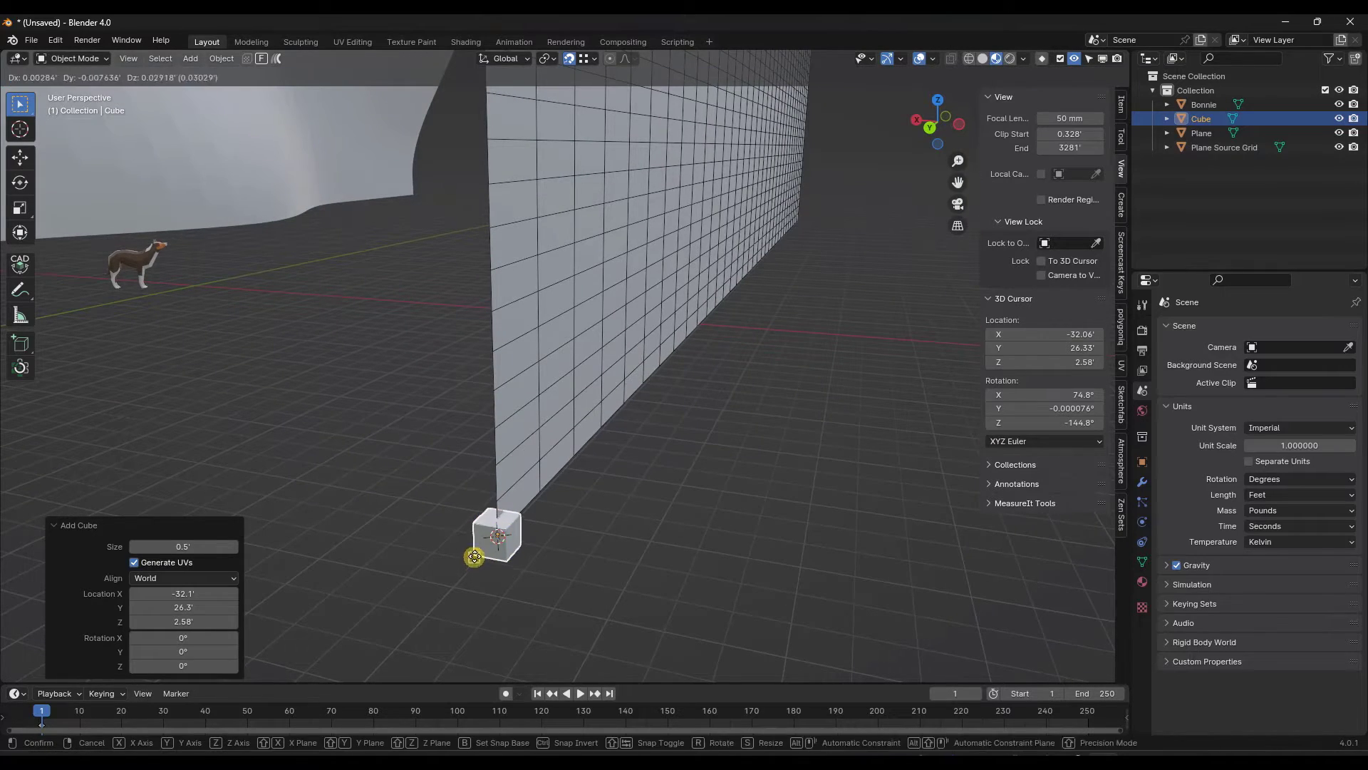
left_click(489, 545)
middle_click_drag(618, 541, 578, 541)
- Select the cube's top face in Edit Mode
key("Tab")
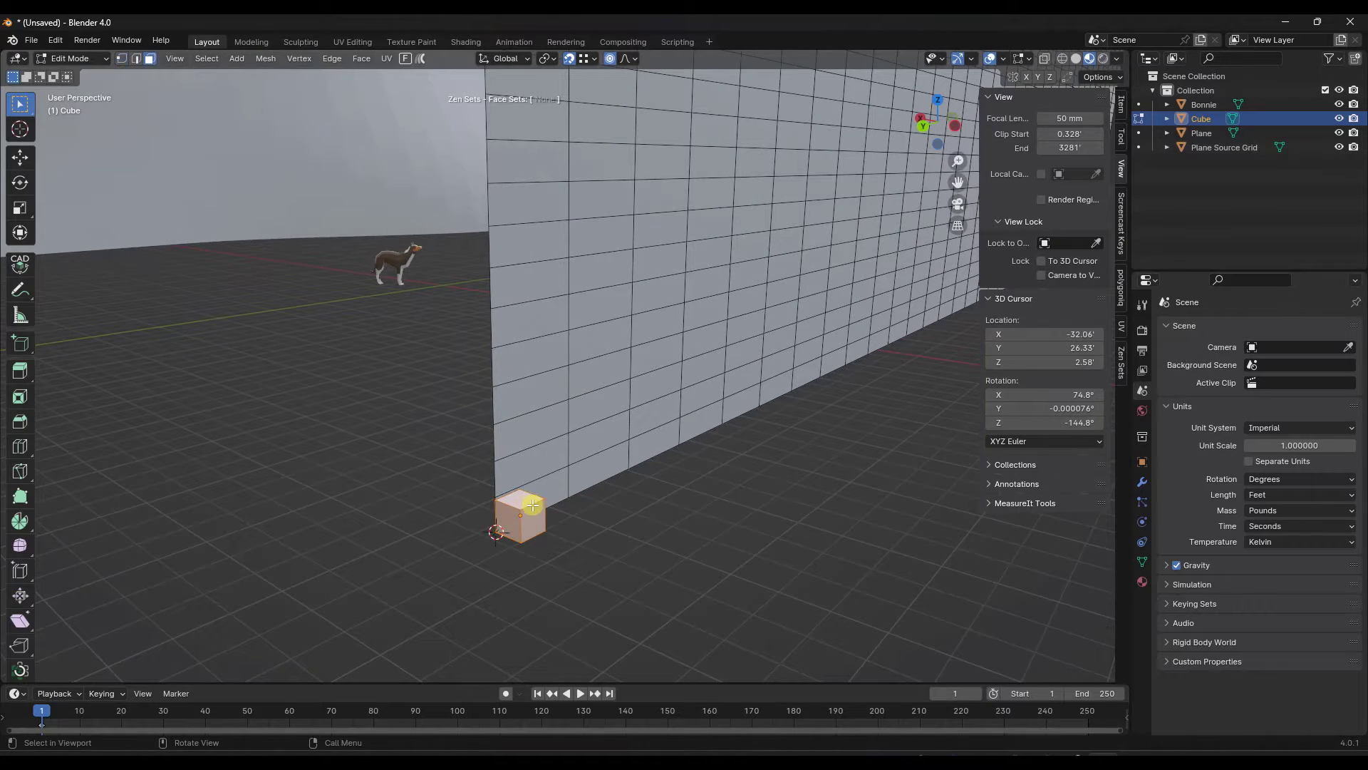
left_click(533, 505)
middle_click_drag(526, 503, 521, 502)
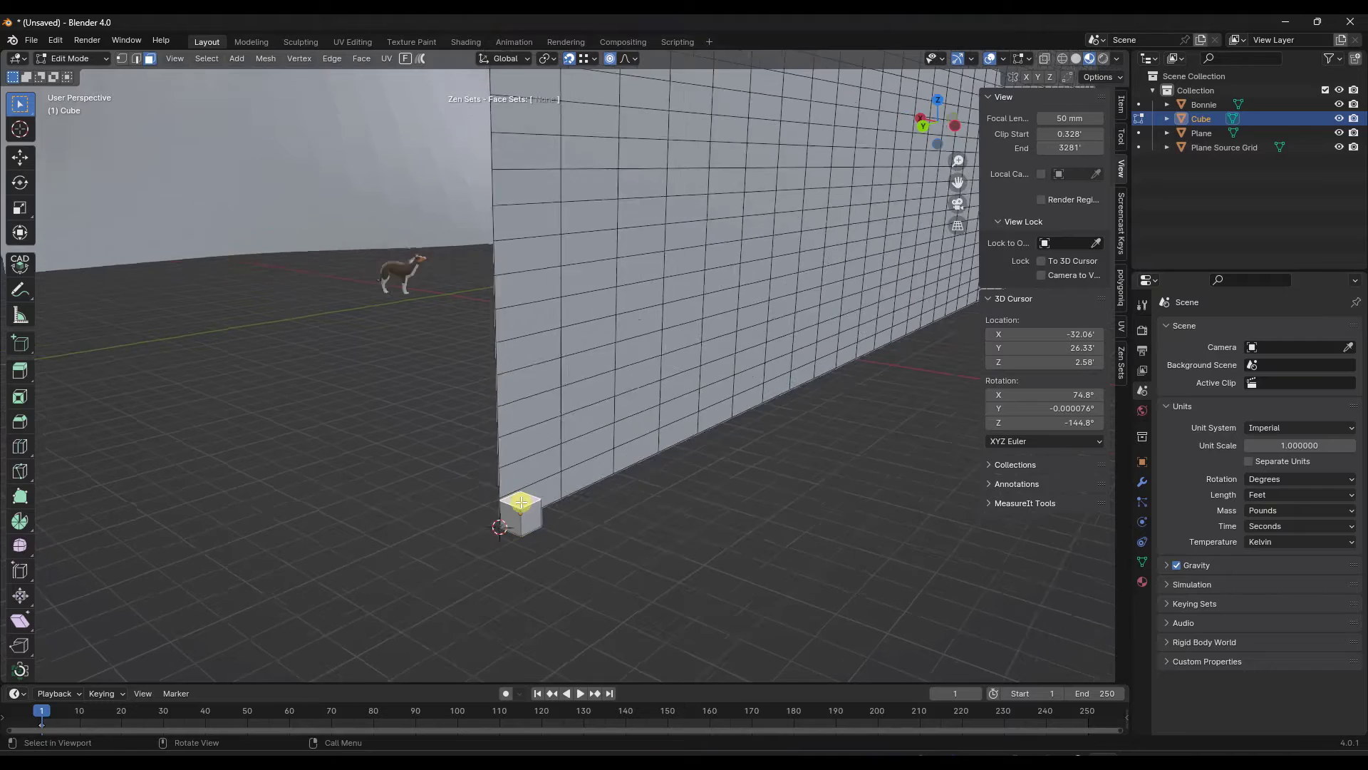
scroll(521, 503, "down", 5)
key("g")
key("z")
left_click(521, 428)
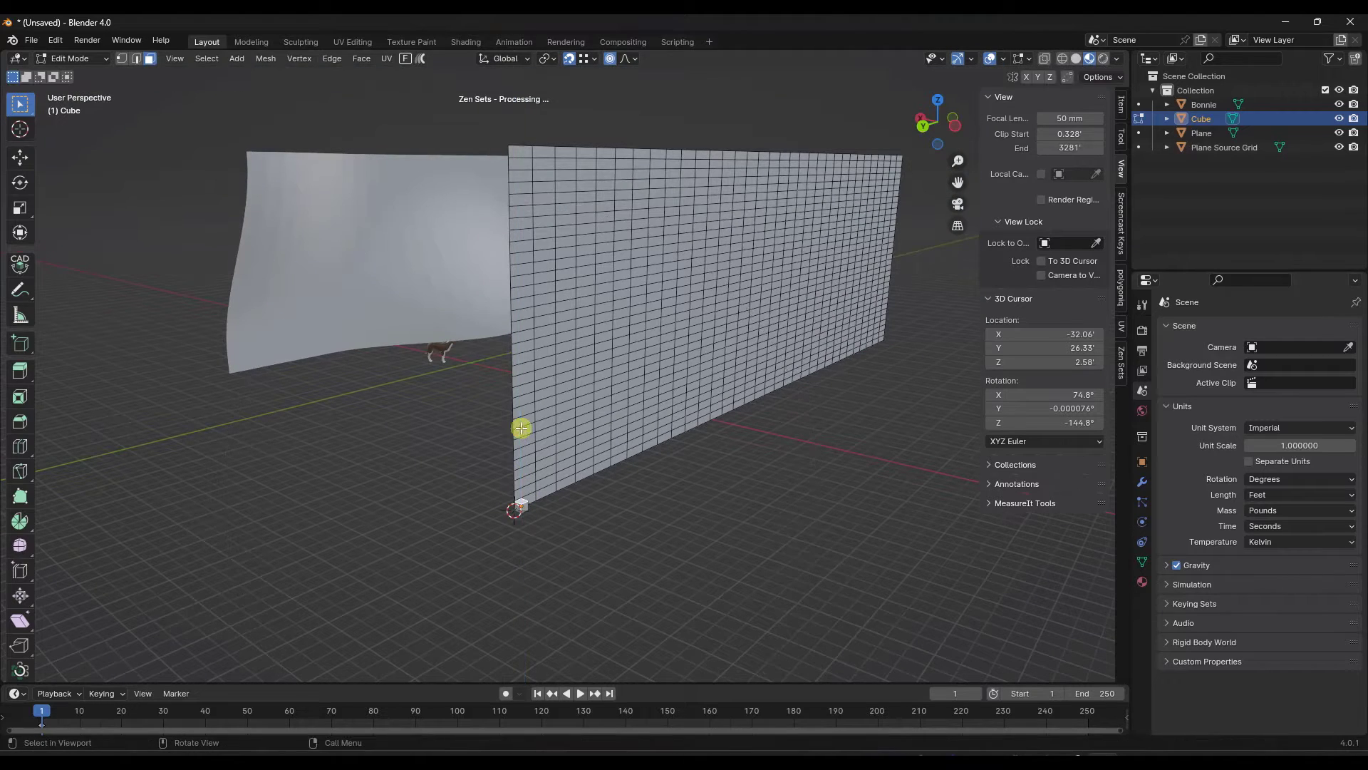
- Turn off proportional editing and move the cube's top face up along Z to the source grid's upper edge
left_click(610, 59)
scroll(522, 526, "up", 4)
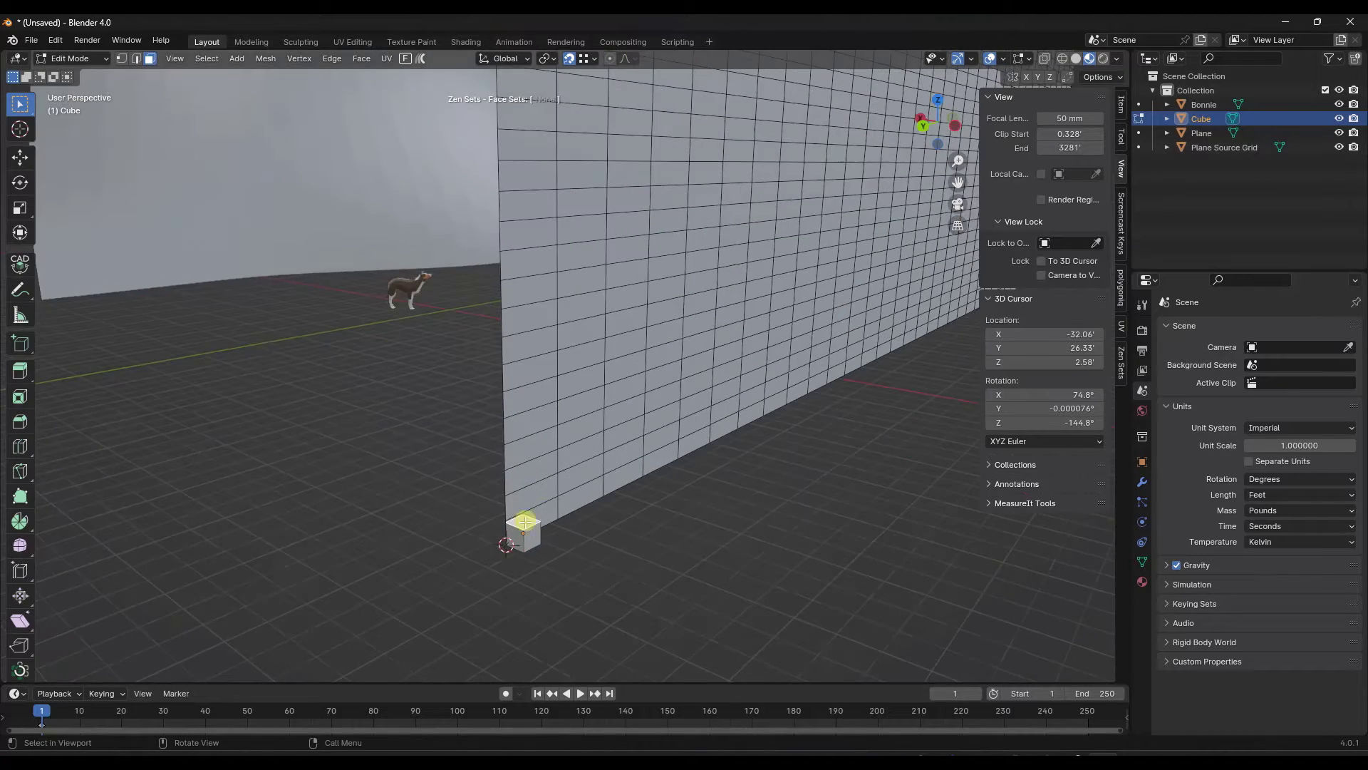
key("g")
key("z")
scroll(503, 456, "down", 4)
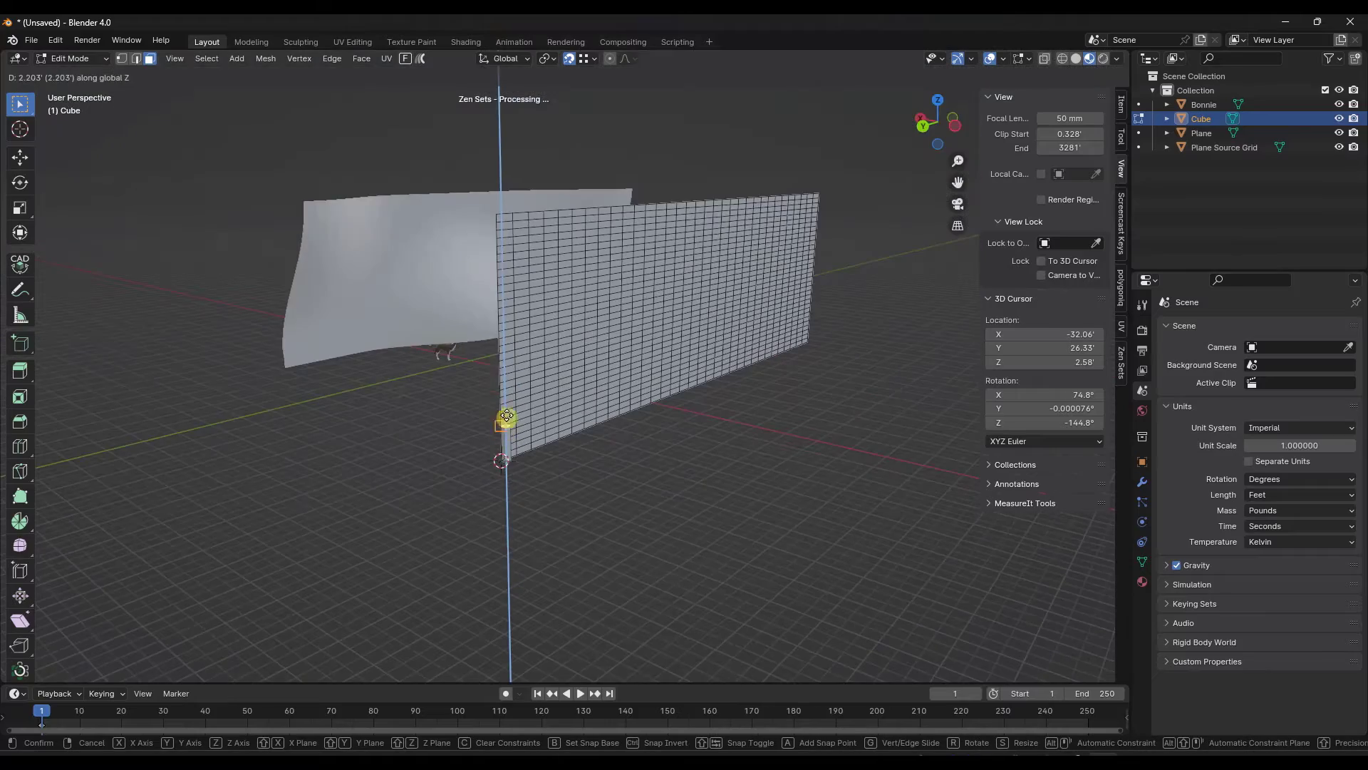
left_click(497, 211)
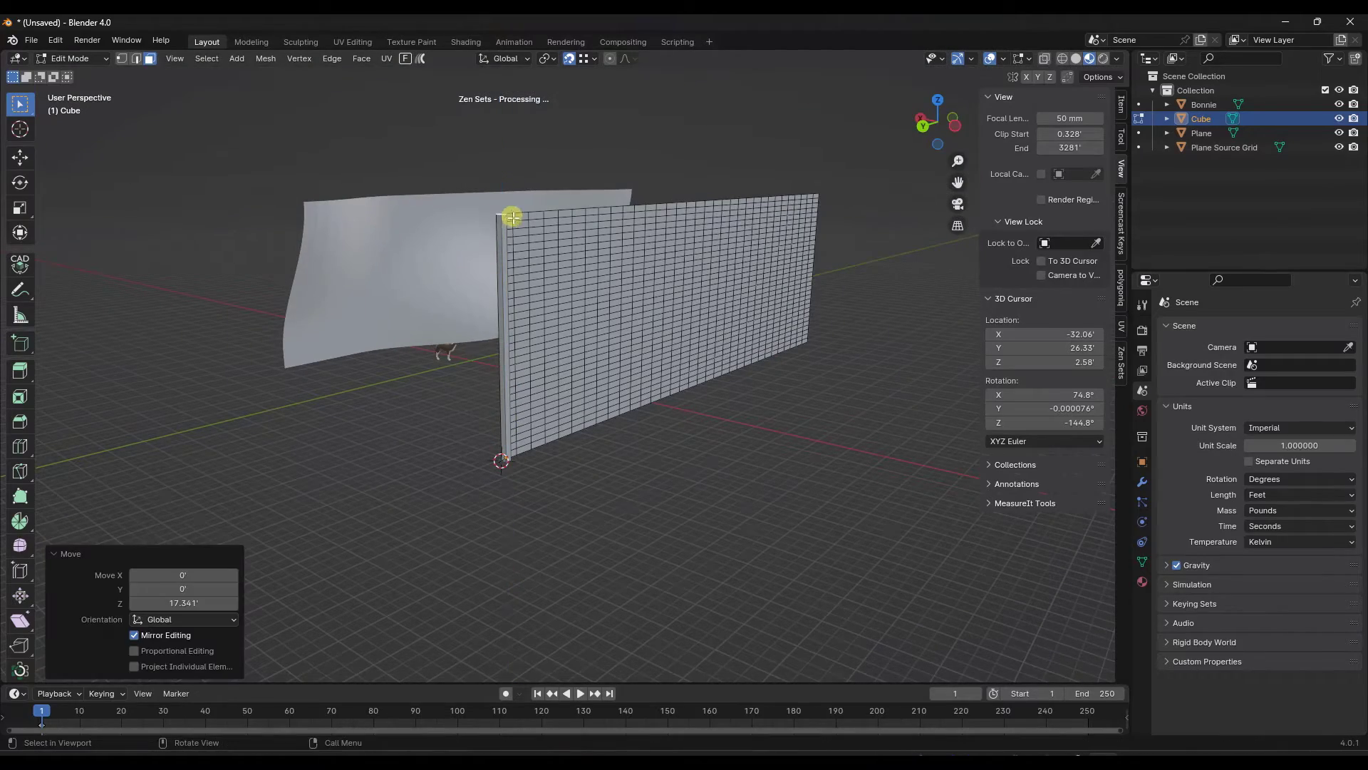
- Adjust the post's depth by moving its face along the global X axis
middle_click_drag(588, 294, 527, 399)
key("g")
key("x")
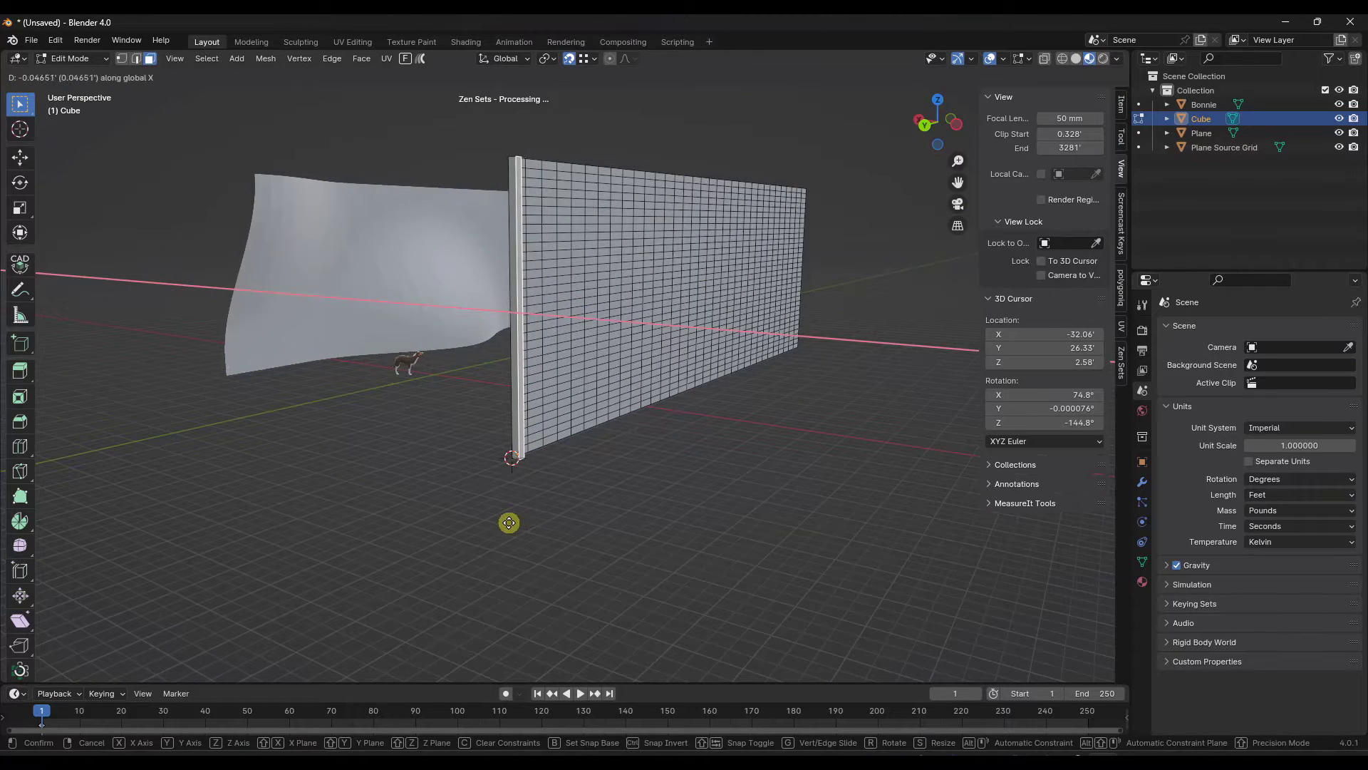
left_click(516, 523)
- Select the post's side face and move it about 0.25 ft along Y to make the post thinner
middle_click_drag(517, 523, 528, 336)
left_click(529, 336)
scroll(529, 337, "down", 3)
key("g")
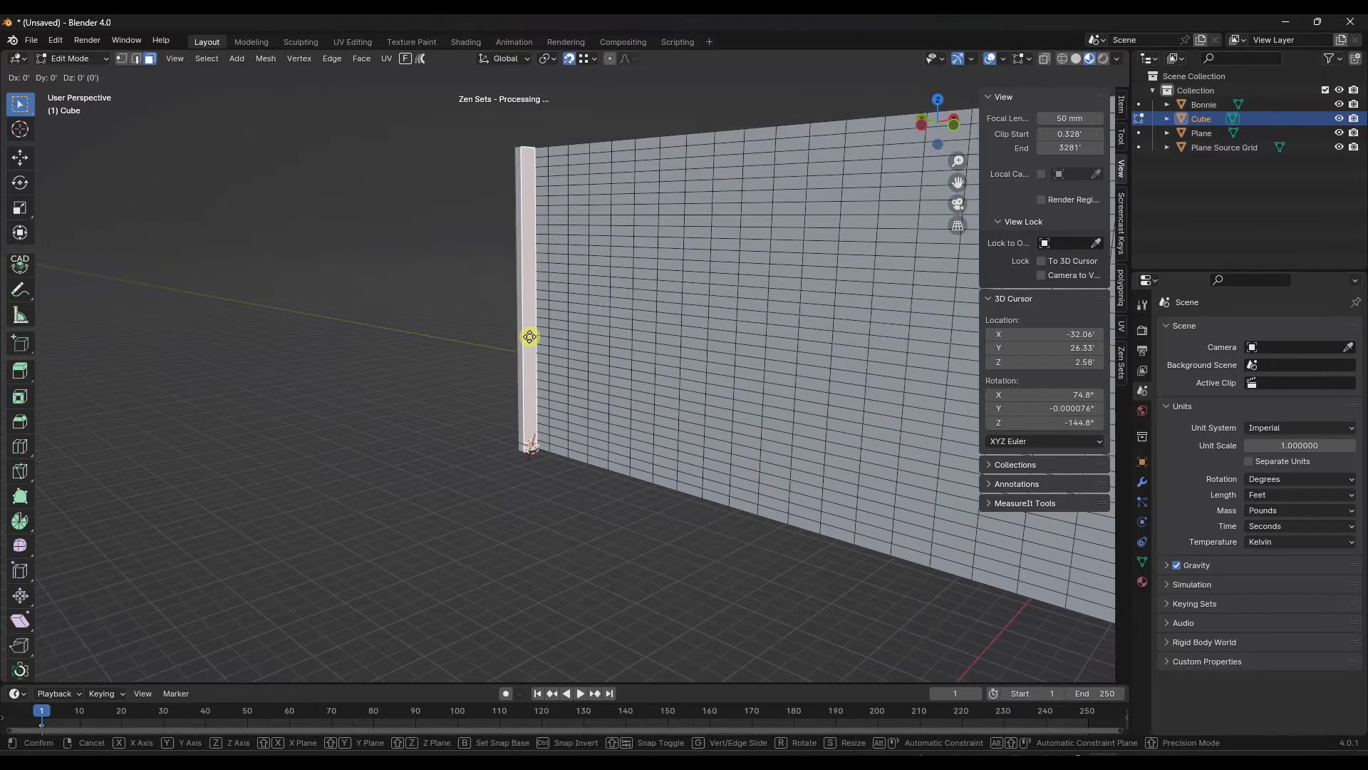
key("y")
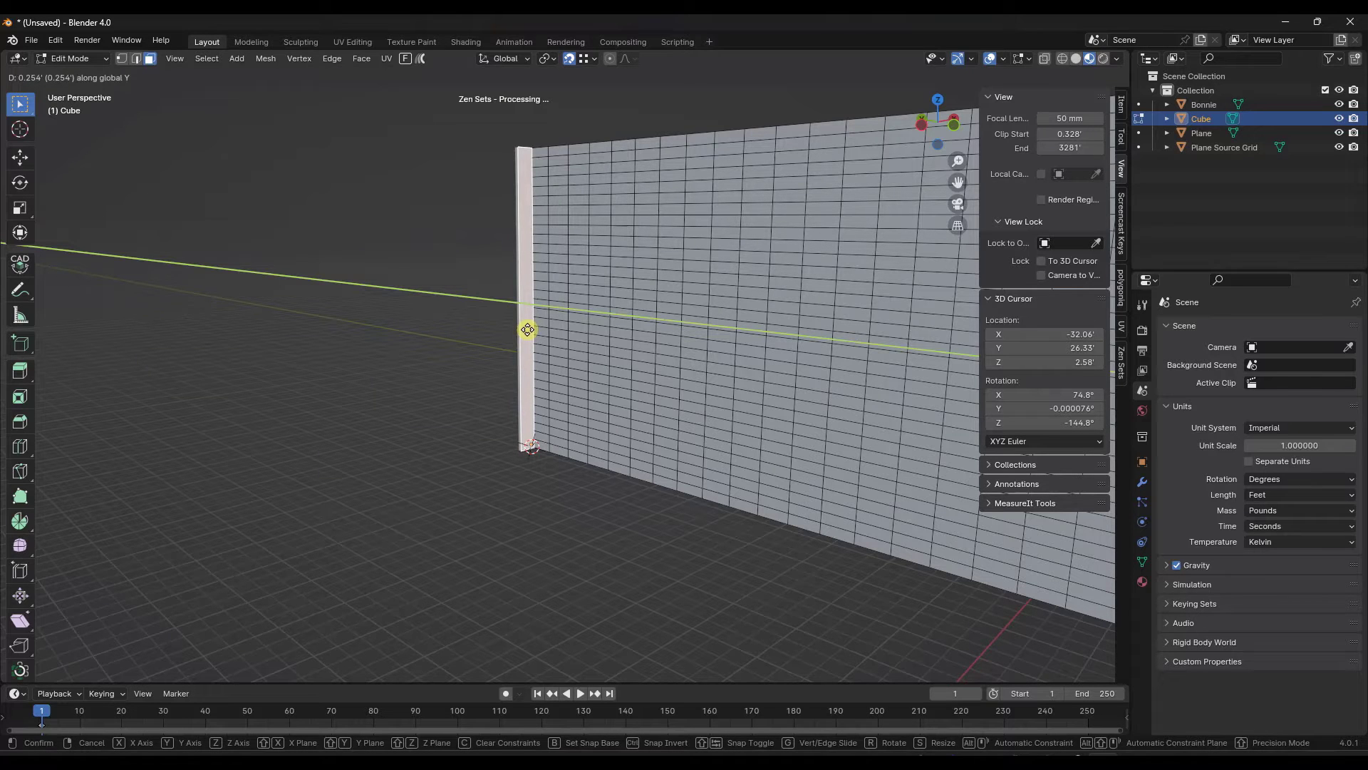
left_click(528, 329)
middle_click_drag(528, 328, 631, 296)
key("Tab")
key("Tab")
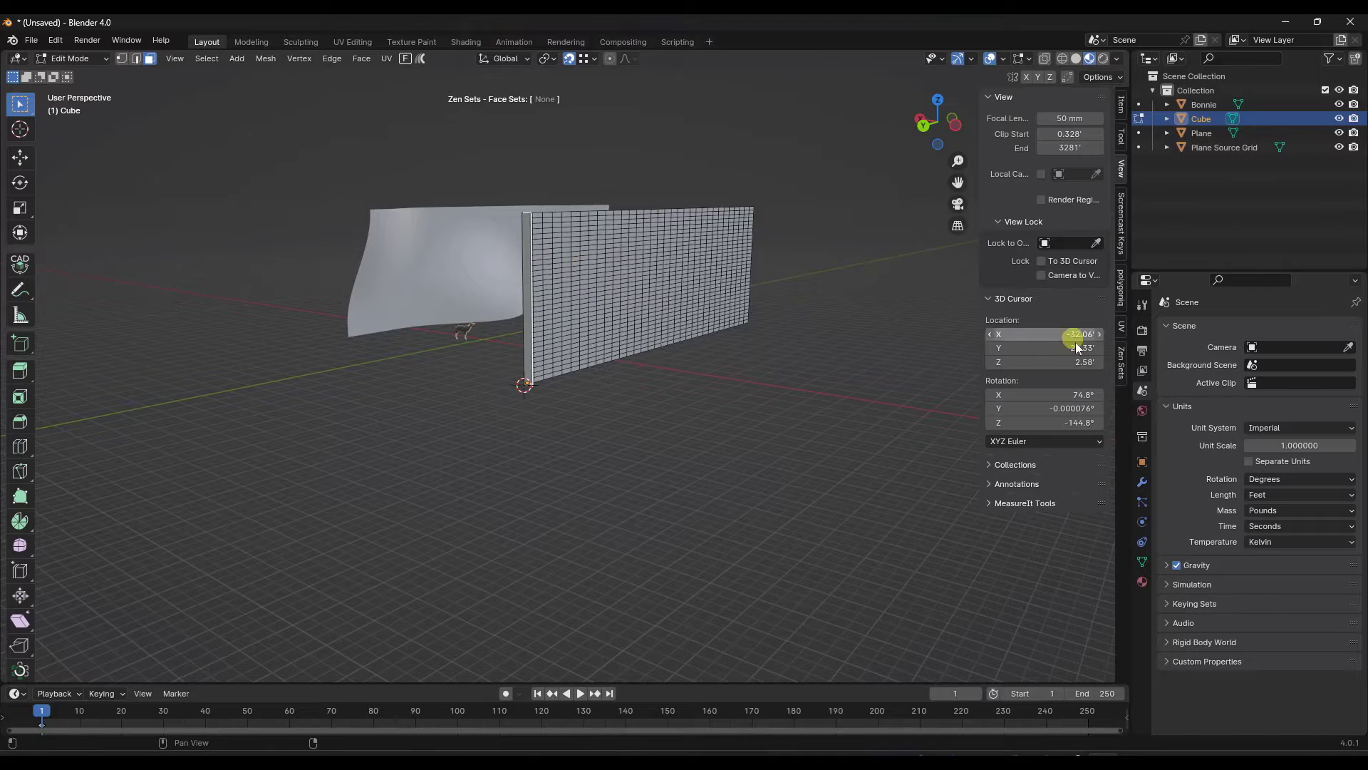
- Add an Array modifier to the post with the Fit Length type and a length of 8.5 ft
left_click(1142, 484)
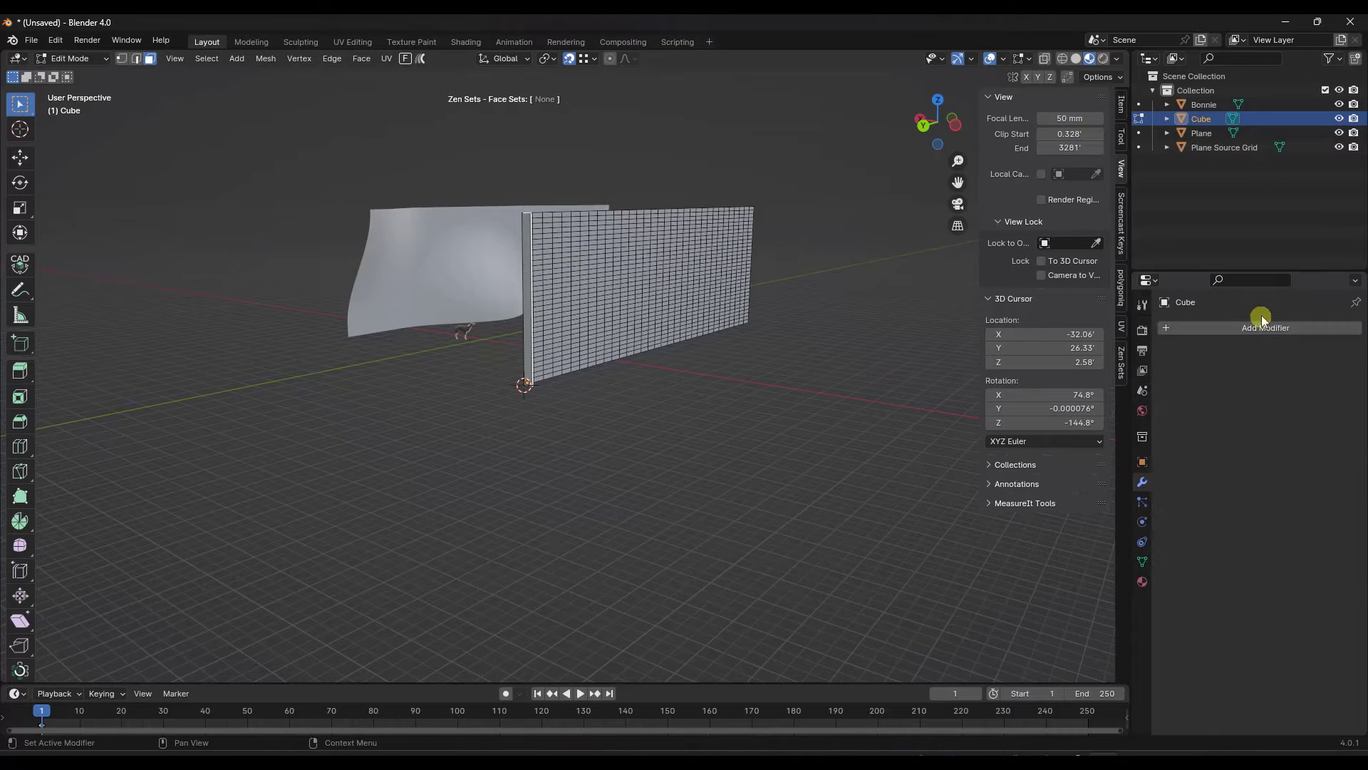
left_click(1245, 329)
mouse_move(1241, 331)
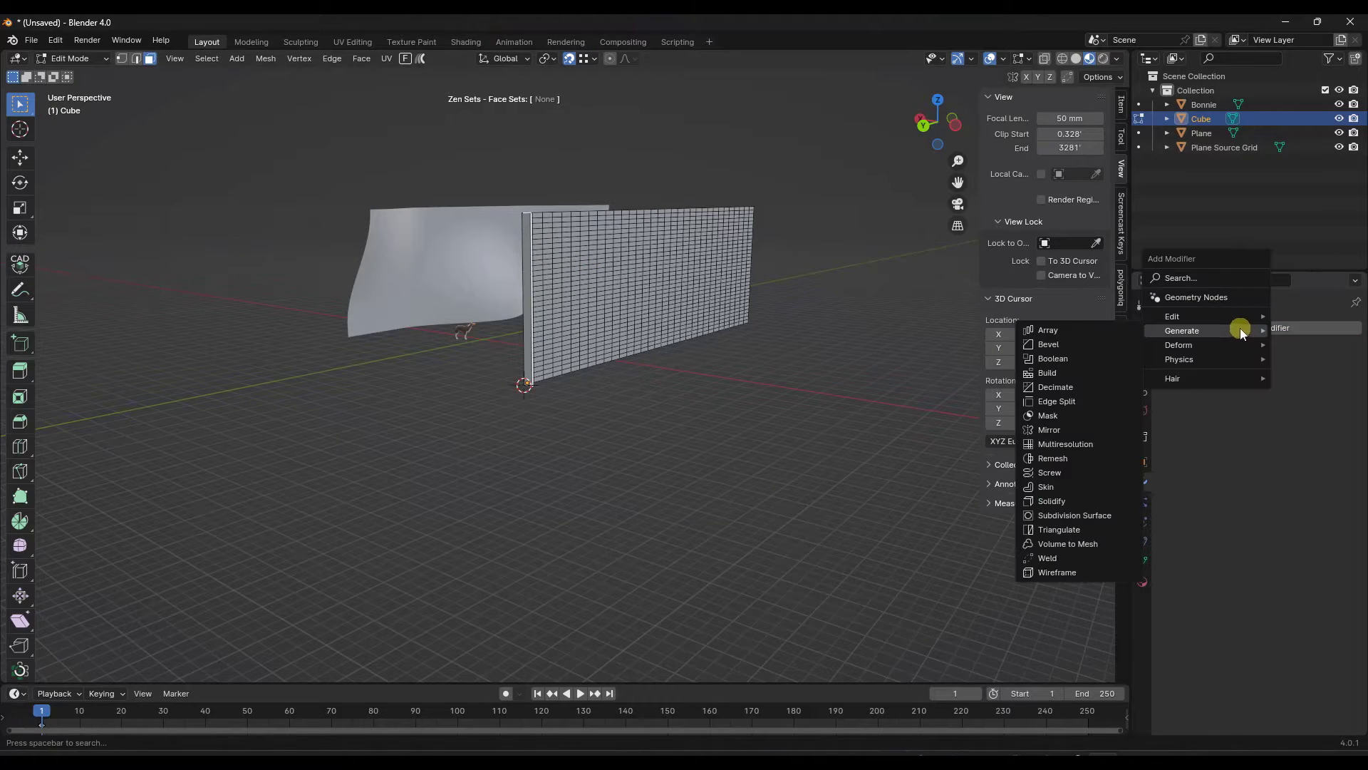
left_click(1055, 331)
middle_click_drag(727, 260, 808, 232)
left_click(1267, 374)
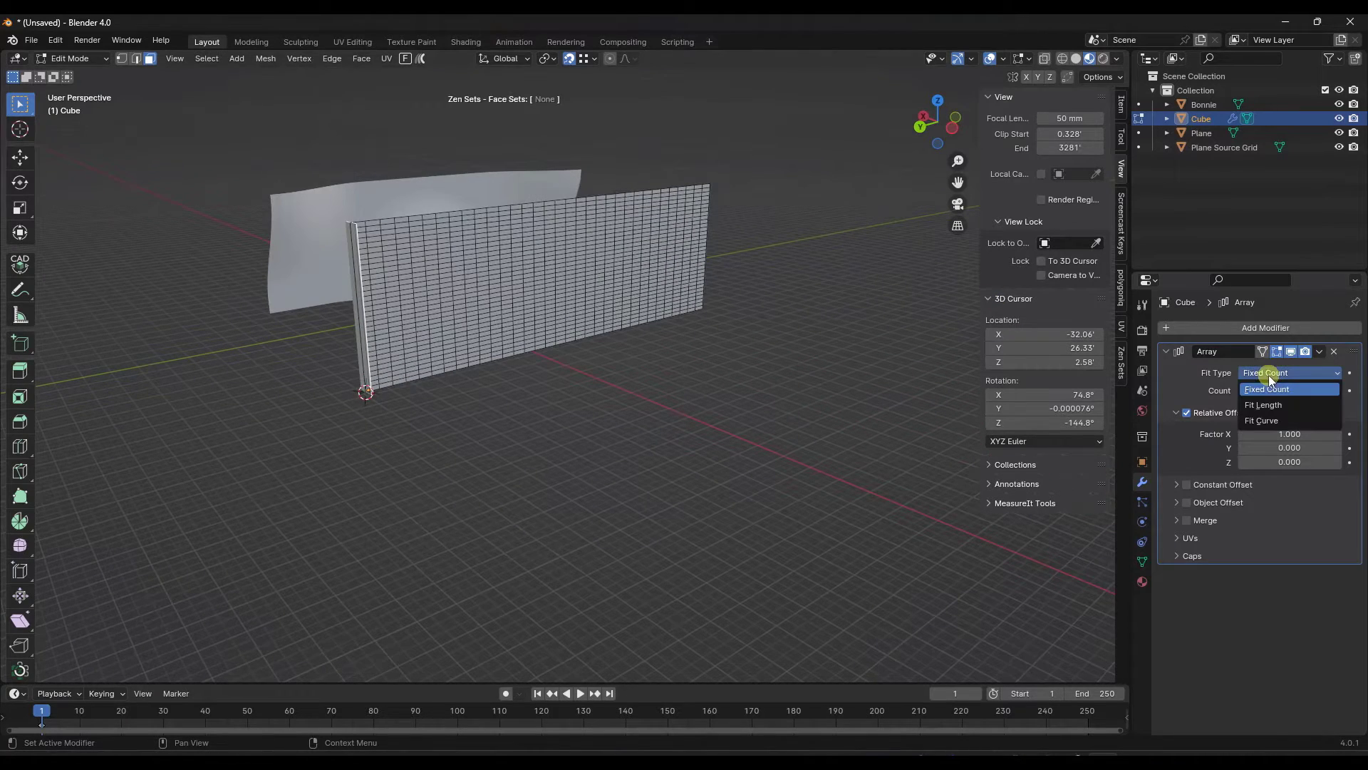
left_click(1269, 401)
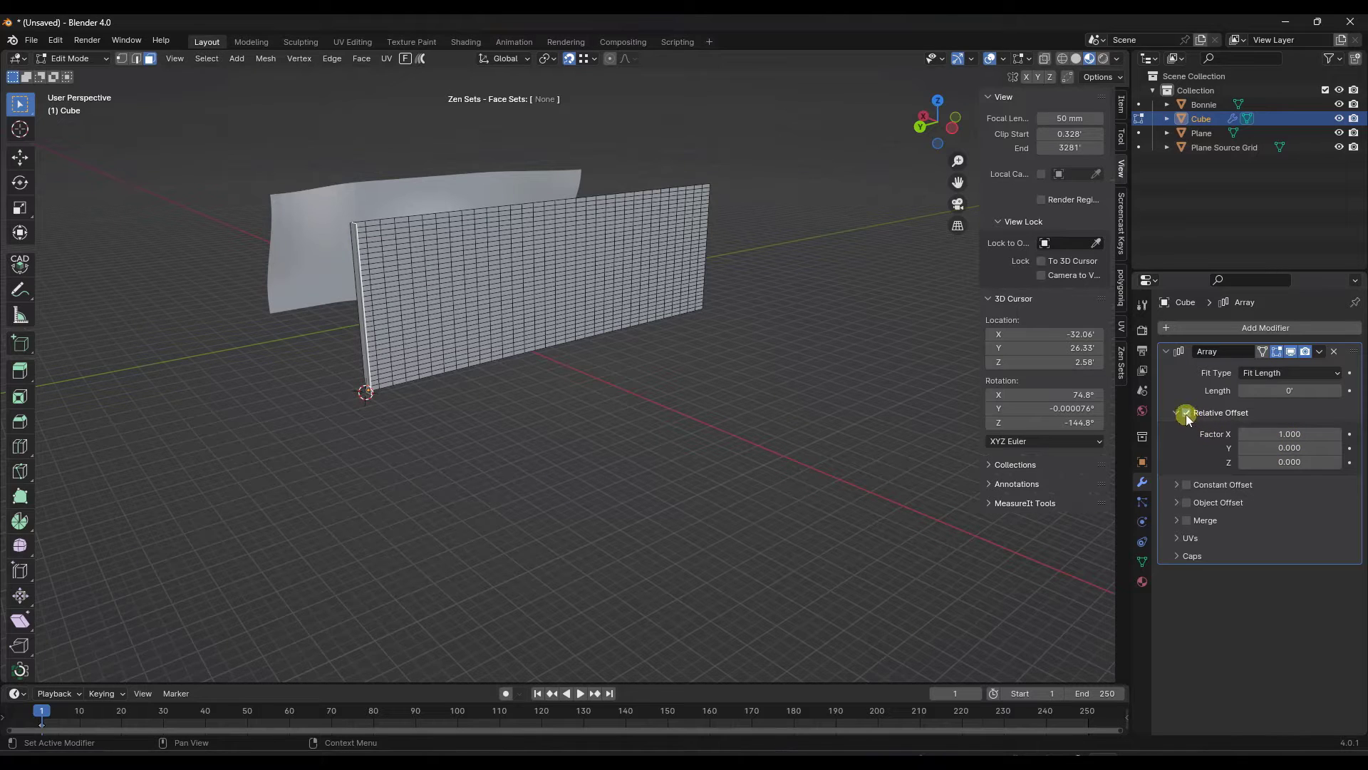
left_click_drag(1283, 391, 255, 390)
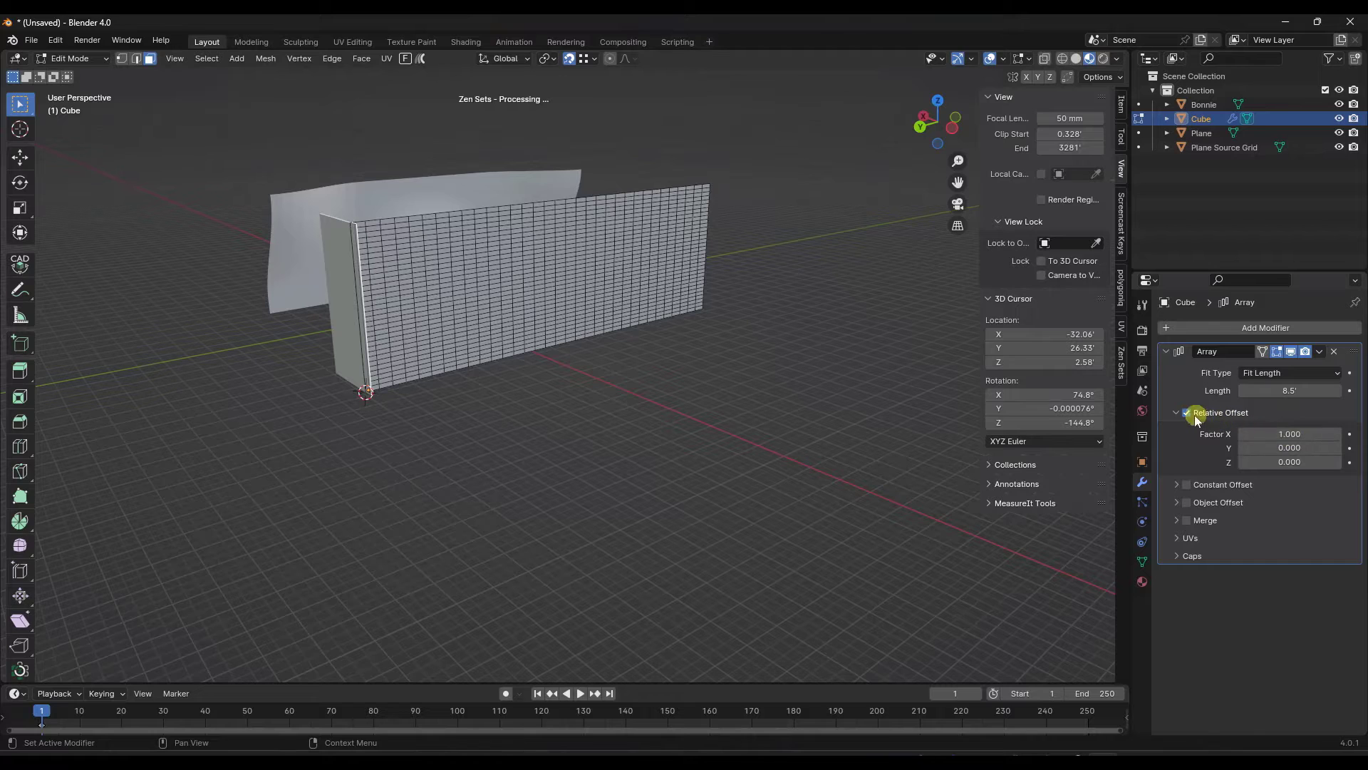
- Set the array's relative offset to X 0 and Y -1 so the copies run along the source grid
left_click(1288, 434)
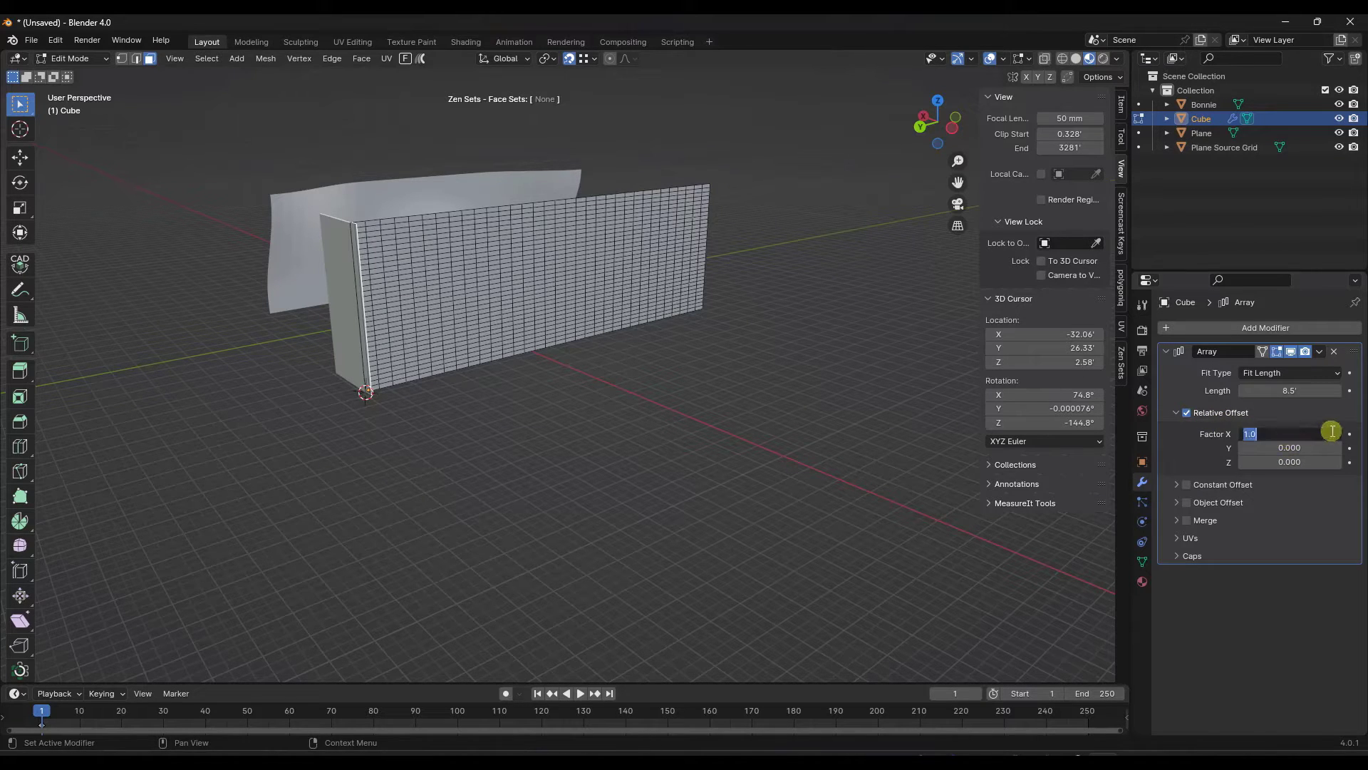
type("0")
key("Tab")
type("1")
key("Return")
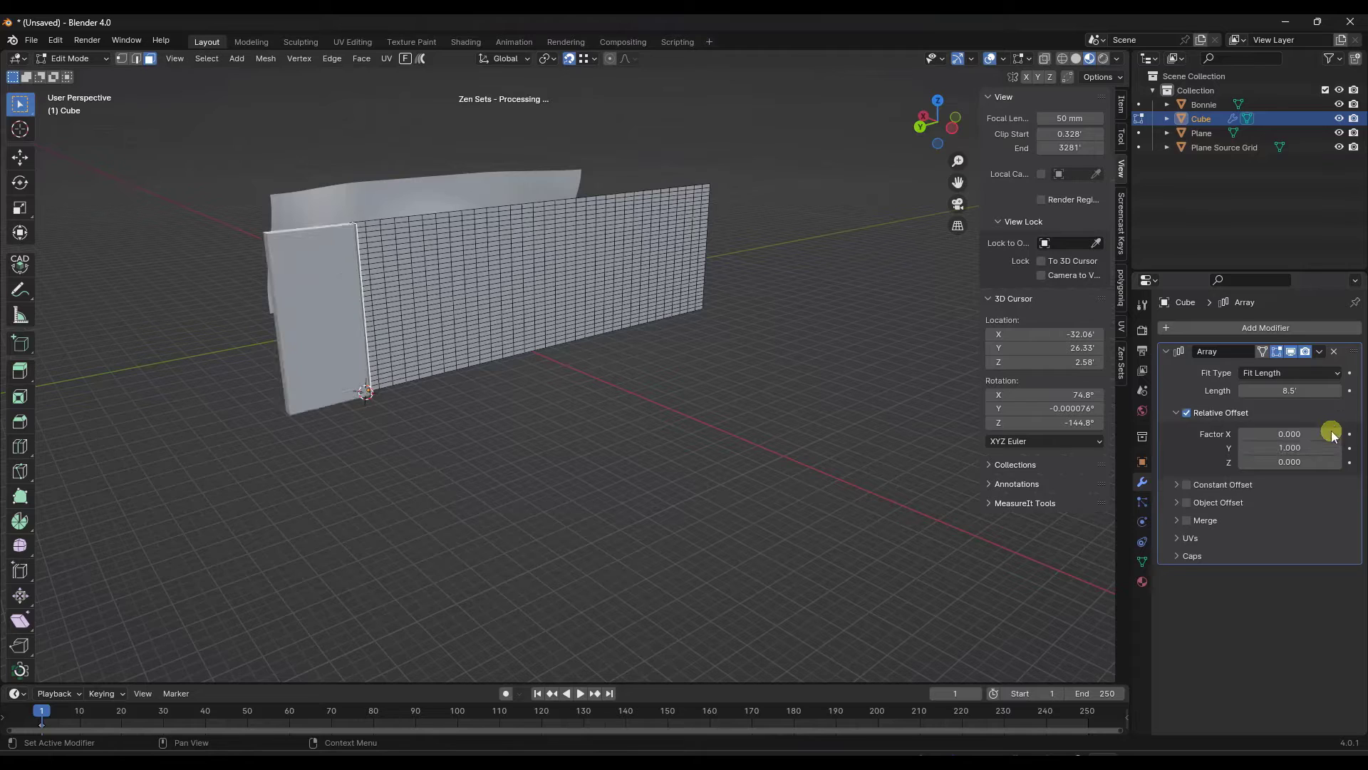
left_click(1315, 449)
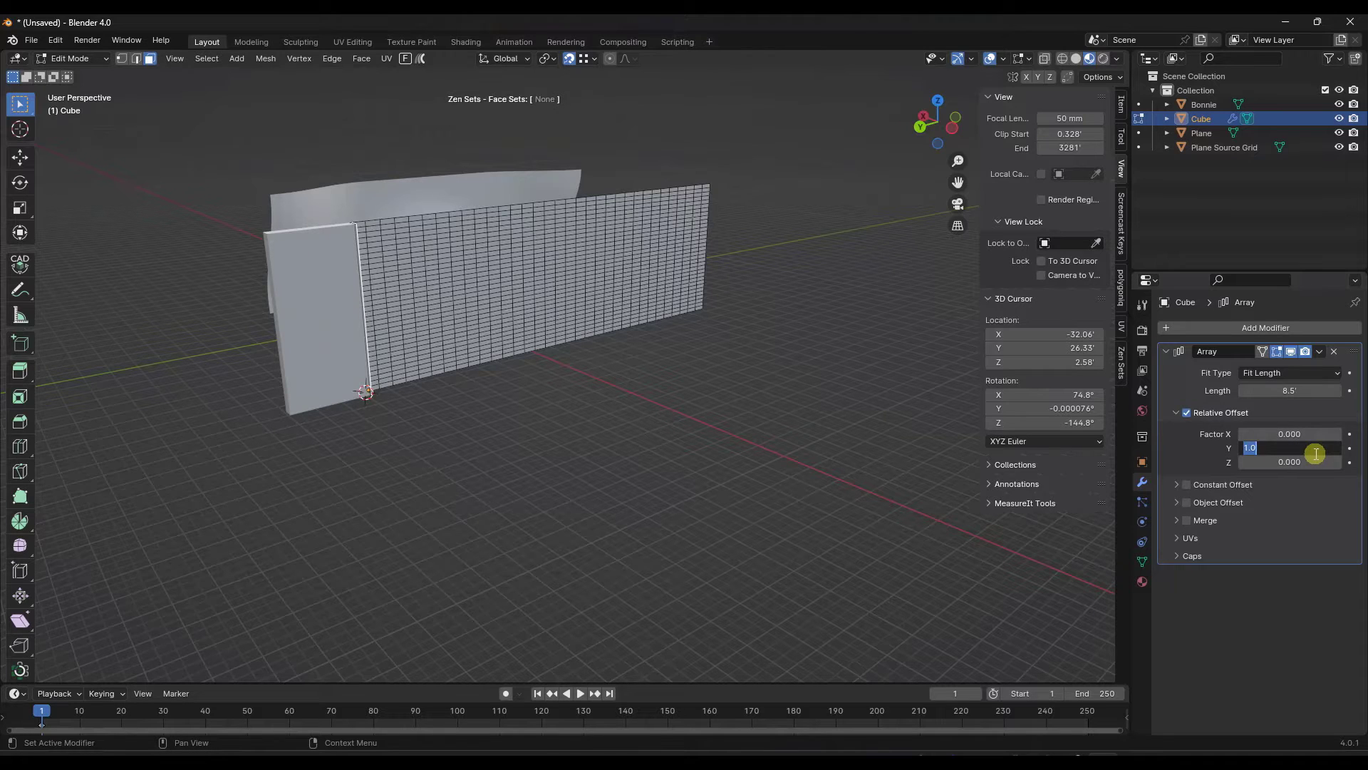
type("-")
key("Return")
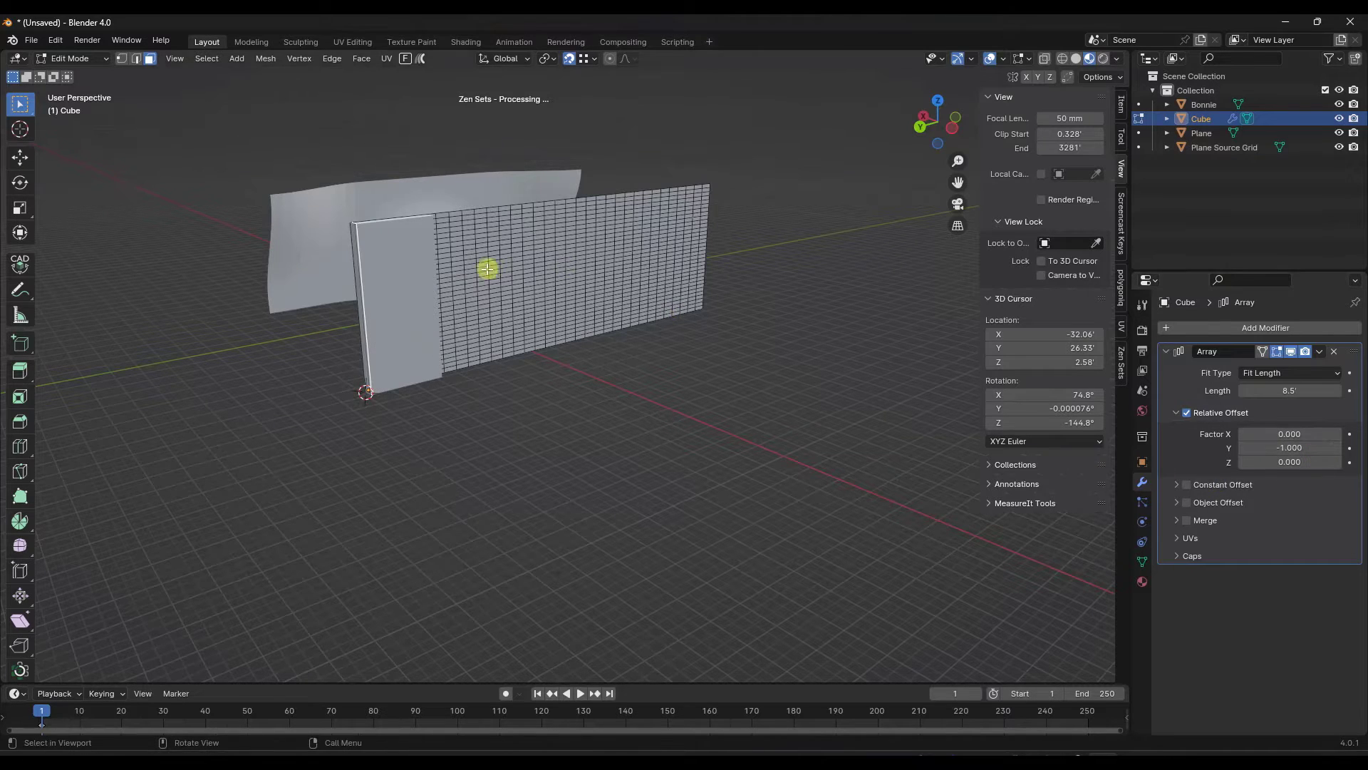
- Increase the array's length to 53 ft so the copies span the whole source grid
middle_click_drag(451, 291, 601, 245)
left_click_drag(1290, 391, 962, 385)
scroll(696, 189, "down", 3)
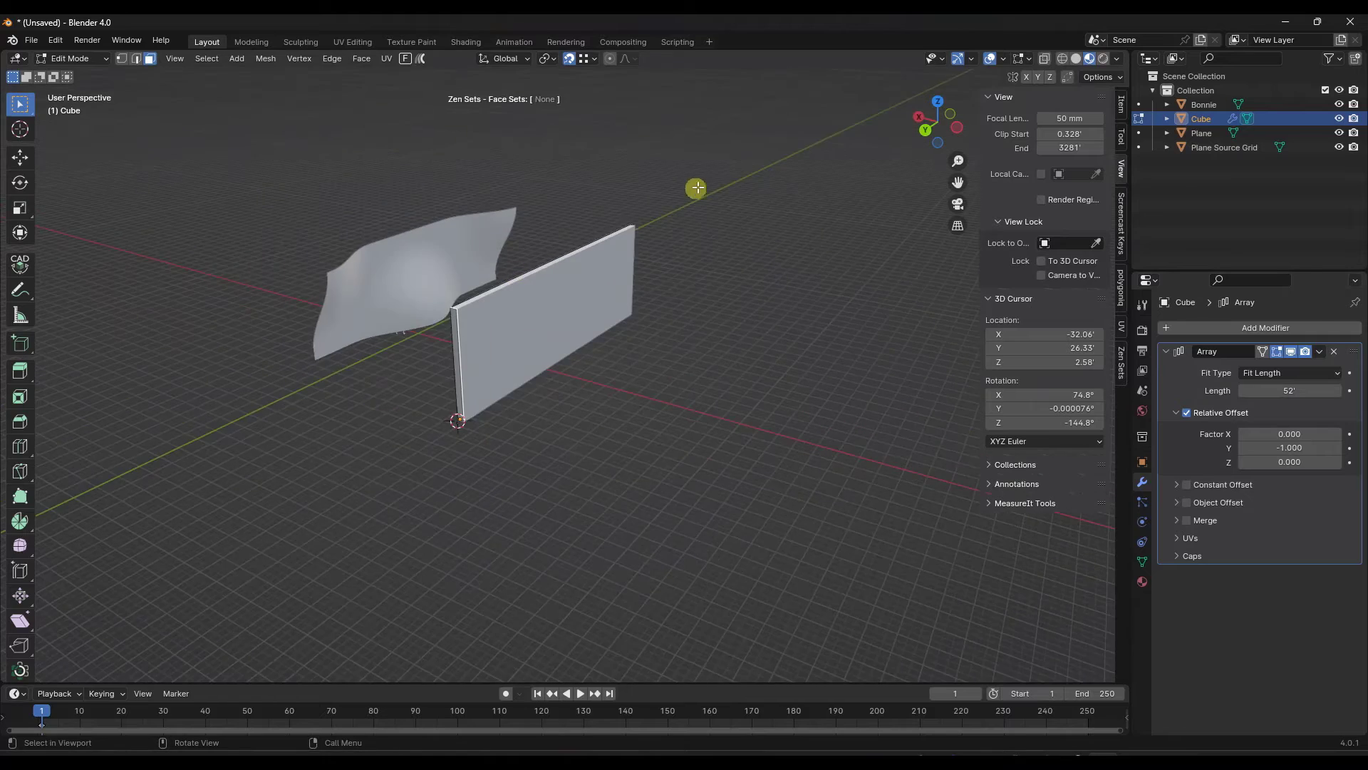
scroll(630, 243, "up", 8)
scroll(605, 290, "down", 6)
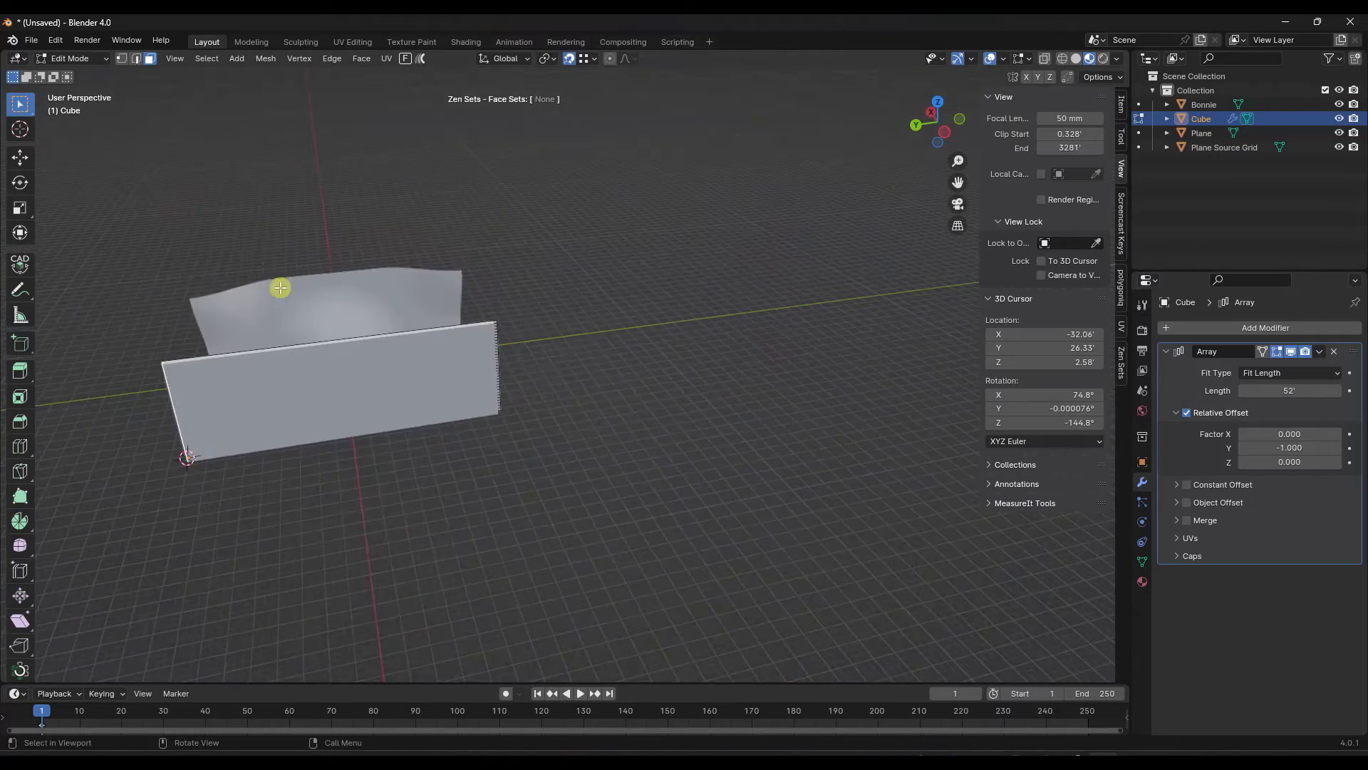
middle_click_drag(278, 290, 450, 303)
scroll(450, 303, "up", 4)
scroll(451, 303, "up", 3)
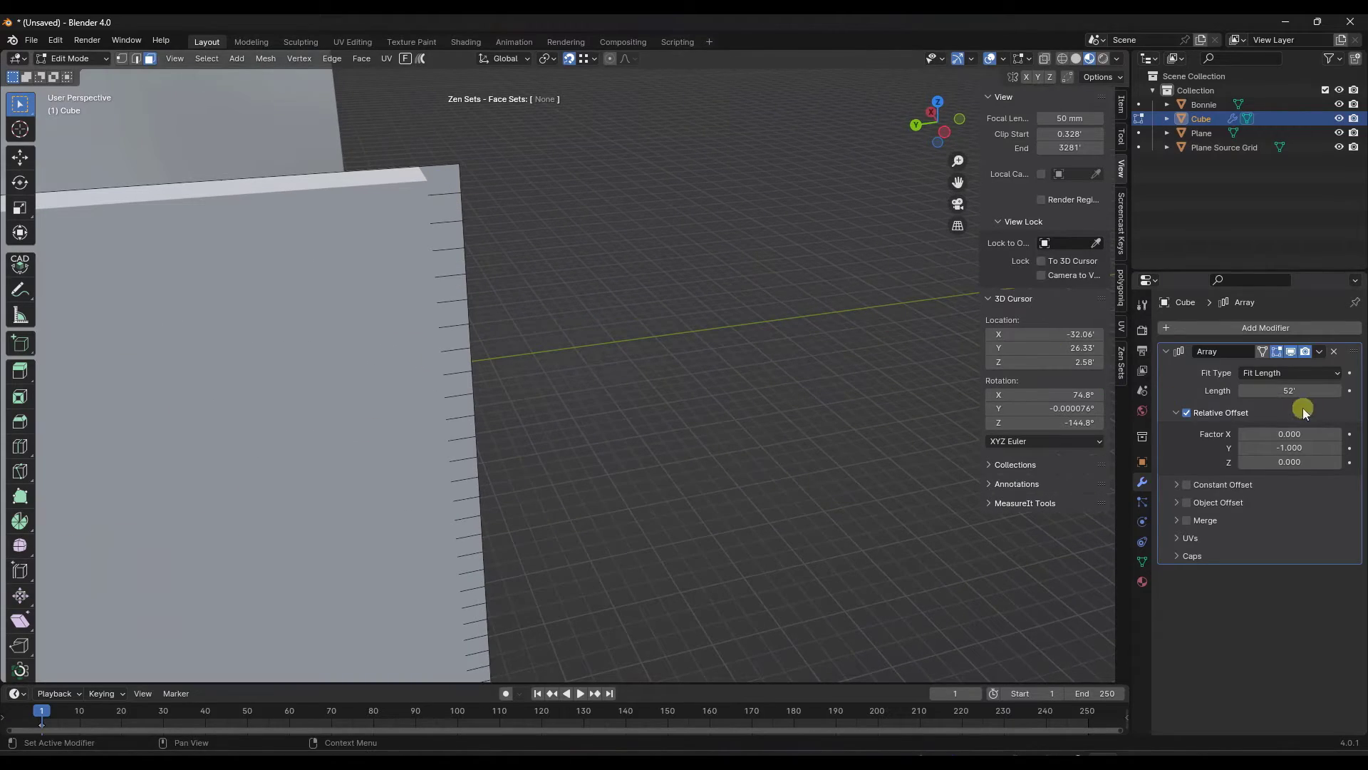
left_click_drag(1291, 393, 206, 397)
scroll(754, 339, "down", 10)
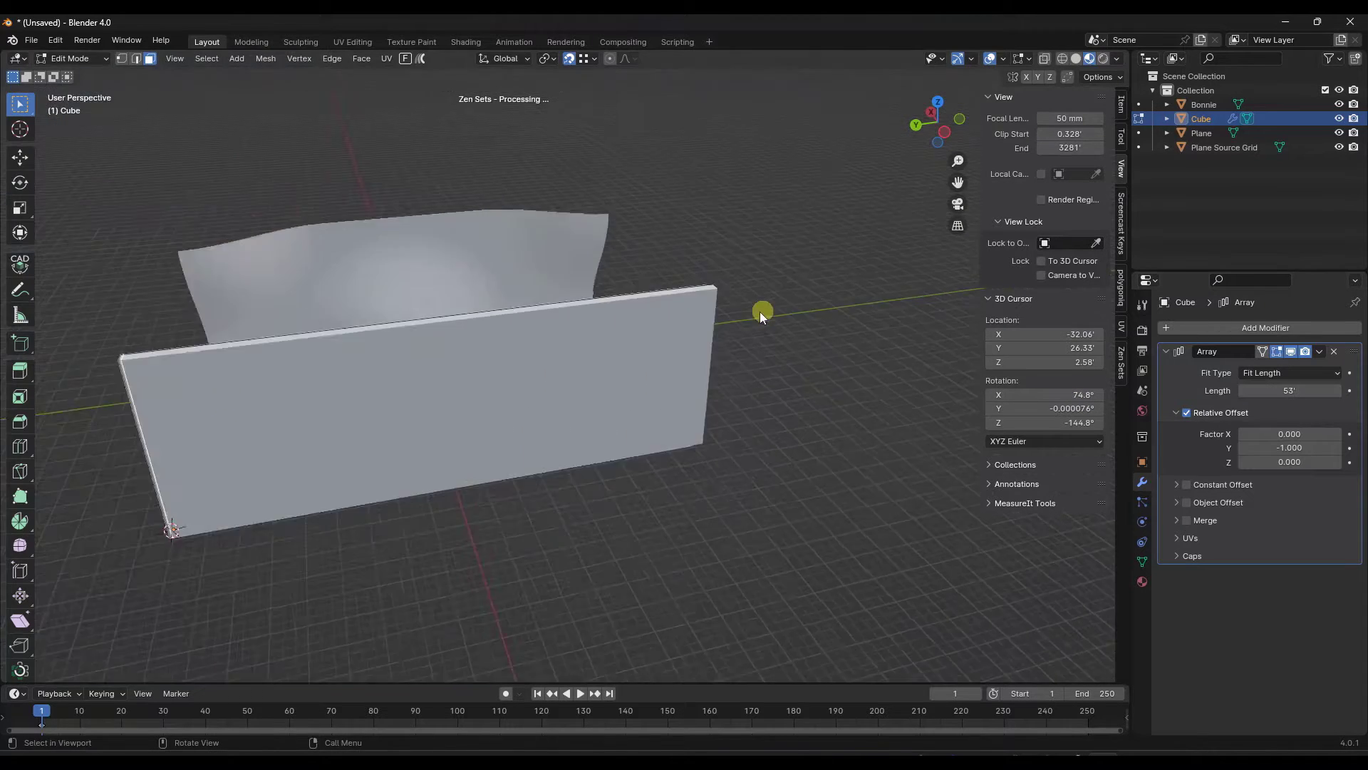
- Set the array's relative Y offset to -5 to space the posts apart, and return to Object Mode
middle_click_drag(763, 309, 352, 455)
scroll(363, 445, "up", 4)
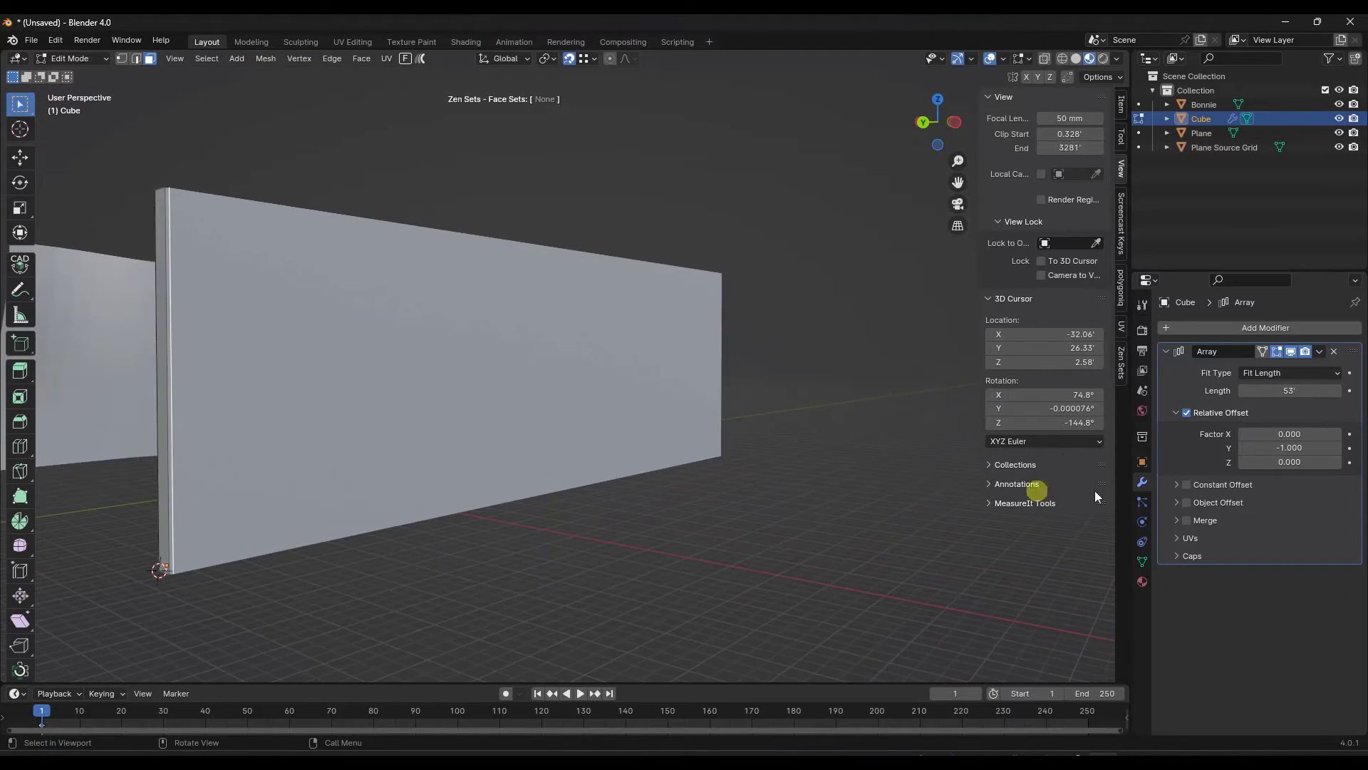
left_click_drag(1246, 452, 171, 457)
middle_click_drag(171, 457, 314, 345)
key("Tab")
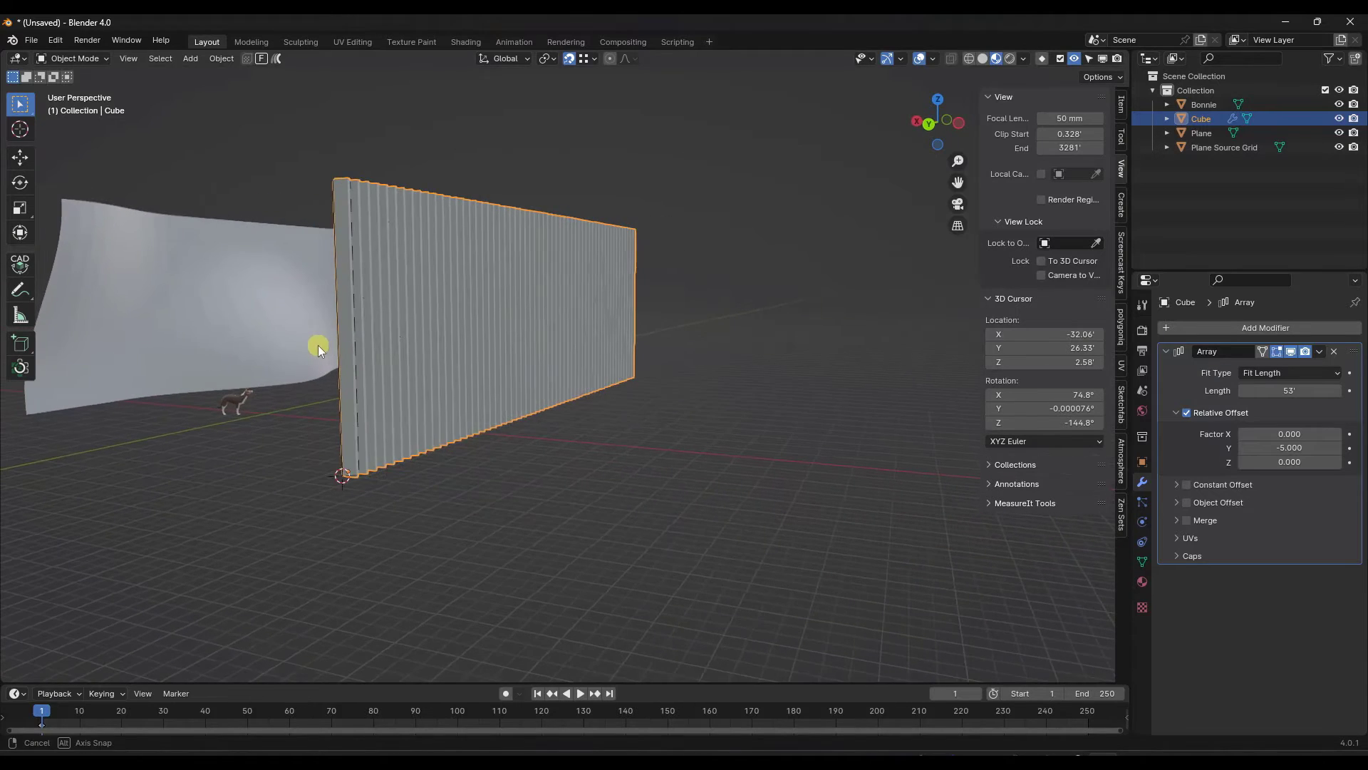
- Run Flowify on the arrayed posts, matching the source grid's near upper corner to the corresponding upper corner of the curved surface
middle_click_drag(361, 400, 281, 357)
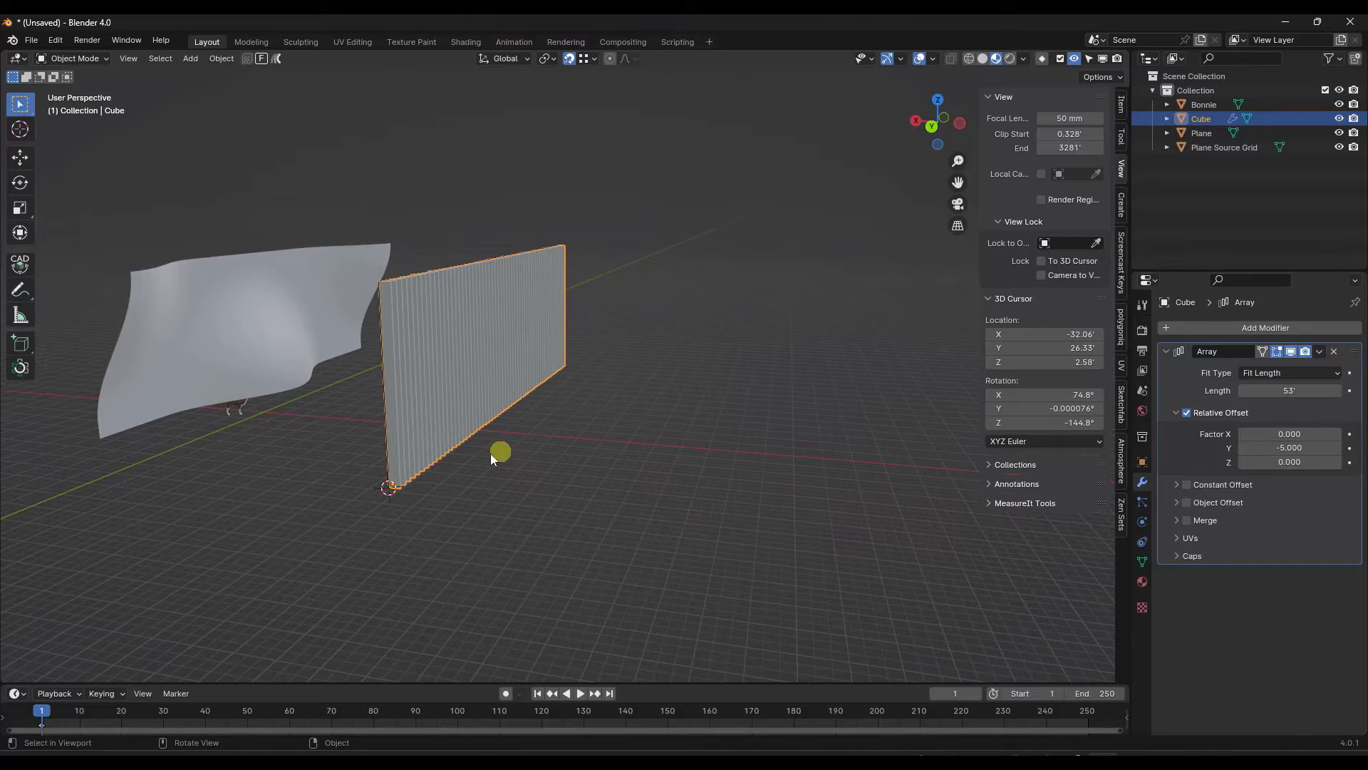
scroll(400, 411, "up", 2)
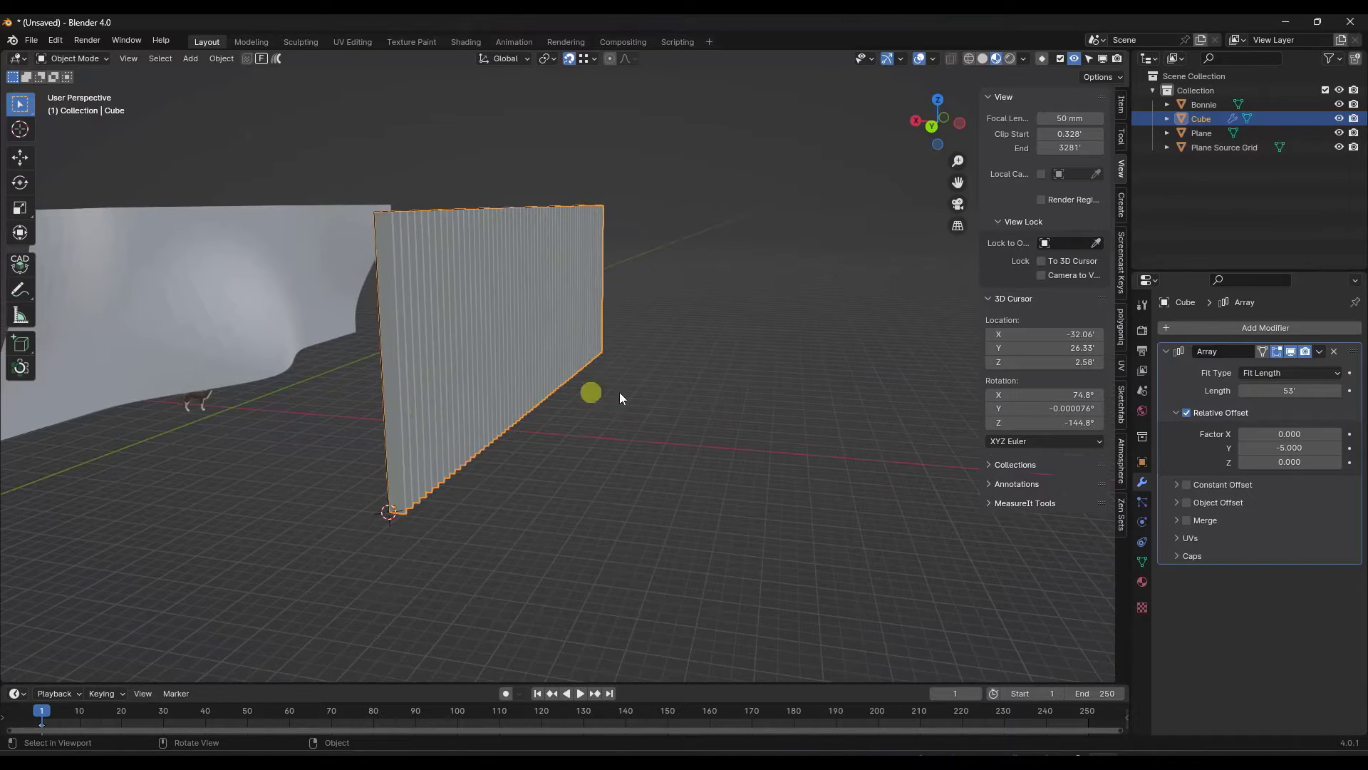
middle_click_drag(542, 363, 466, 332)
right_click(423, 332)
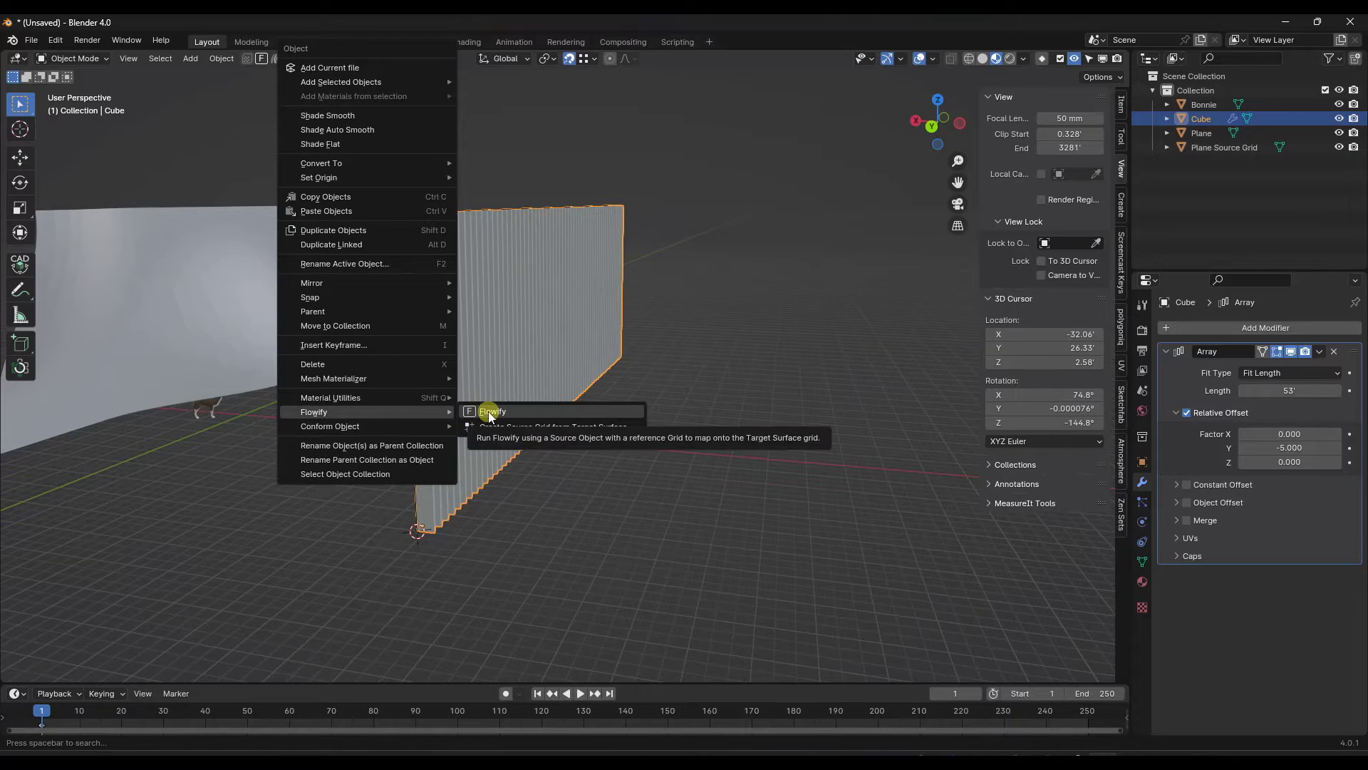
left_click(488, 411)
middle_click_drag(404, 216, 690, 215)
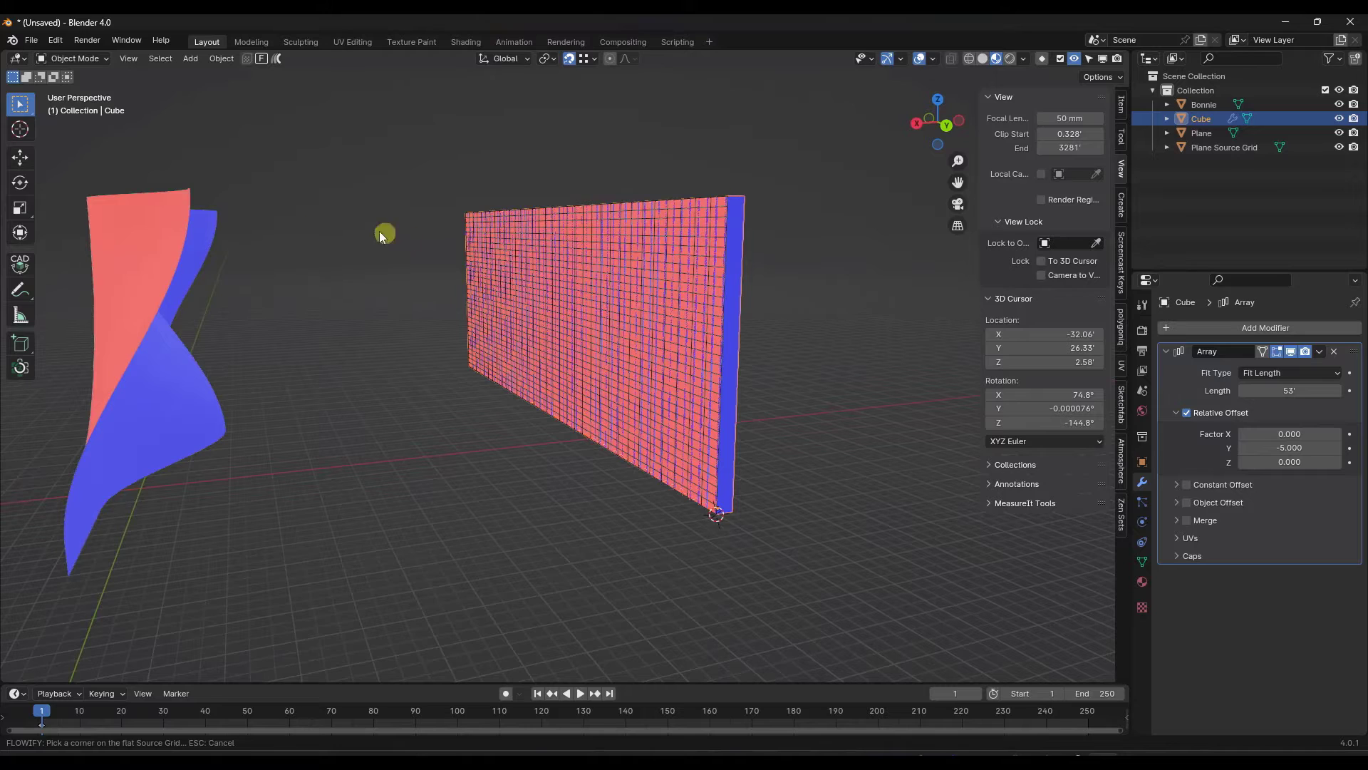
left_click(726, 195)
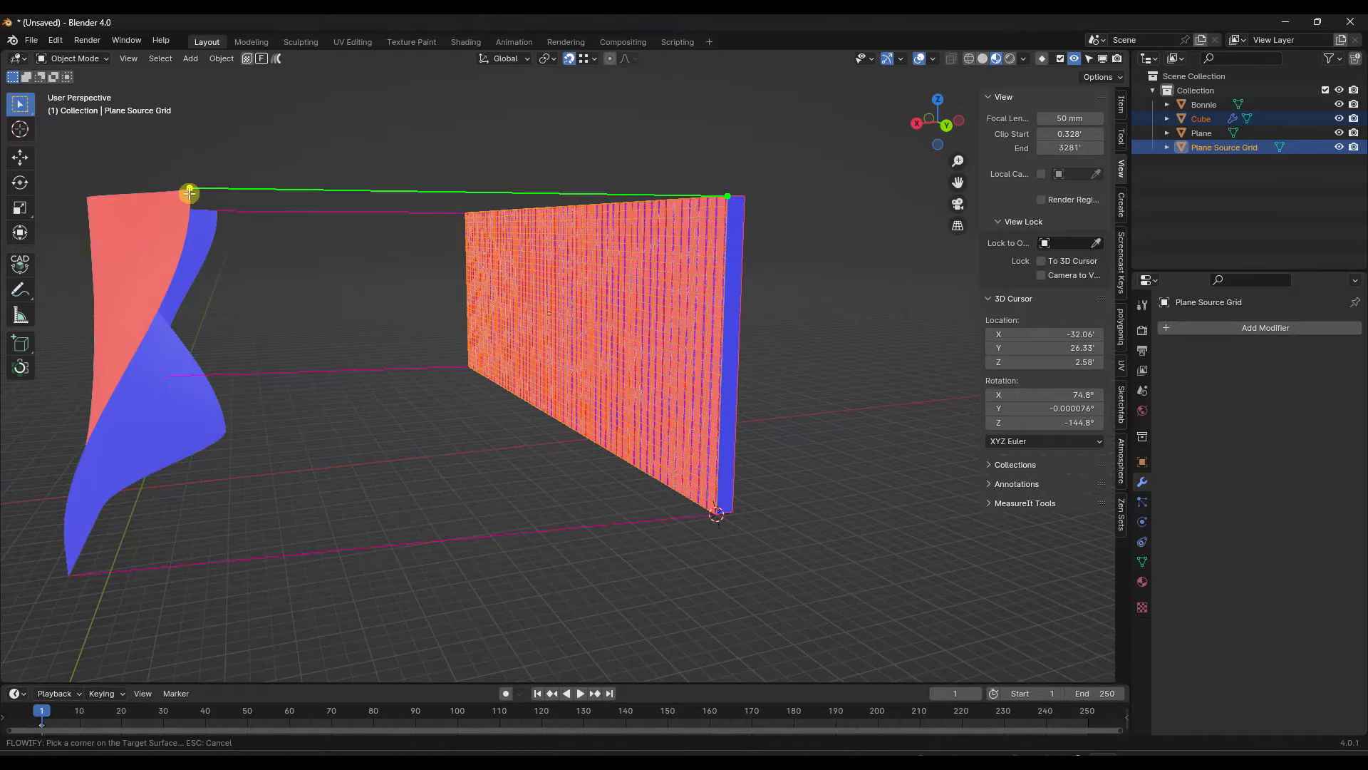
left_click(189, 190)
- Inspect the bent posts on the curved surface and check the surface's mesh in Edit Mode
middle_click_drag(372, 286, 442, 309)
scroll(335, 289, "up", 5)
middle_click_drag(318, 270, 419, 345)
left_click(263, 343)
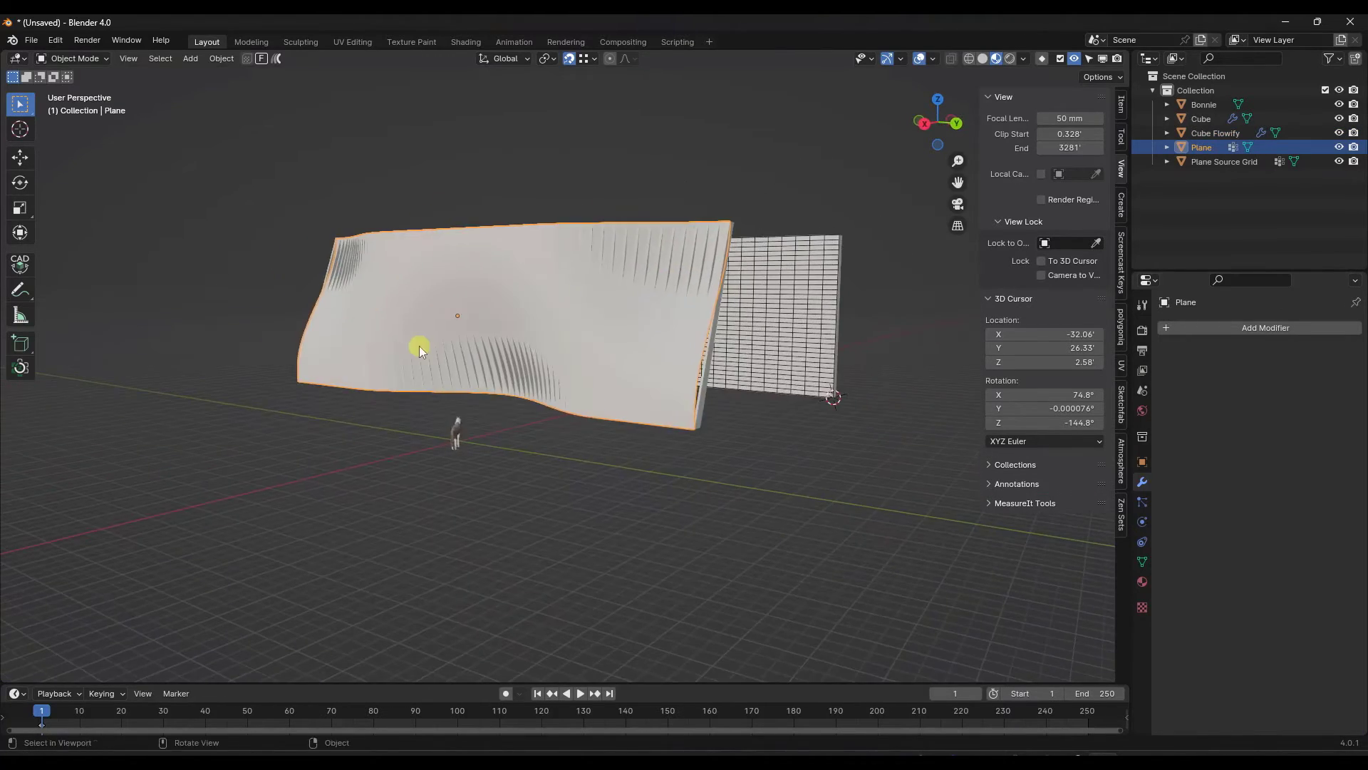
key("Tab")
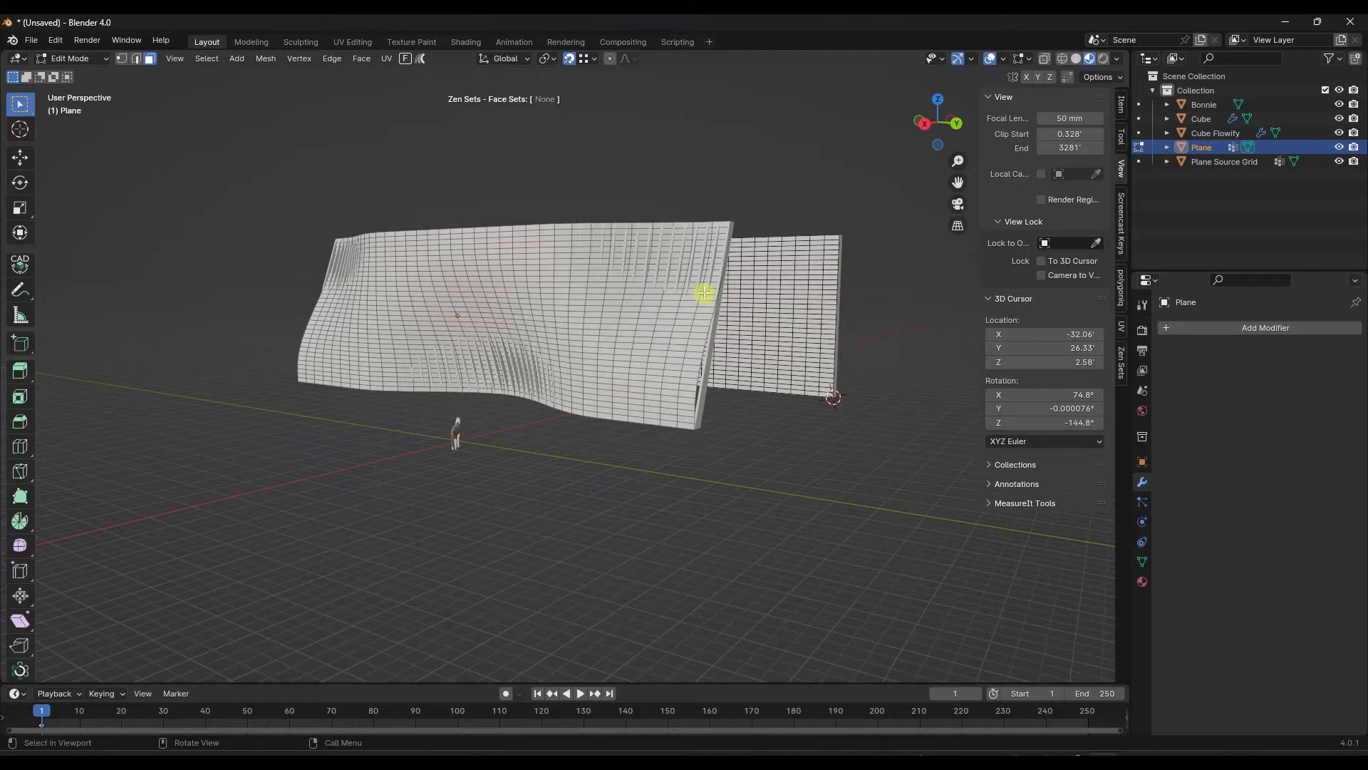
key("Tab")
middle_click_drag(721, 333, 248, 263)
- Cut the flat source post with 12 evenly spaced horizontal loop cuts, without sliding them
left_click(477, 285)
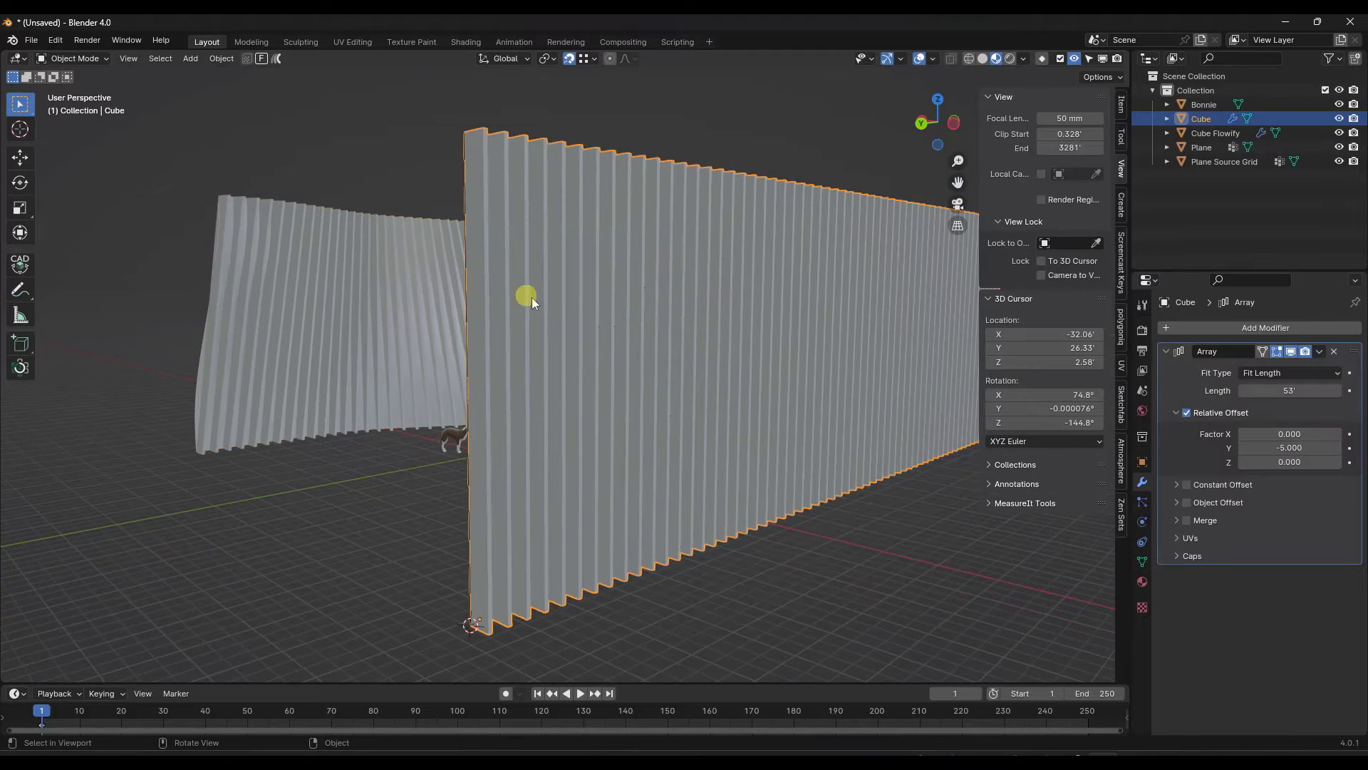
scroll(527, 296, "down", 4)
key("Tab")
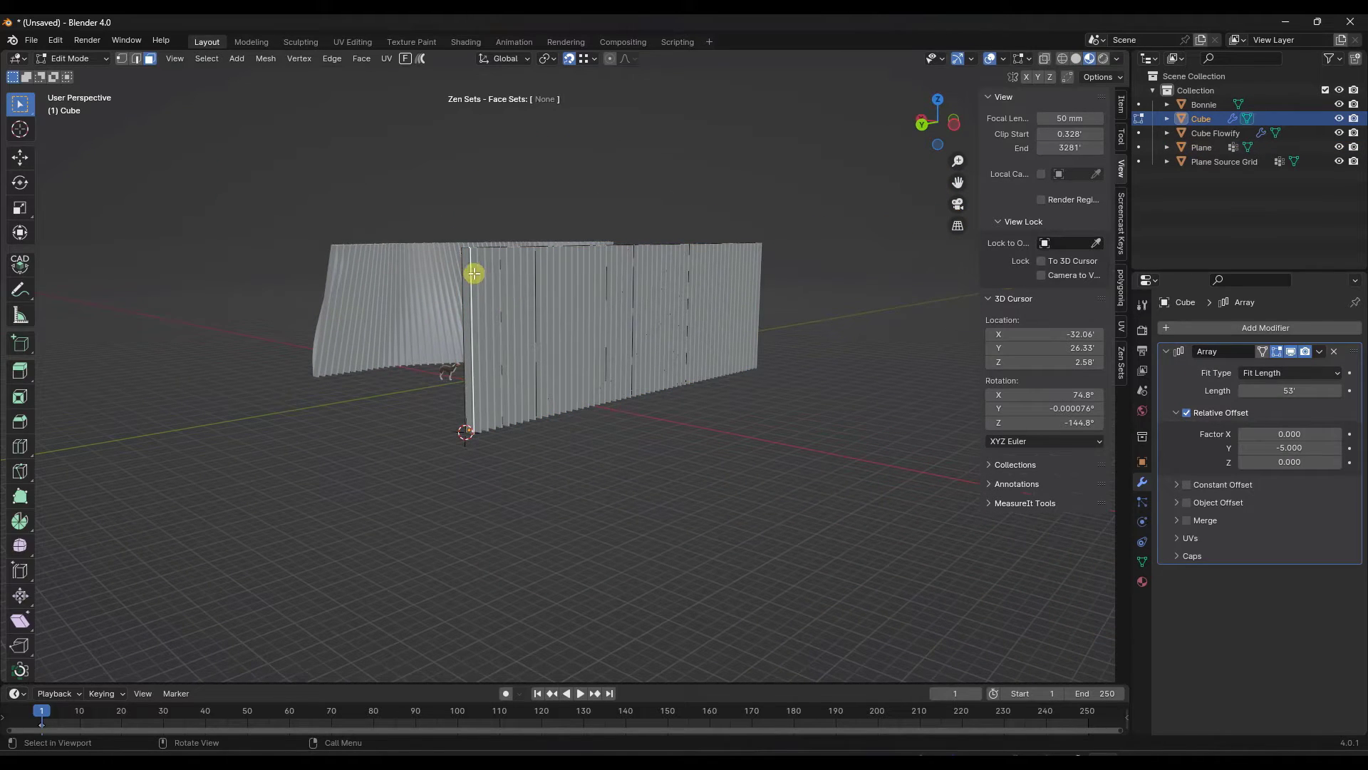
key("ctrl+r")
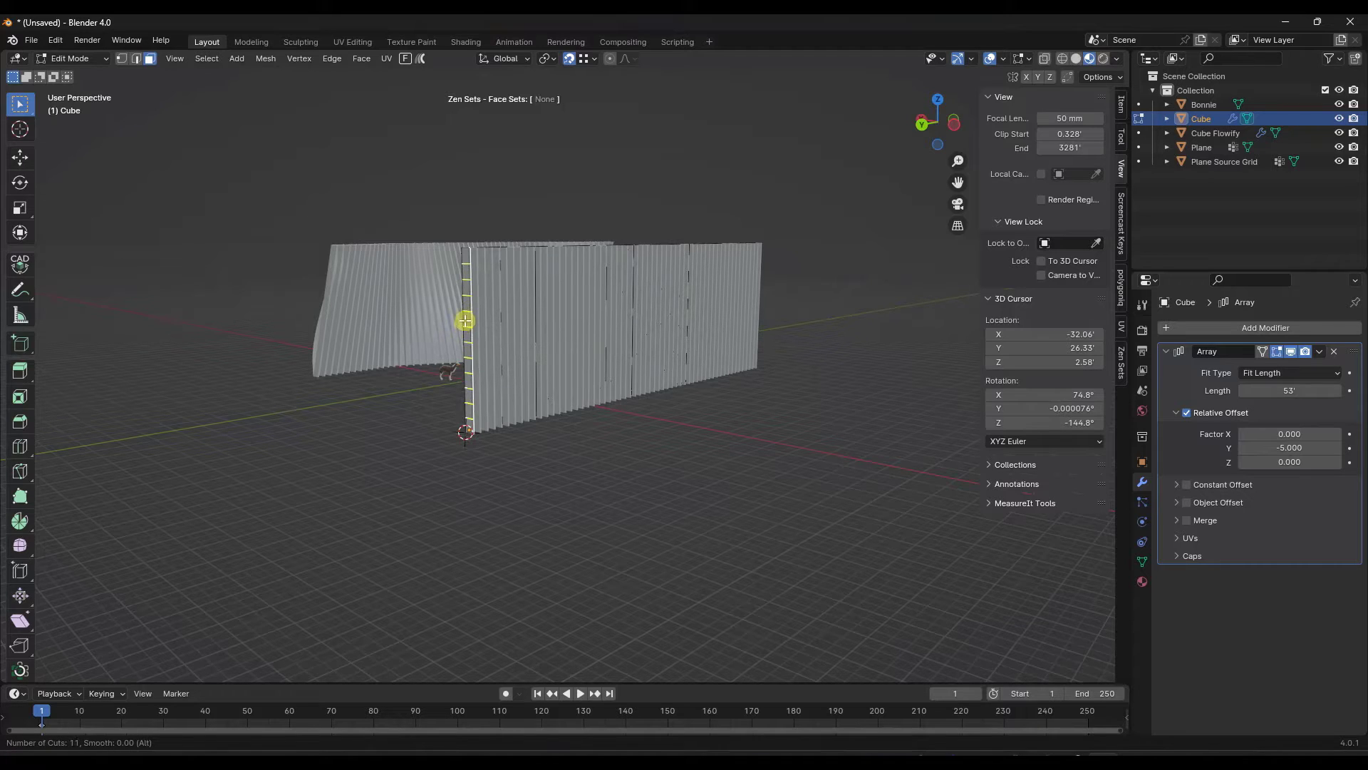
left_click(465, 318)
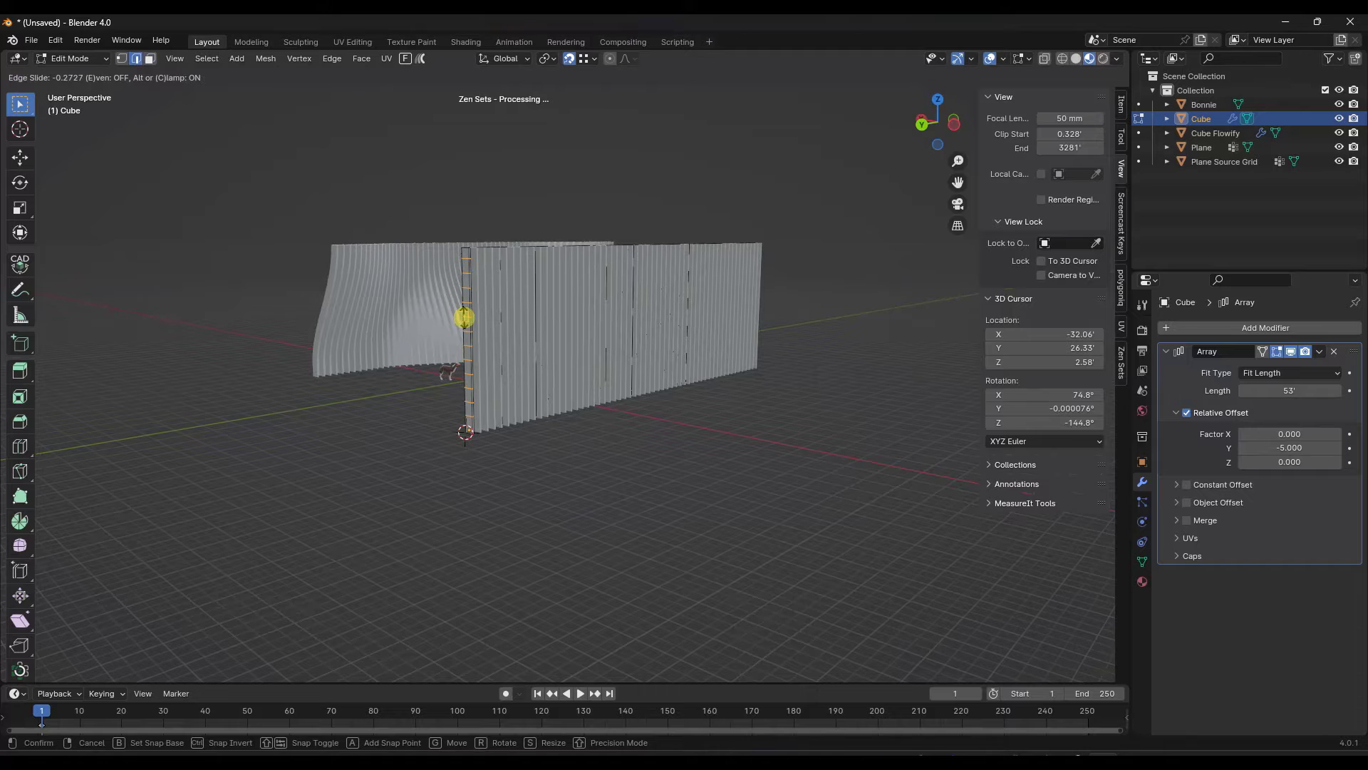
right_click(463, 317)
middle_click_drag(458, 315, 571, 263)
- Add one centred vertical loop cut across the flat post's wide face and another through its thickness, and return to Object Mode
scroll(489, 338, "down", 3)
scroll(477, 244, "up", 3)
scroll(476, 244, "up", 3)
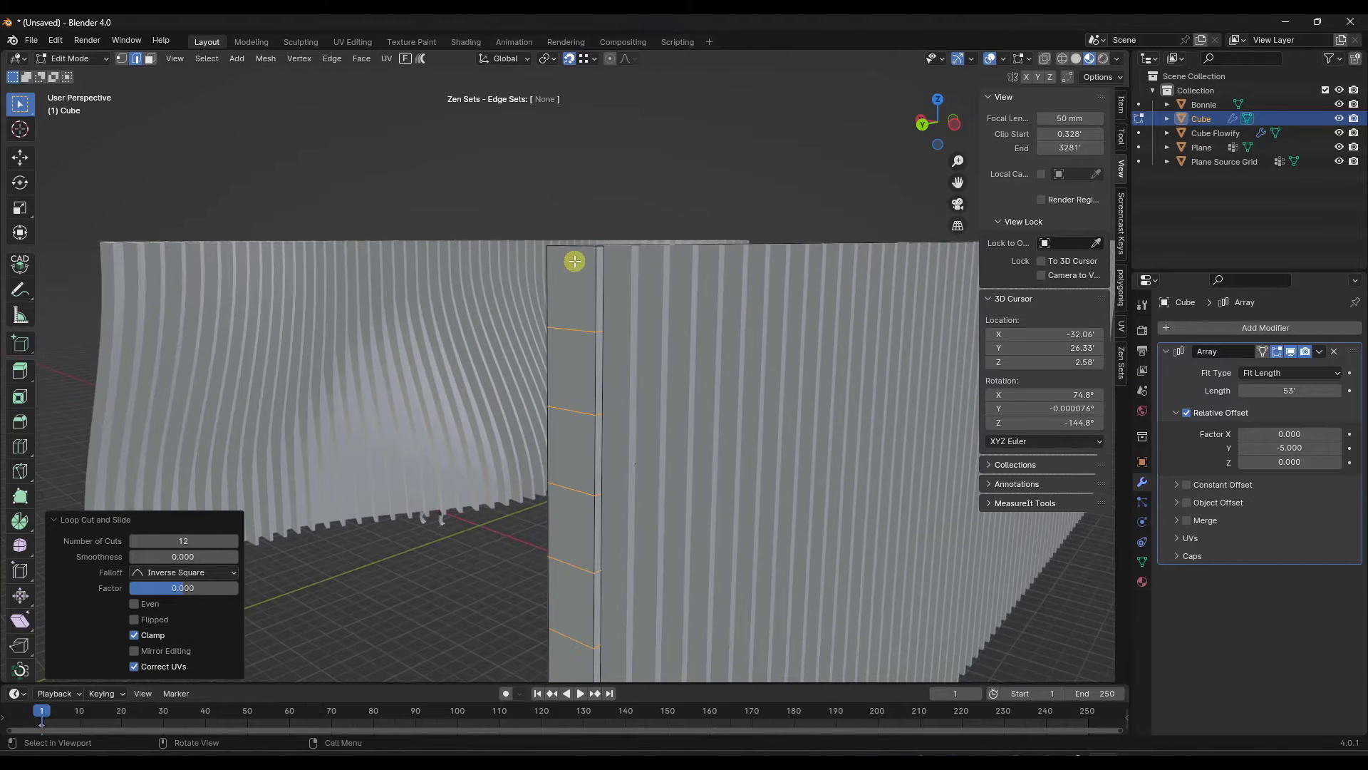
key("ctrl+r")
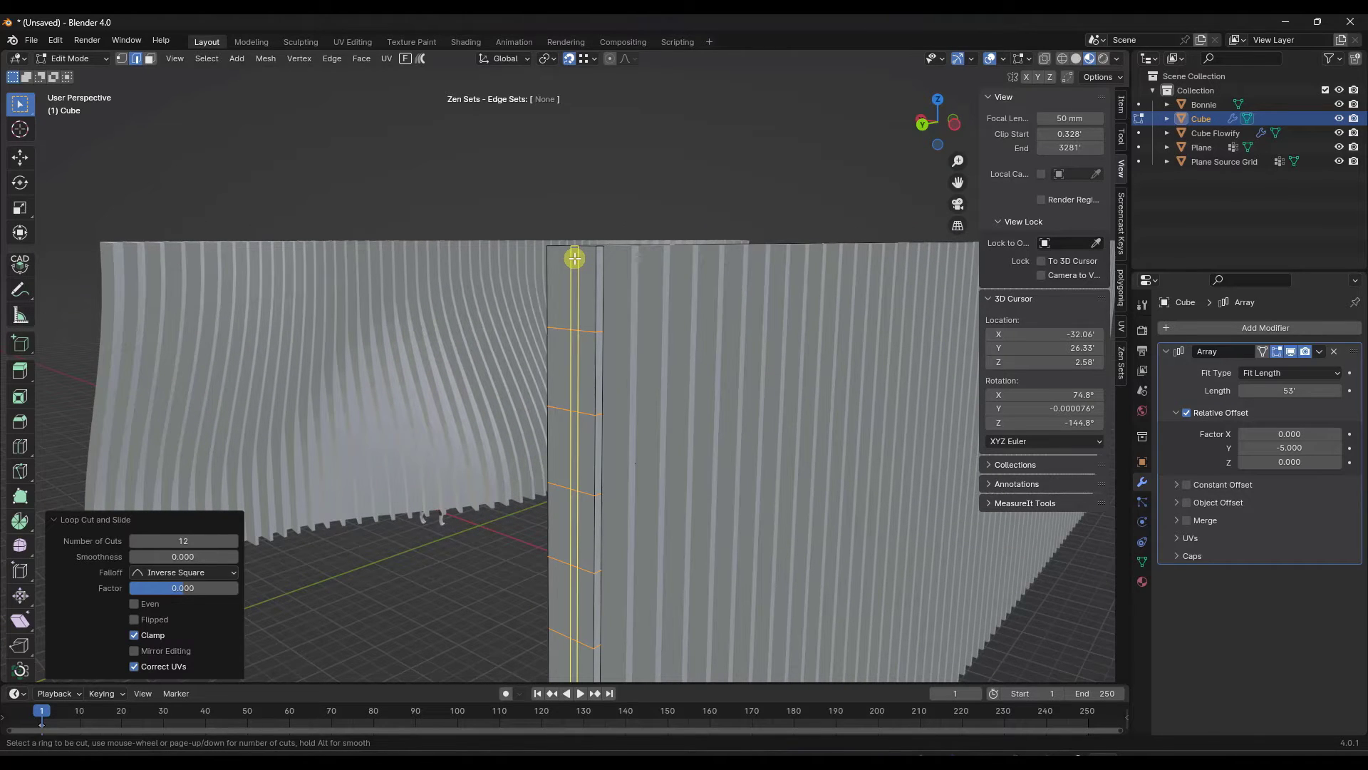
left_click(574, 258)
right_click(575, 258)
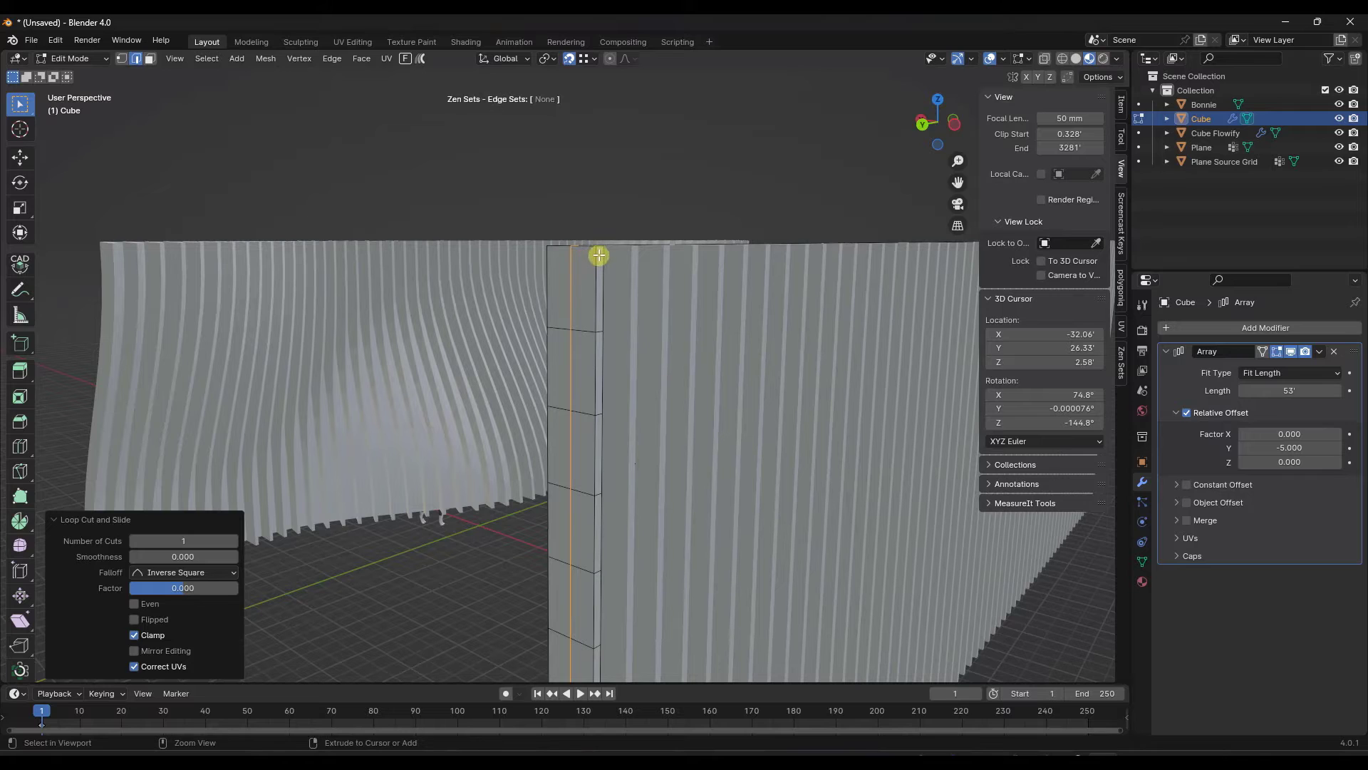
key("ctrl+r")
left_click(601, 247)
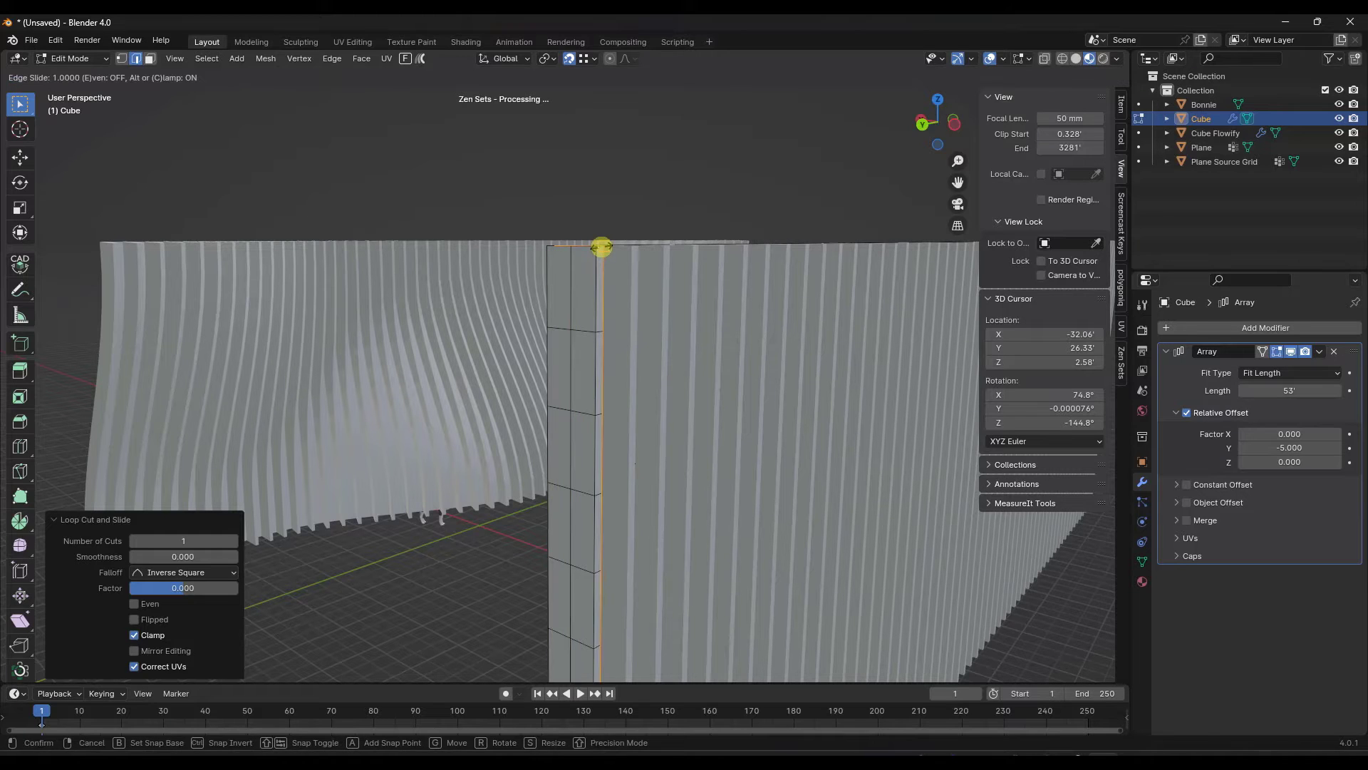
right_click(598, 246)
mouse_move(633, 266)
middle_mouse_down()
mouse_move(299, 314)
mouse_move(377, 319)
mouse_move(380, 367)
mouse_move(399, 384)
mouse_move(468, 377)
mouse_move(409, 370)
mouse_move(413, 348)
mouse_move(490, 337)
middle_mouse_up()
key("Tab")
- Add a Subdivision Surface modifier to the arrayed flat posts and switch its subdivision type to Simple
scroll(502, 334, "up", 3)
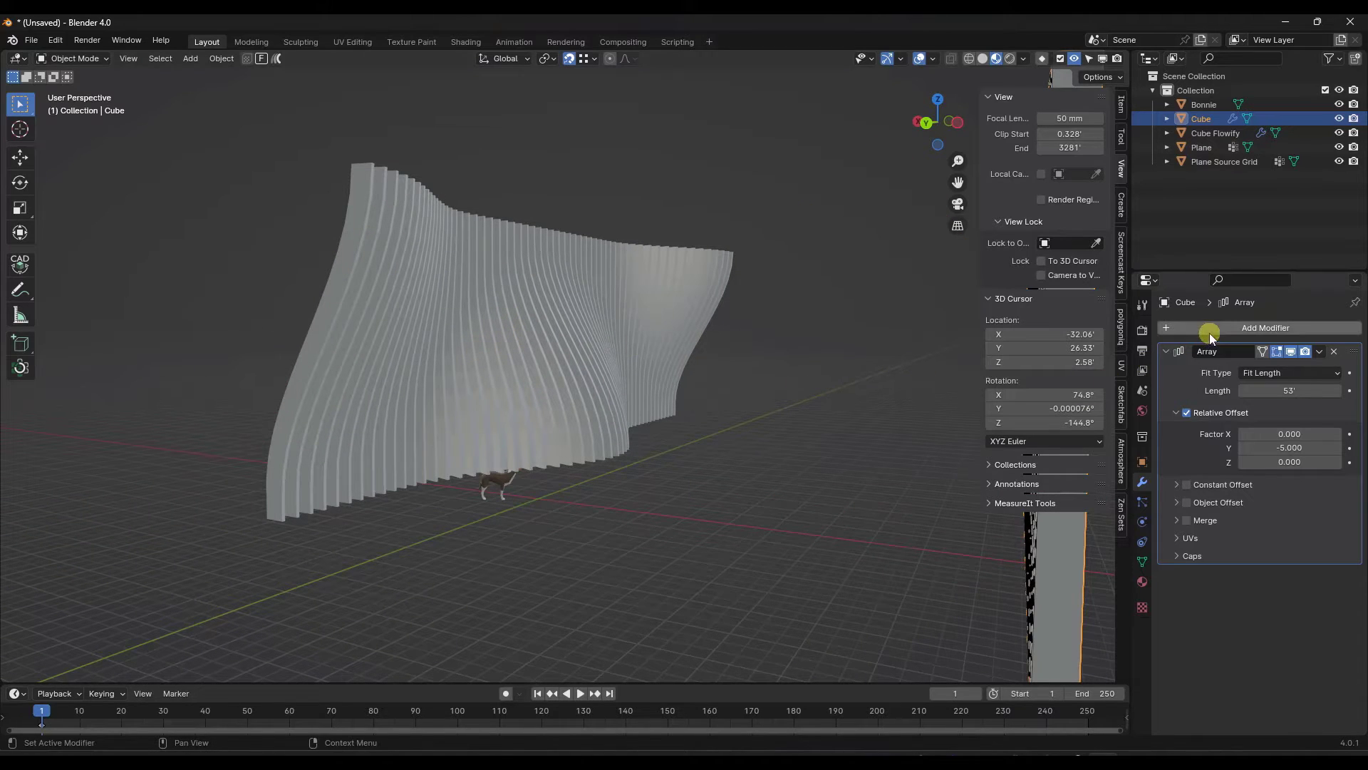
mouse_move(899, 414)
middle_mouse_down()
mouse_move(317, 366)
mouse_move(565, 323)
mouse_move(531, 293)
mouse_move(528, 363)
middle_mouse_up()
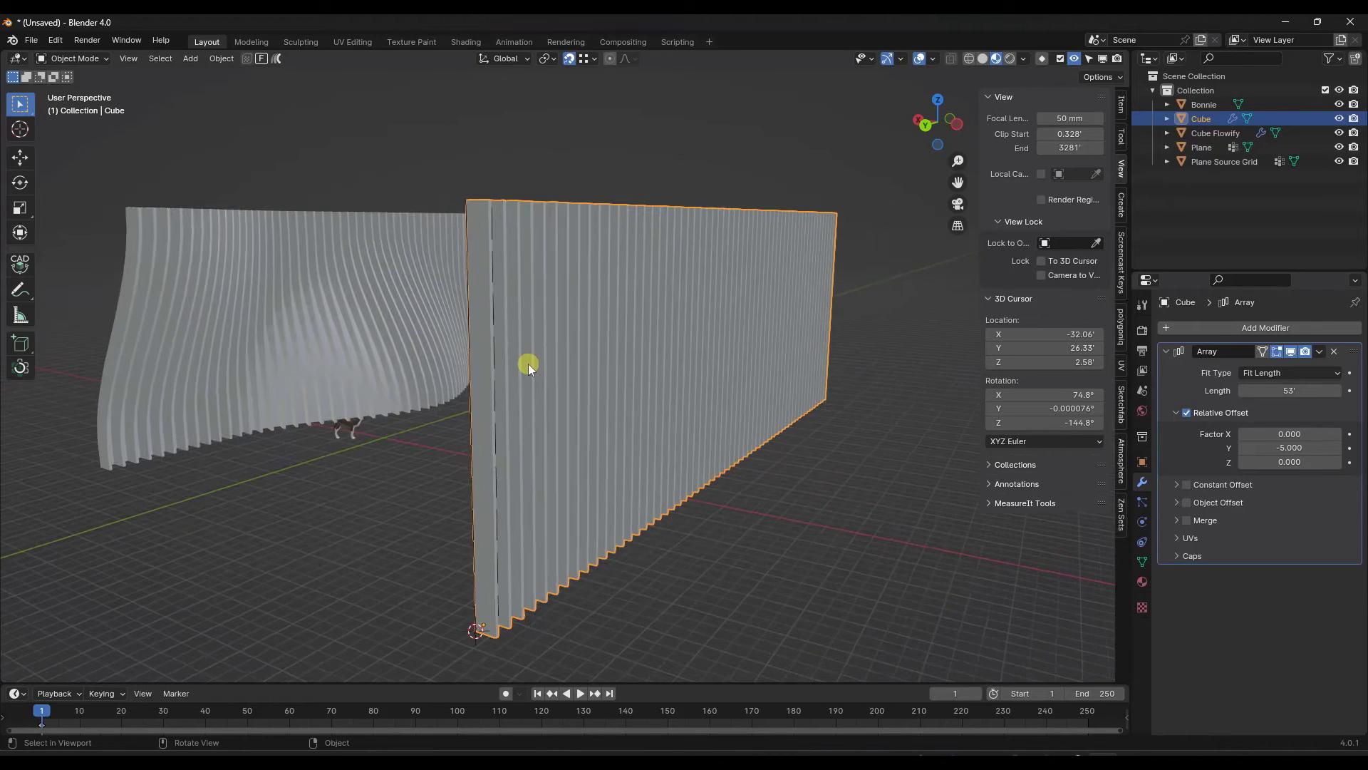
key("Tab")
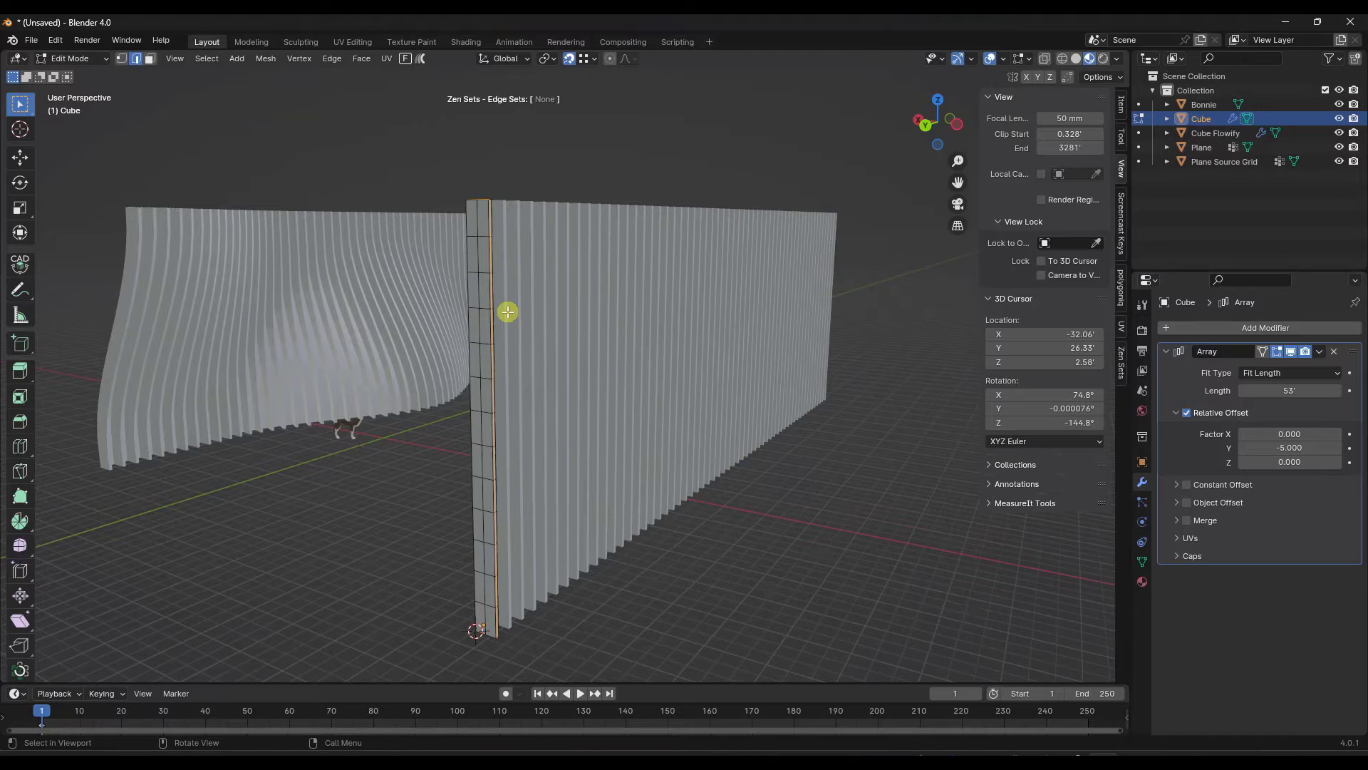
key("Tab")
left_click(1230, 328)
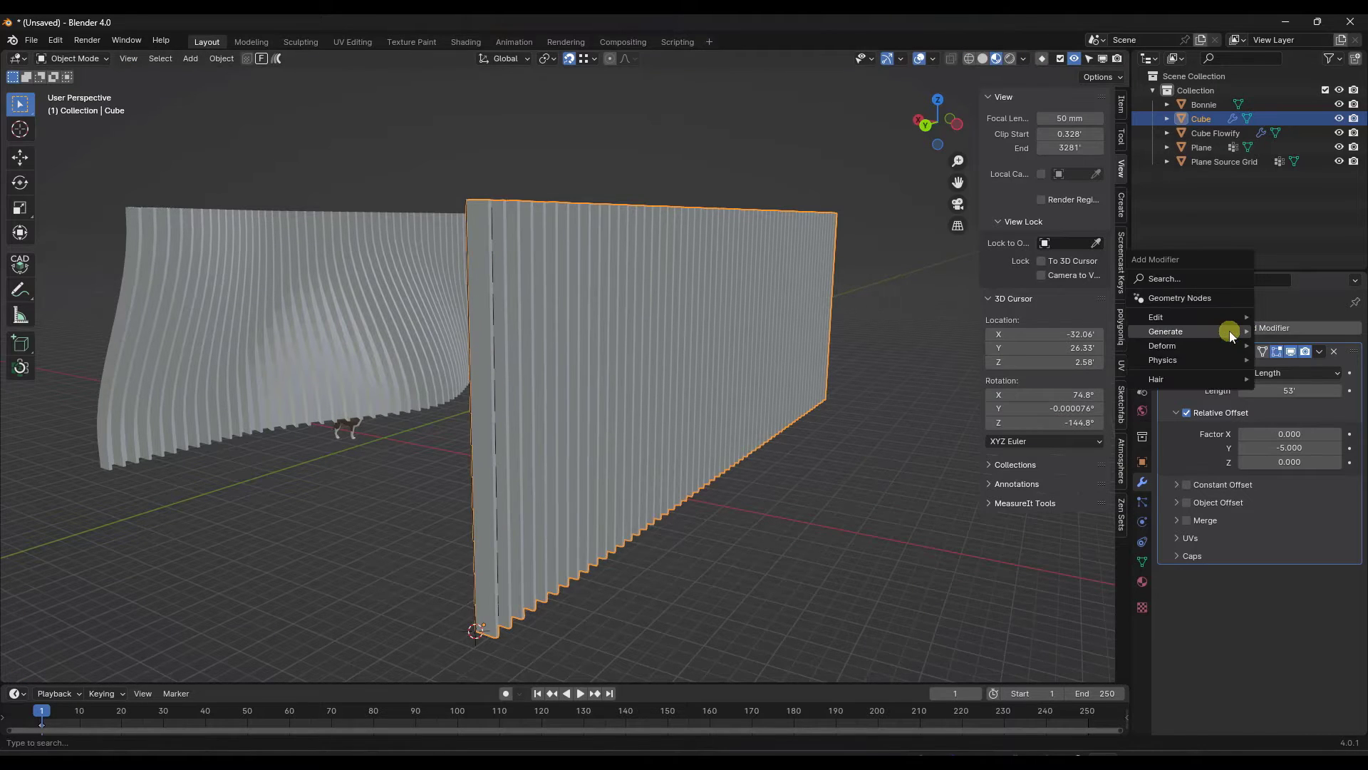
mouse_move(1196, 331)
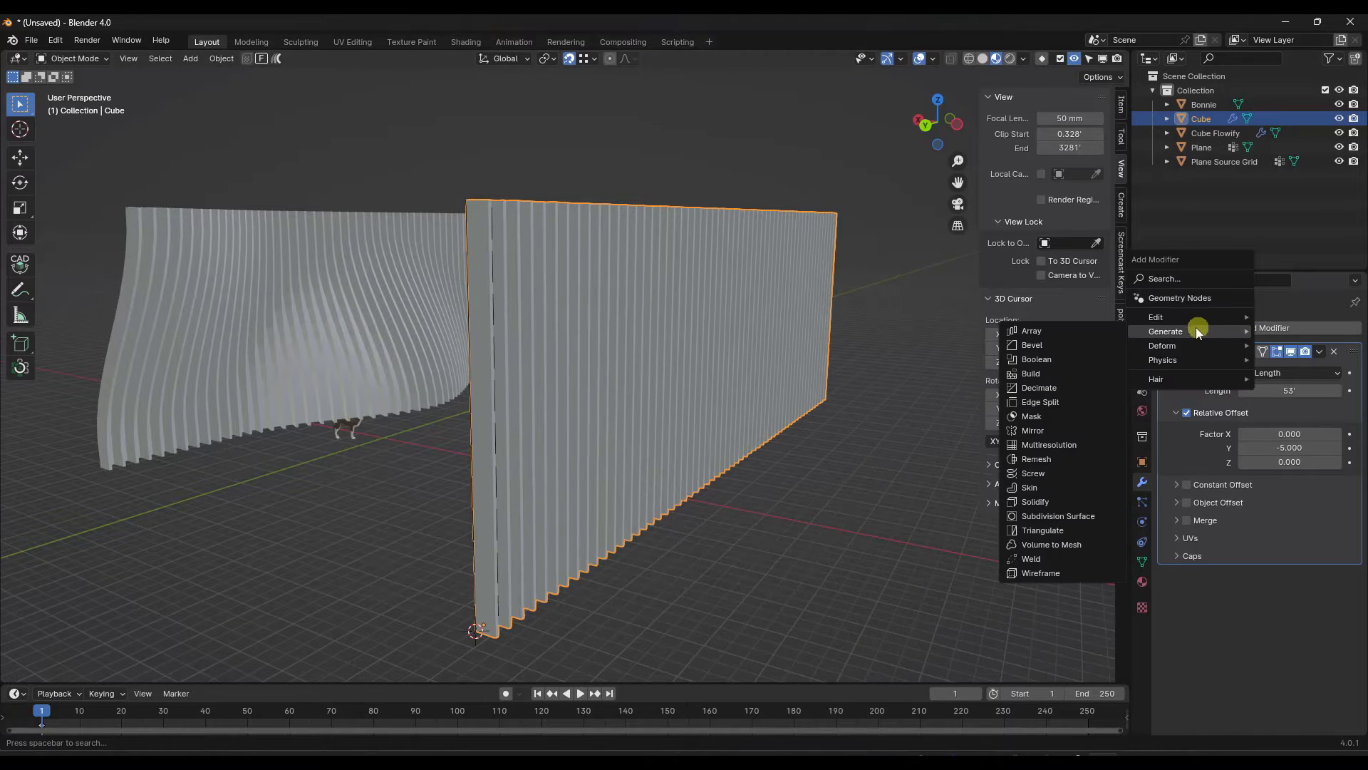
left_click(1048, 516)
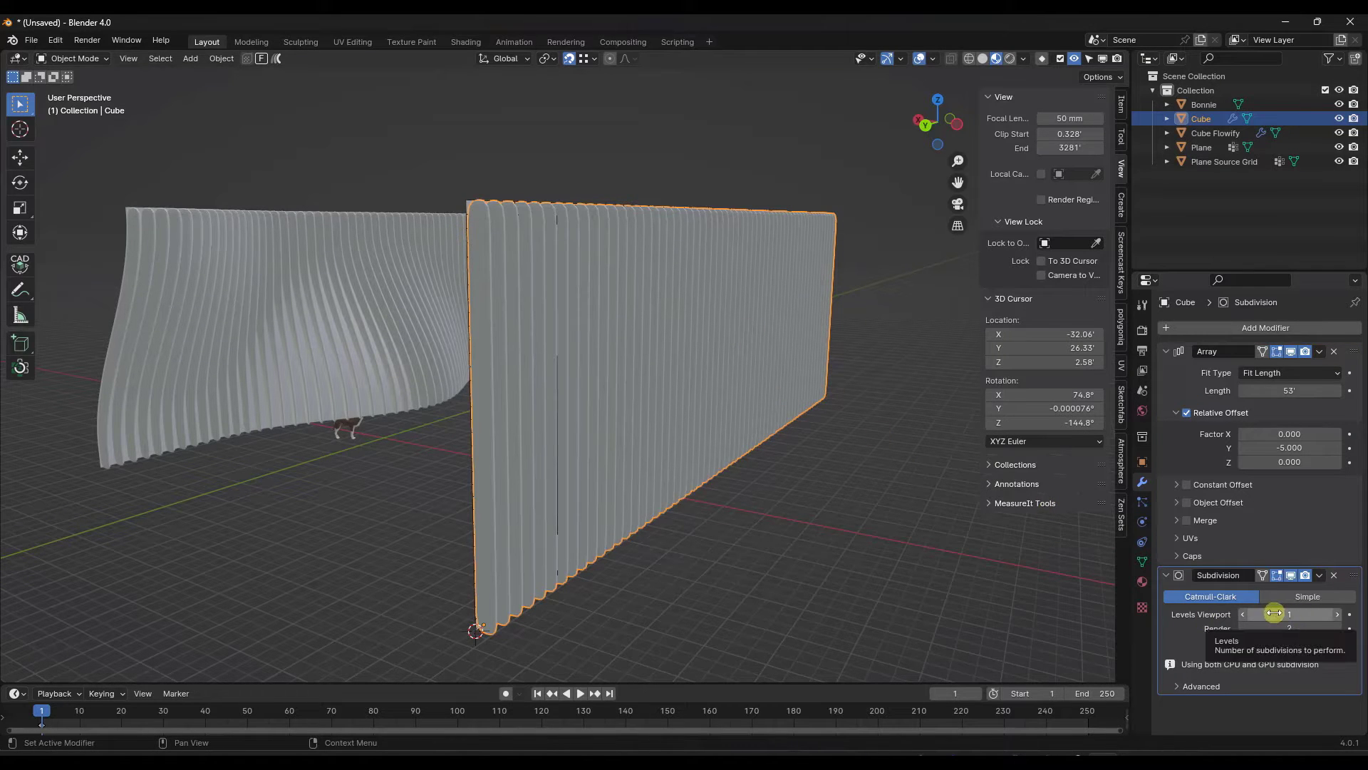
scroll(477, 195, "up", 6)
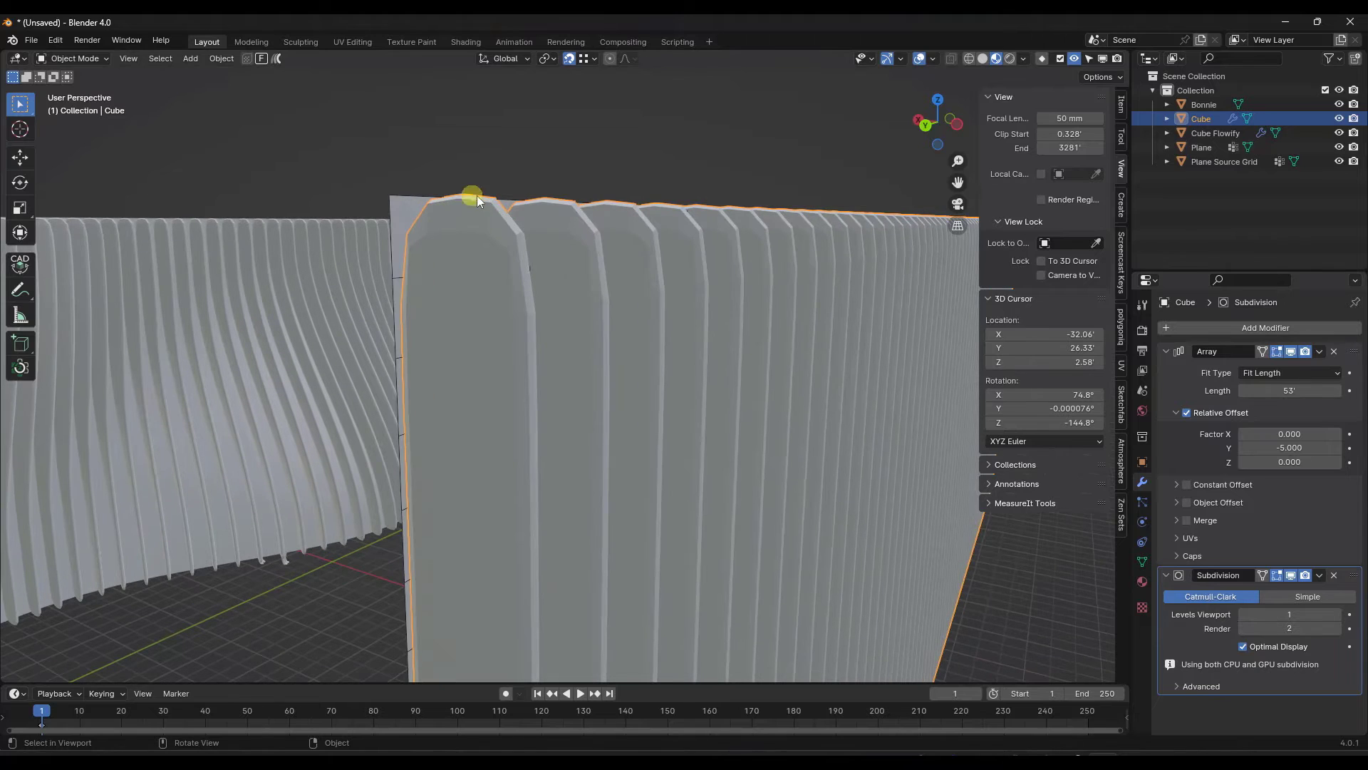
scroll(478, 206, "down", 8)
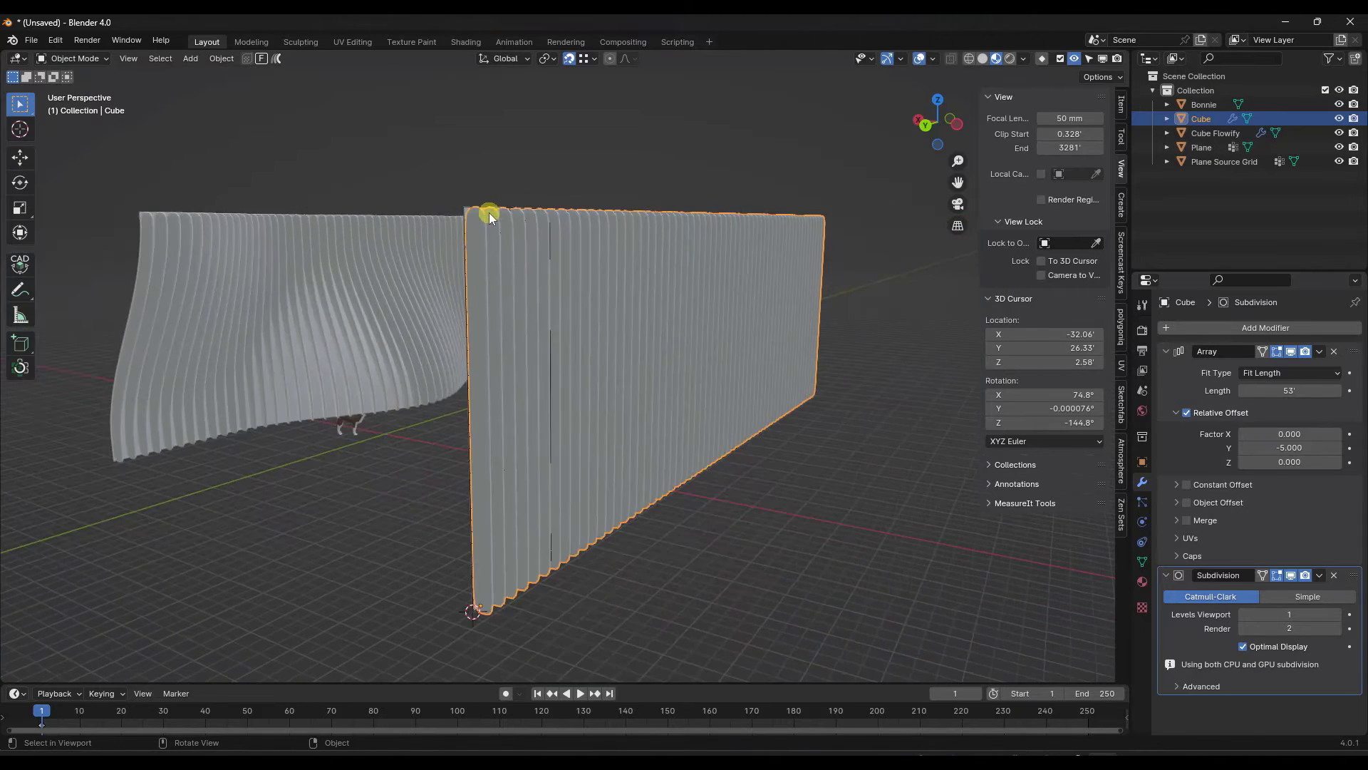
left_click(1294, 597)
middle_click_drag(246, 289, 978, 462)
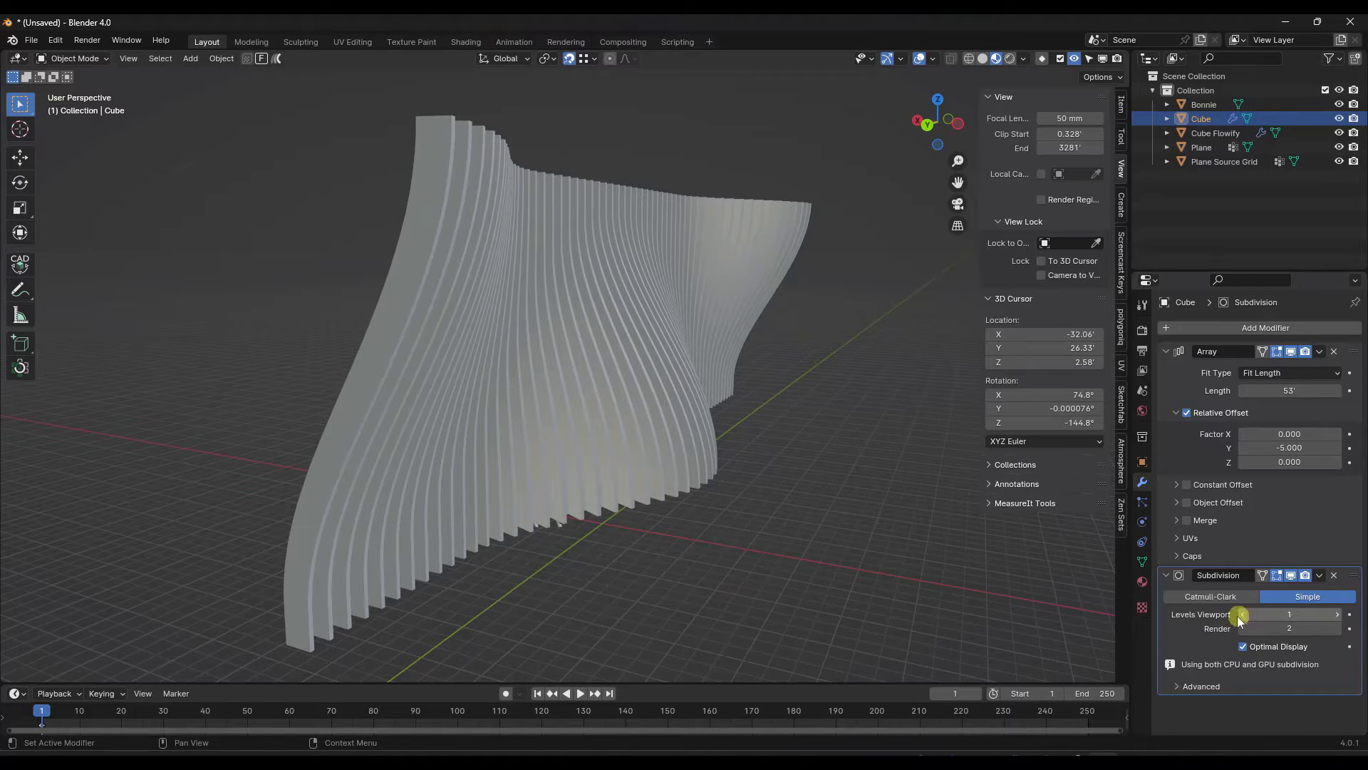
middle_click_drag(497, 361, 517, 331)
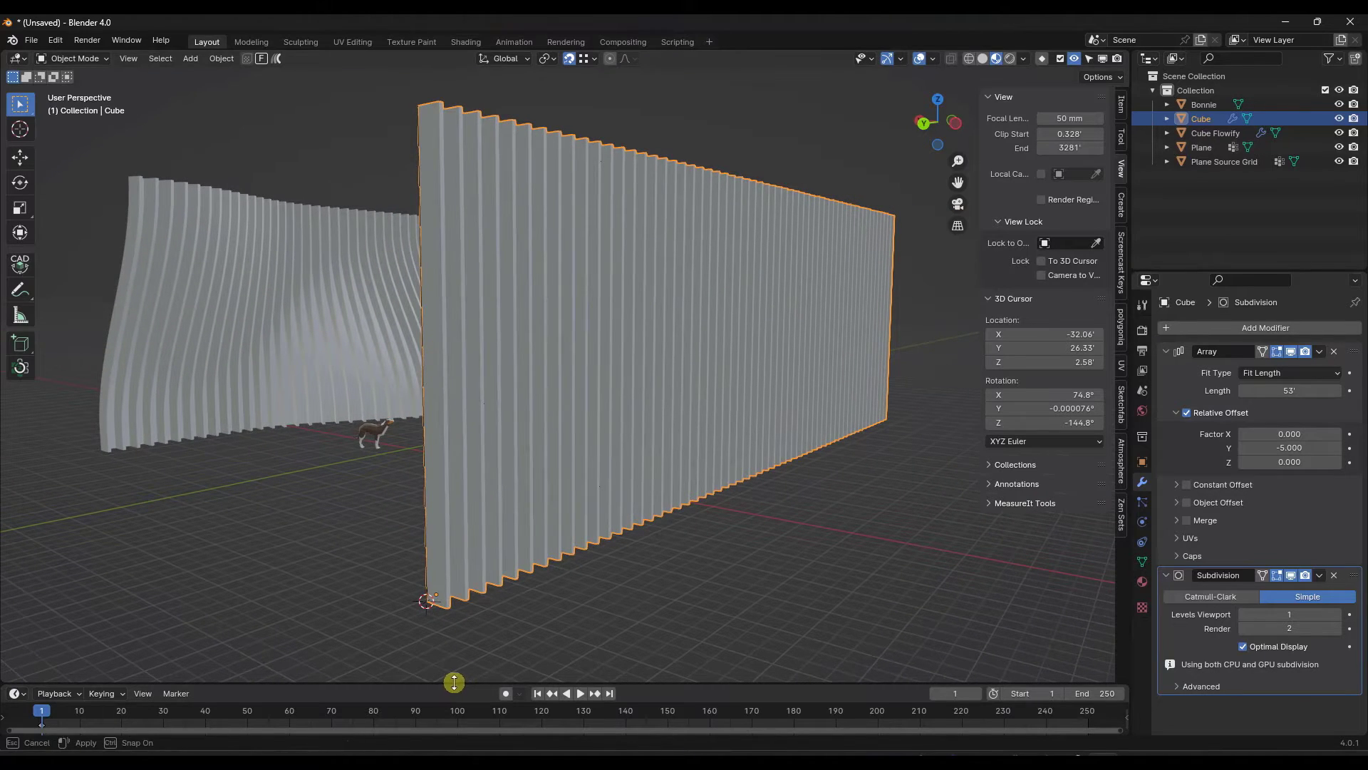
- Enlarge the timeline area and turn it into an Asset Browser
left_click_drag(454, 682, 453, 566)
left_click(16, 574)
key("Escape")
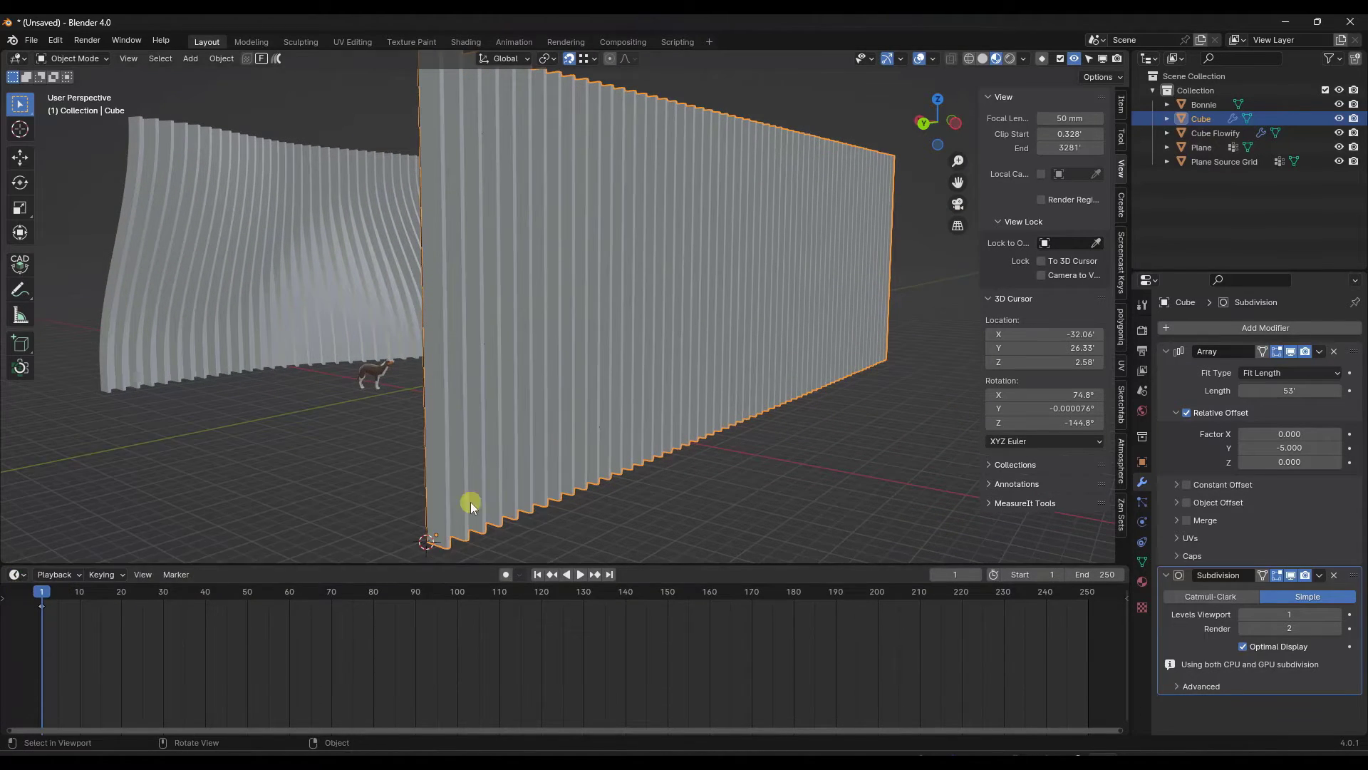
left_click(15, 574)
left_click(466, 489)
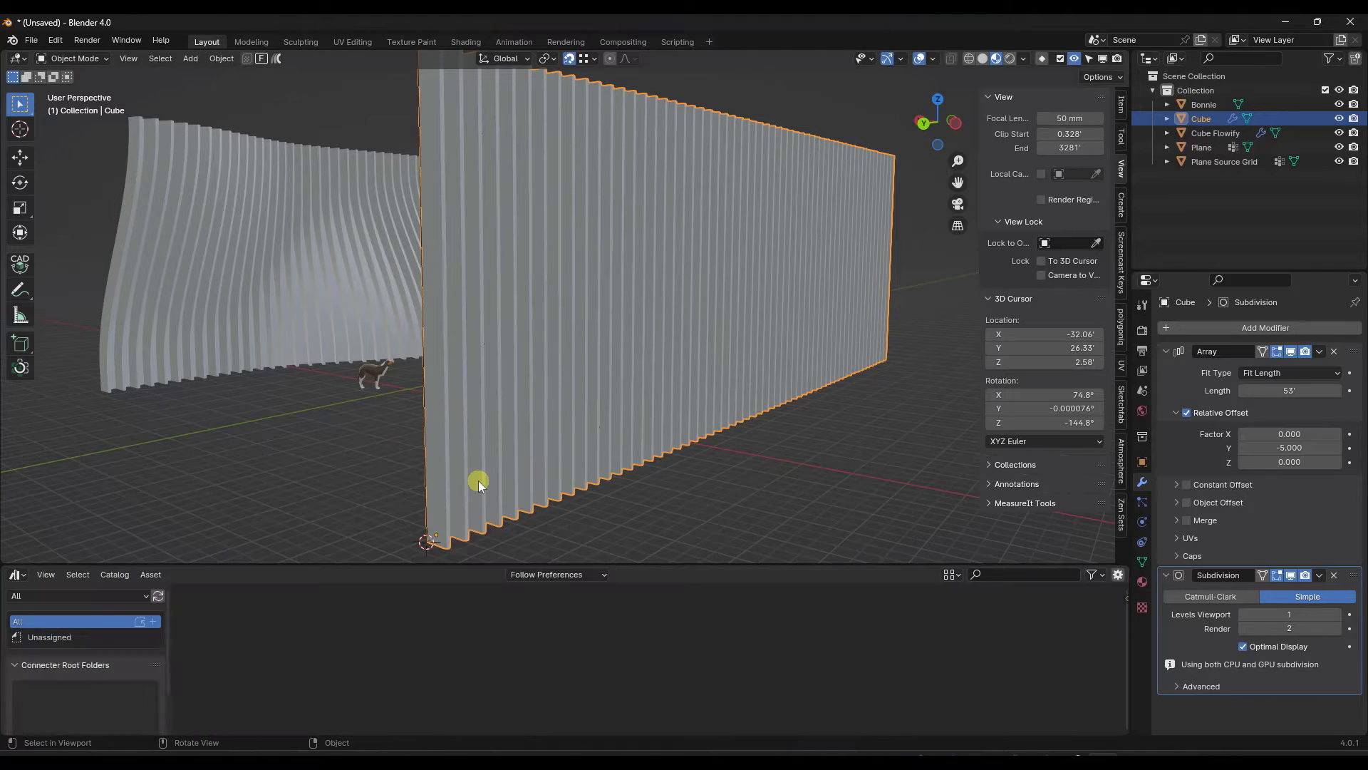
- Load the Materials - Real Wood Textures library and apply the african_walnut material to the flat arrayed posts
left_click(57, 595)
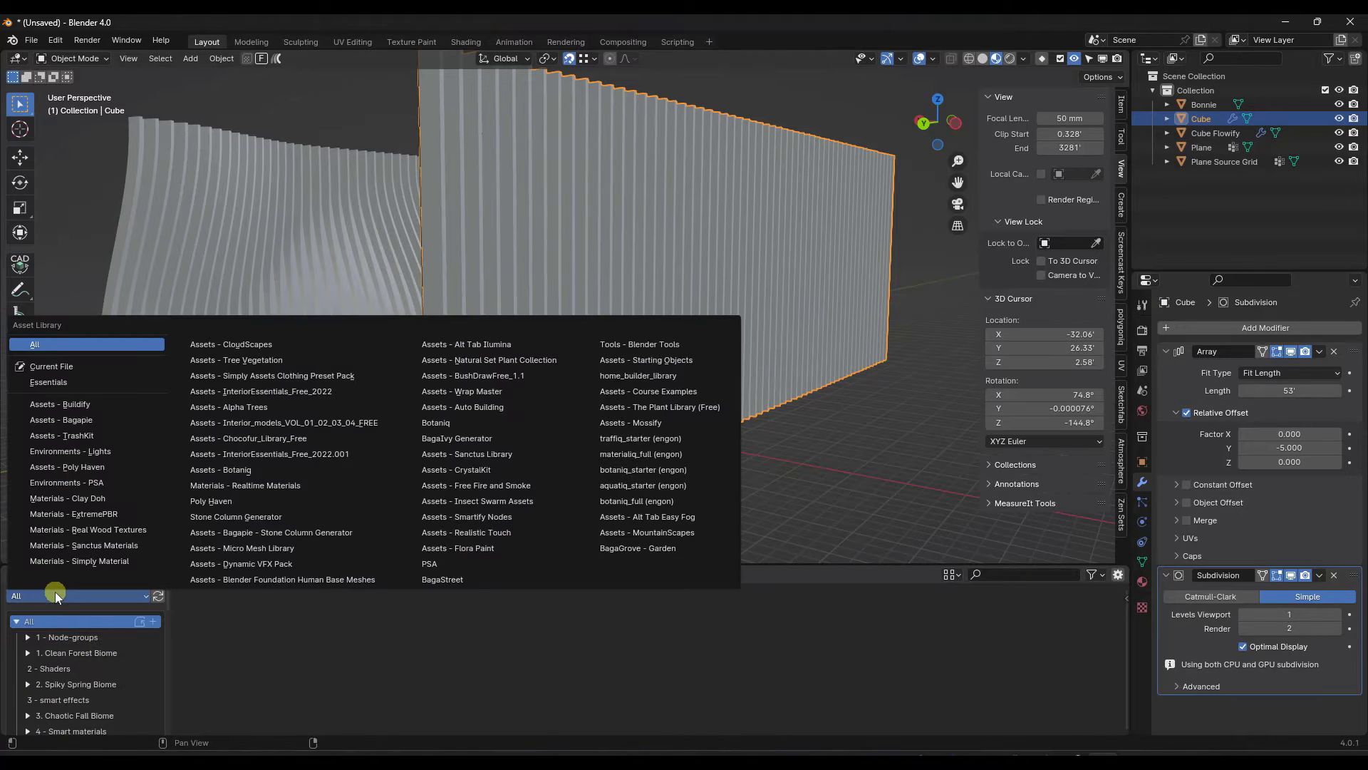
left_click(95, 529)
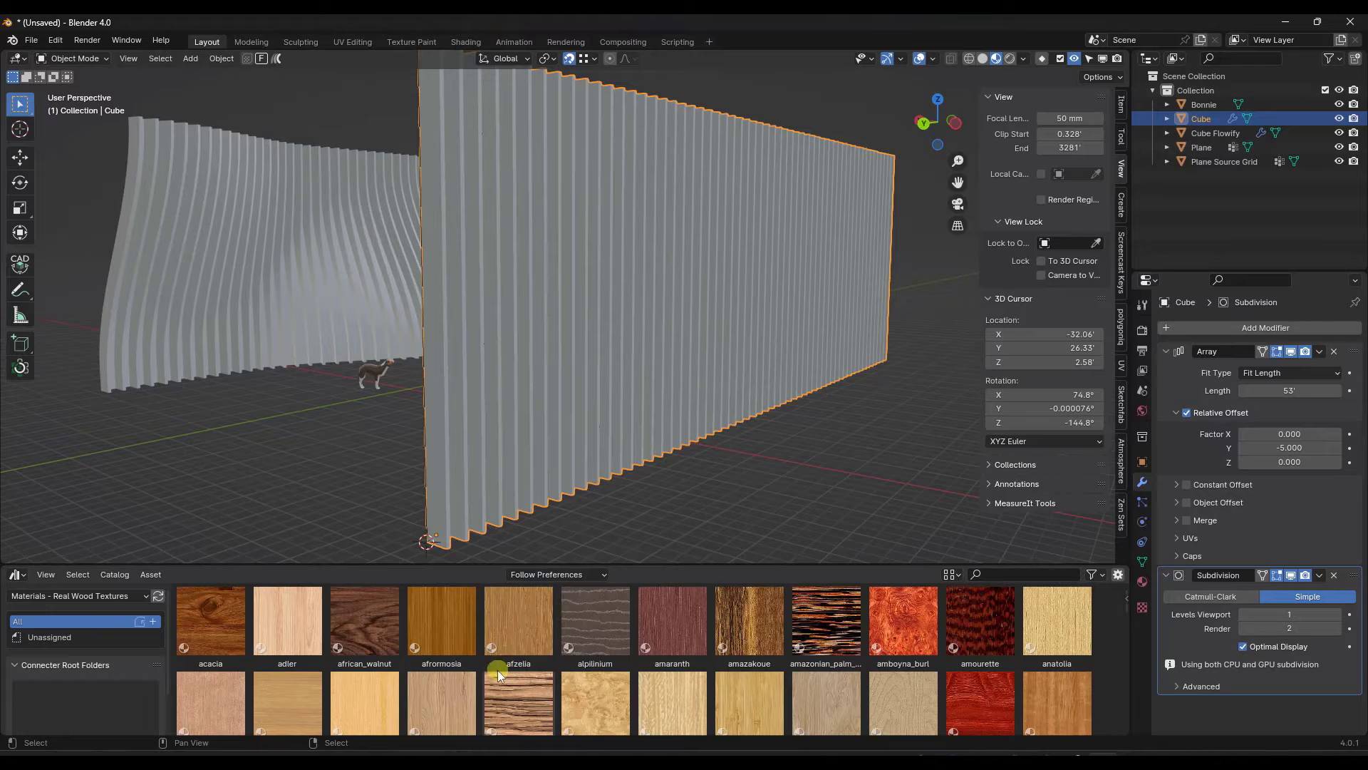
left_click_drag(362, 631, 440, 480)
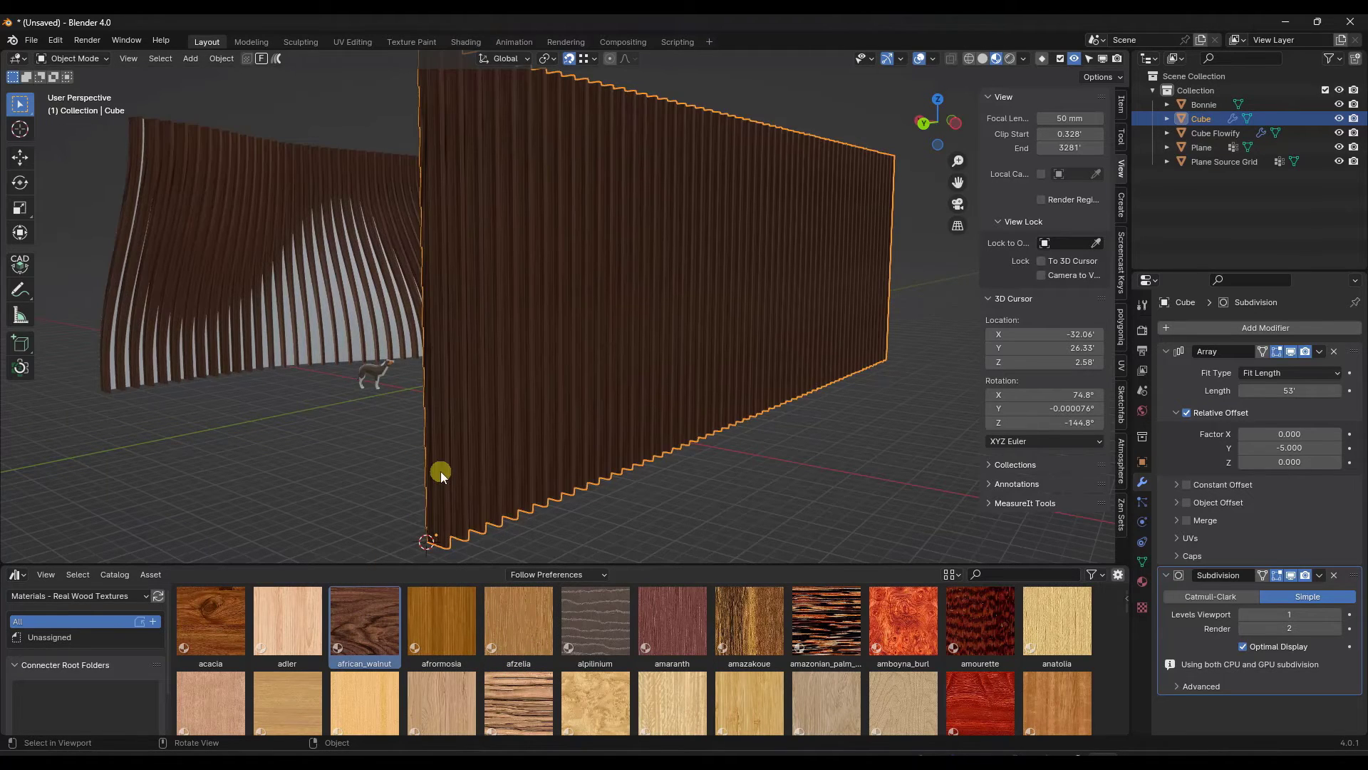
middle_click_drag(486, 467, 506, 337)
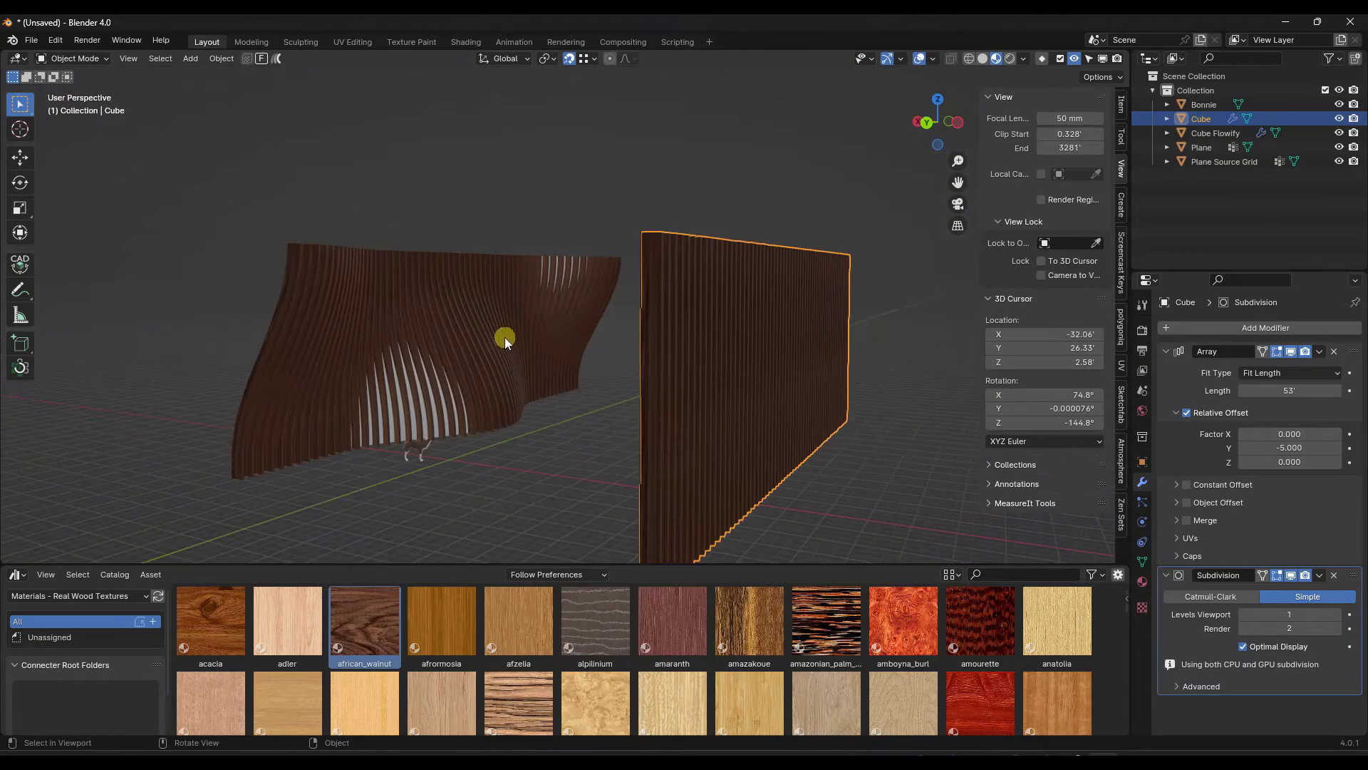
- Try a relative Y offset of -10.9 on the array to widen the post spacing, and settle on -5.9
scroll(492, 353, "up", 3)
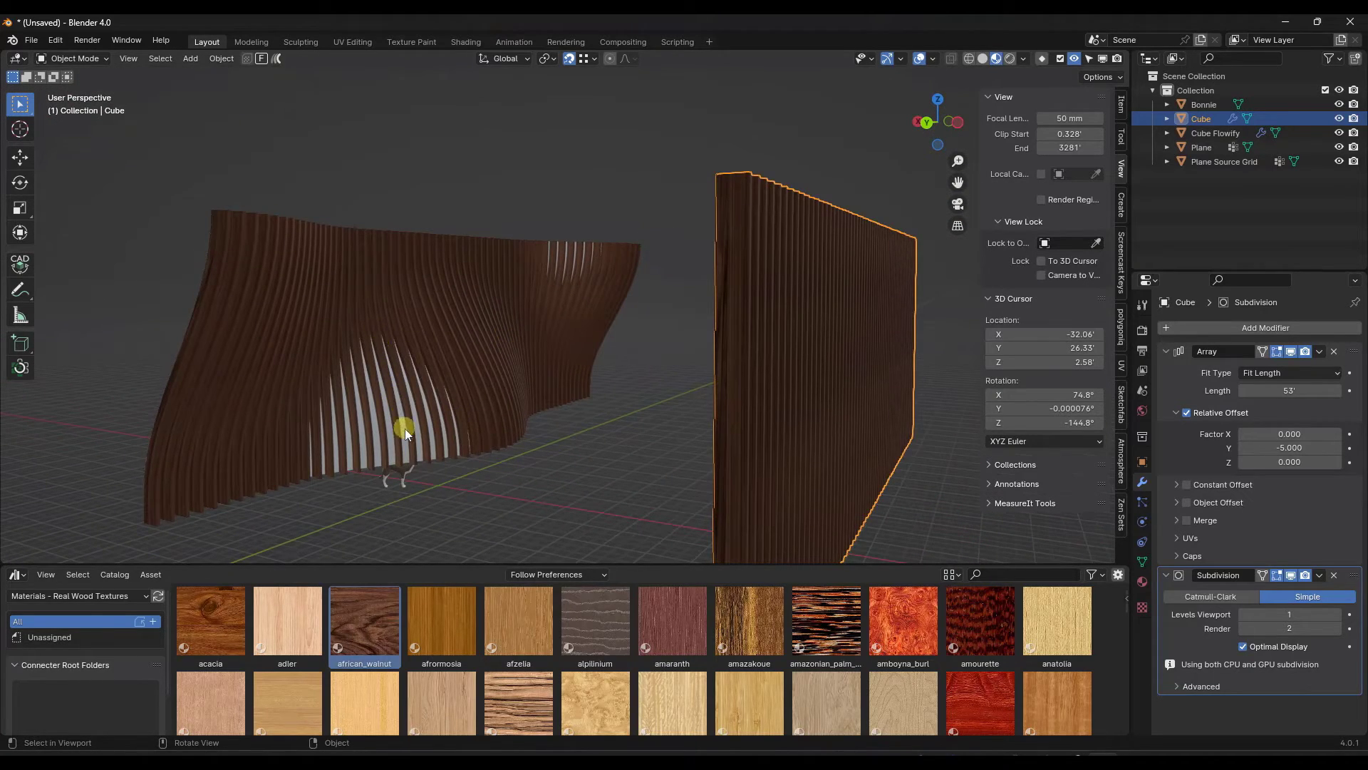
scroll(456, 317, "down", 3)
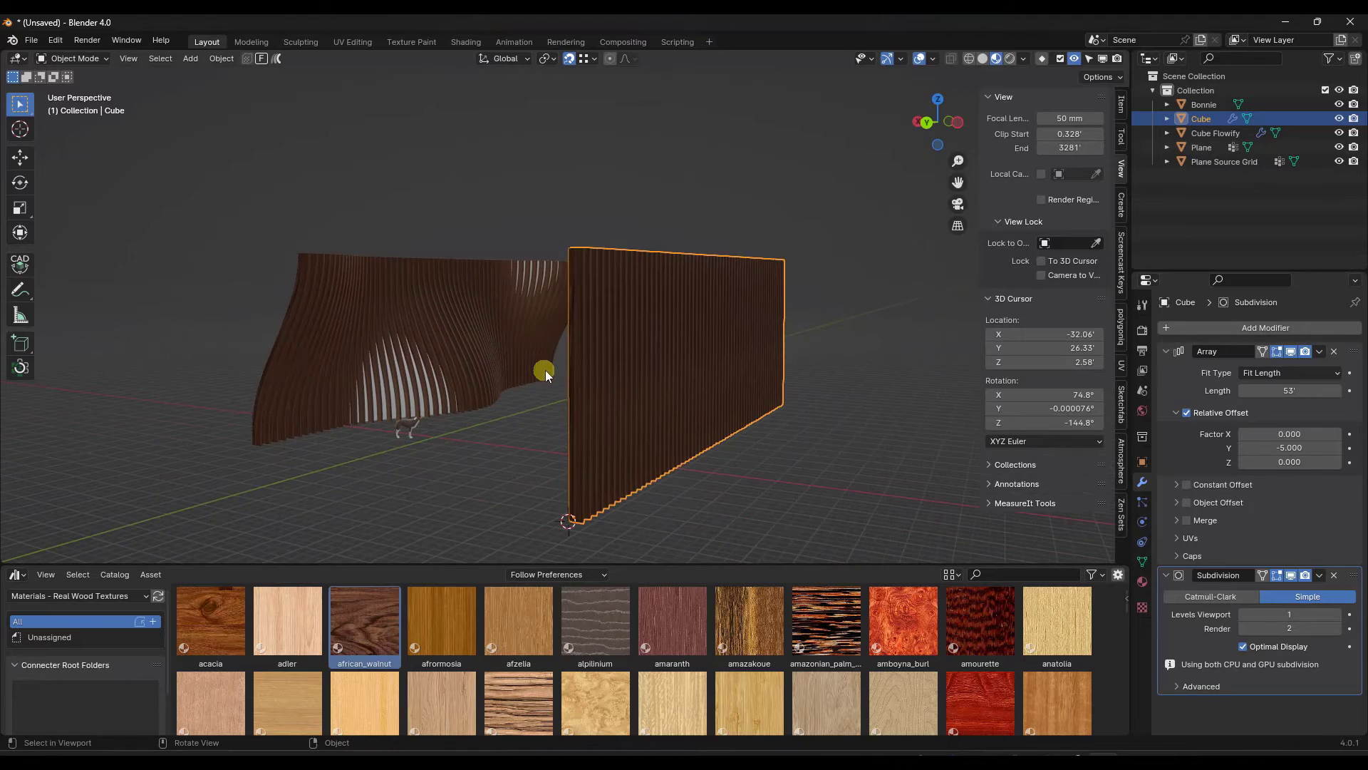
middle_click_drag(545, 370, 534, 362)
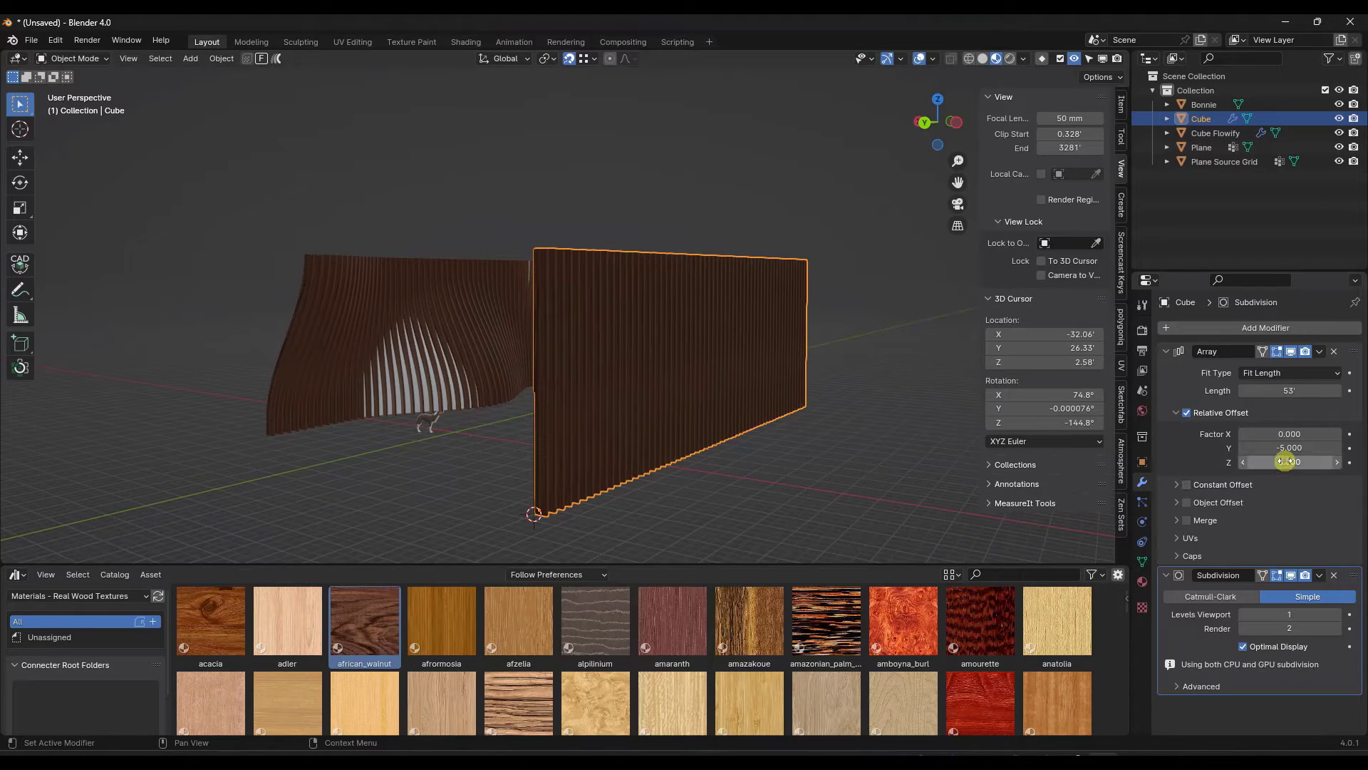
left_click_drag(1286, 447, 1360, 424)
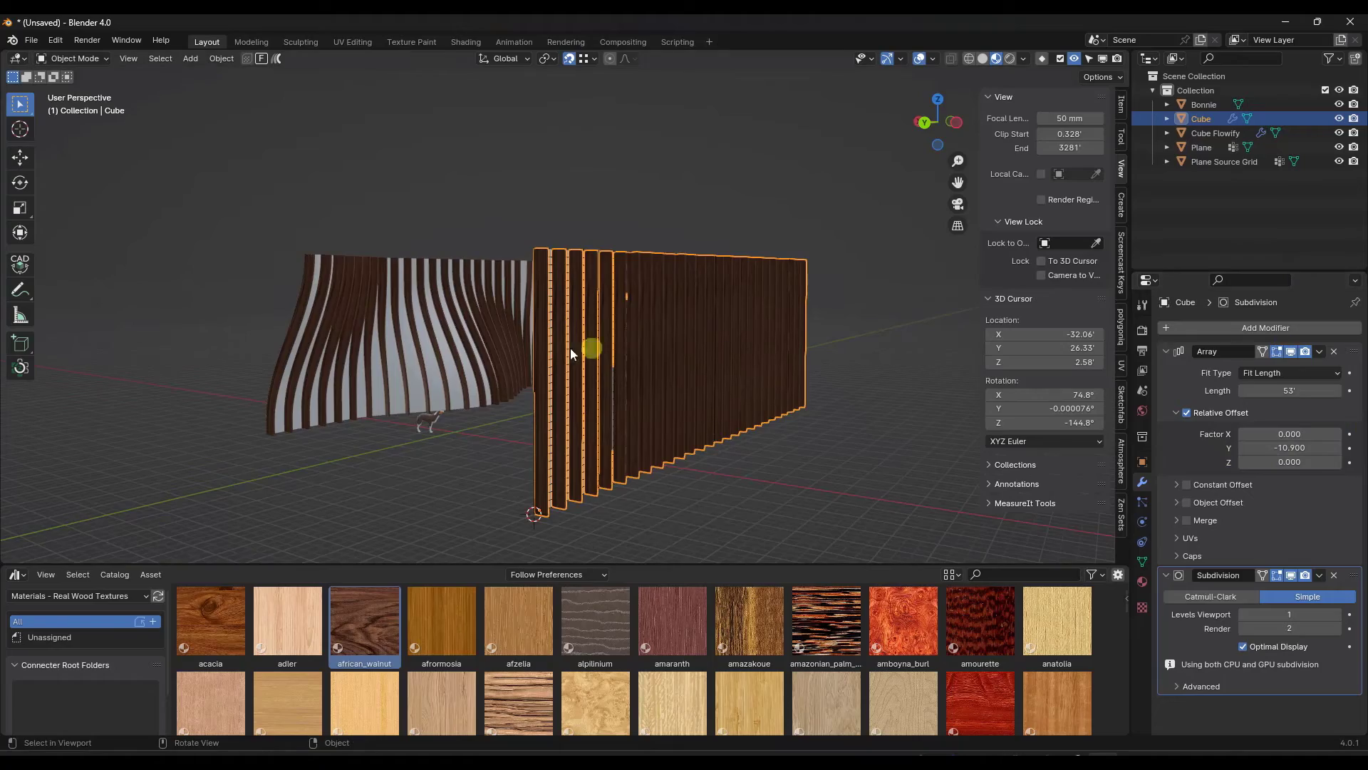
mouse_move(570, 348)
middle_mouse_down()
mouse_move(504, 378)
mouse_move(489, 414)
mouse_move(535, 354)
mouse_move(674, 345)
mouse_move(499, 349)
middle_mouse_up()
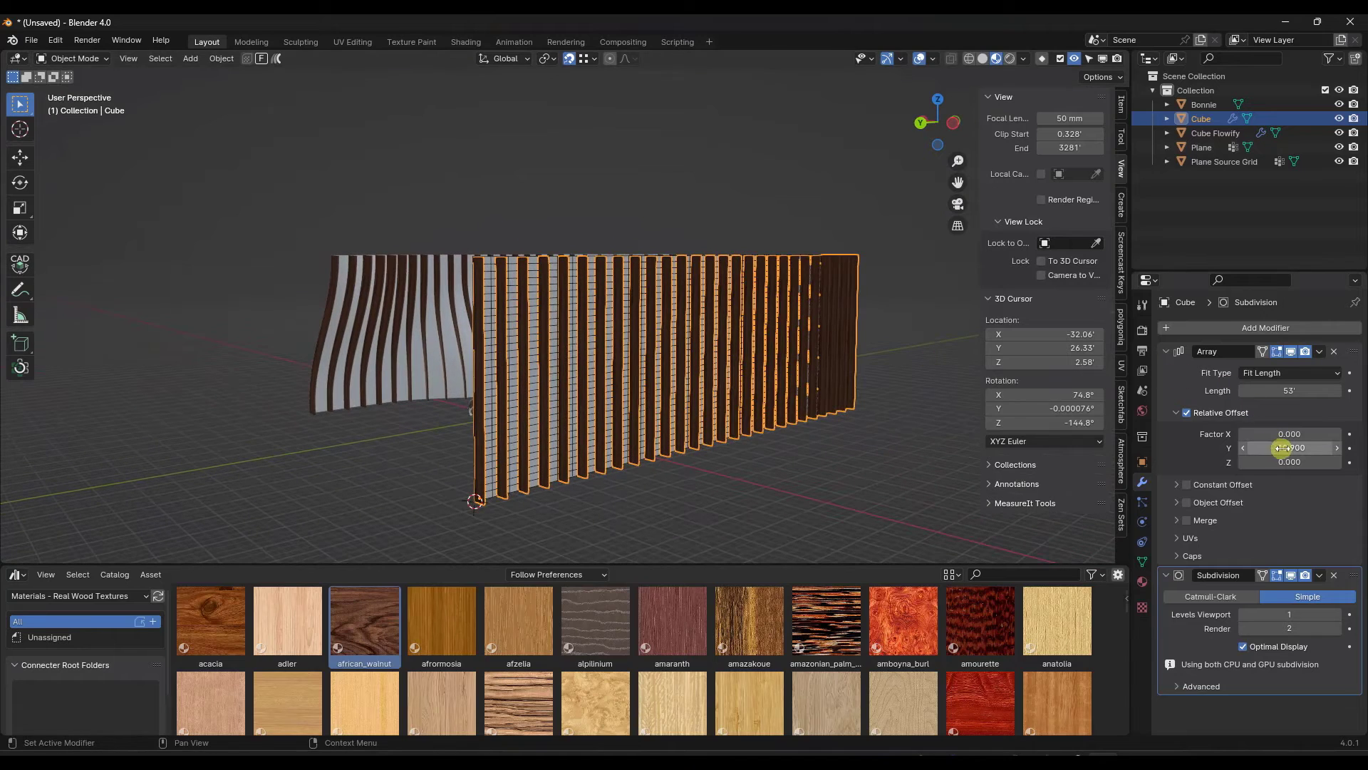
left_click_drag(203, 450, 1166, 441)
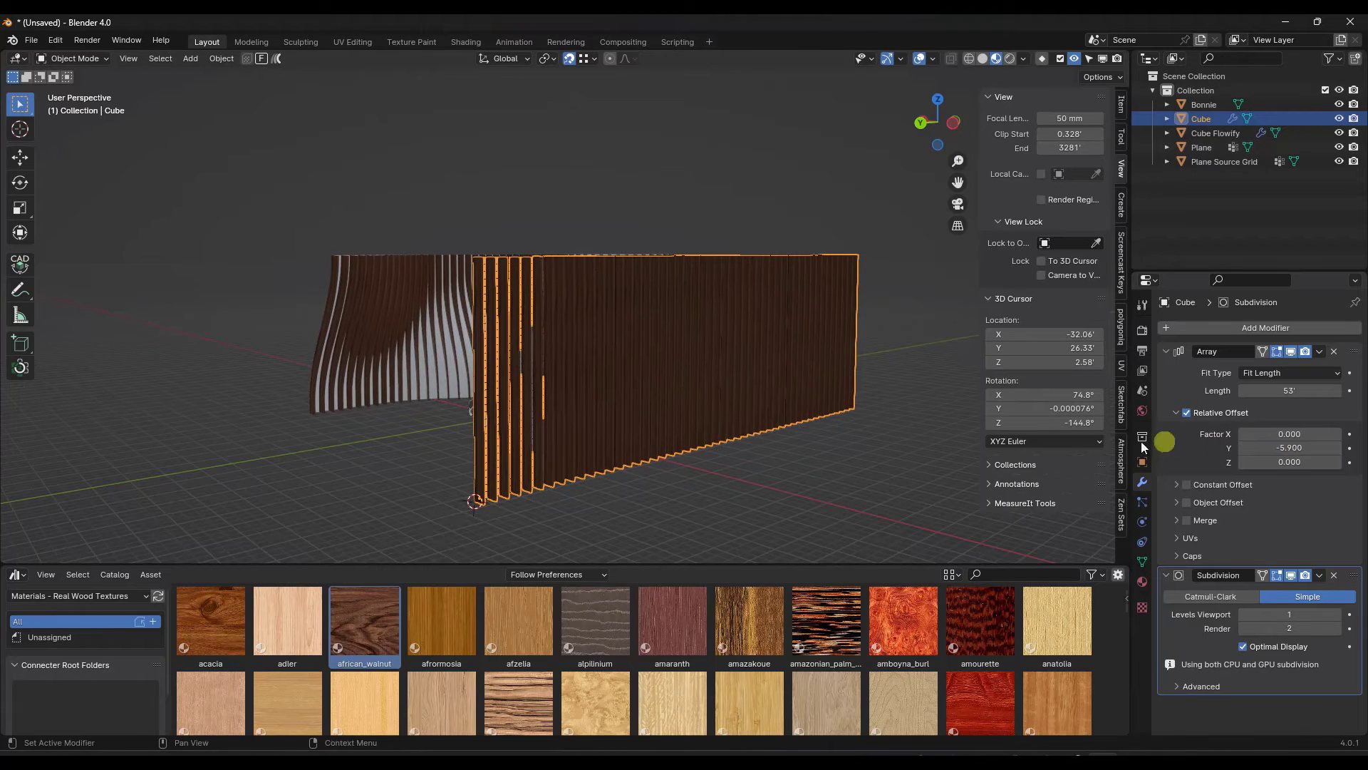
- Edit the curved surface's vertices with proportional editing turned on and move its near upper corner about 7.63' along Y
middle_click_drag(470, 399, 620, 343)
left_click(457, 400)
left_click(674, 278)
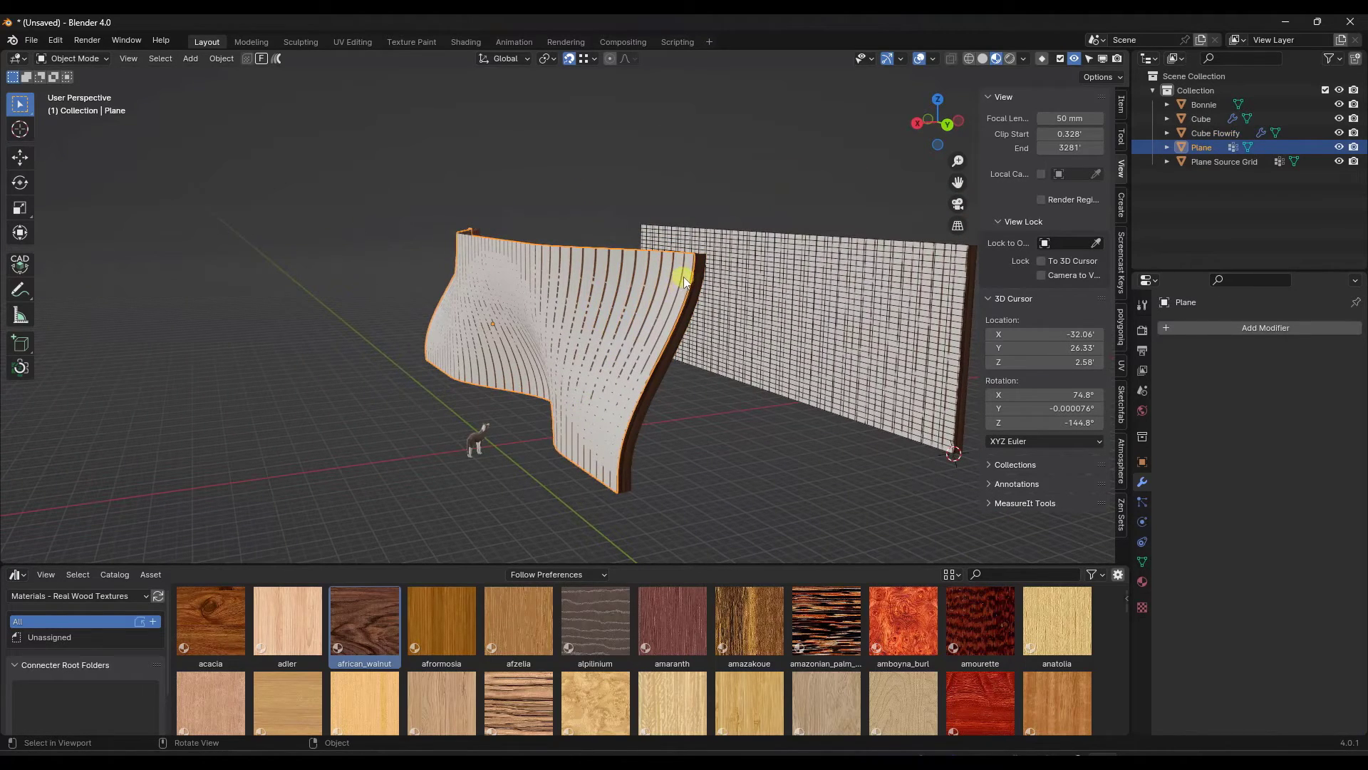
key("Tab")
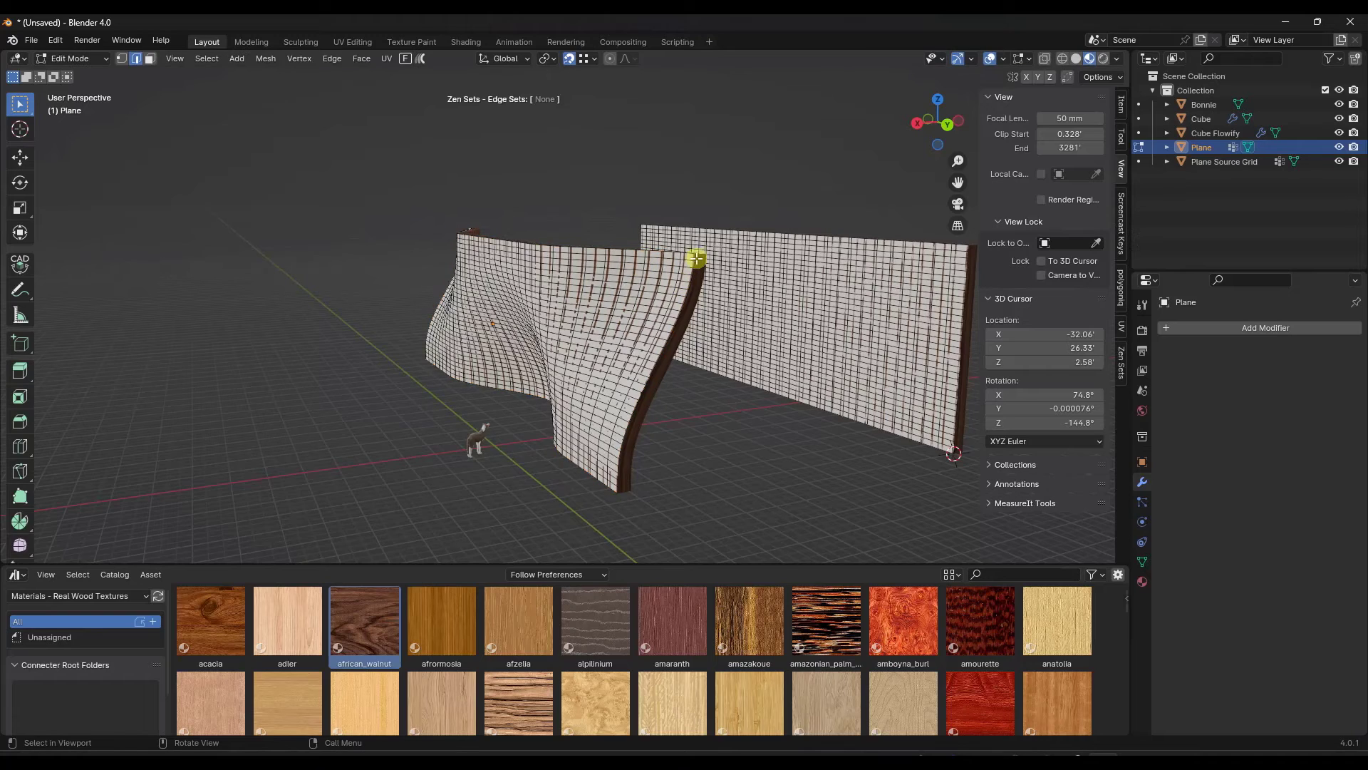
key("1")
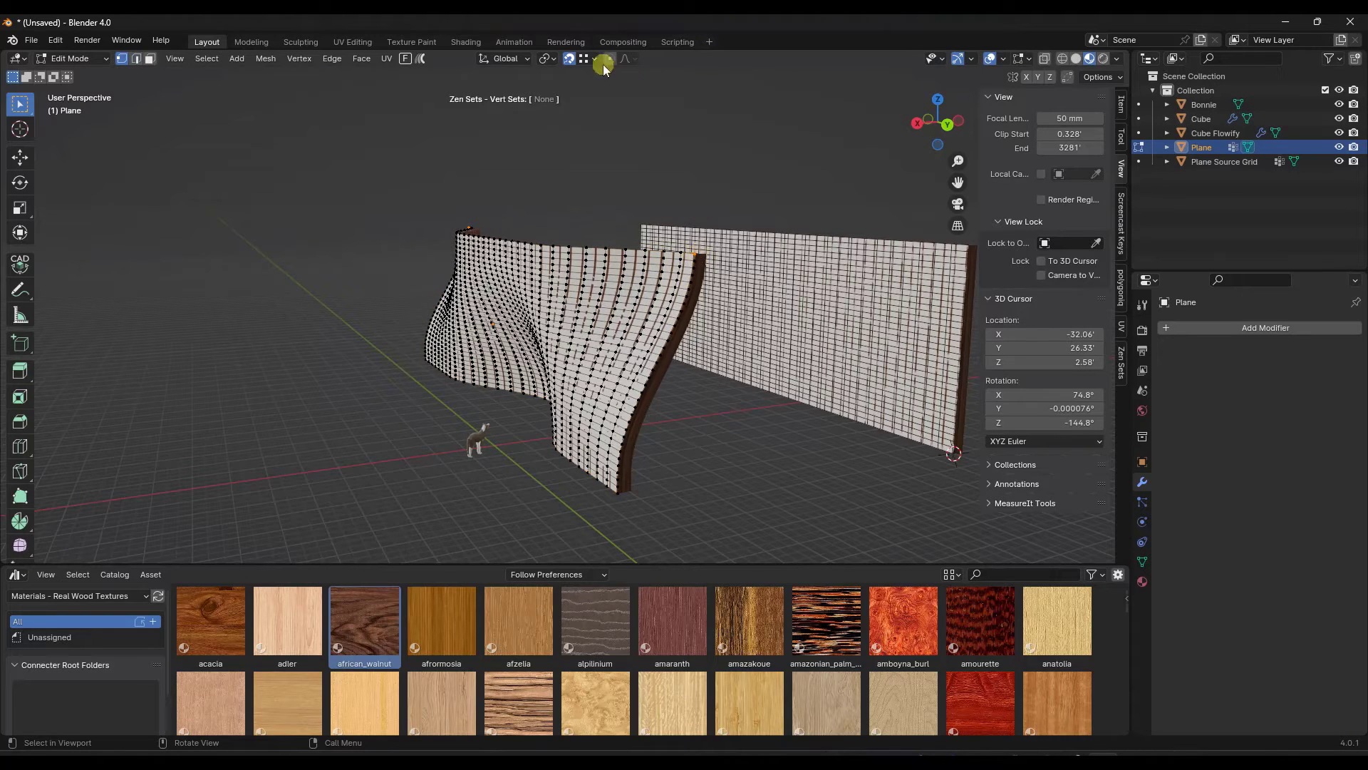
left_click_drag(704, 259, 562, 194)
key("Escape")
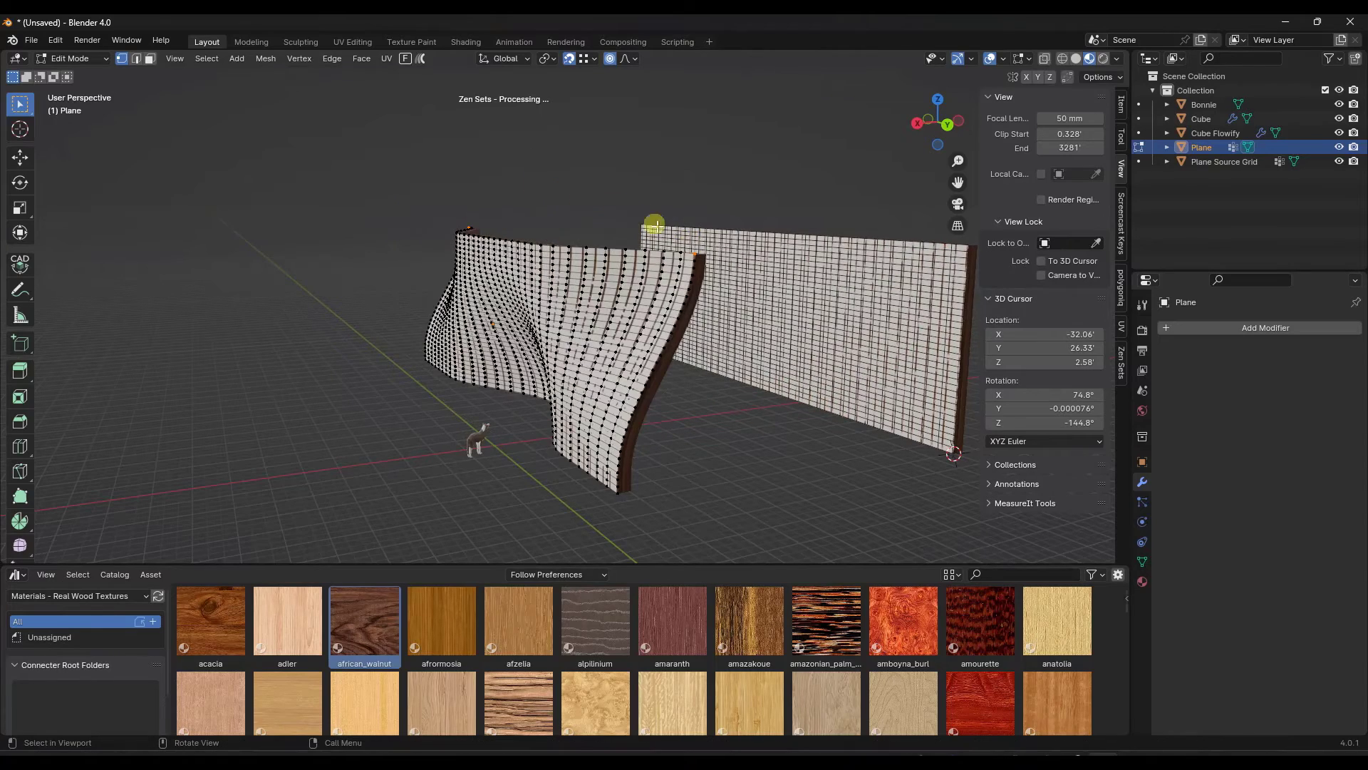
left_click_drag(705, 261, 745, 531)
key("x")
key("y")
- Pull the surface's upper corner about -3' along X with a proportional size of about 15', and return to Object Mode
middle_click_drag(729, 397, 629, 233)
key("g")
scroll(659, 223, "down", 12)
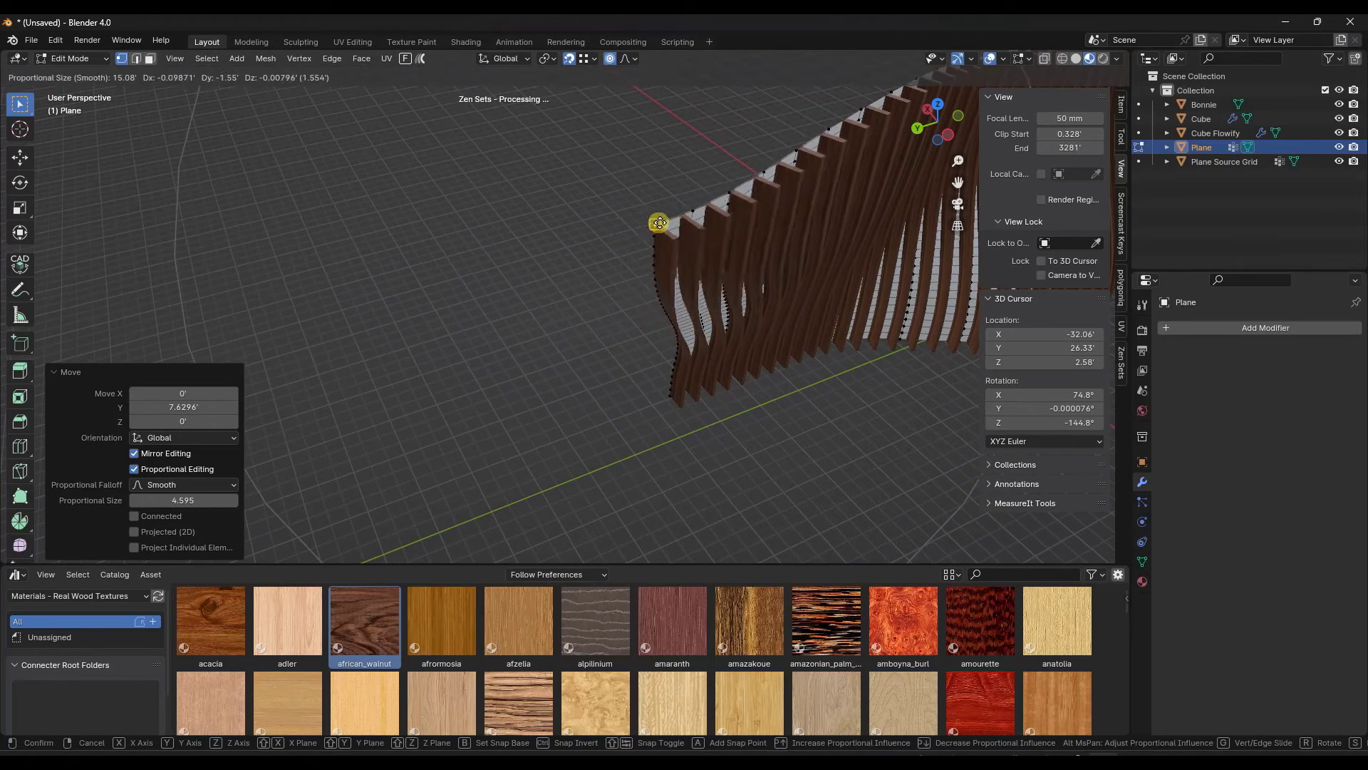
key("y")
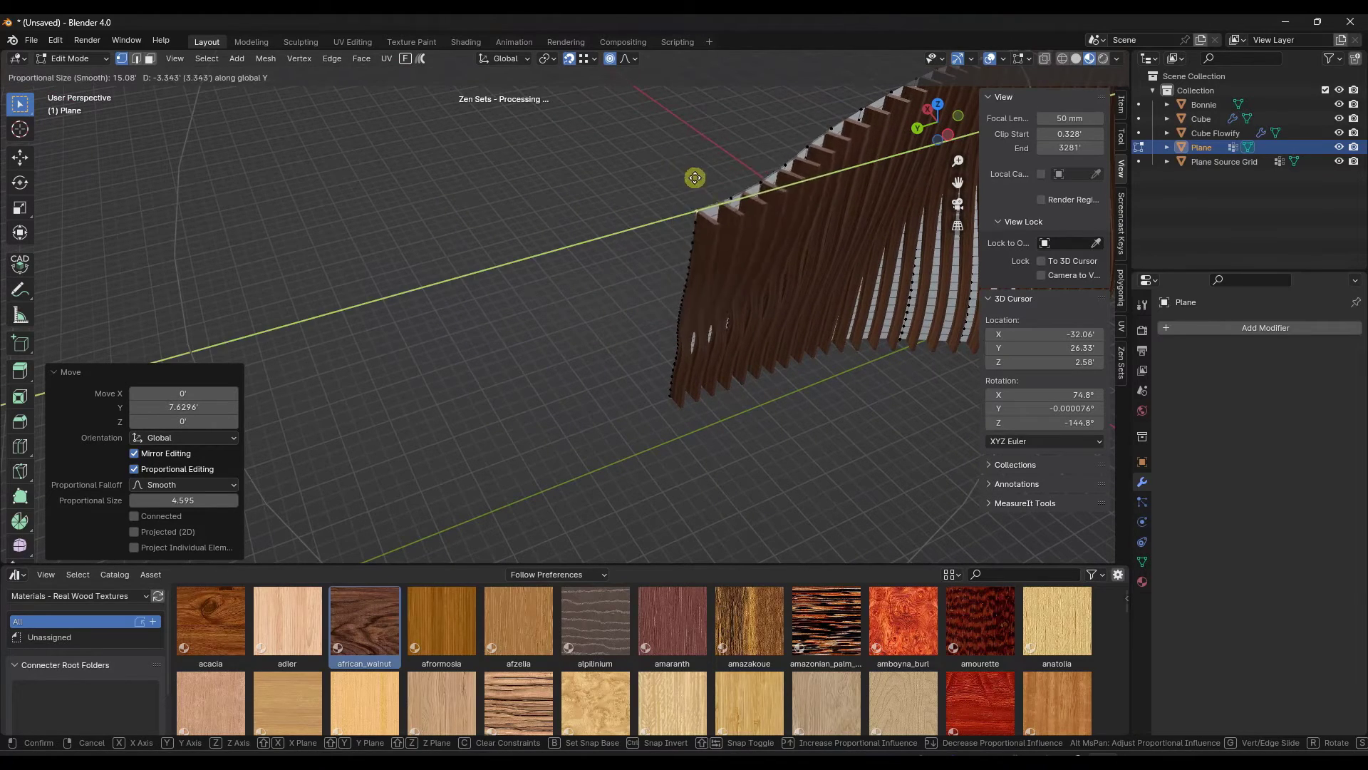
key("x")
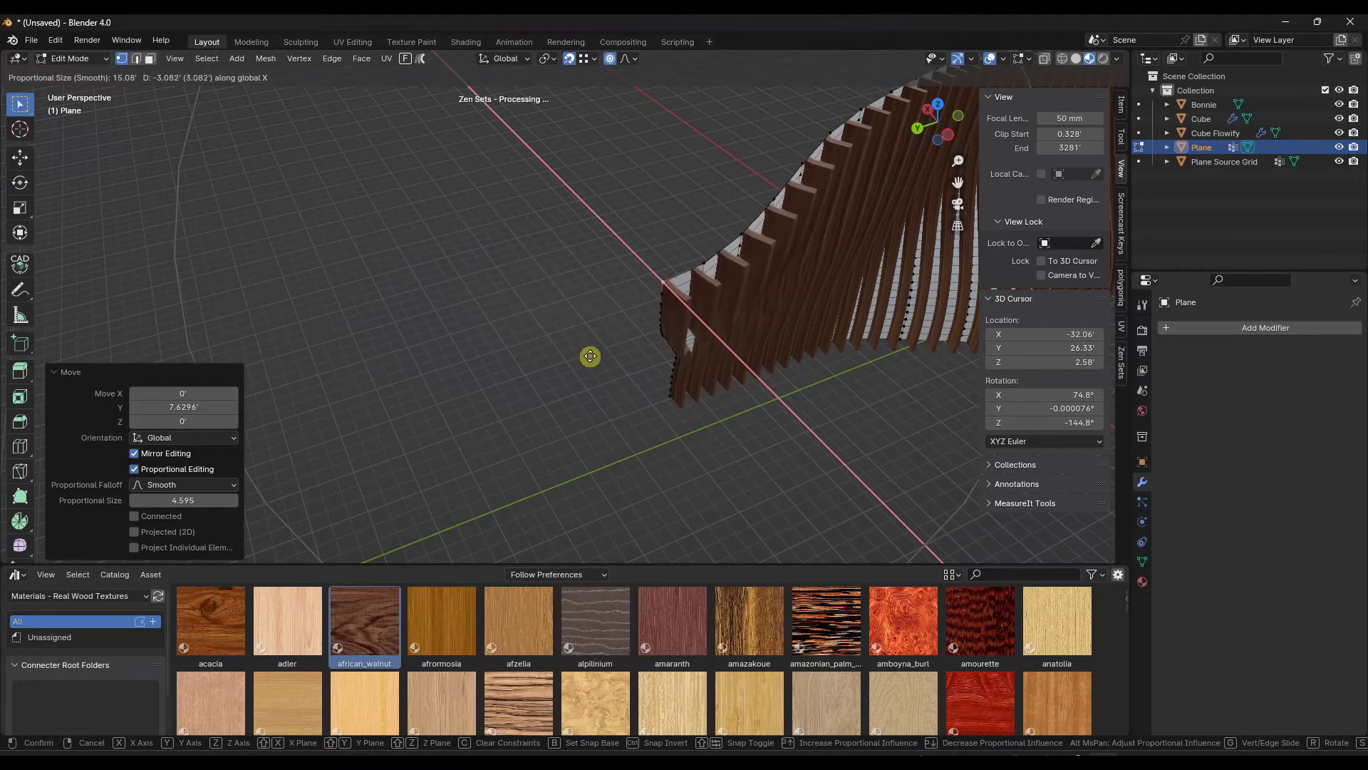
left_click(583, 357)
middle_click_drag(583, 357, 844, 302)
key("Tab")
middle_click_drag(670, 311, 623, 273)
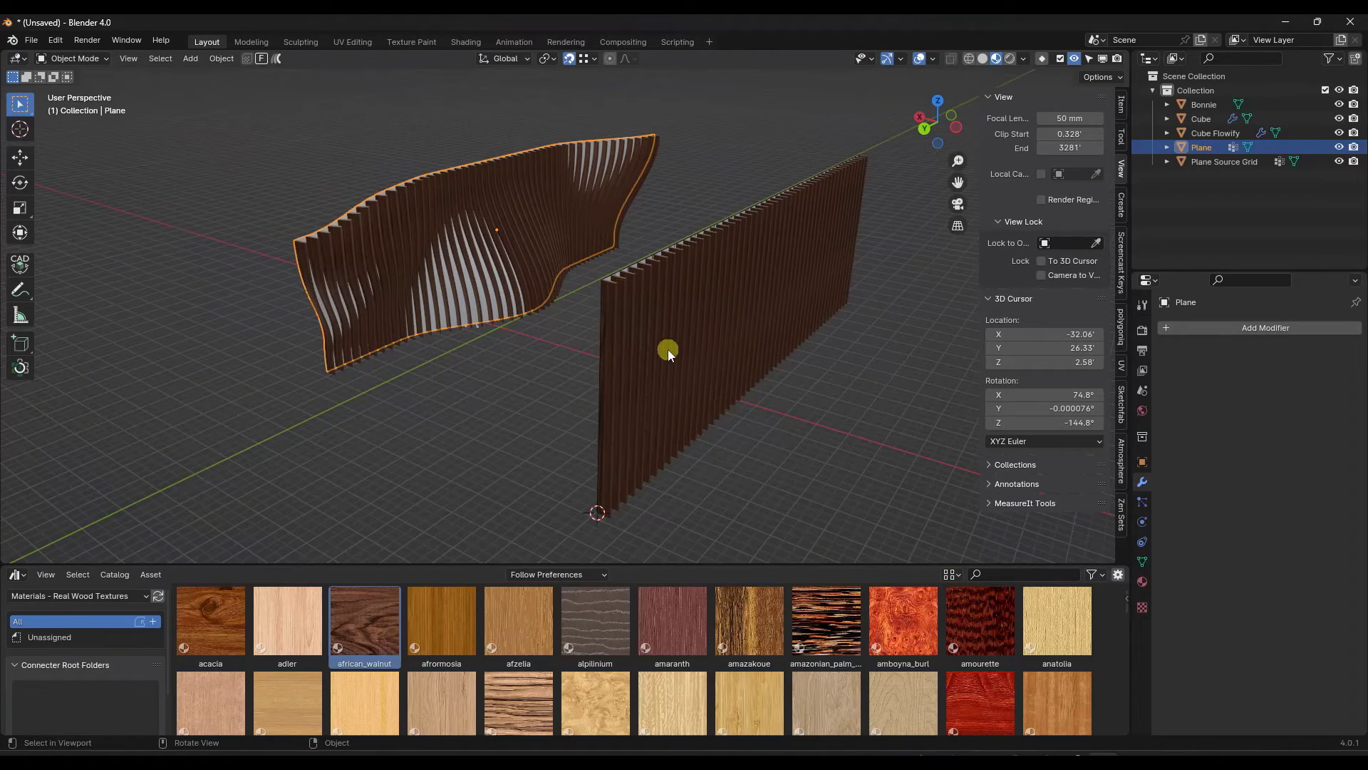
middle_click_drag(660, 342, 623, 307)
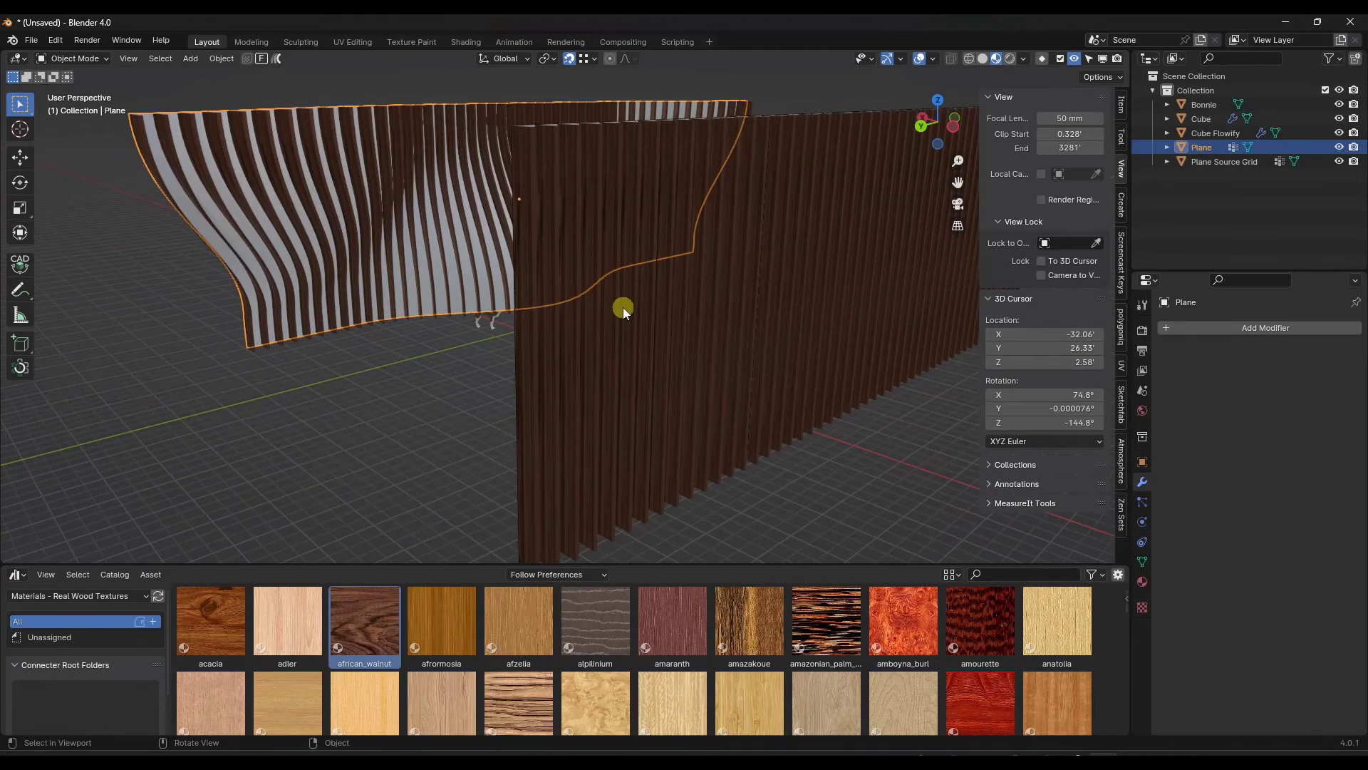
left_click(527, 287)
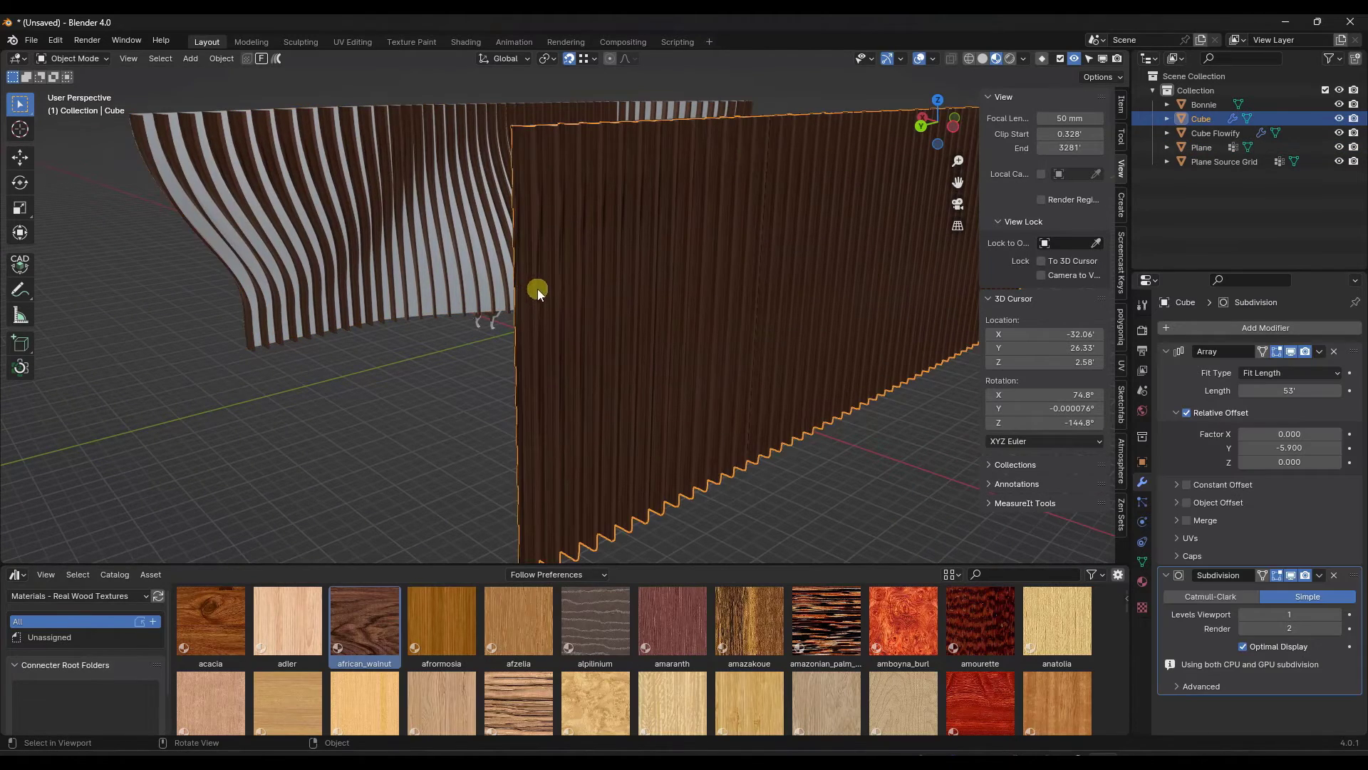
mouse_move(535, 290)
middle_mouse_down()
mouse_move(550, 275)
mouse_move(513, 290)
mouse_move(523, 296)
middle_mouse_up()
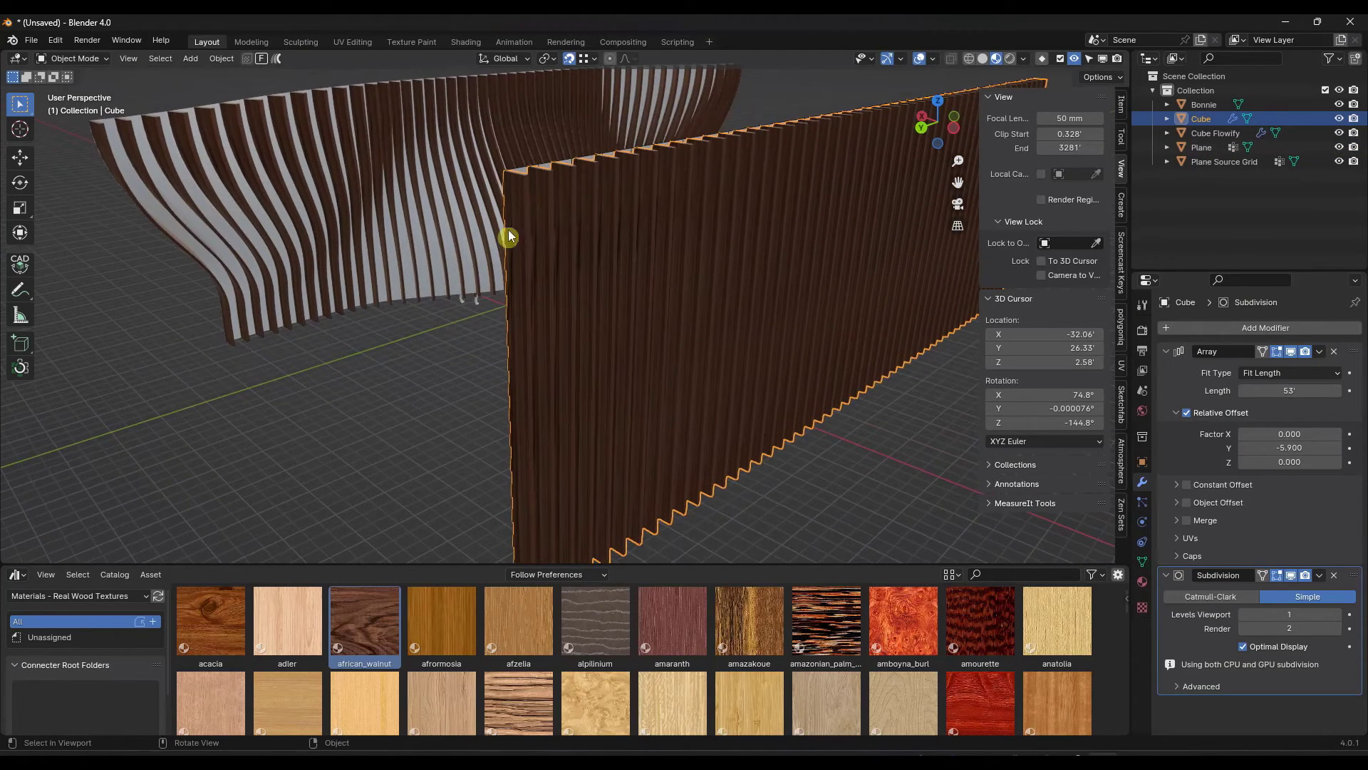
mouse_move(699, 216)
middle_mouse_down()
mouse_move(550, 260)
mouse_move(544, 236)
mouse_move(656, 233)
mouse_move(678, 208)
middle_mouse_up()
middle_click_drag(559, 219, 531, 209)
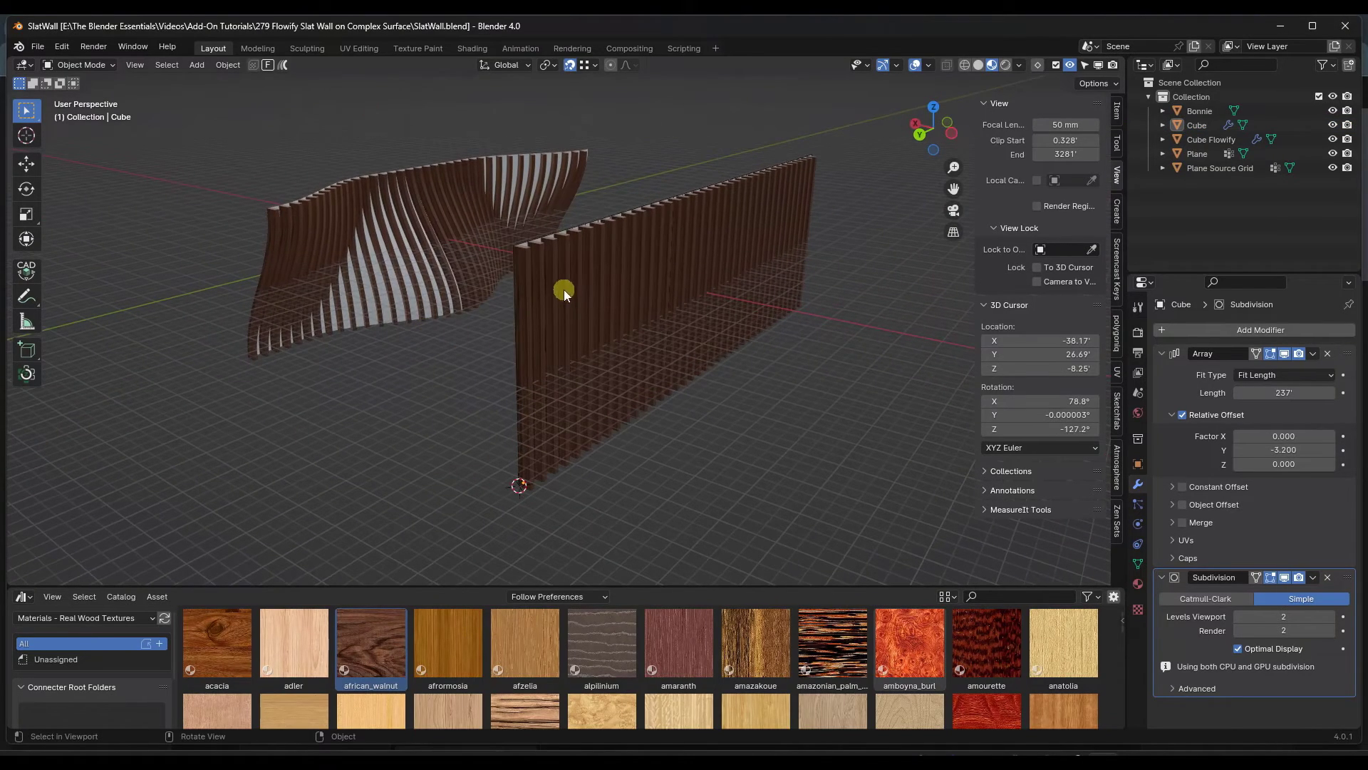
- Hide the curved target surface behind the bent slats
scroll(573, 395, "up", 2)
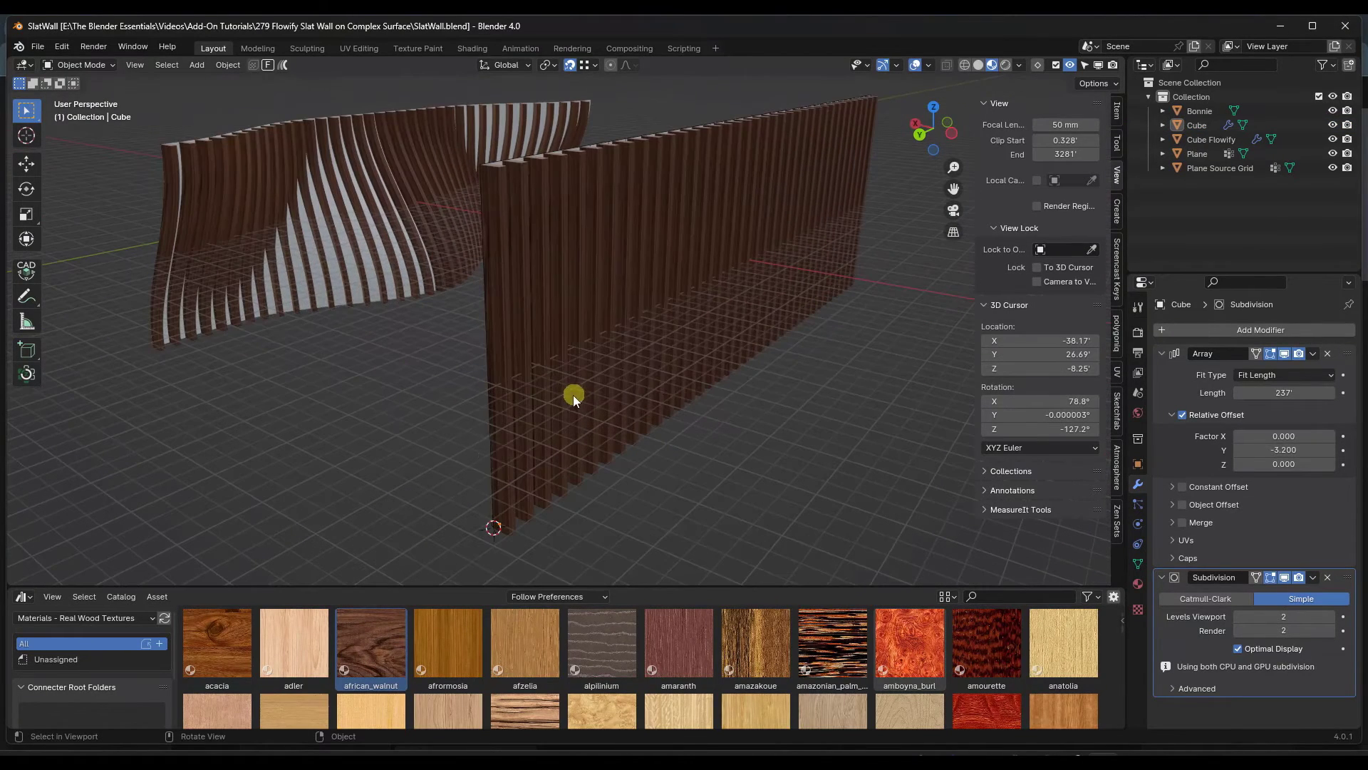
left_click(329, 245)
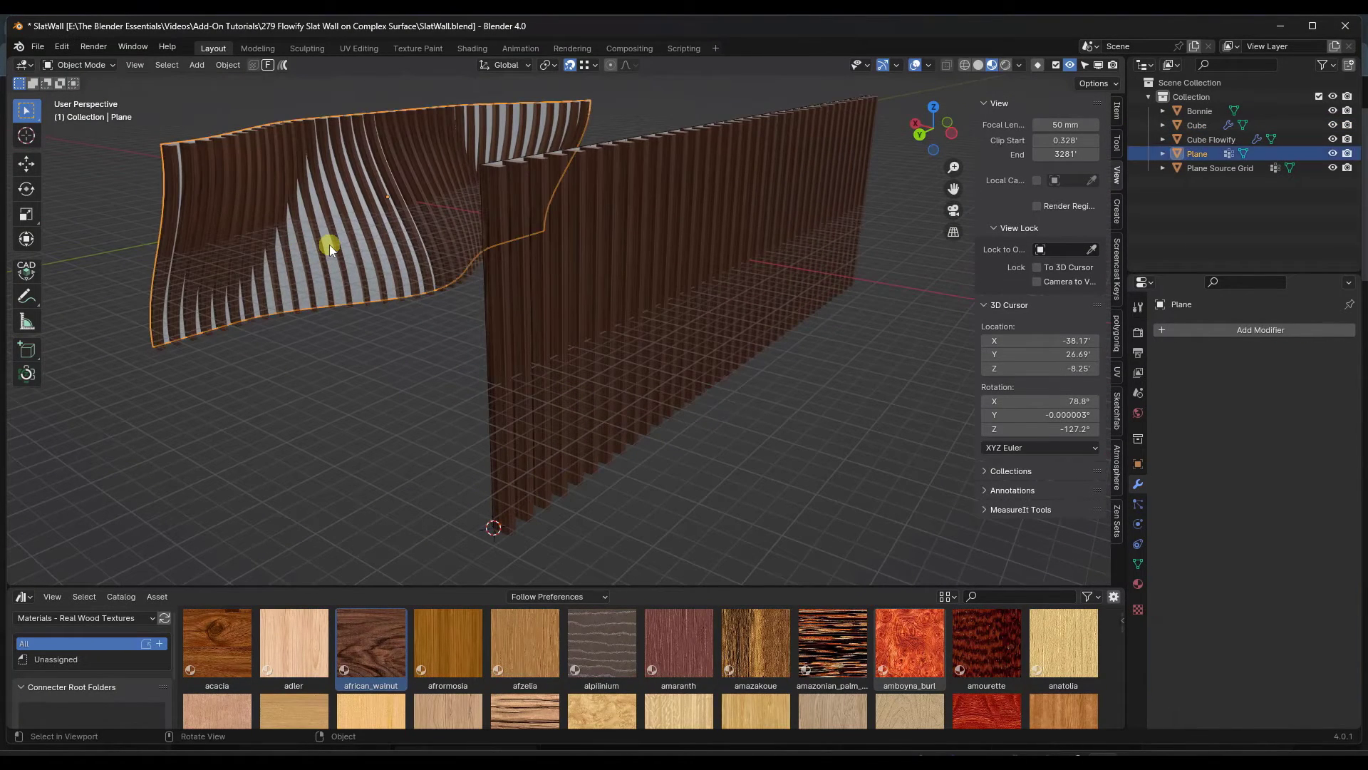
key("h")
mouse_move(330, 245)
middle_mouse_down()
mouse_move(474, 229)
mouse_move(610, 247)
mouse_move(490, 255)
mouse_move(344, 234)
middle_mouse_up()
middle_click_drag(445, 267, 431, 336)
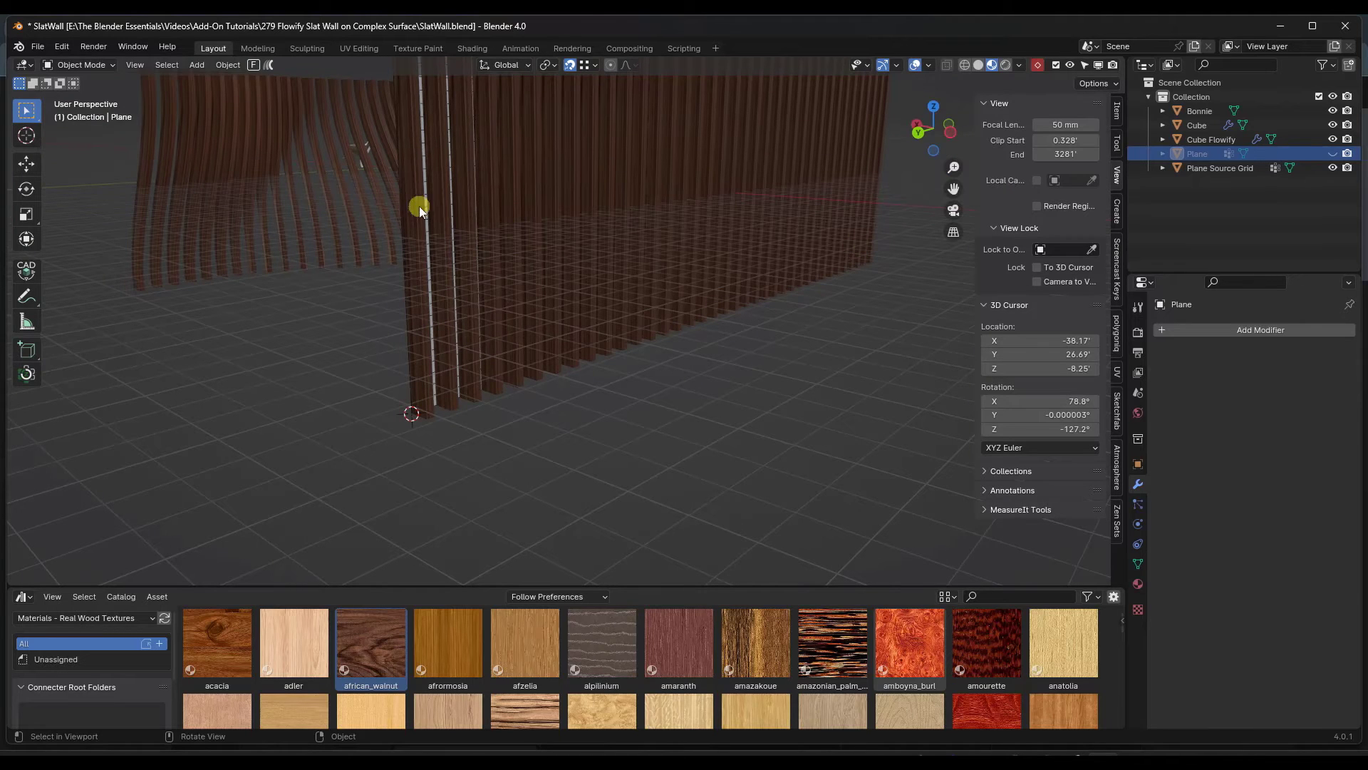
- Review the Flowify modifier settings on the bent slats and collapse the modifier
left_click(248, 203)
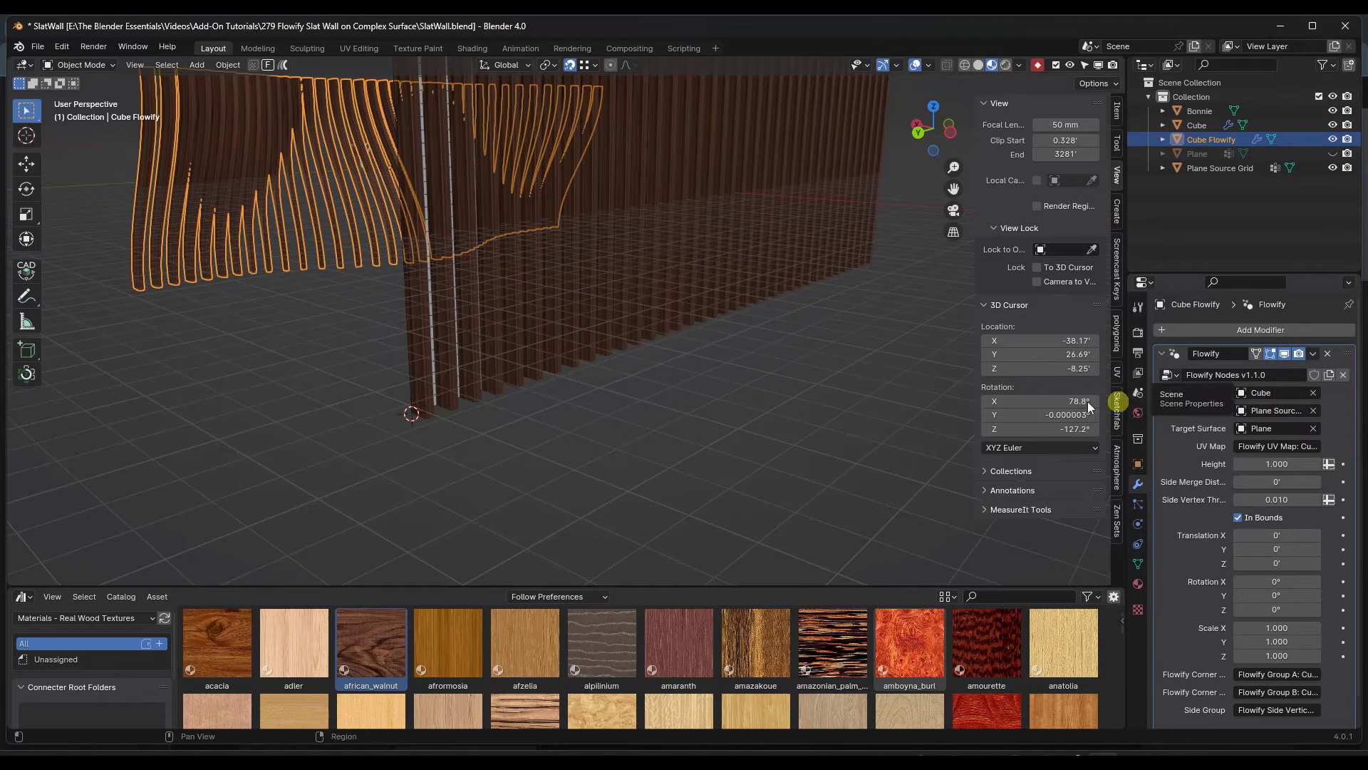
middle_click_drag(403, 306, 563, 303)
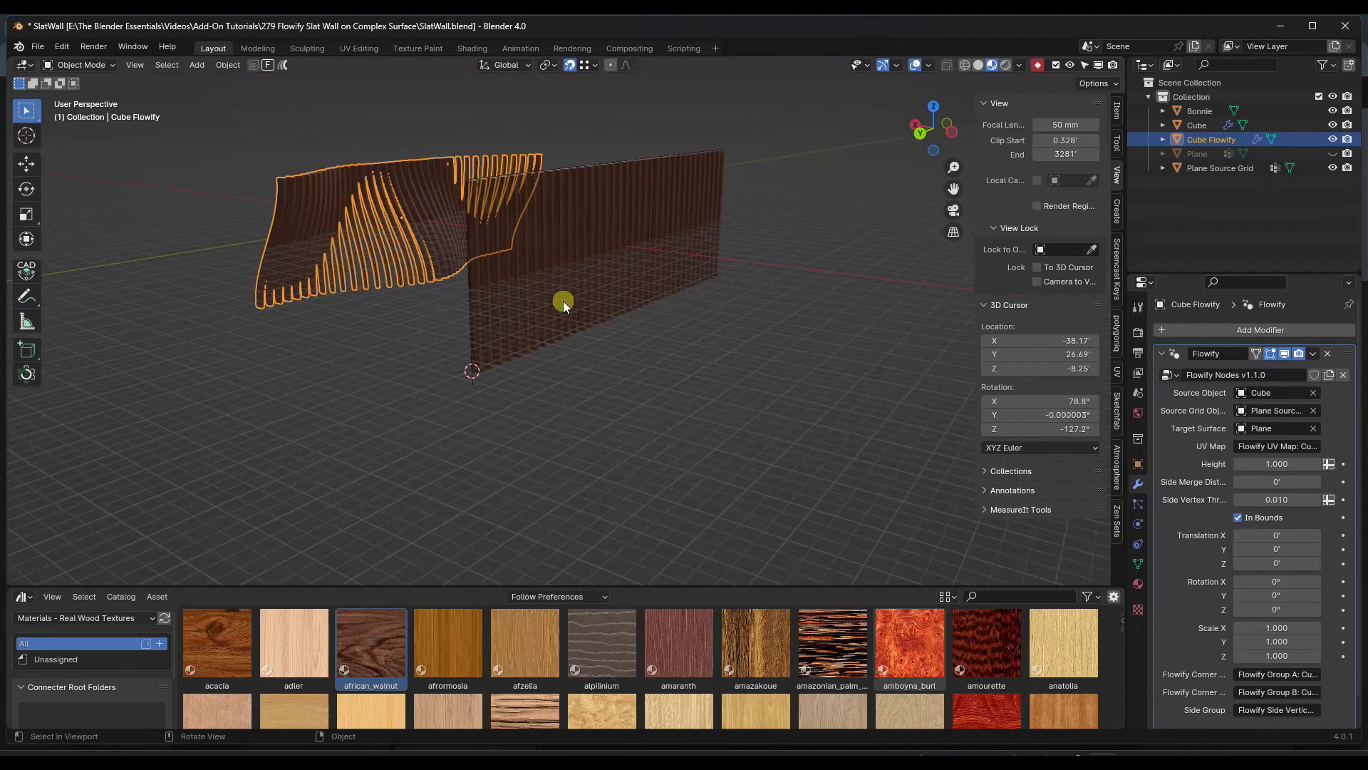
left_click(1163, 354)
- In the back orthographic view, place the 3D cursor at the lower end of the flat slats and add a cylinder there
left_click(476, 319)
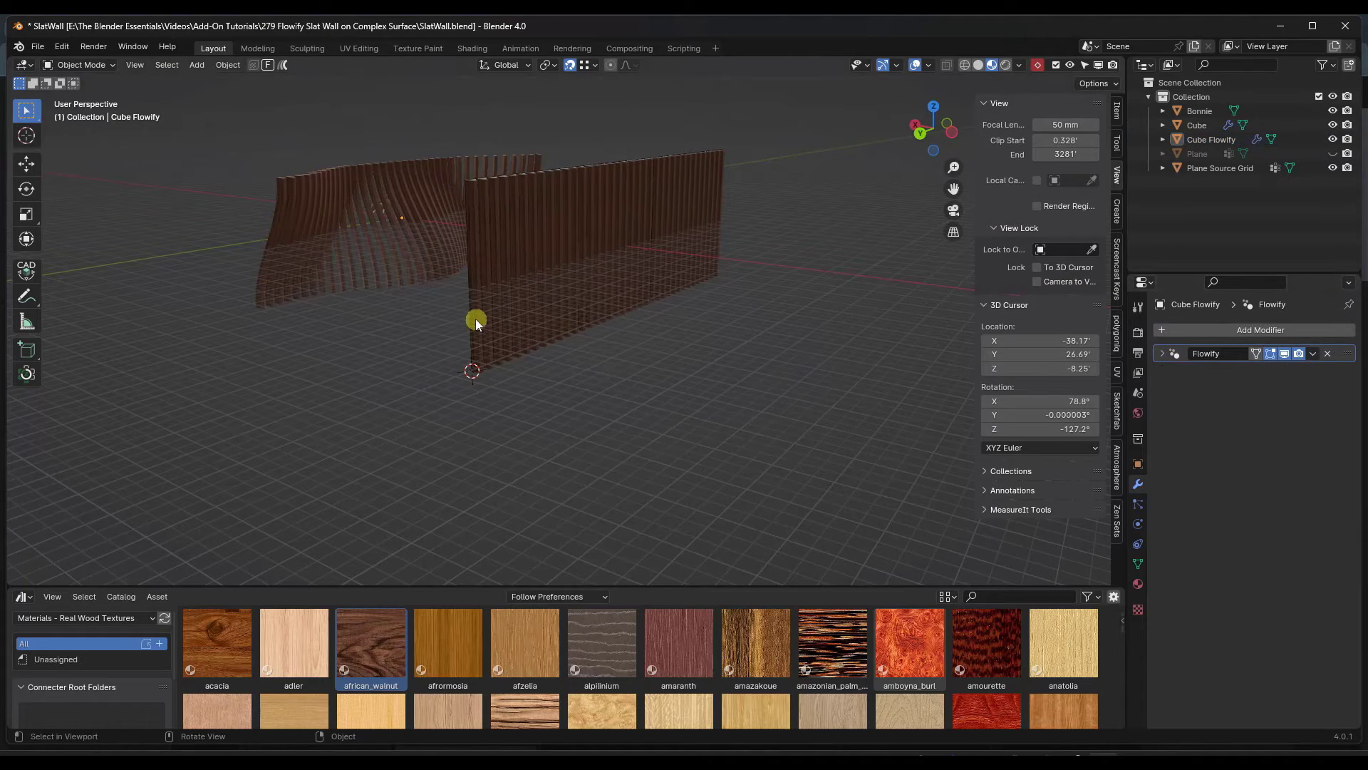
left_click(925, 132)
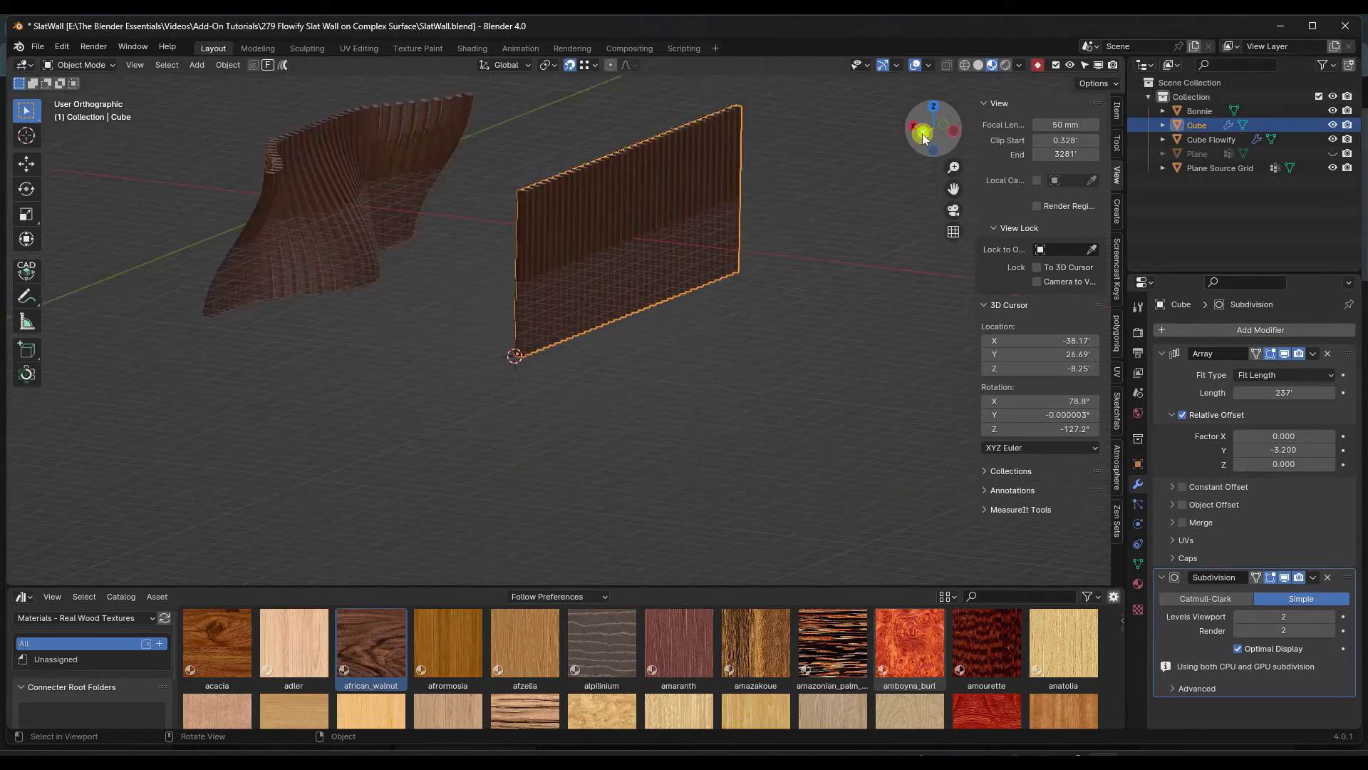
scroll(582, 323, "up", 5)
right_click_drag(582, 323, 555, 405, "shift")
key("shift+a")
mouse_move(576, 402)
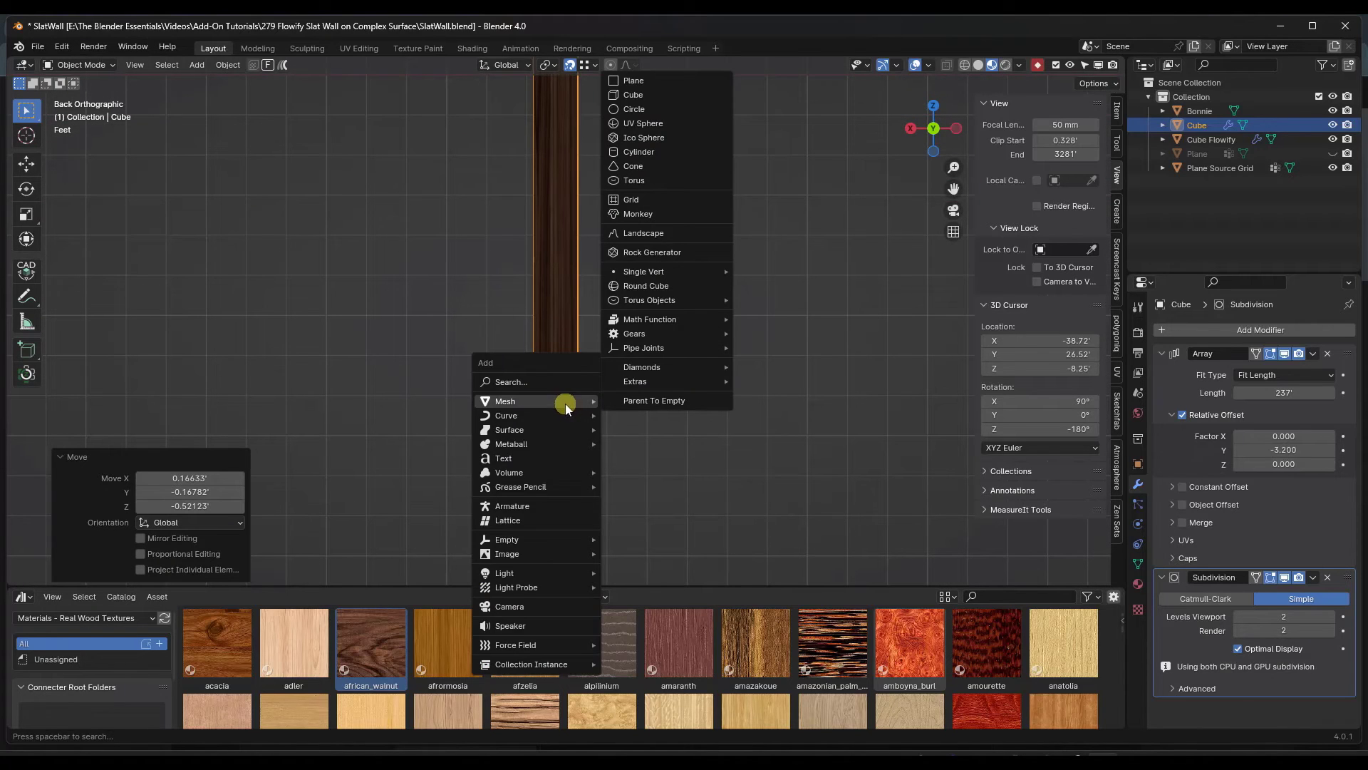
left_click(653, 152)
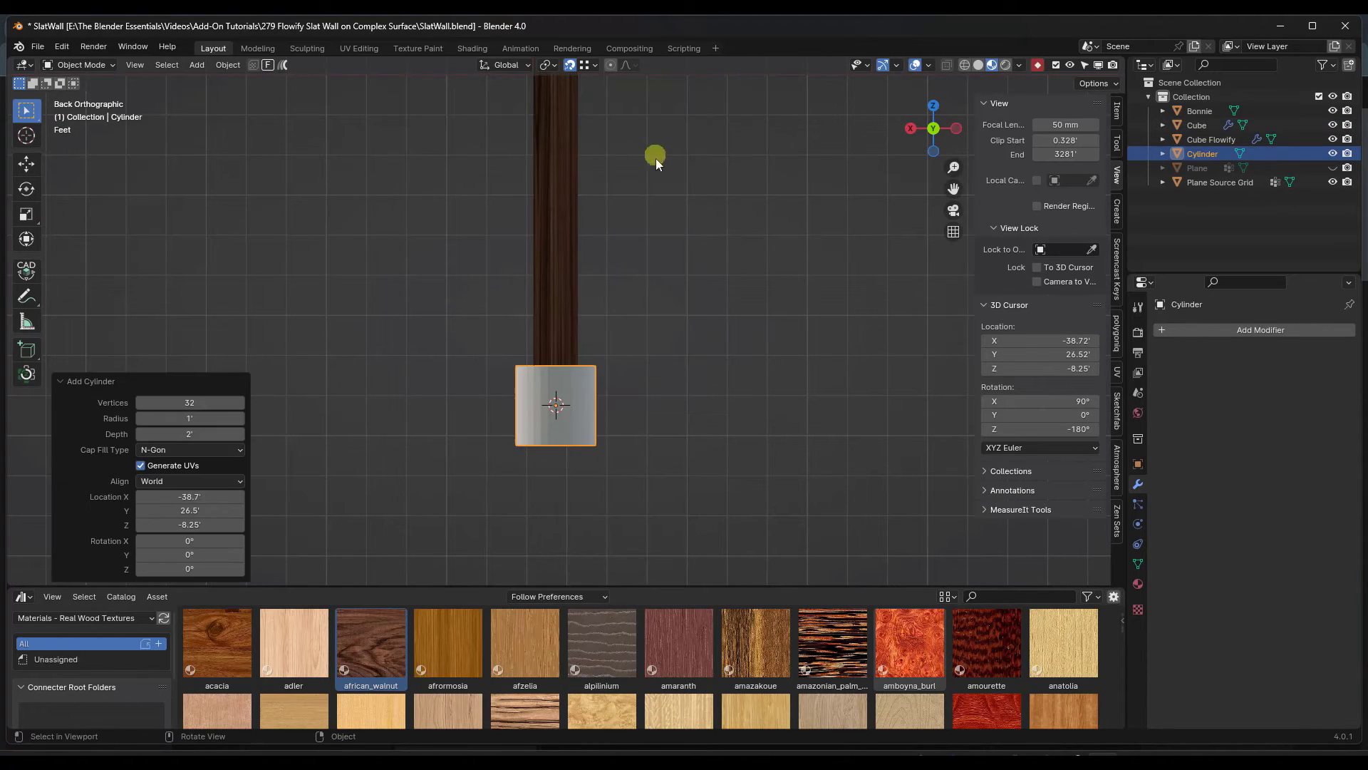
- Align the new cylinder to the view and set its radius to 0.167'
left_click(171, 484)
left_click(172, 510)
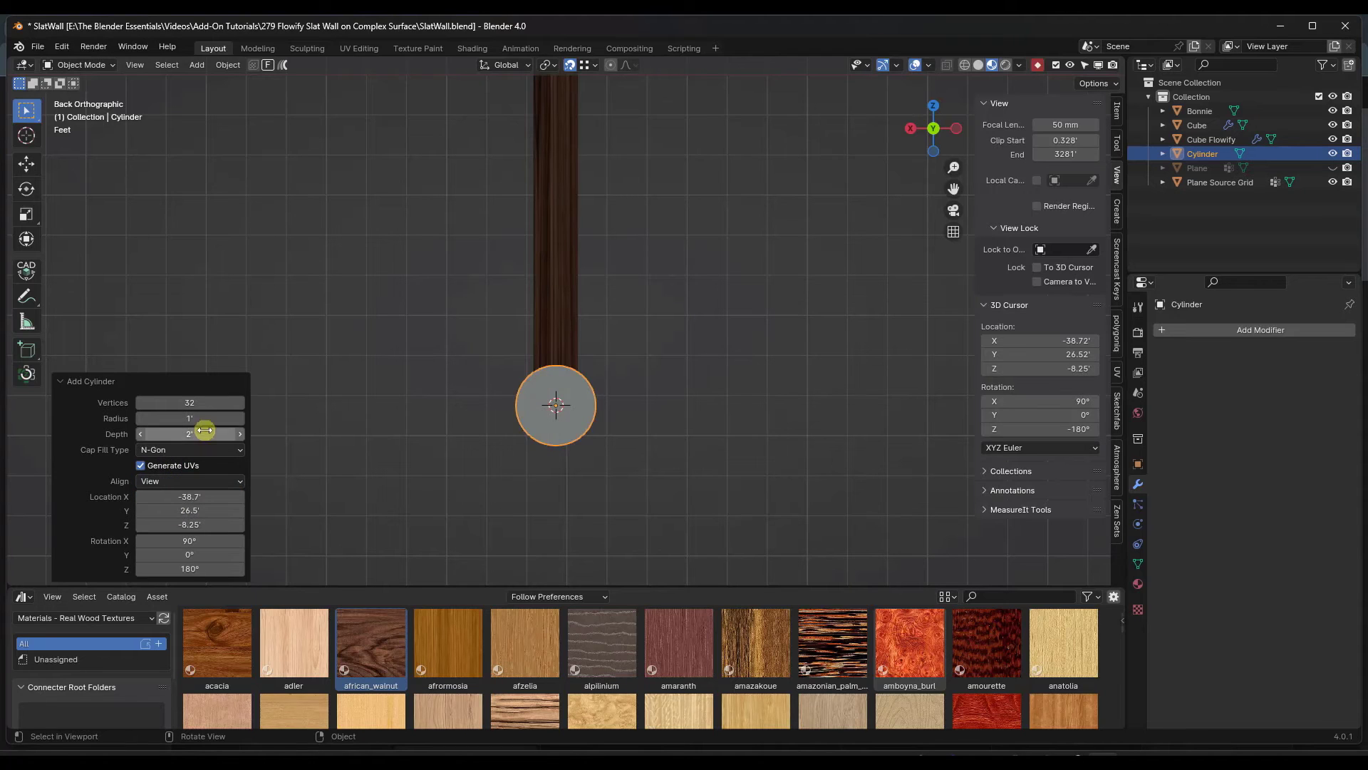
left_click_drag(201, 418, 183, 419)
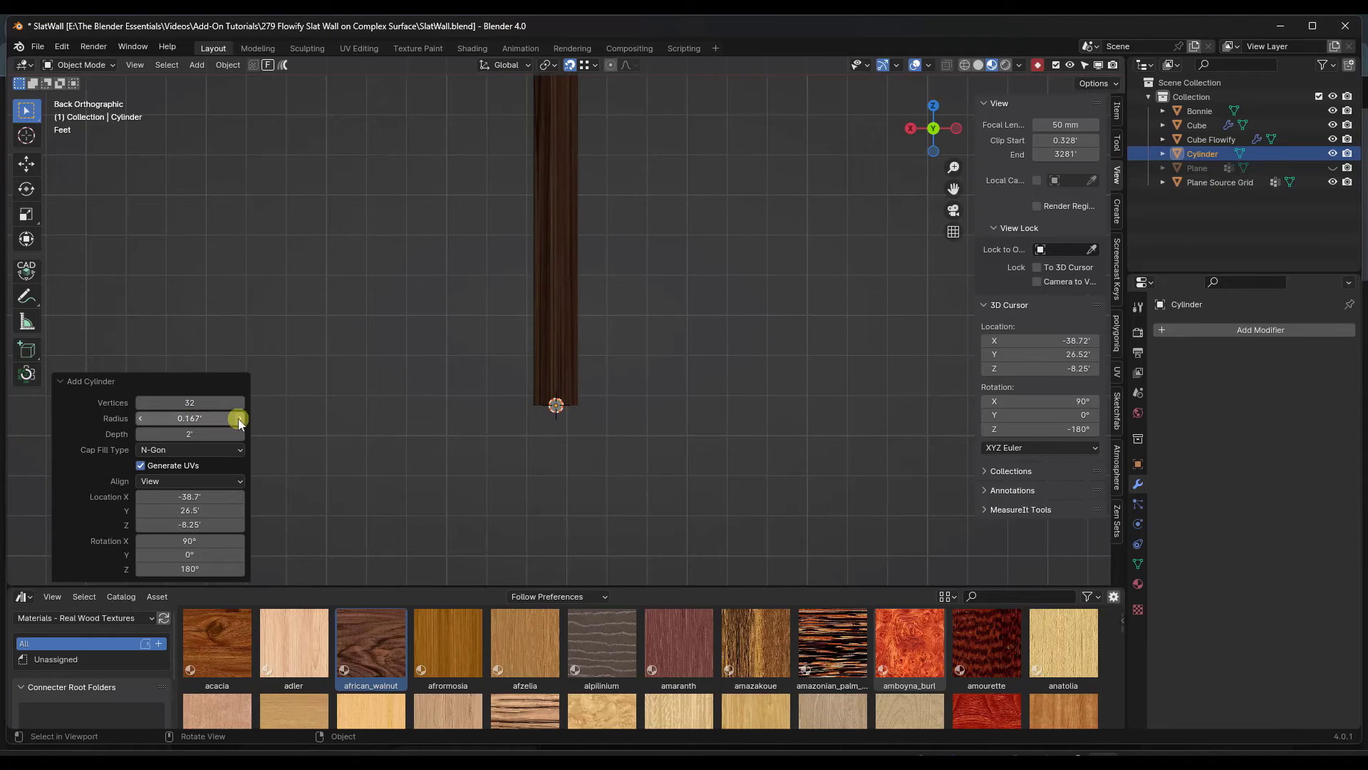
- Raise the cylinder about 1.35' along Z and slide it along Y so it starts inside the first flat slat
key("g")
key("z")
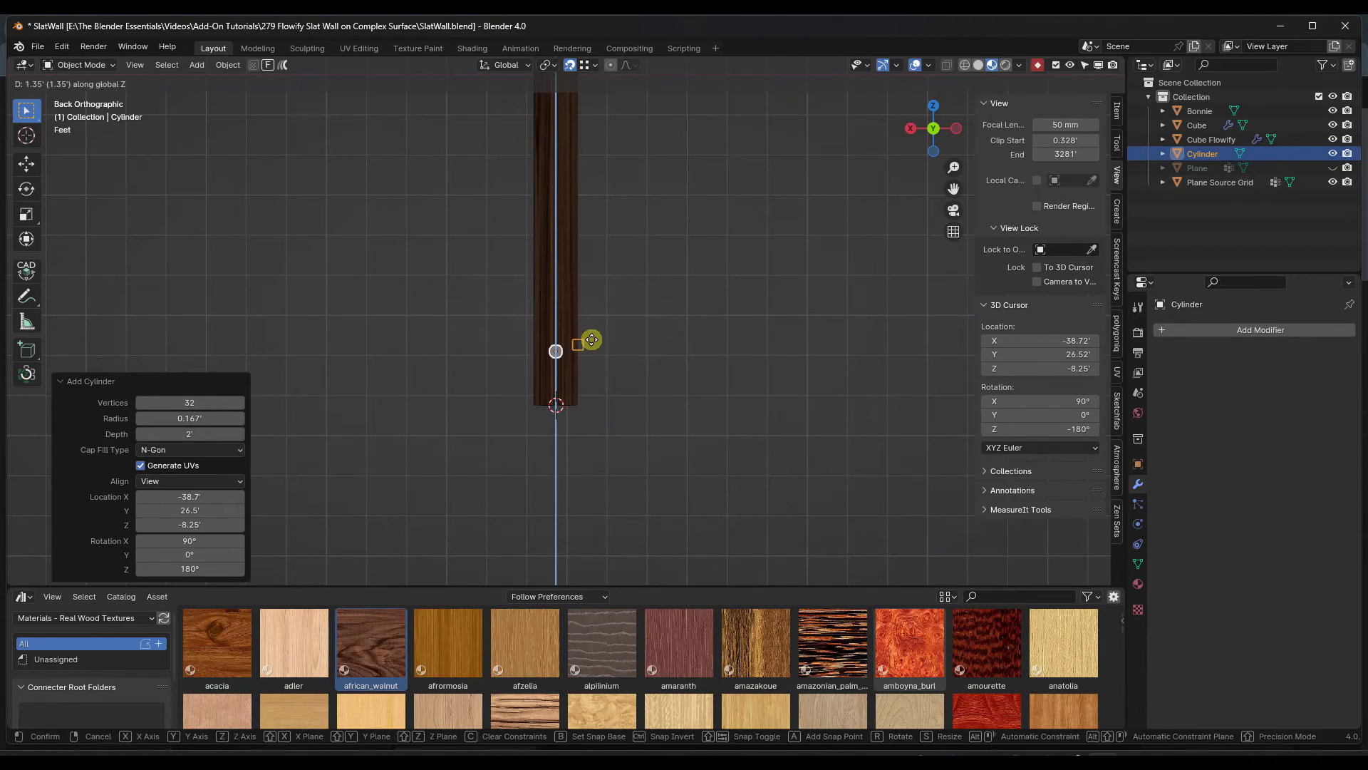
left_click(589, 339)
middle_click_drag(589, 339, 509, 379)
key("g")
key("y")
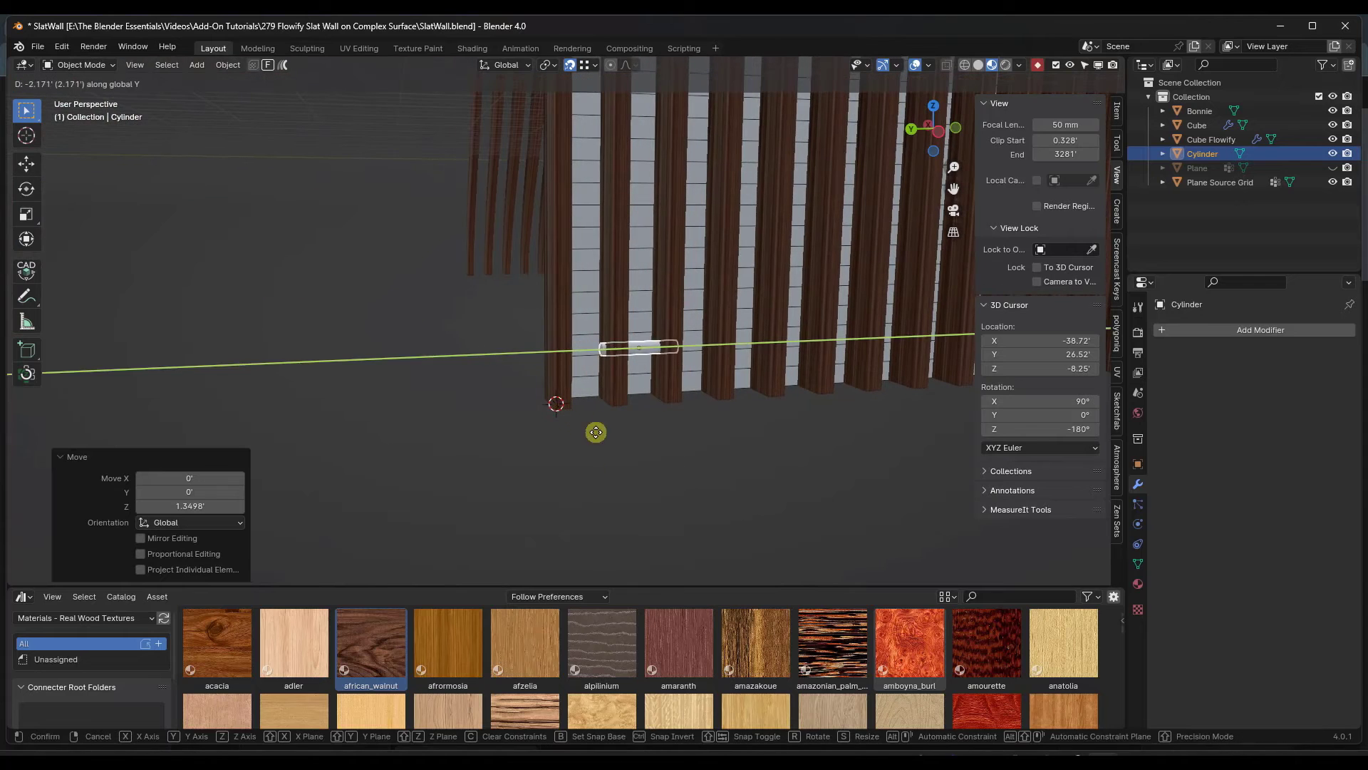
left_click(556, 494)
- In Edit Mode, move the cylinder's end face about -50.75' along Y past the last slat, and return to Object Mode
middle_click_drag(617, 467, 596, 378)
key("Tab")
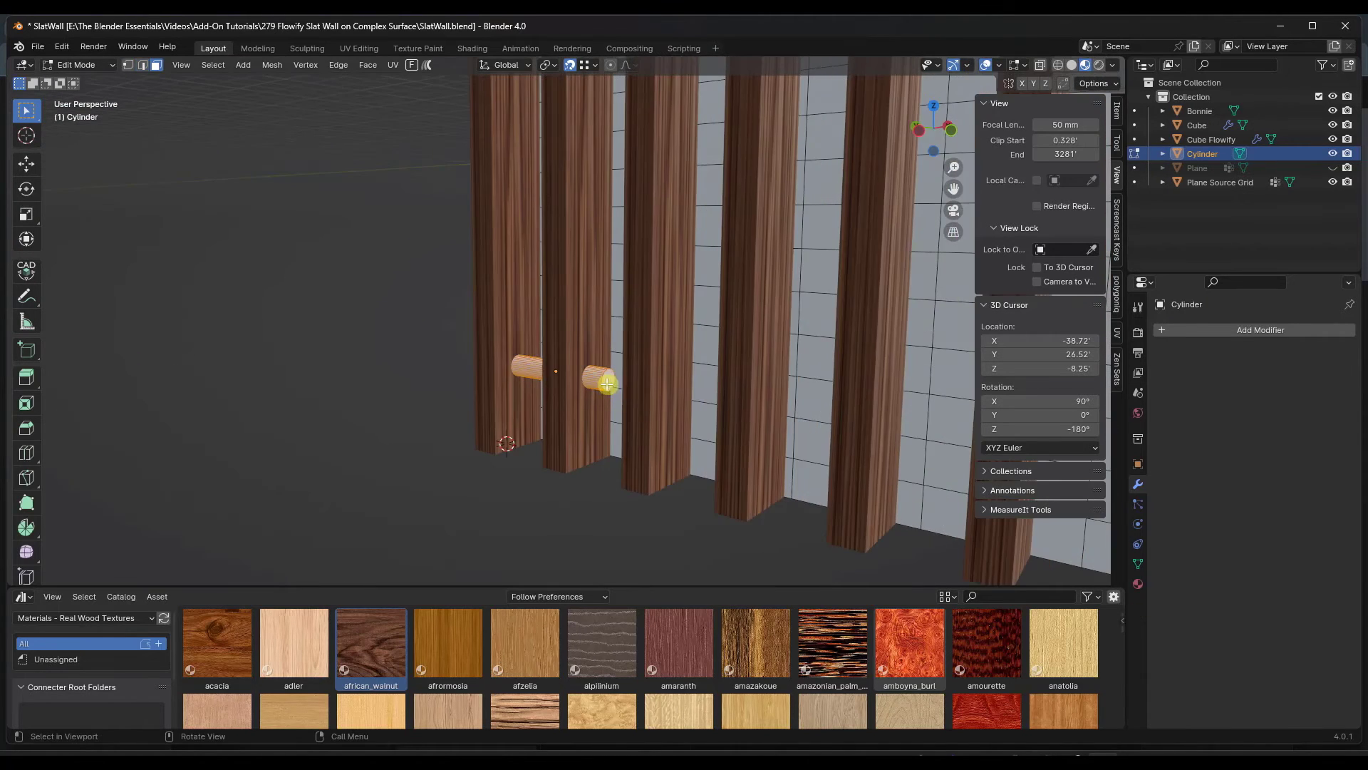
scroll(595, 379, "down", 8)
key("g")
key("y")
scroll(741, 386, "up", 10)
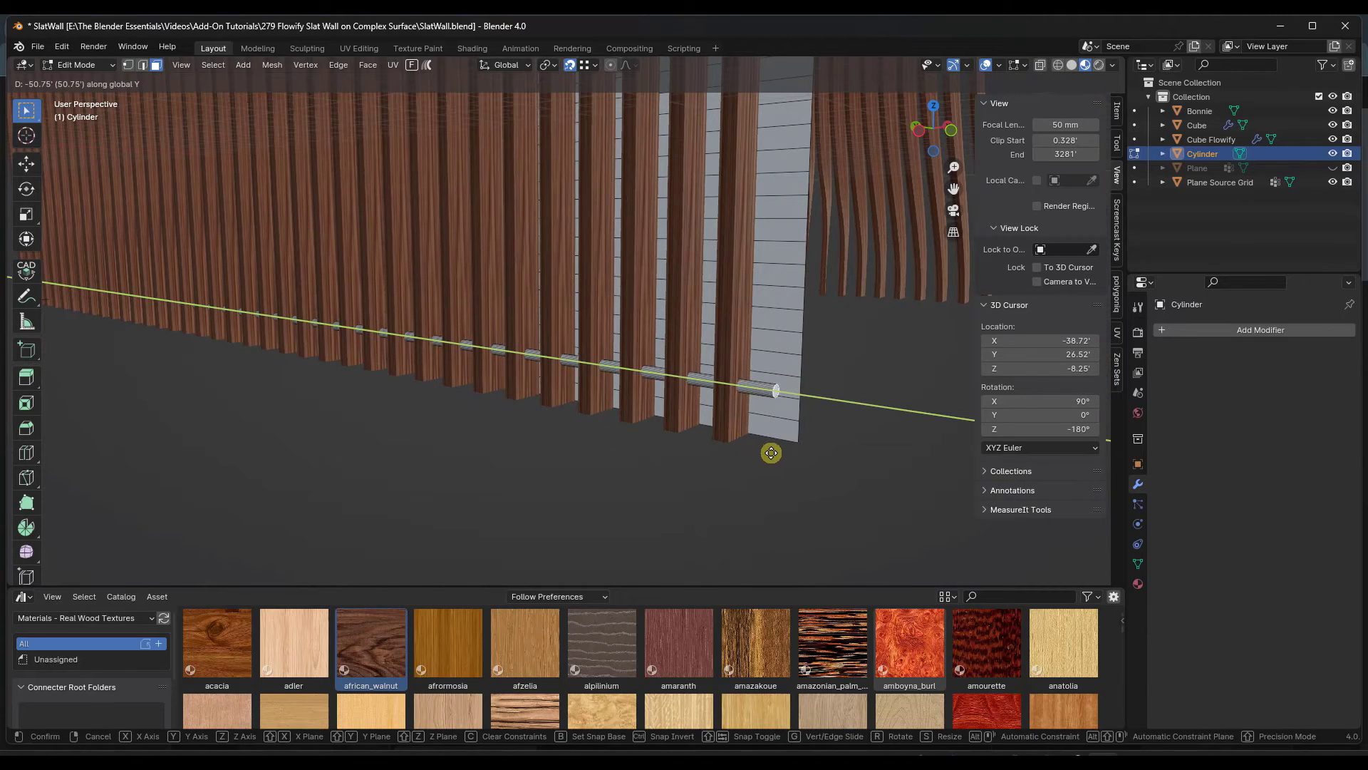
left_click(771, 452)
key("space")
key("Tab")
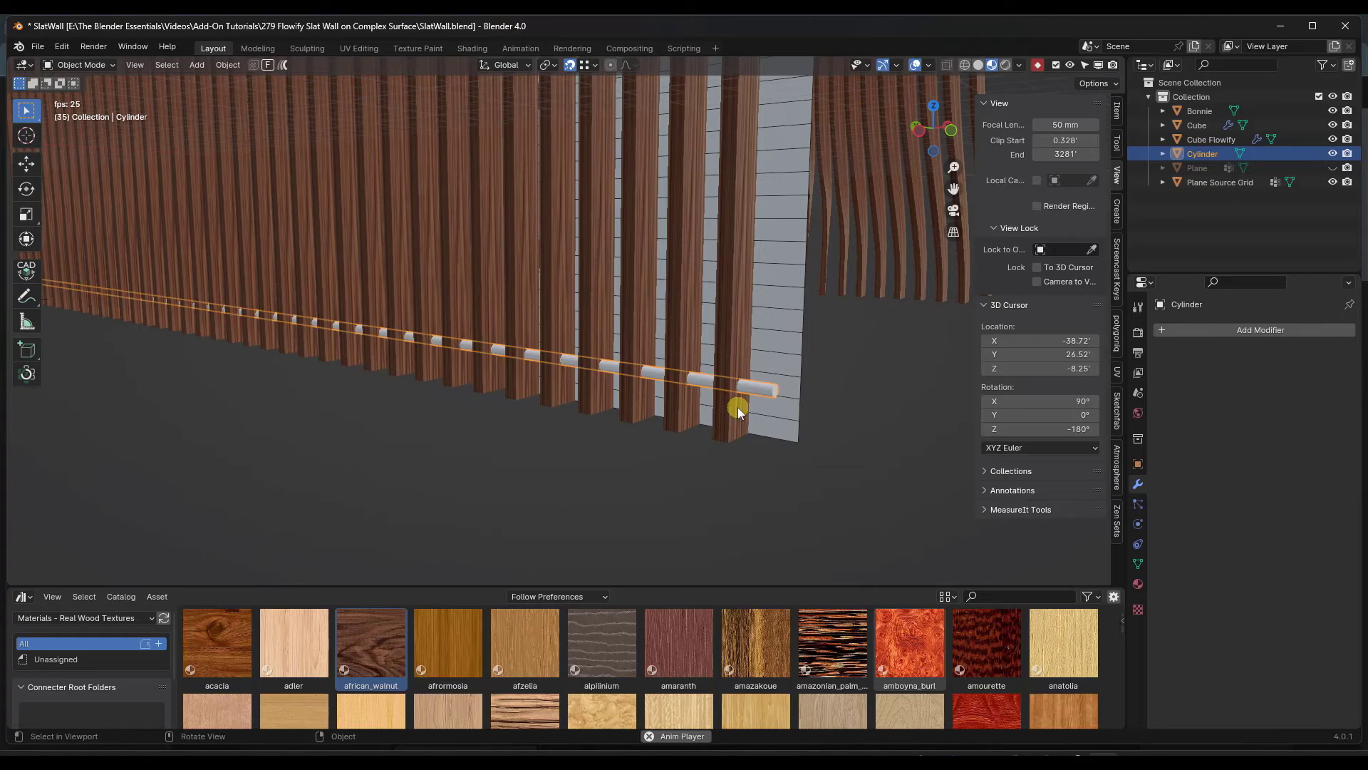
- Check both ends of the long rod against the flat slats and add an Array modifier to the rod
left_click(736, 401)
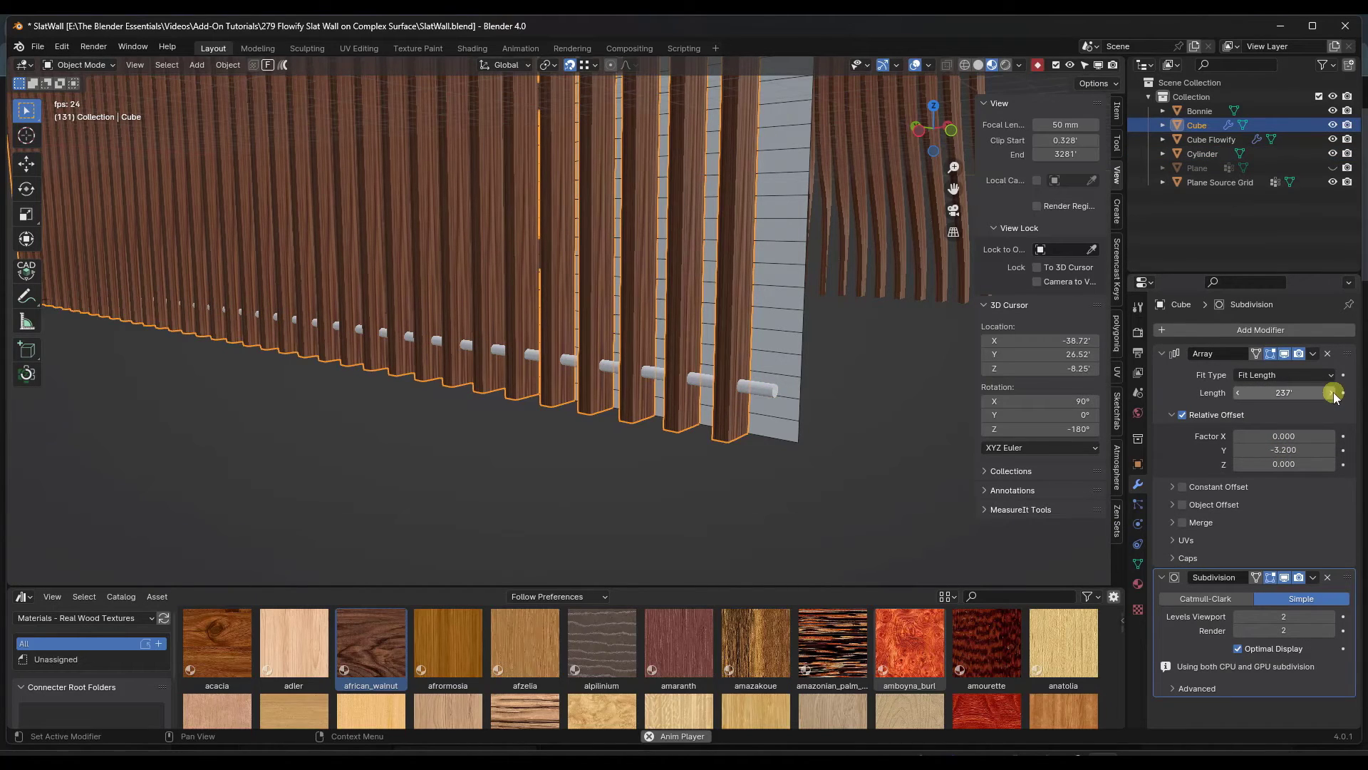
middle_click_drag(856, 442, 330, 395)
left_click(330, 395)
scroll(319, 392, "up", 4)
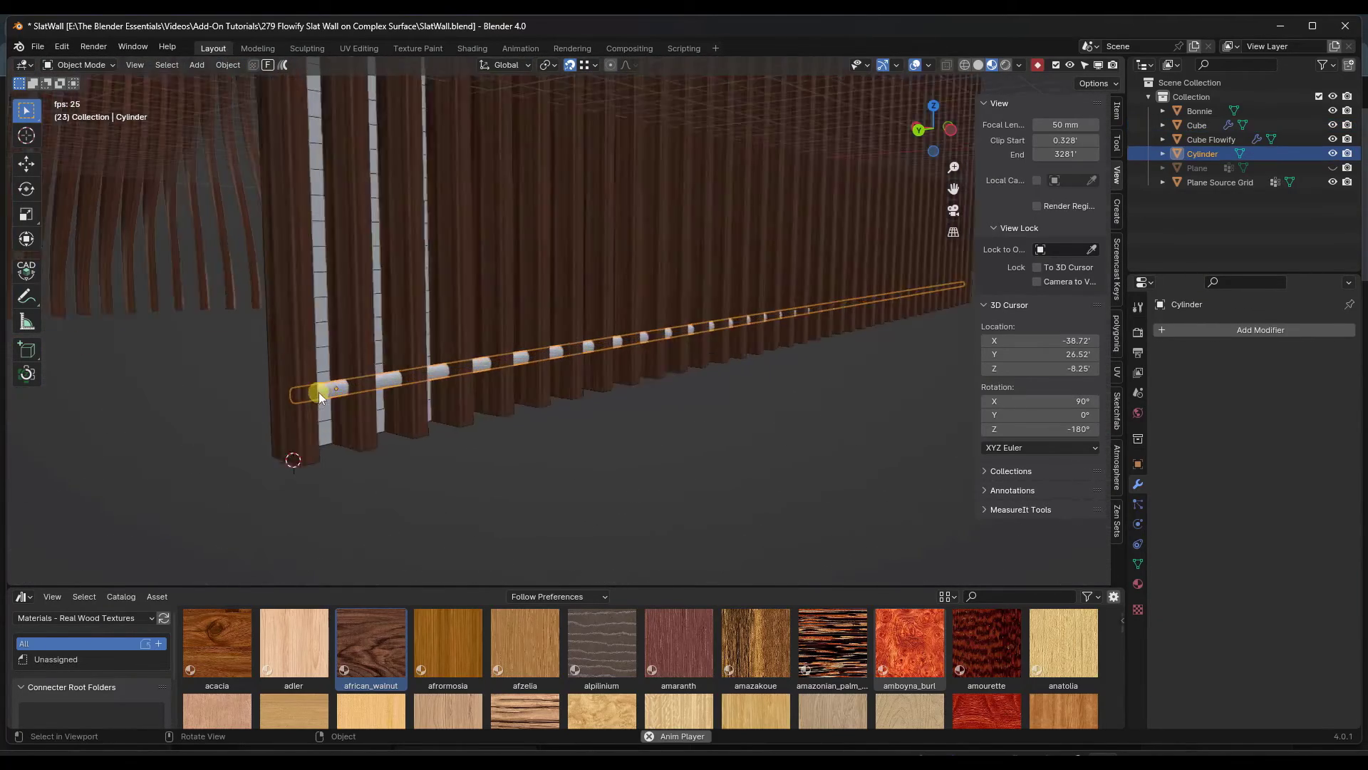
scroll(399, 402, "down", 3)
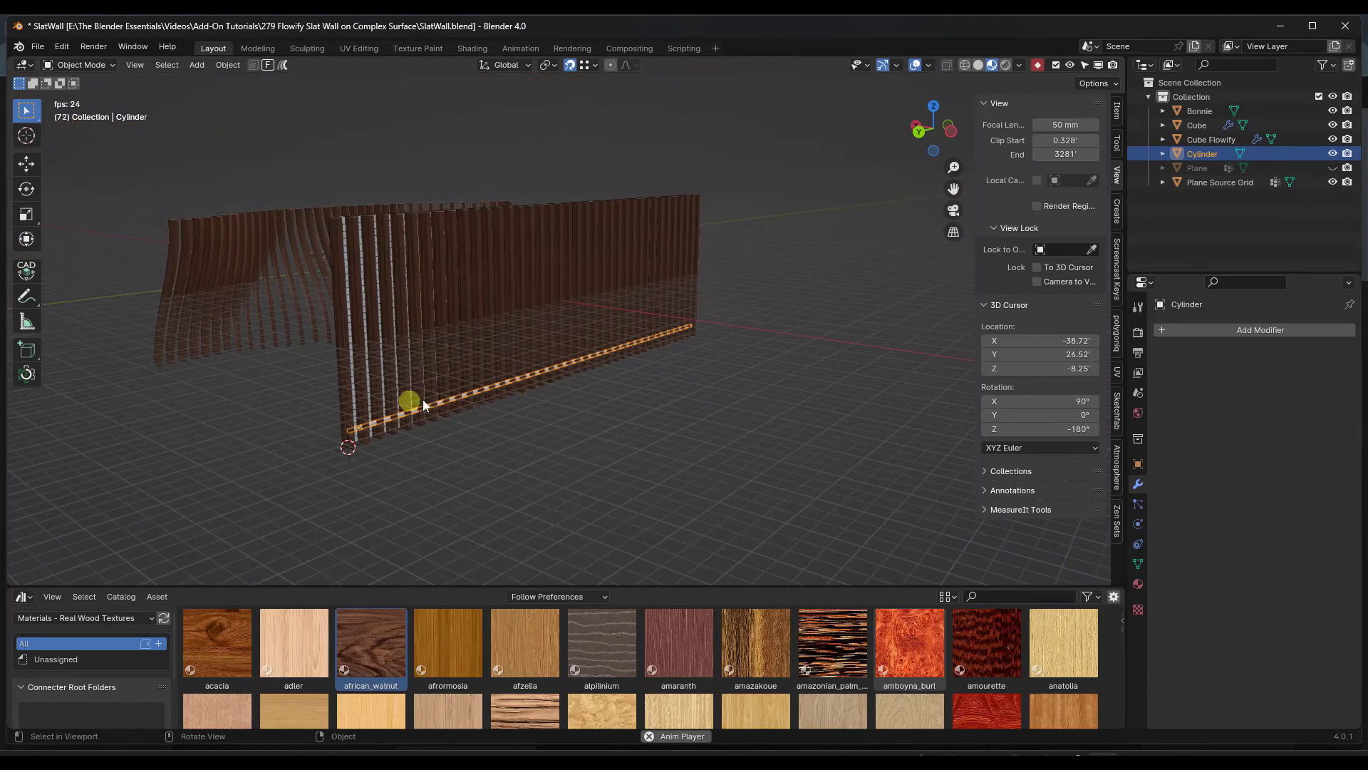
left_click(1246, 334)
mouse_move(1198, 335)
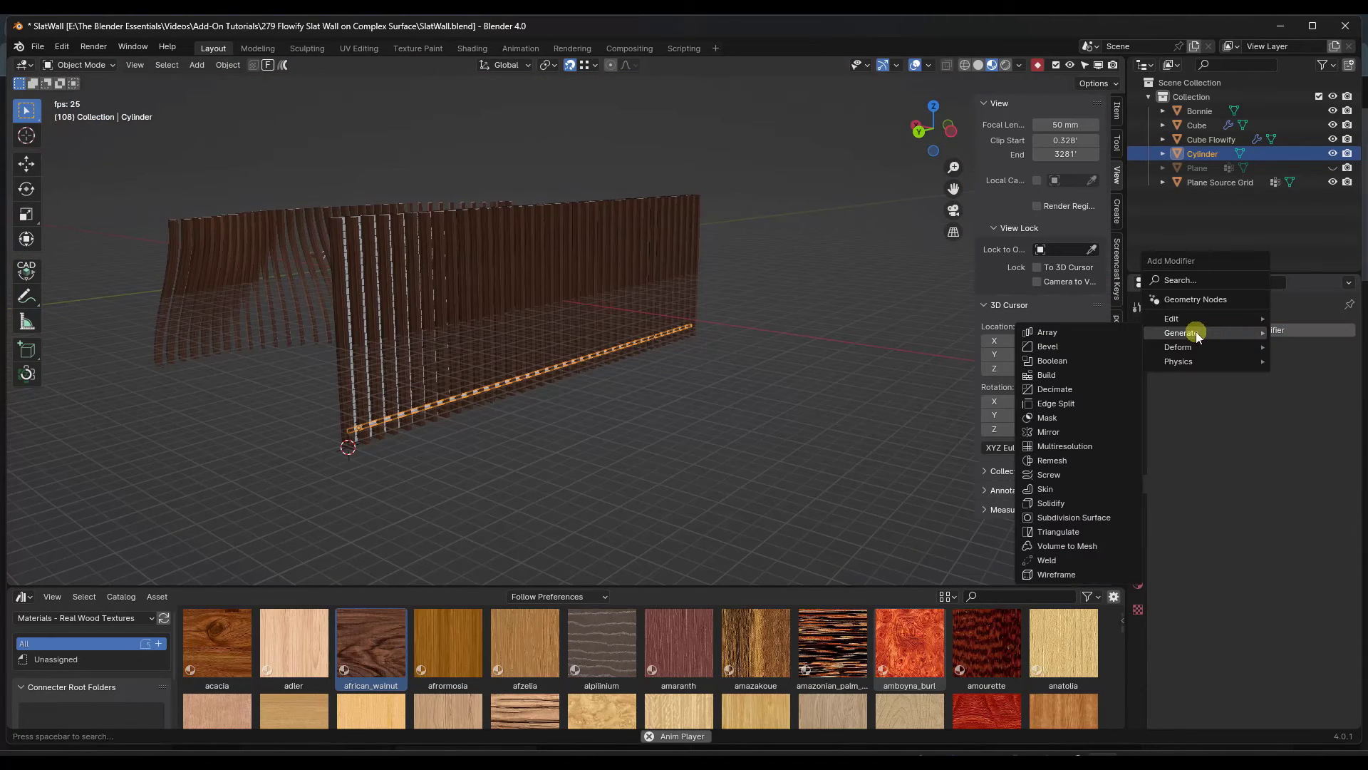
left_click(1062, 333)
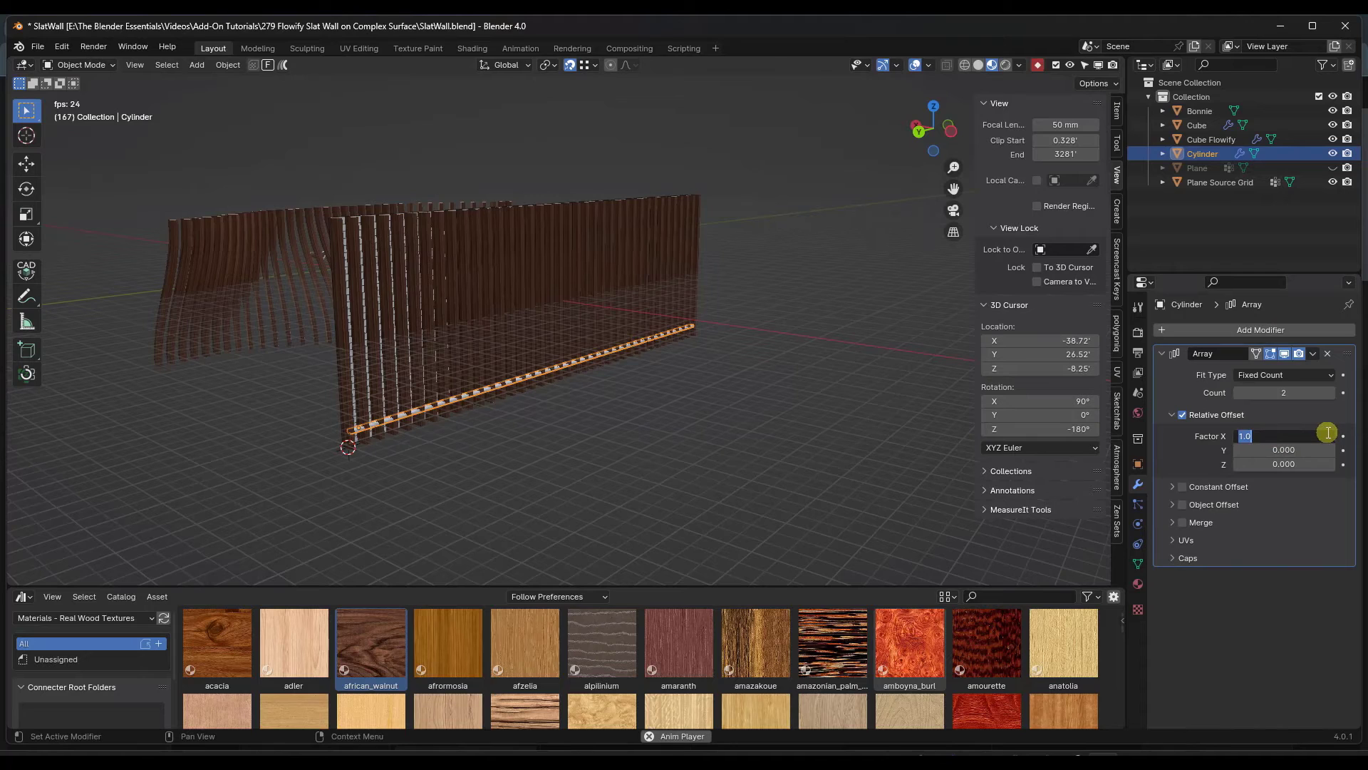
- Set the rod array's relative offset to X 0 and Y 9.6, with a count of 6
type("0")
key("Tab")
key("Tab")
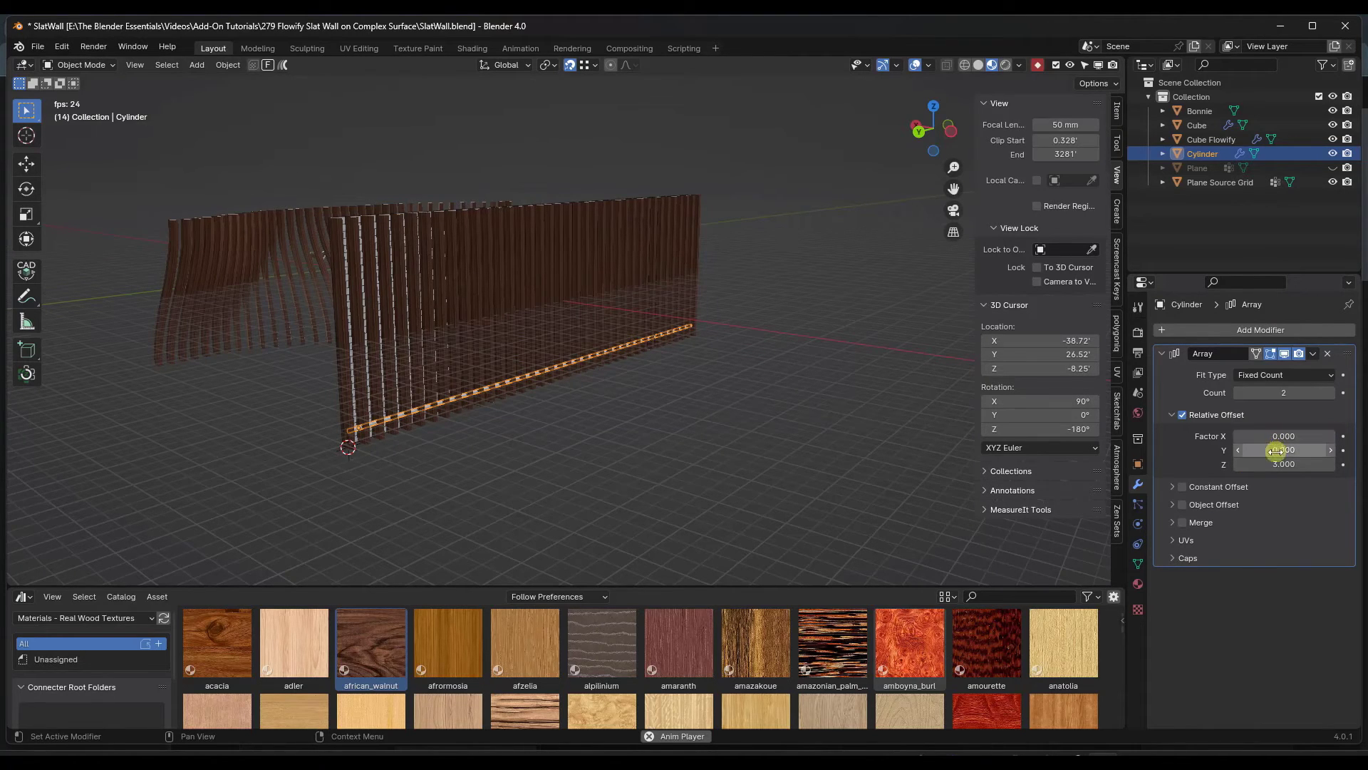
middle_click_drag(306, 453, 526, 377)
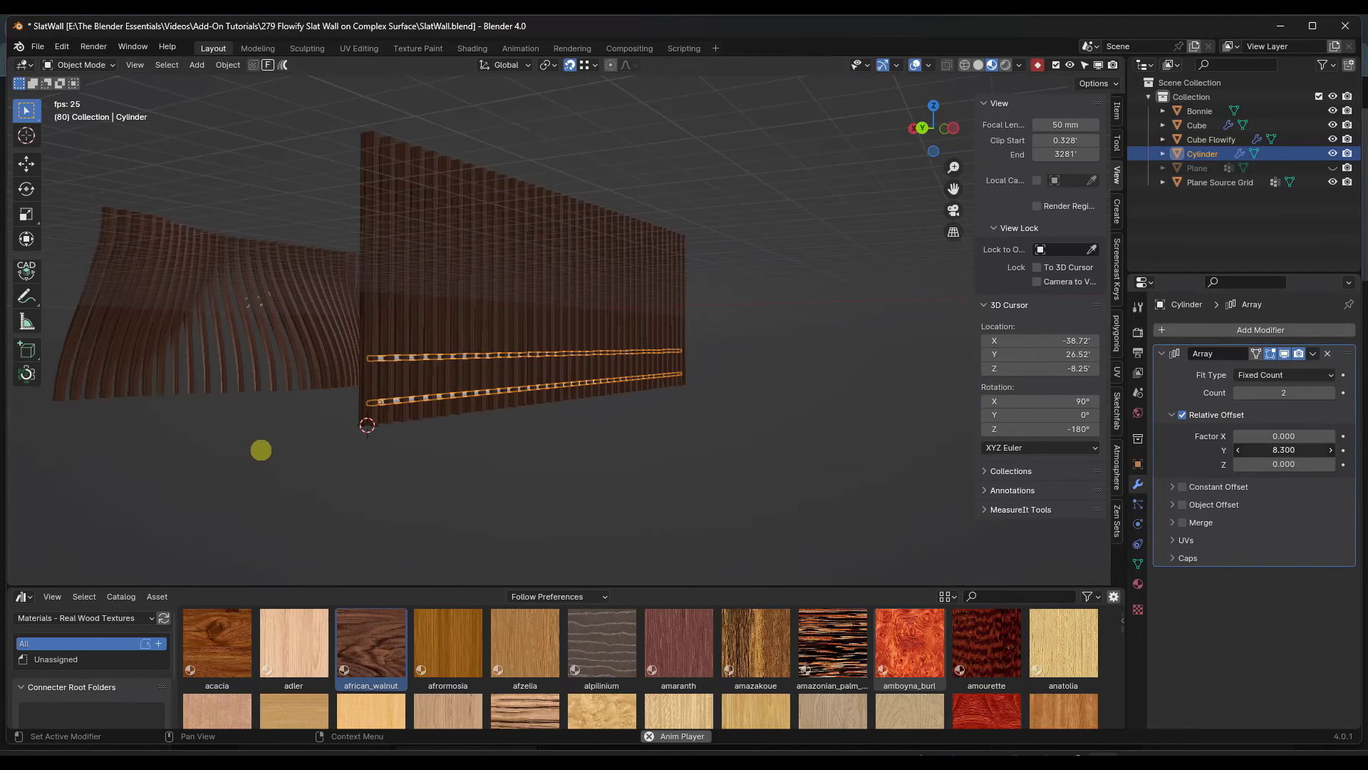
left_click(1334, 393)
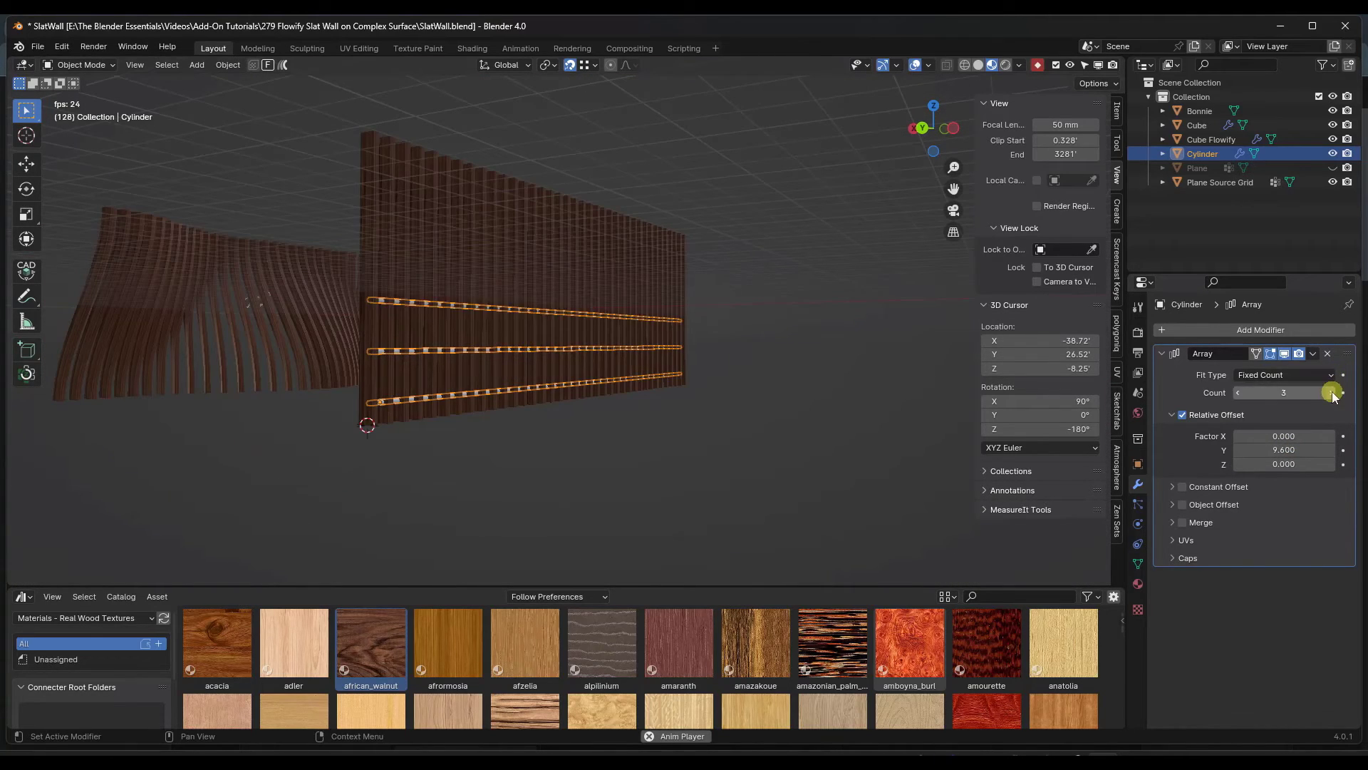
left_click(1331, 393)
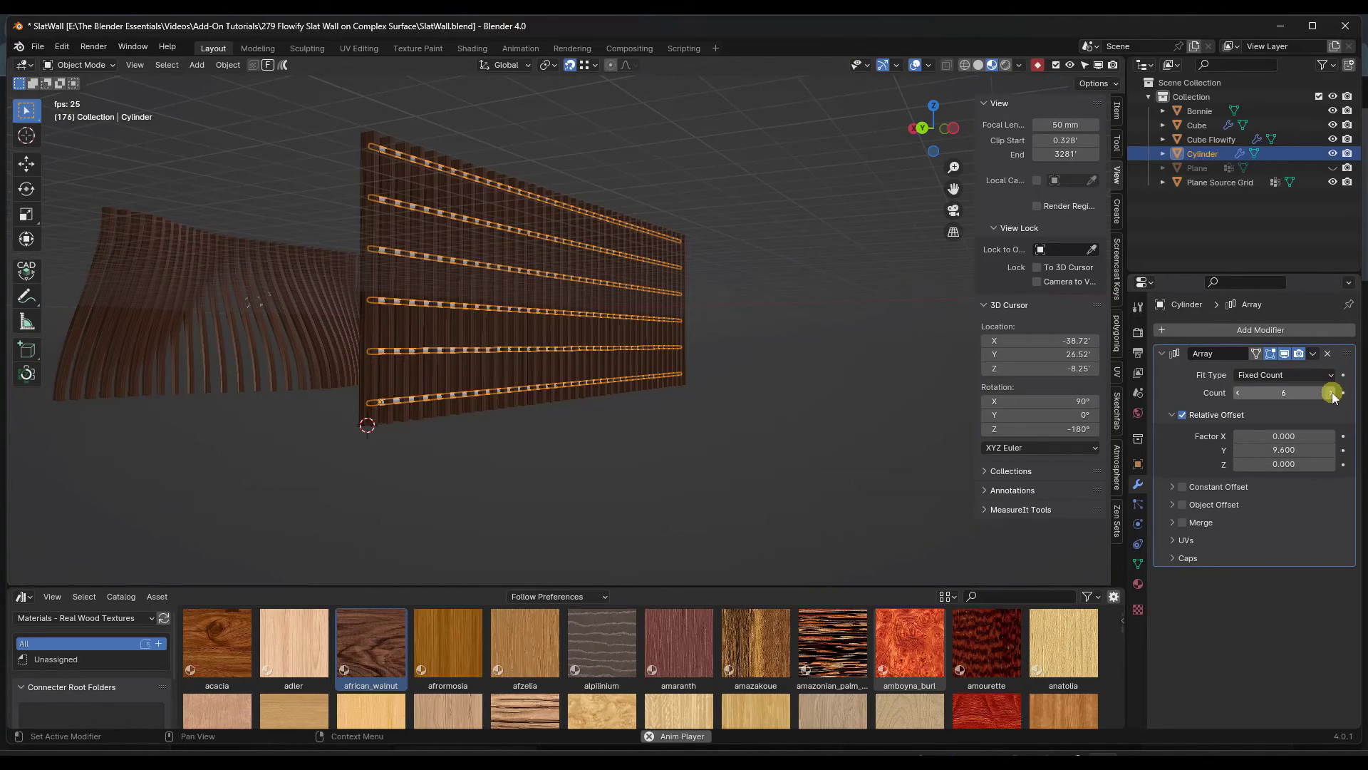
- Inspect the arrayed rods running through the slats and save the SlatWall file
middle_click_drag(784, 410, 405, 394)
key("Tab")
key("Tab")
left_click(37, 48)
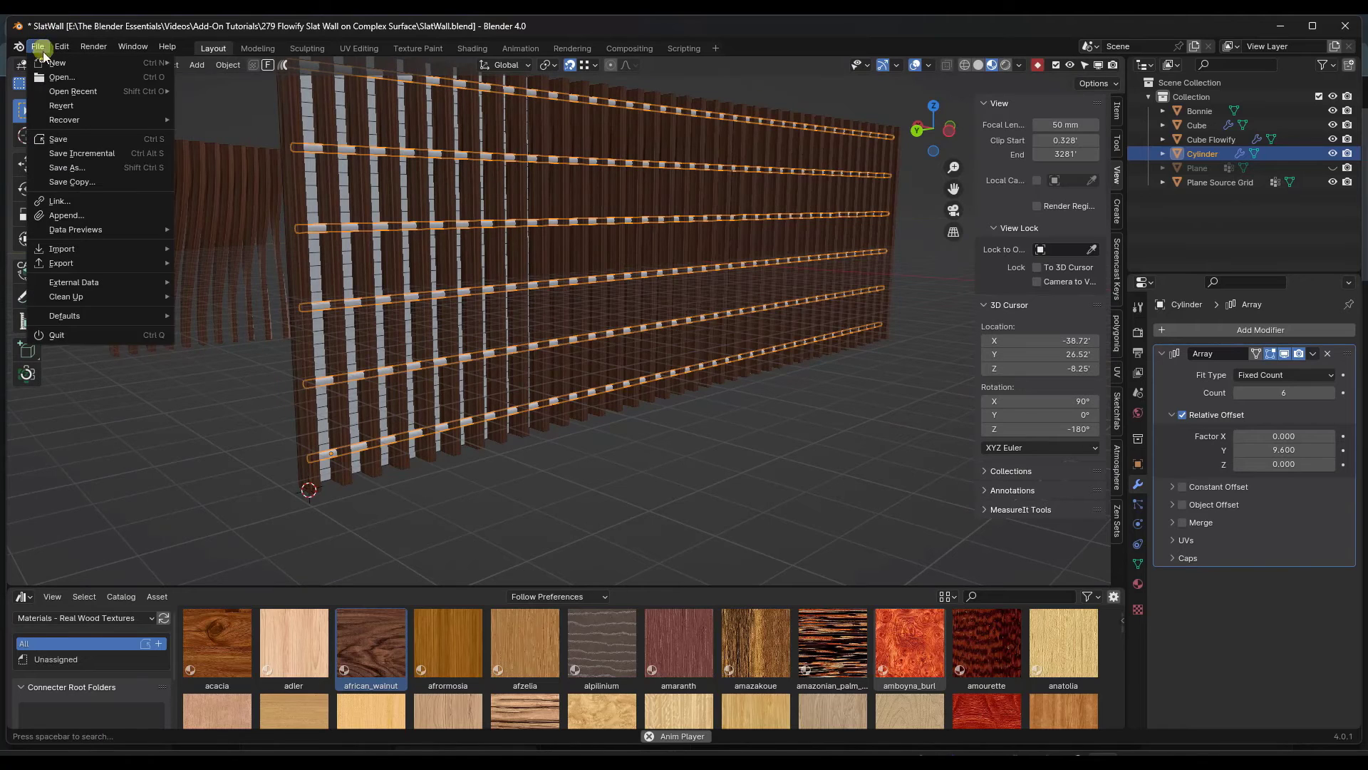
left_click(56, 139)
- Flowify the arrayed rods onto the curved surface, unhiding the target Plane and picking matching upper corners on the source grid and surface
middle_click_drag(366, 264, 369, 273)
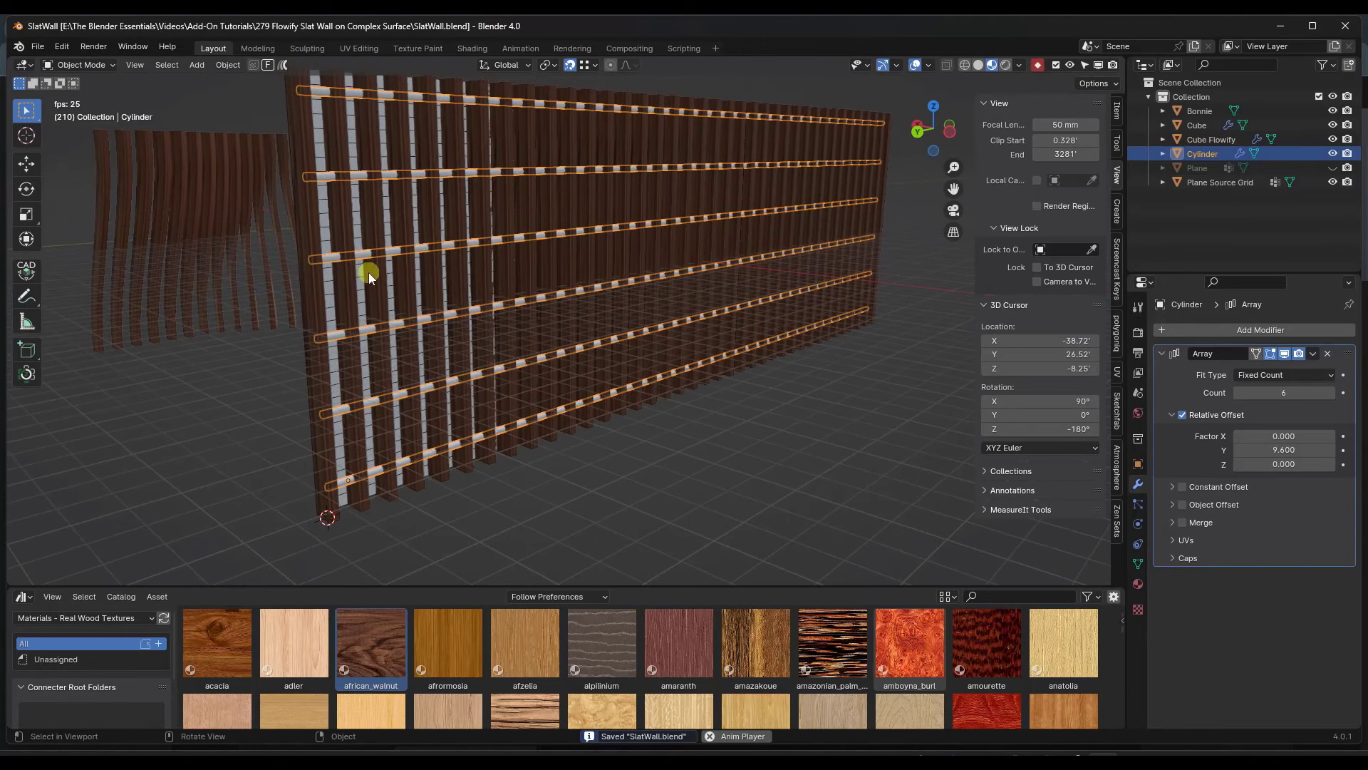
middle_click_drag(323, 177, 578, 190)
middle_click_drag(827, 159, 379, 141)
right_click(379, 141)
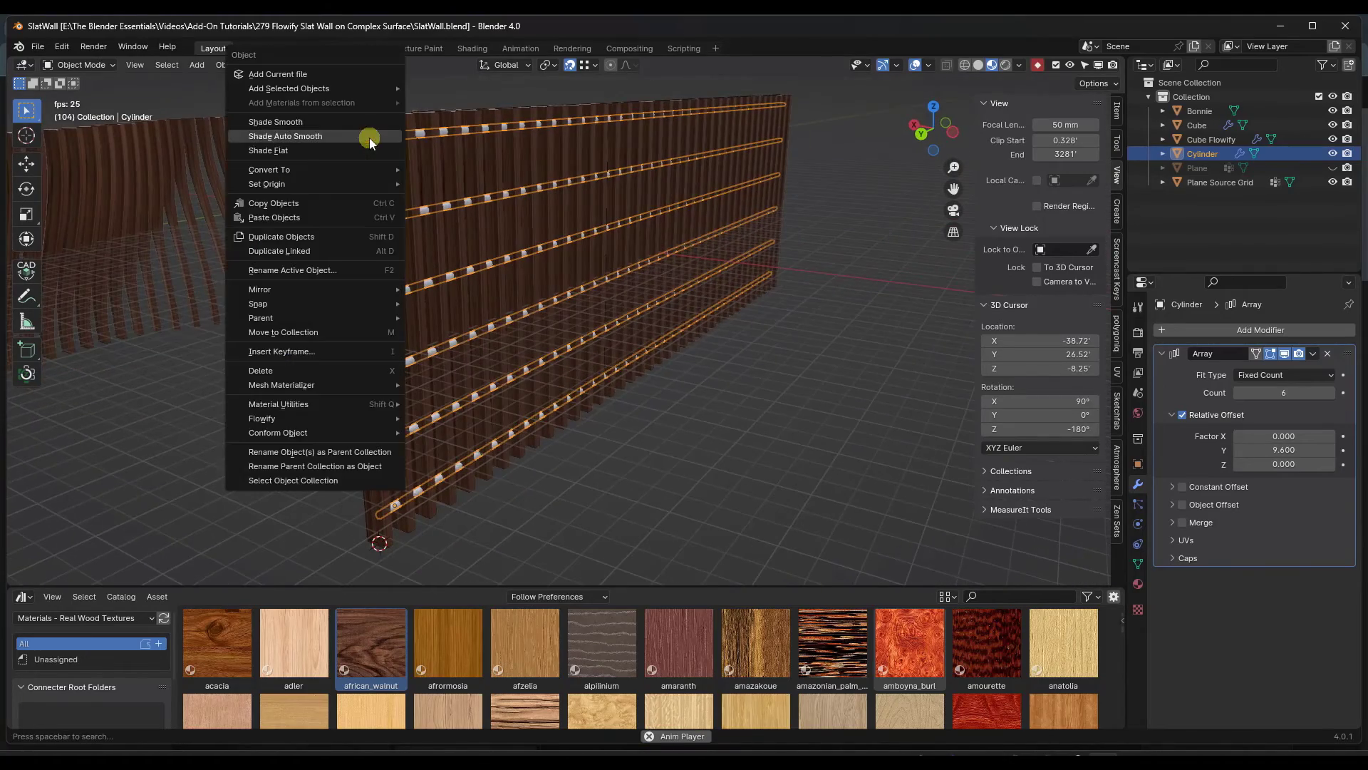
mouse_move(285, 418)
left_click(435, 418)
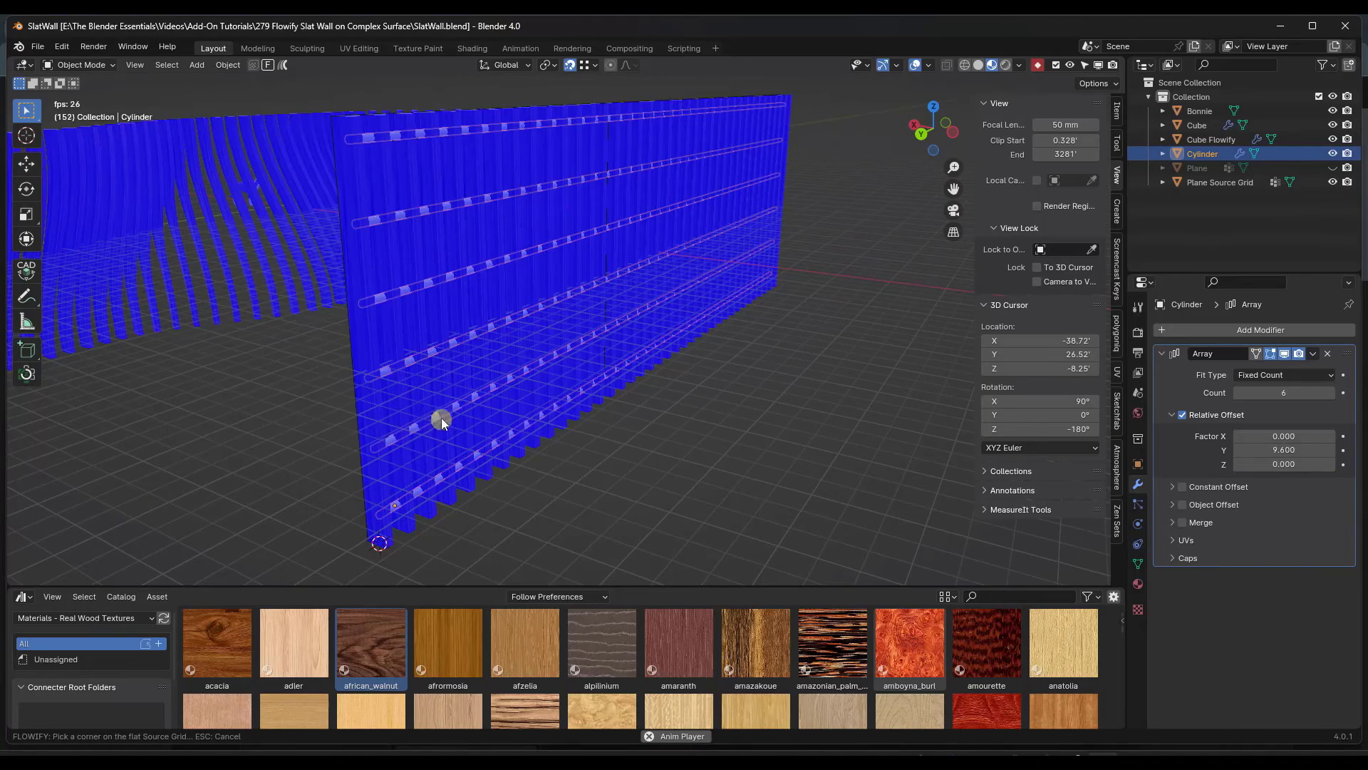
middle_click_drag(331, 117, 768, 214)
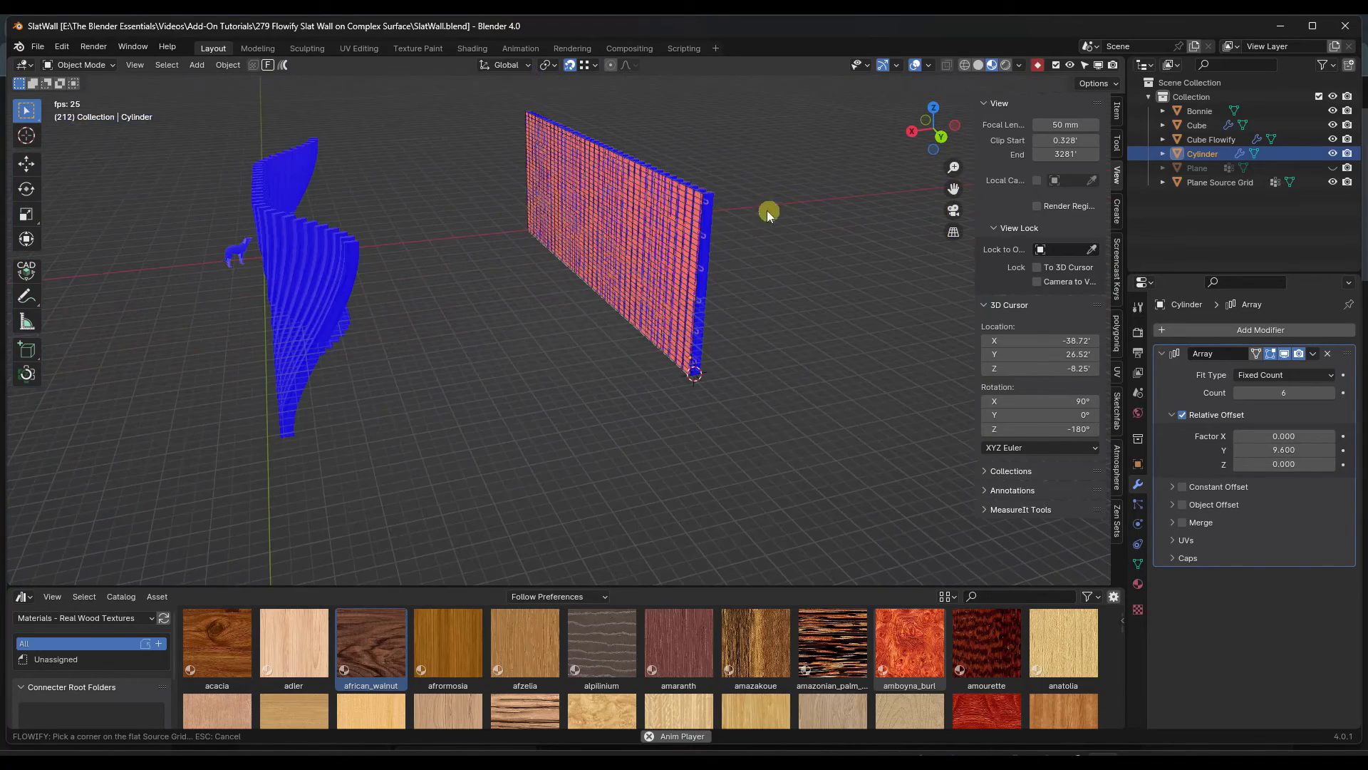
left_click(1332, 168)
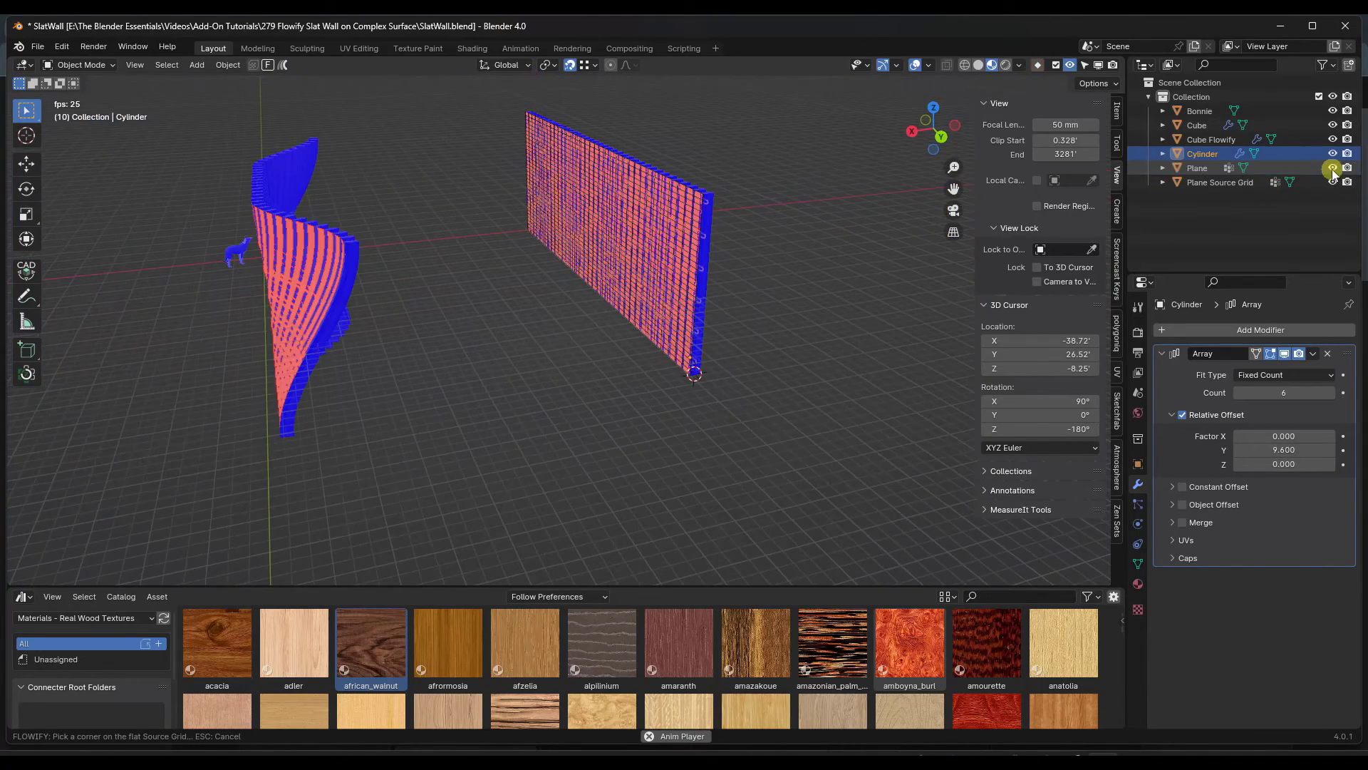
left_click(700, 193)
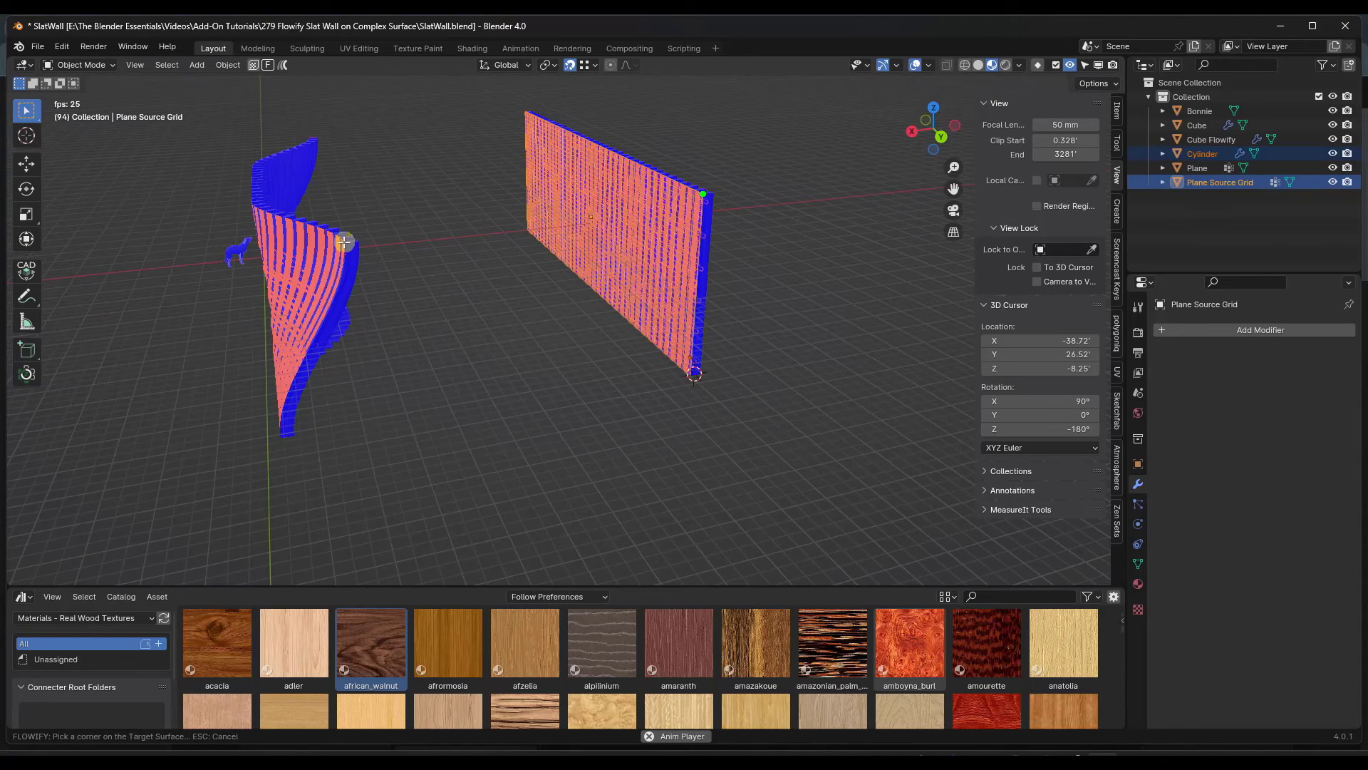
left_click(345, 243)
- In Edit Mode, add 44 evenly spaced loop cuts along the flat rod without sliding them, and return to Object Mode
middle_click_drag(509, 276, 199, 225)
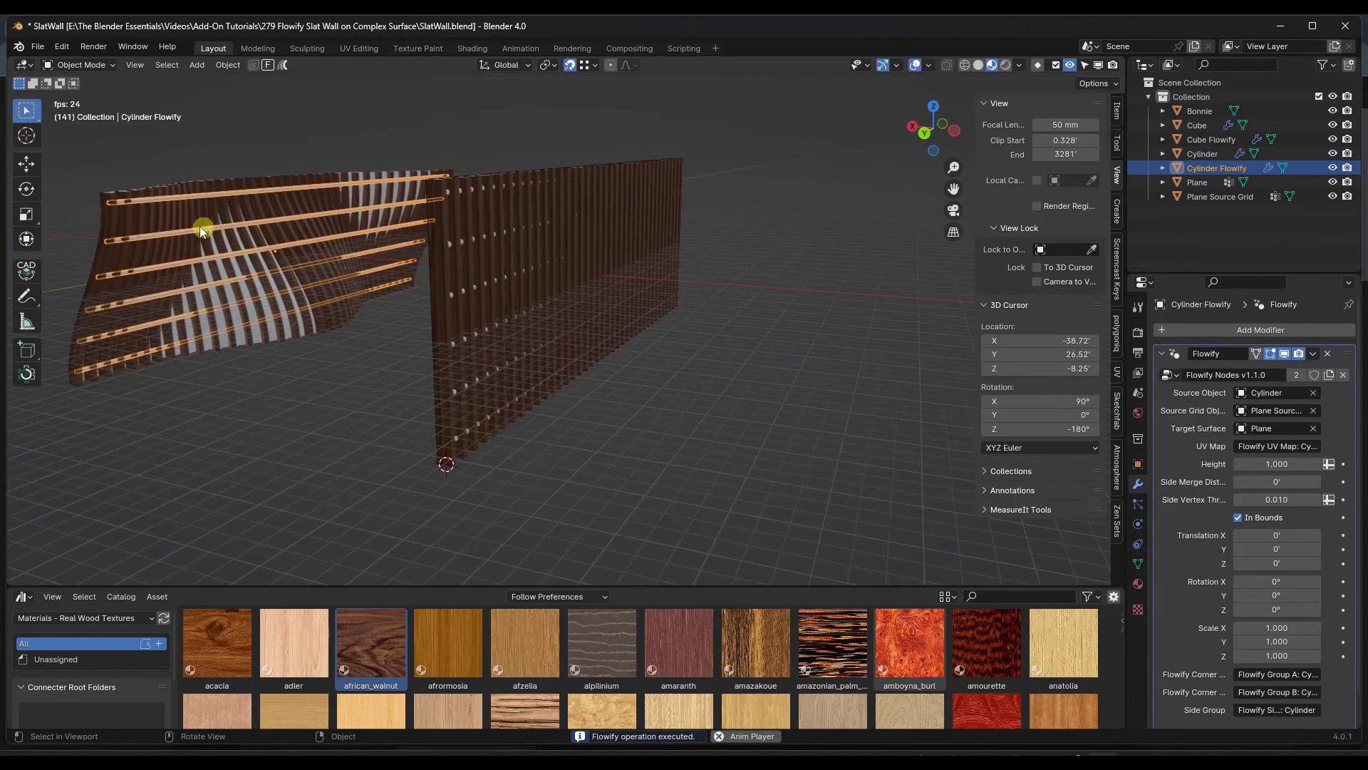
scroll(225, 207, "up", 2)
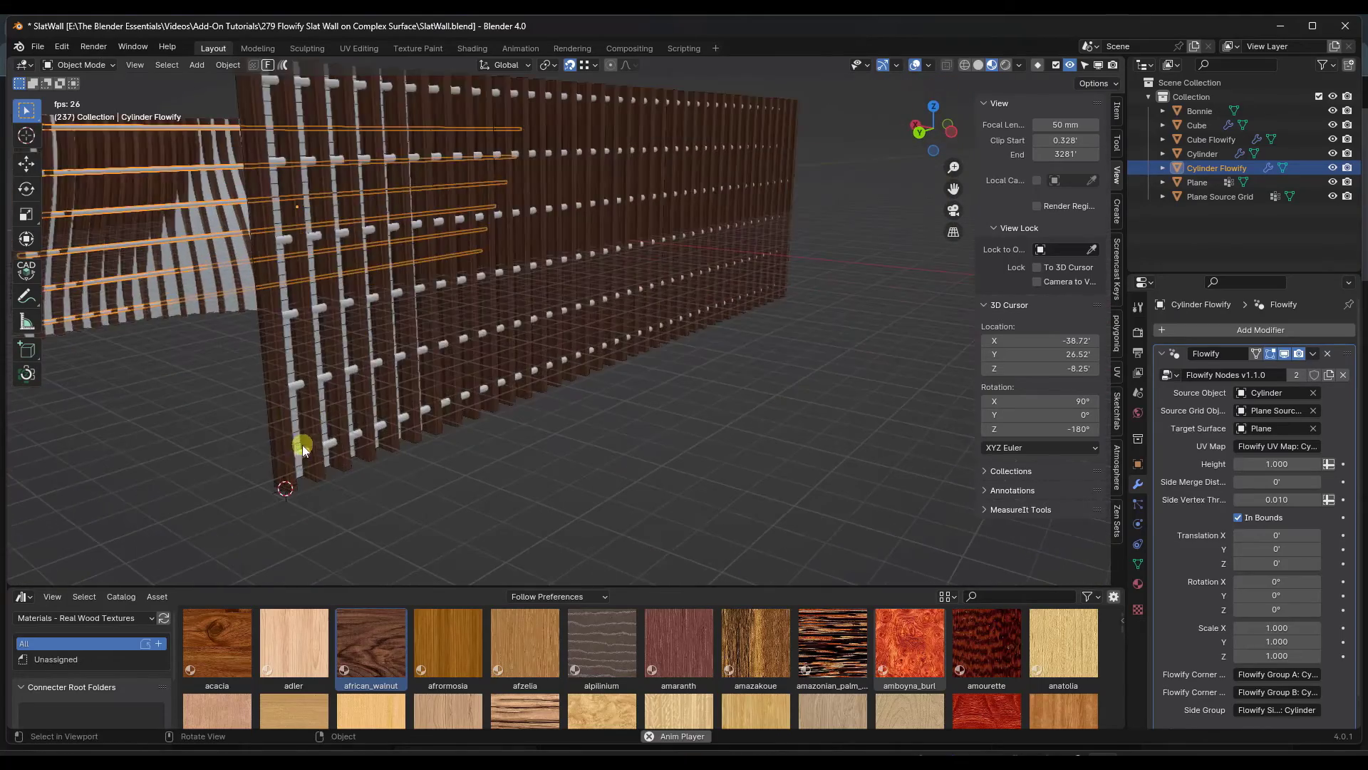
left_click(311, 452)
key("Tab")
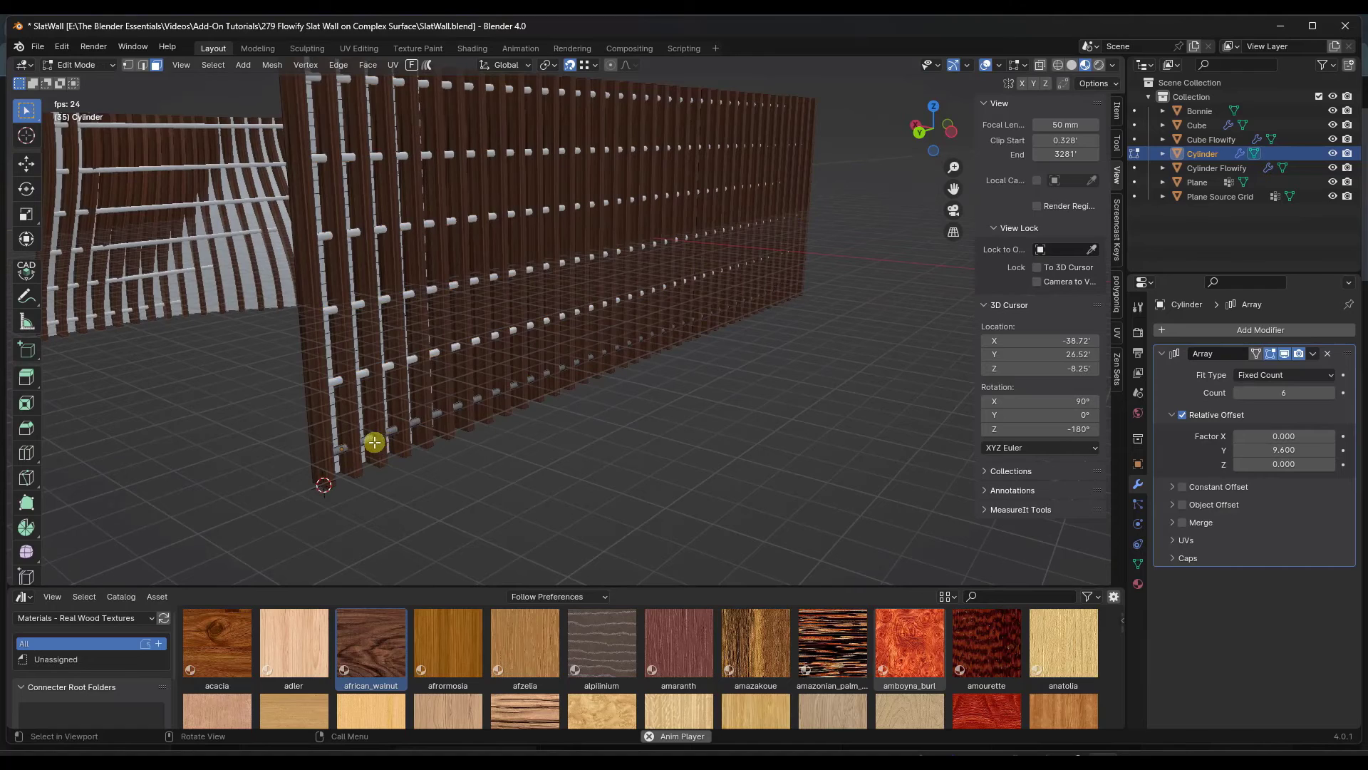
key("ctrl+r")
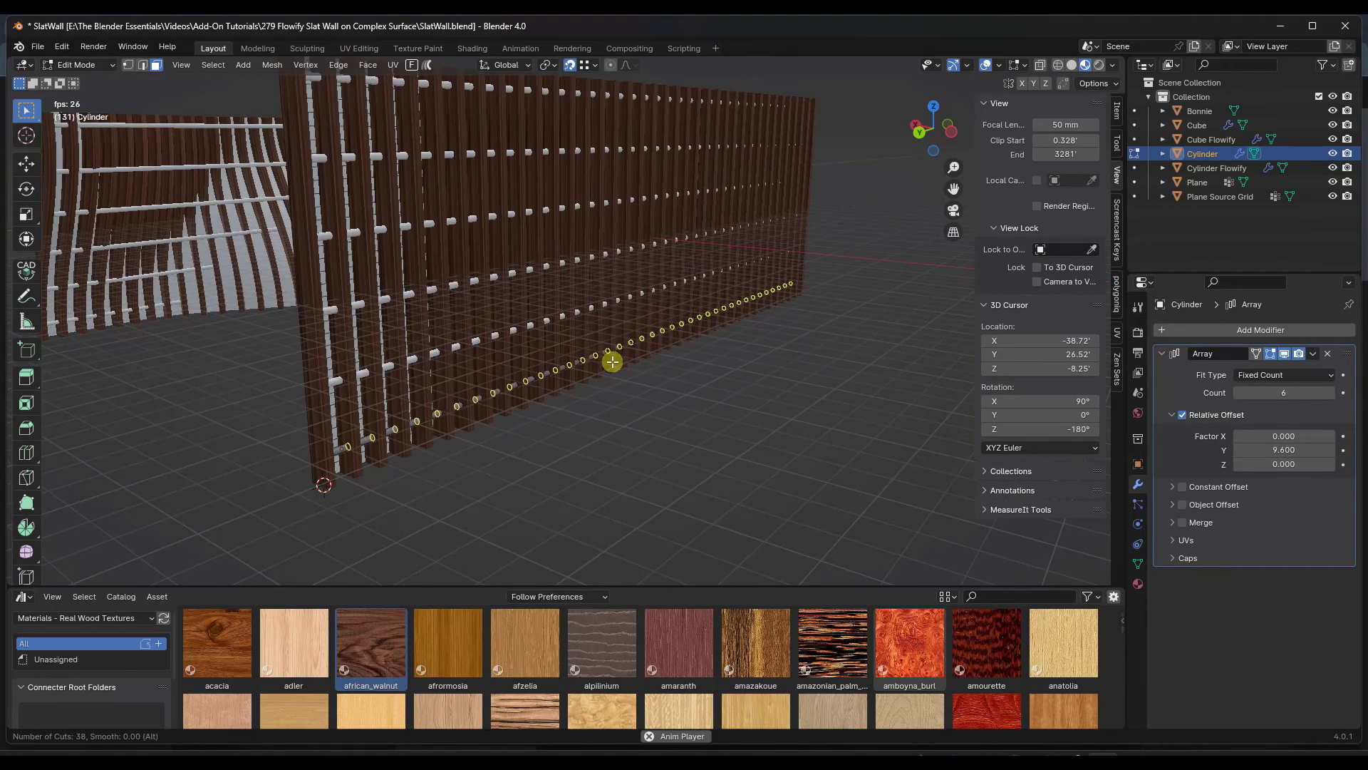
scroll(611, 362, "up", 3)
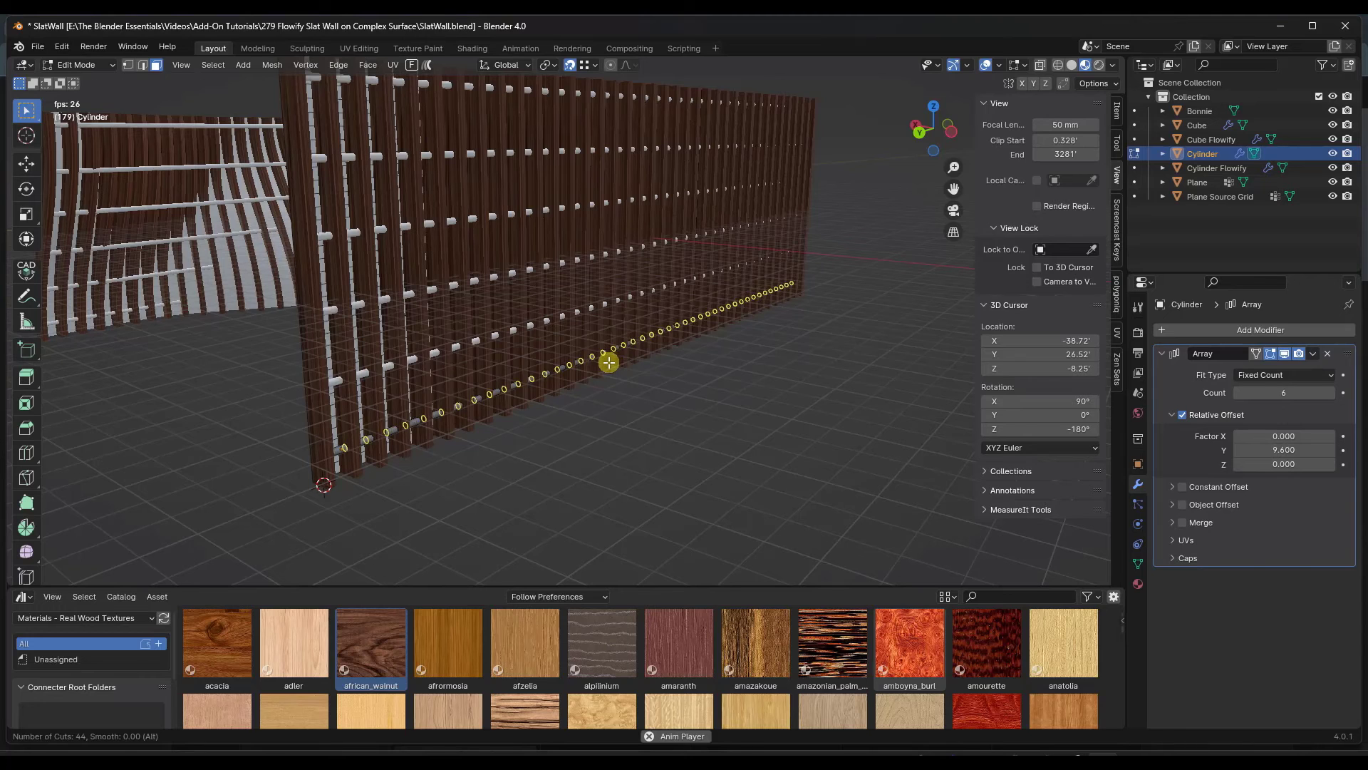
left_click(609, 362)
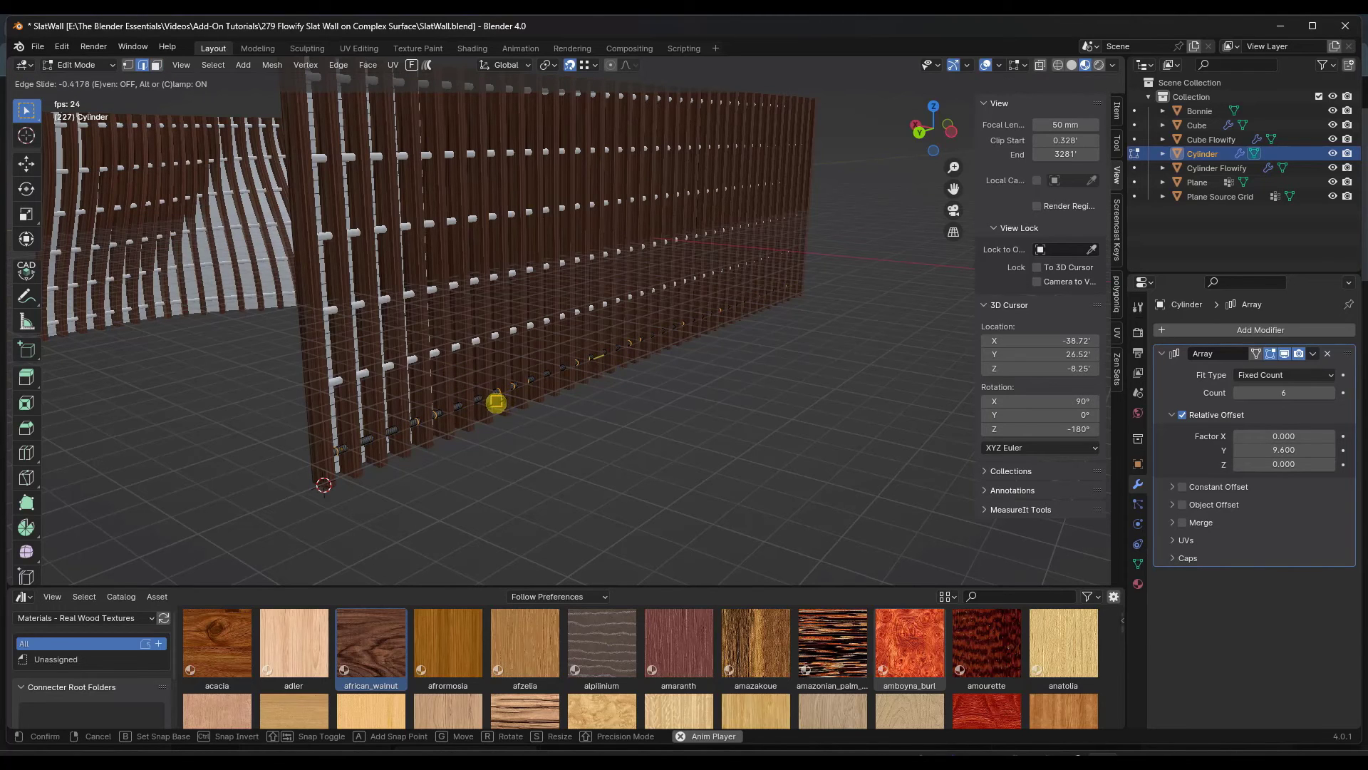
right_click(419, 413)
key("Tab")
- Hide the curved target Plane behind the bent slats and inspect the rods following the surface
middle_click_drag(563, 401, 50, 254)
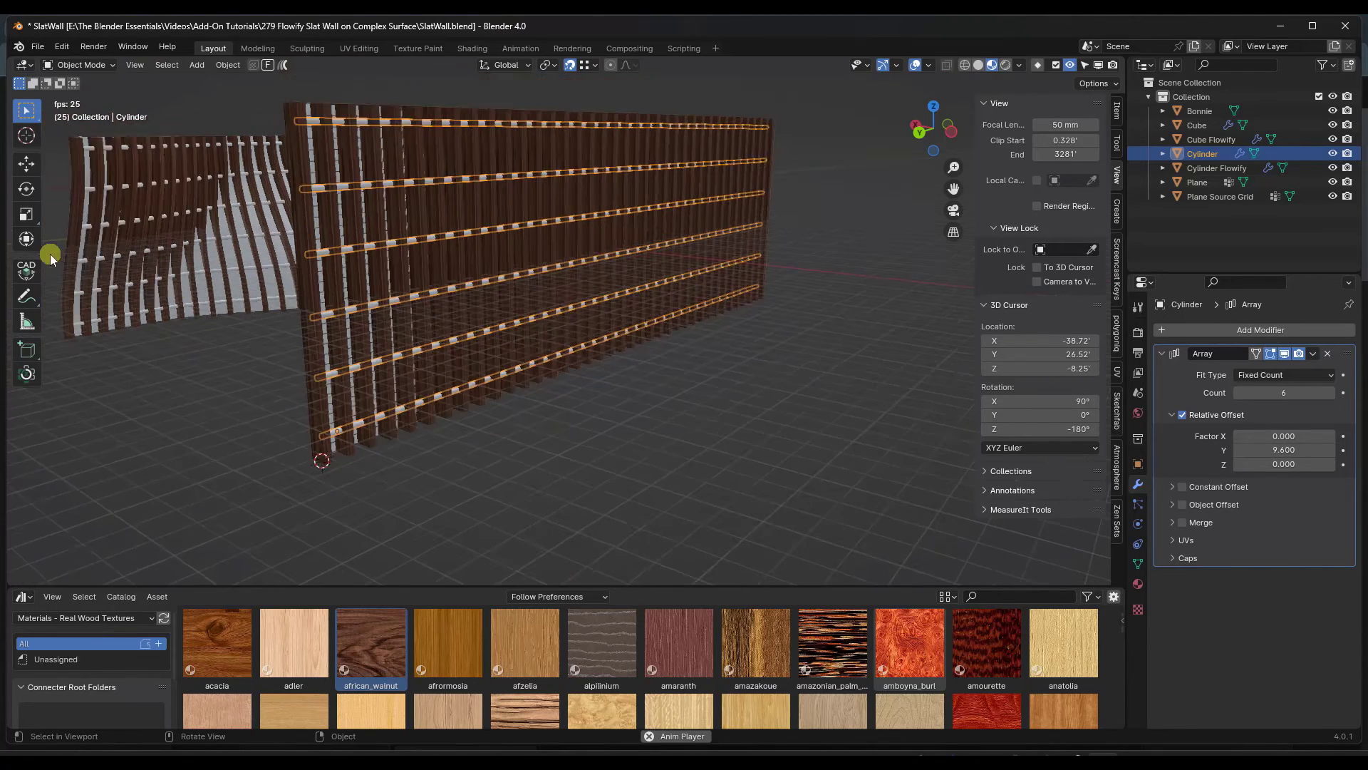
scroll(106, 280, "up", 6)
scroll(139, 293, "down", 8)
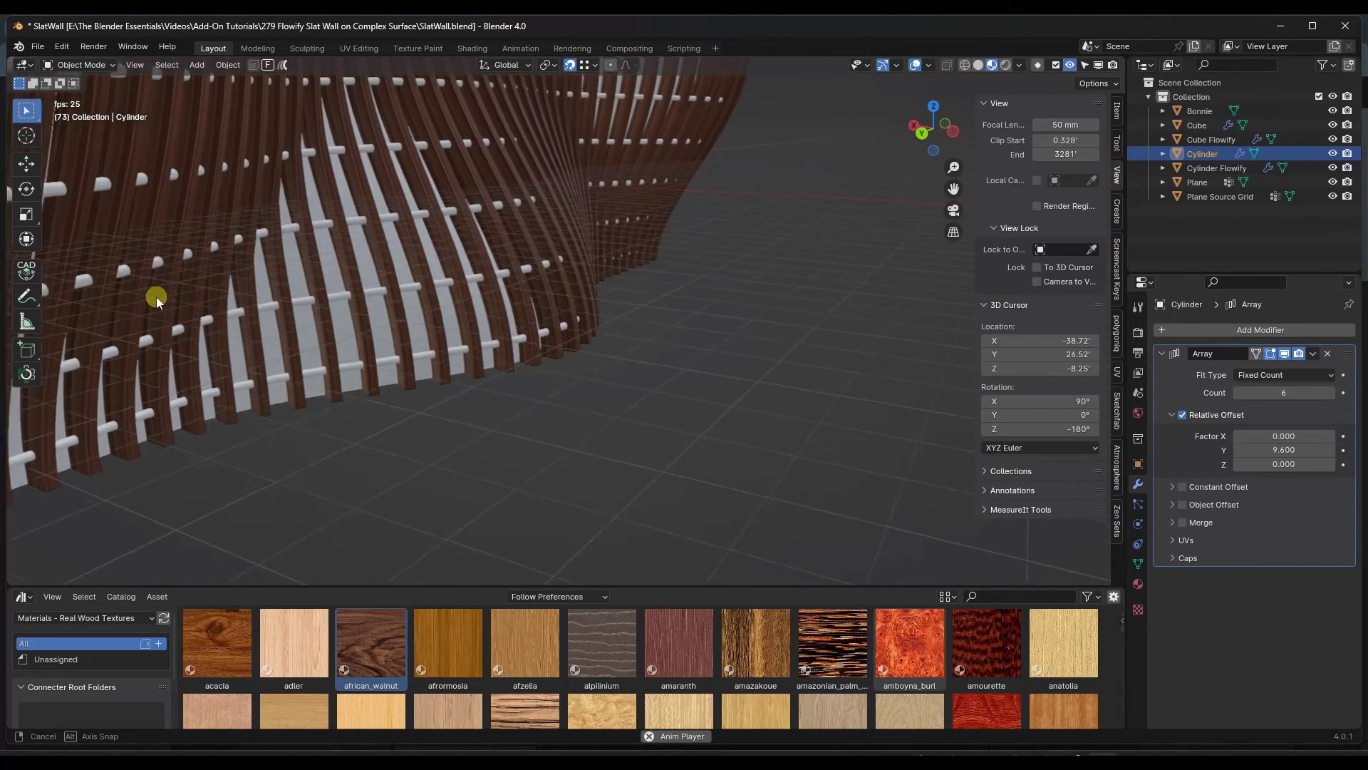
left_click(260, 298)
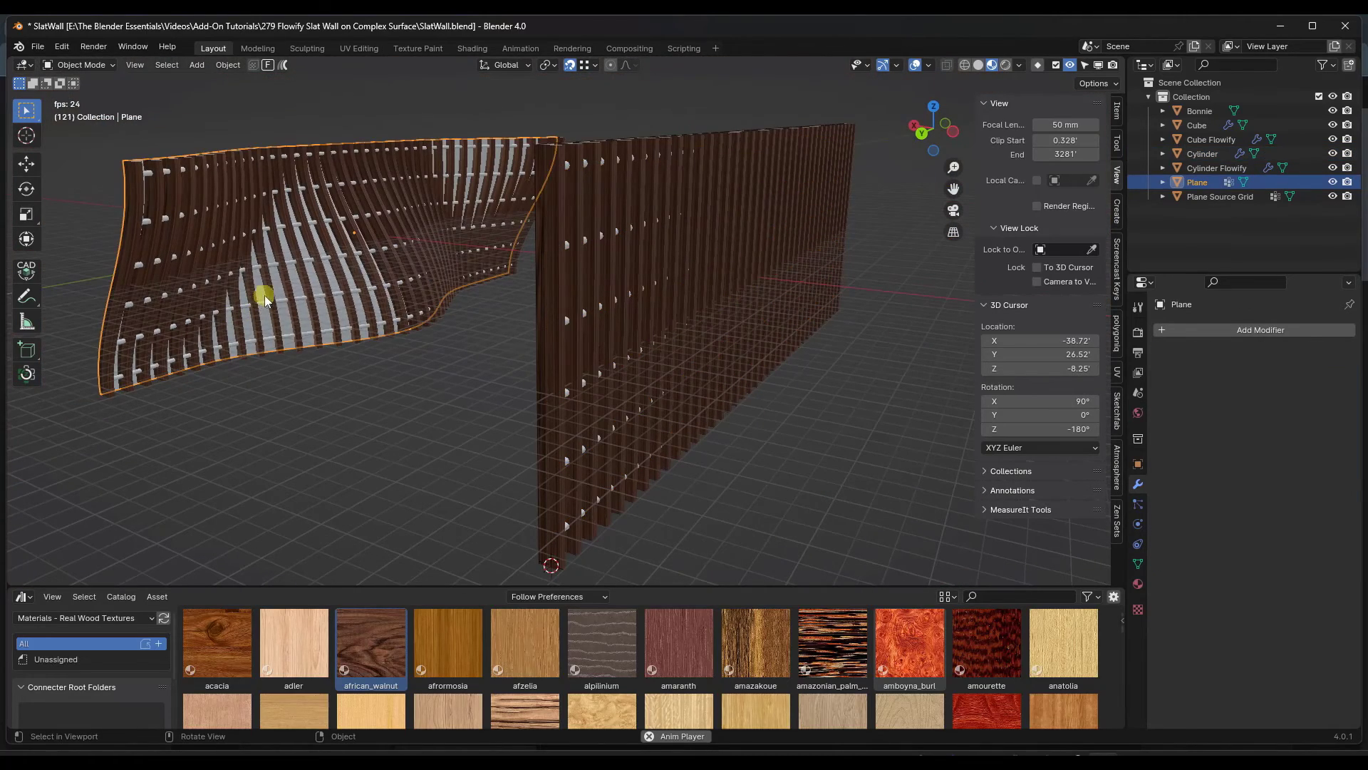
left_click(264, 306)
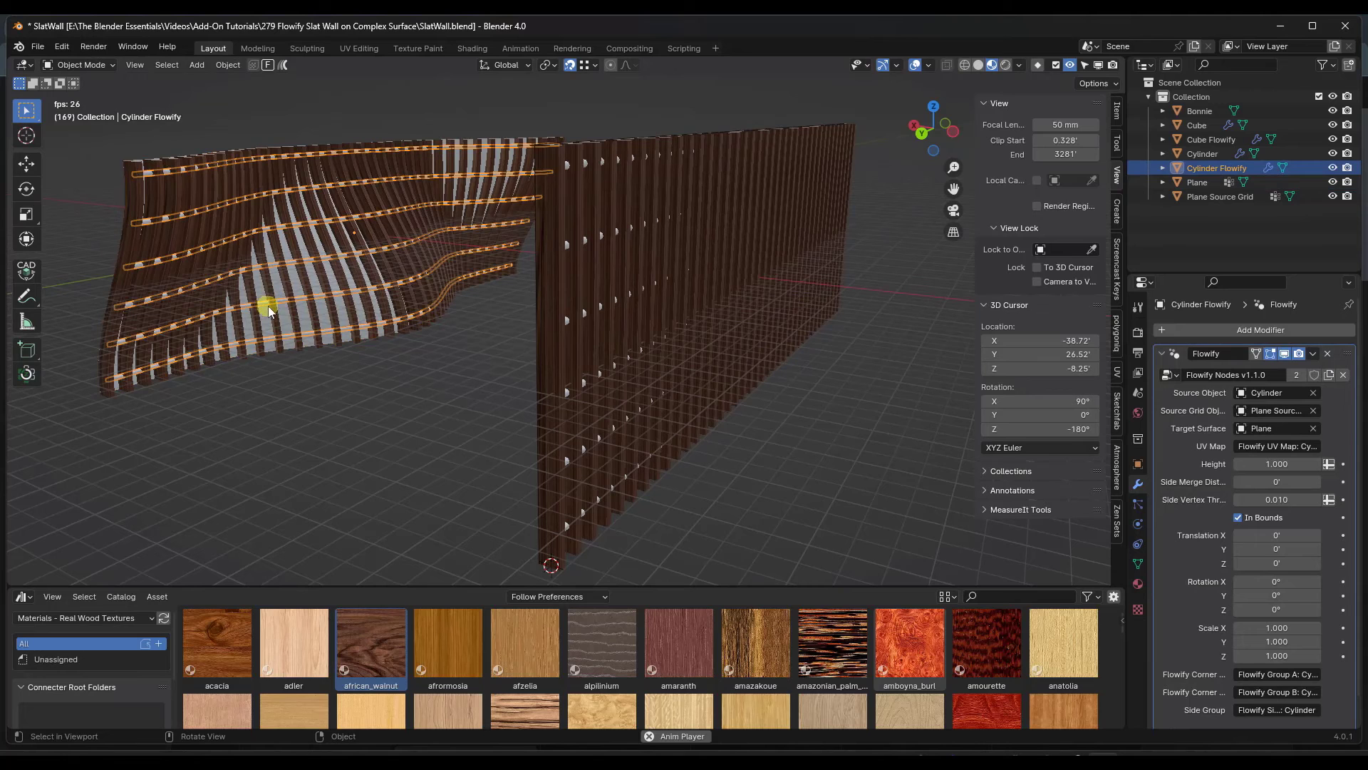
left_click(273, 315)
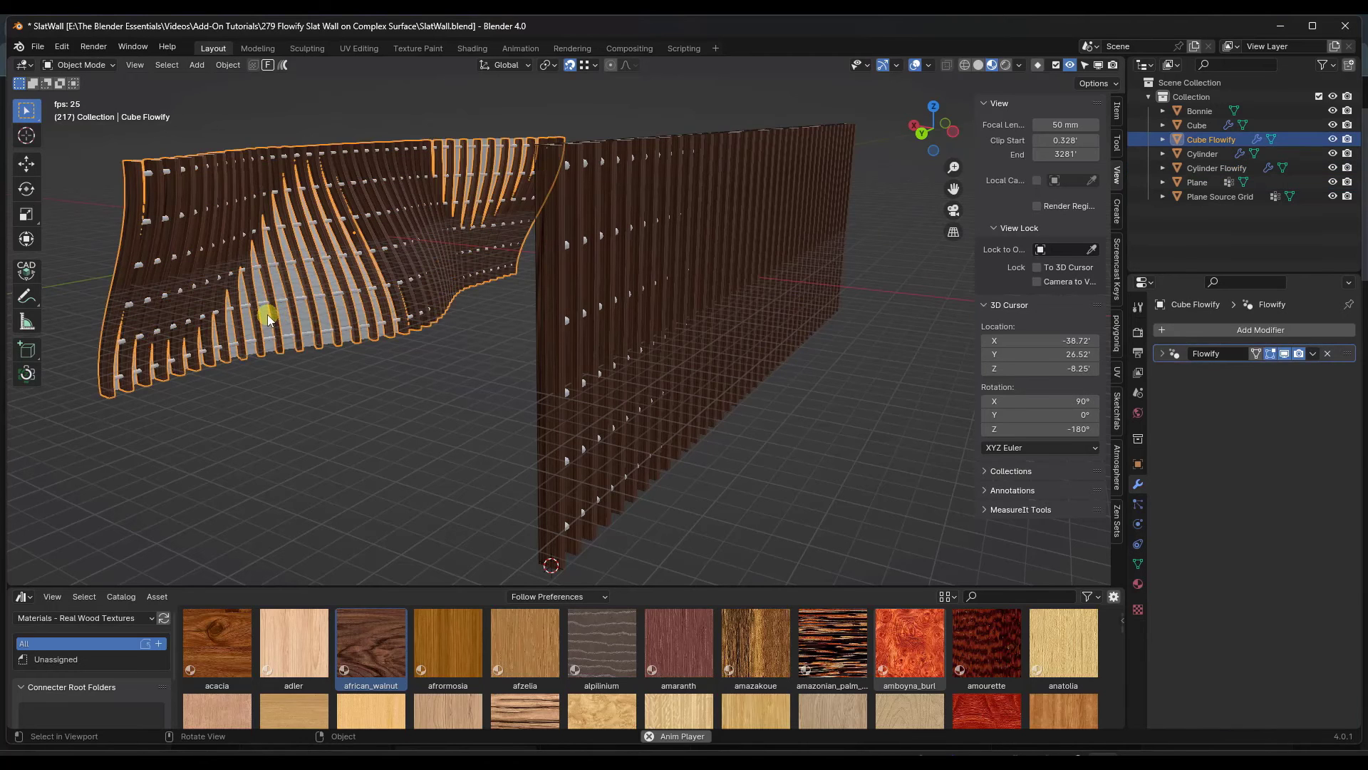
left_click(266, 313)
key("h")
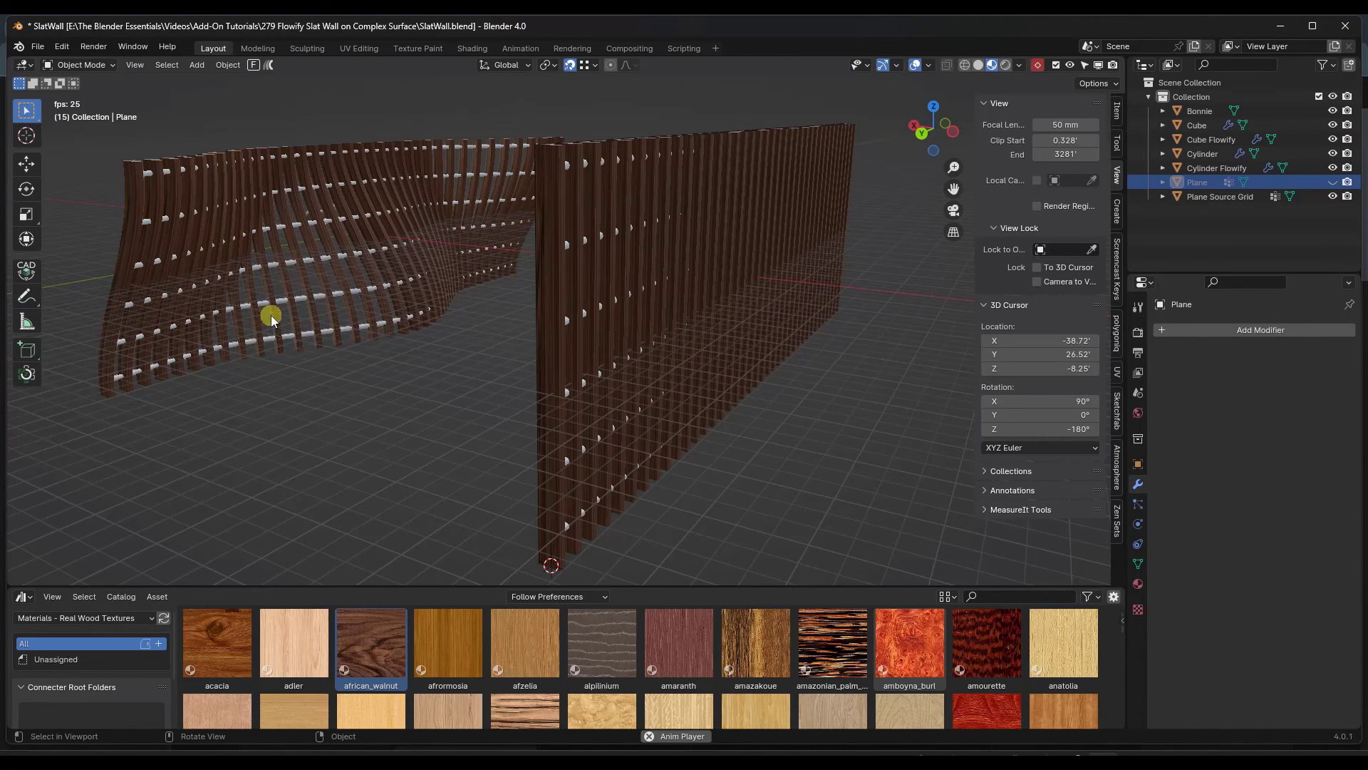
middle_click_drag(271, 315, 583, 288)
scroll(287, 239, "up", 6)
scroll(297, 280, "down", 8)
- Show the curved target Plane again and enter Edit Mode on it
left_click(271, 291)
left_click(292, 306)
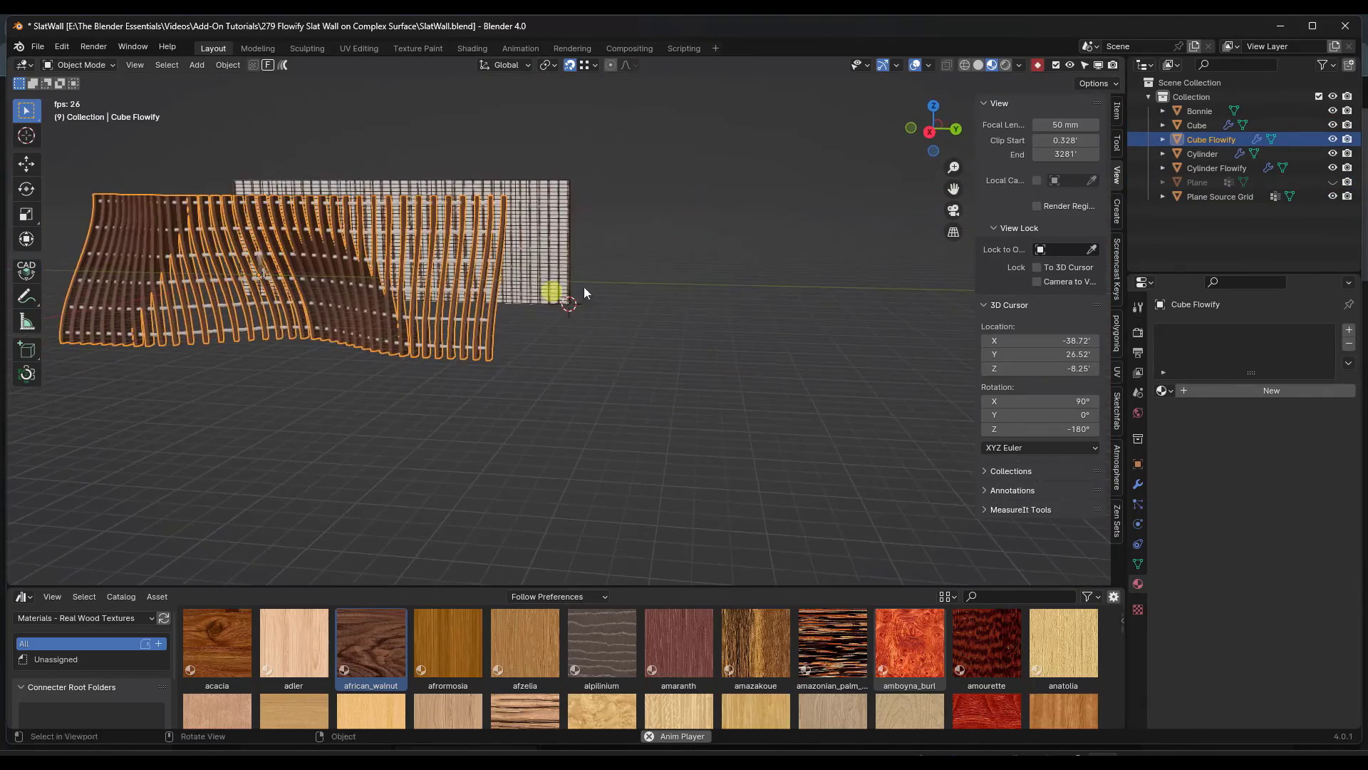
left_click(1333, 182)
key("Tab")
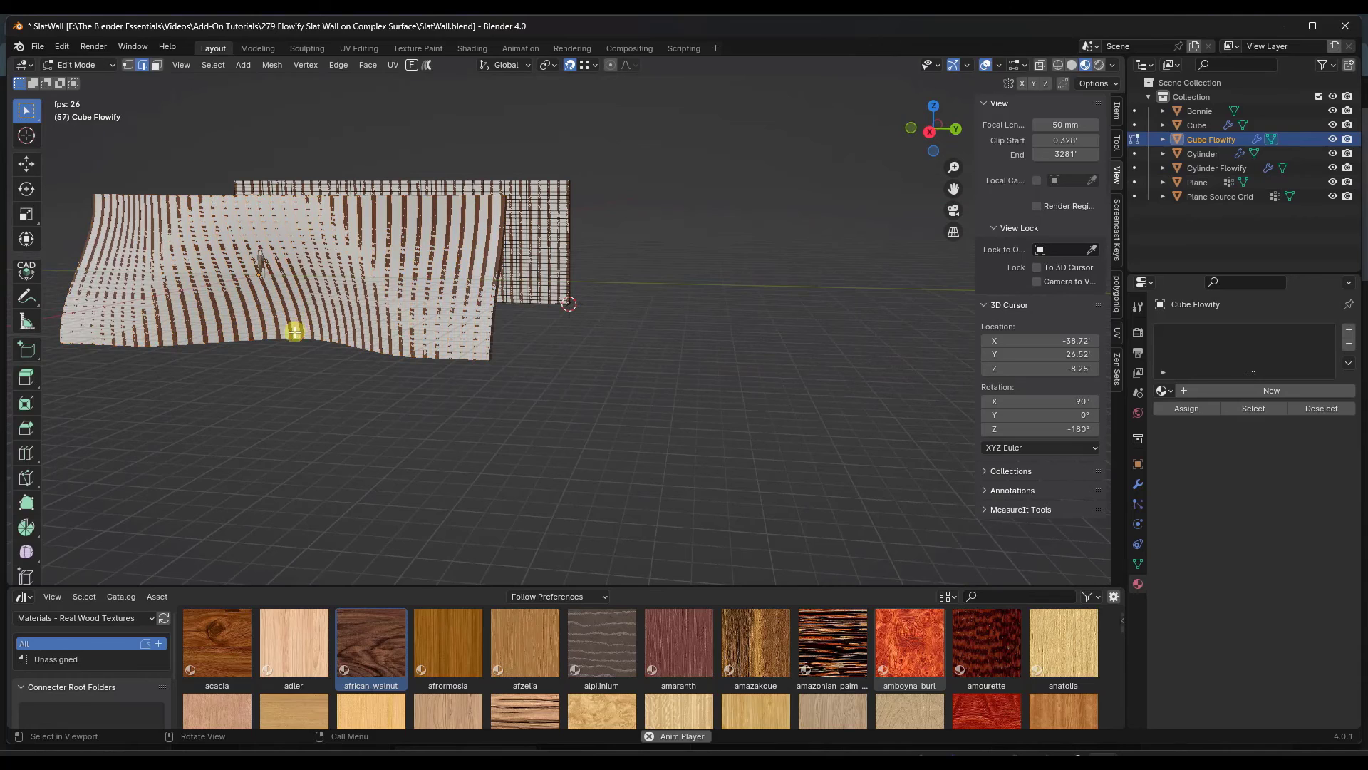
key("Tab")
left_click(297, 331)
key("Tab")
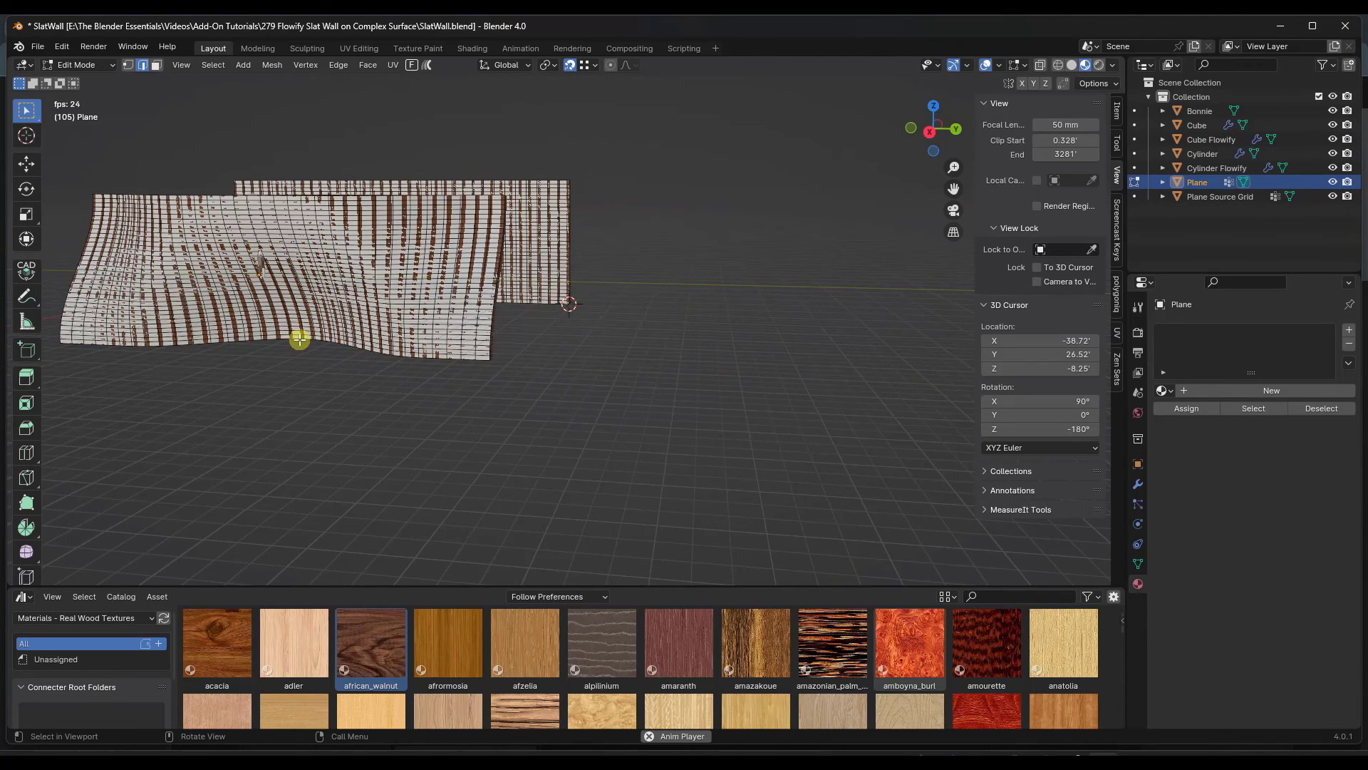
- With vertex selection and smooth proportional editing, move a vertex on the curved plane's lower edge about 13.064' along X
key("1")
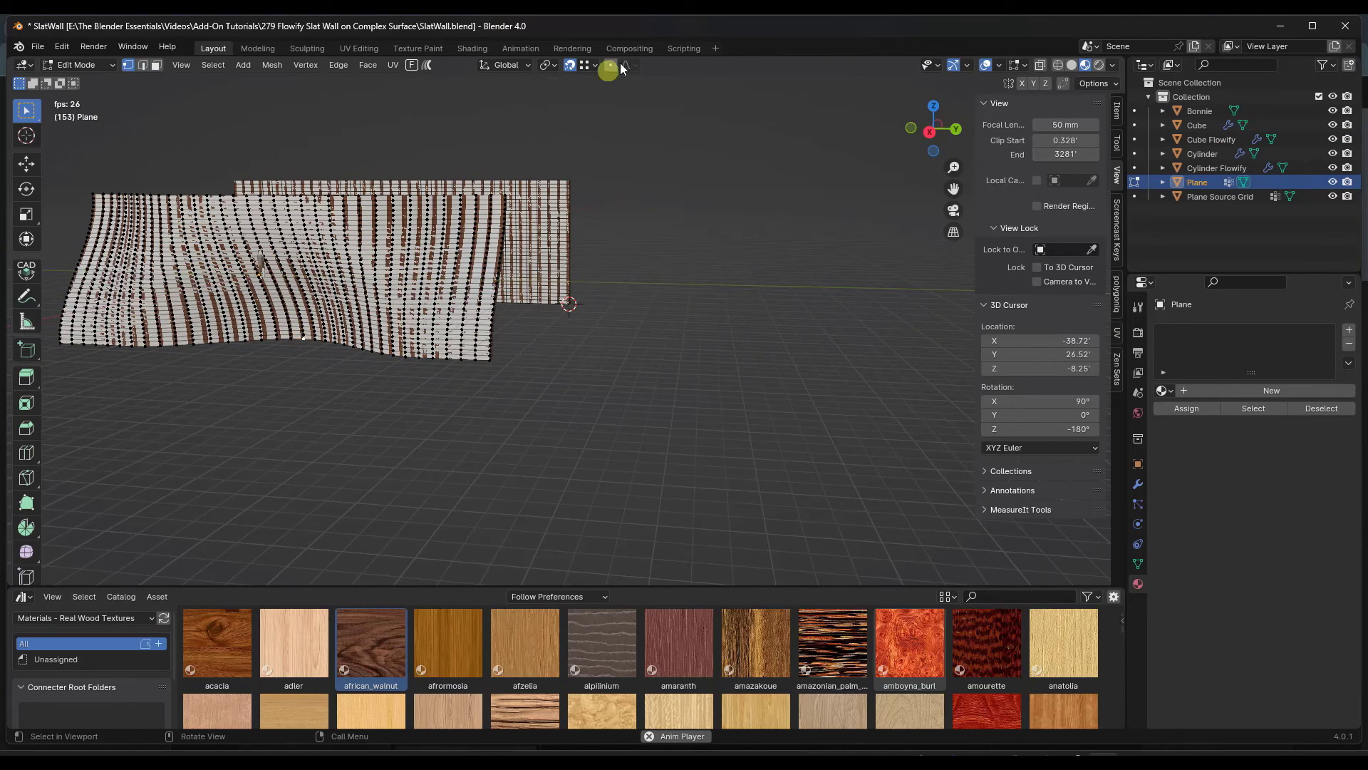
key("g")
key("x")
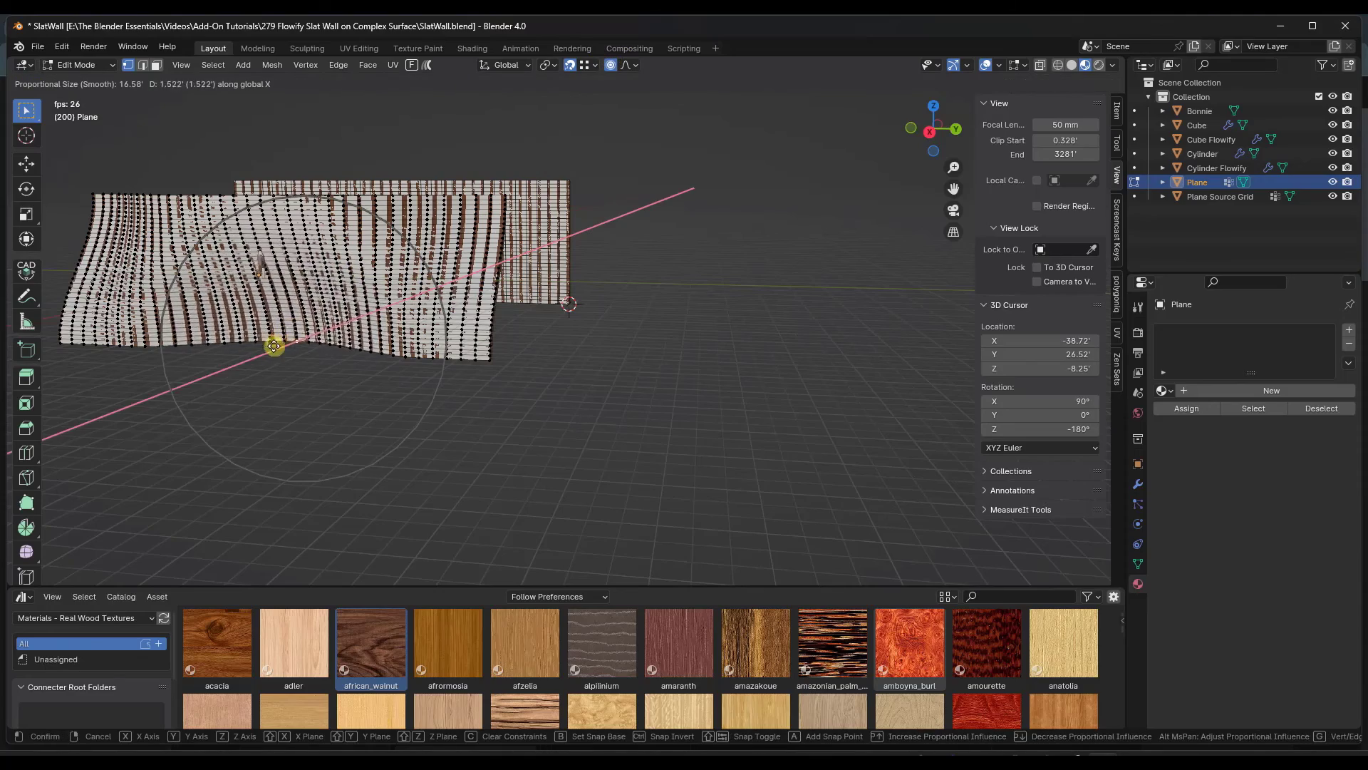
left_click(458, 335)
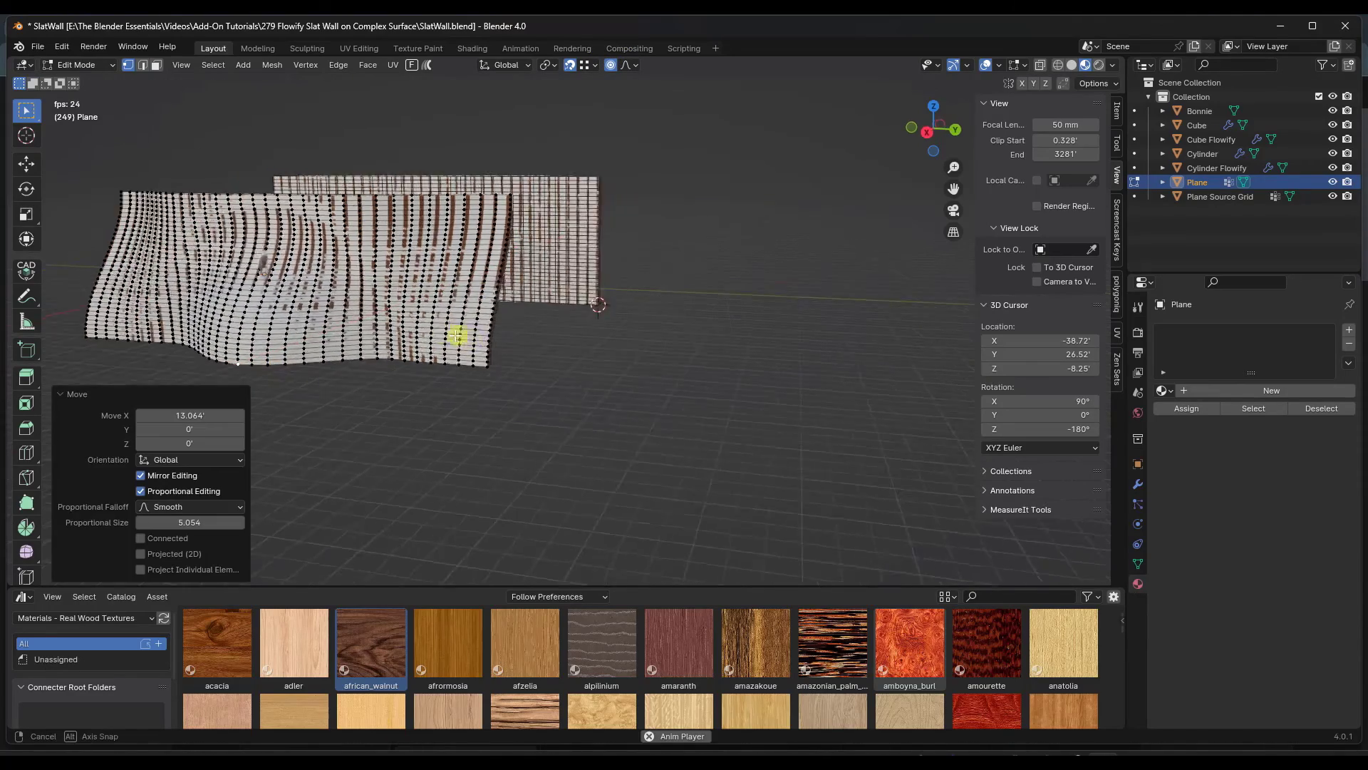
- Pull a lower-edge vertex of the curved plane in the negative X direction with proportional editing, and return to Object Mode
middle_click_drag(459, 335, 299, 325)
scroll(285, 339, "up", 4)
key("g")
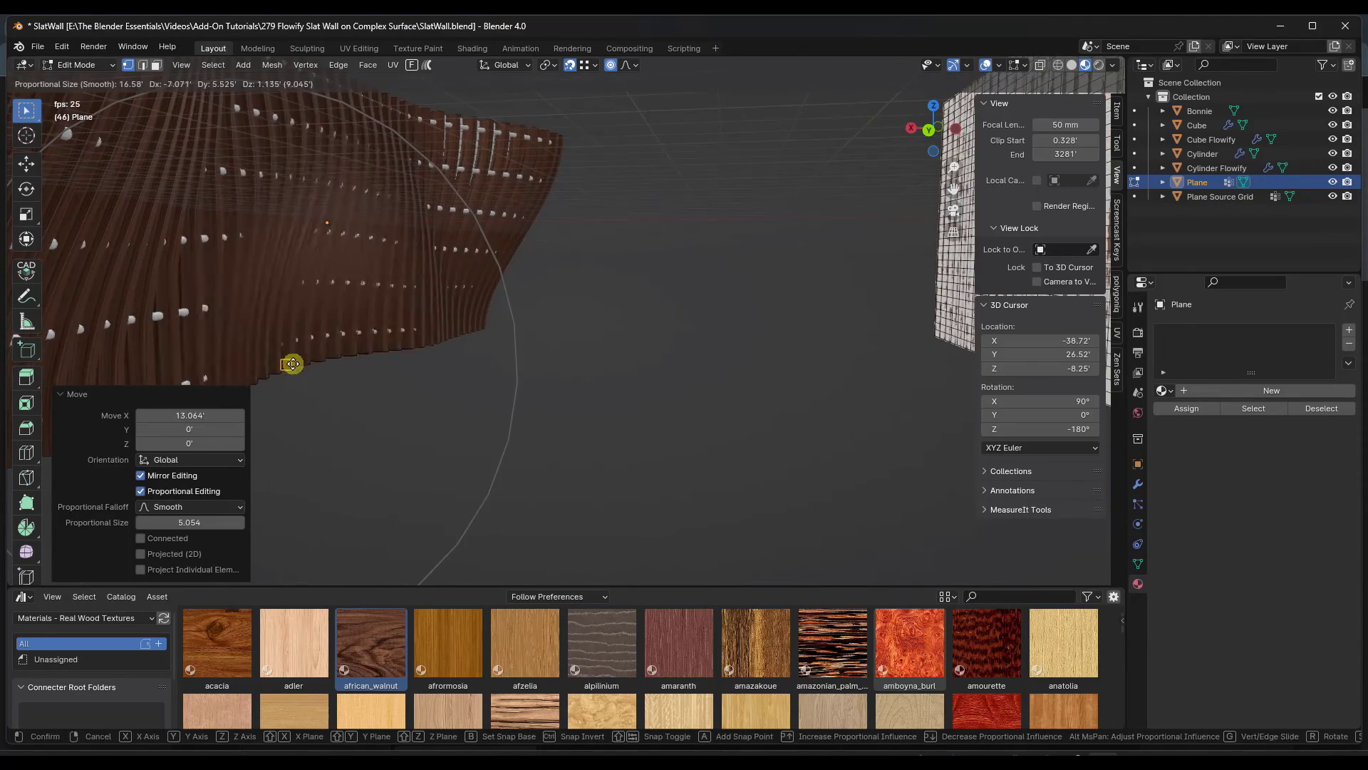
key("x")
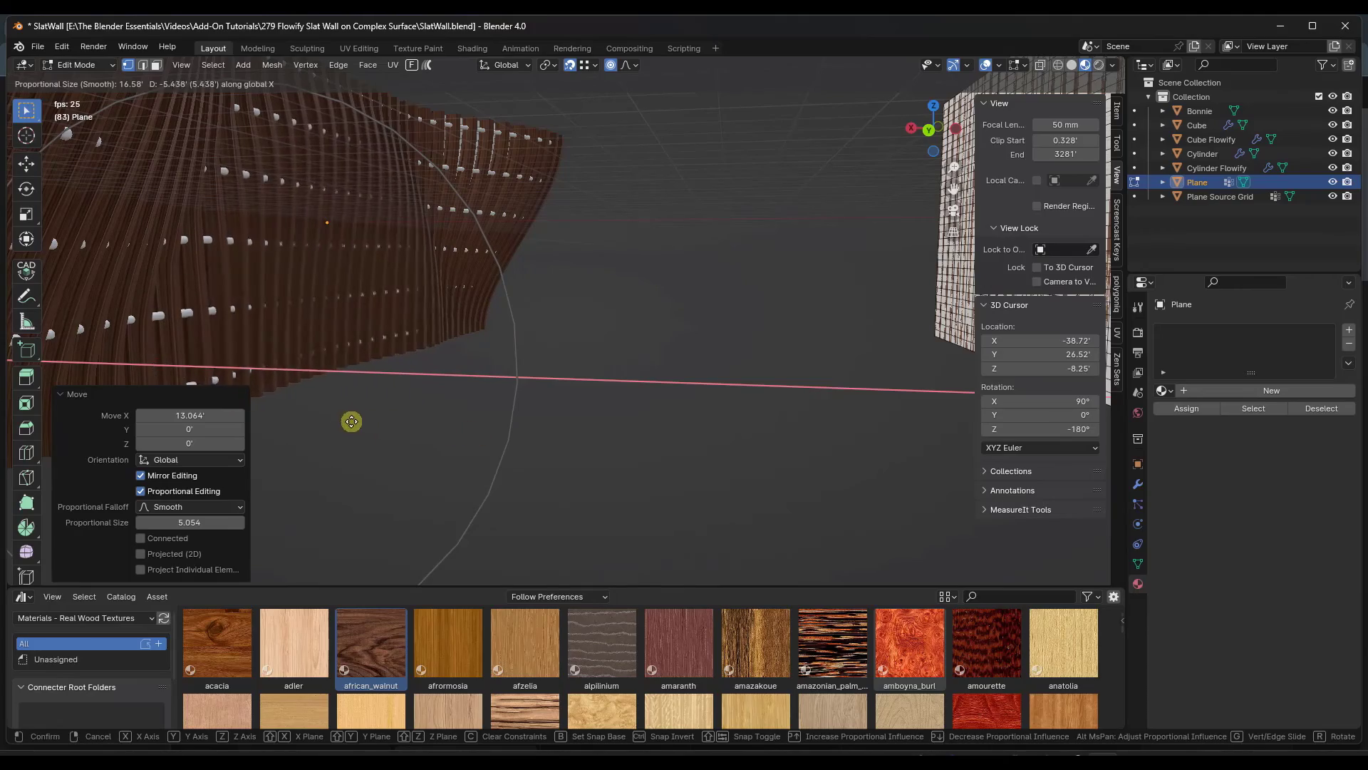
left_click(318, 413)
middle_click_drag(319, 413, 415, 285)
scroll(422, 281, "down", 3)
scroll(428, 277, "up", 3)
key("Tab")
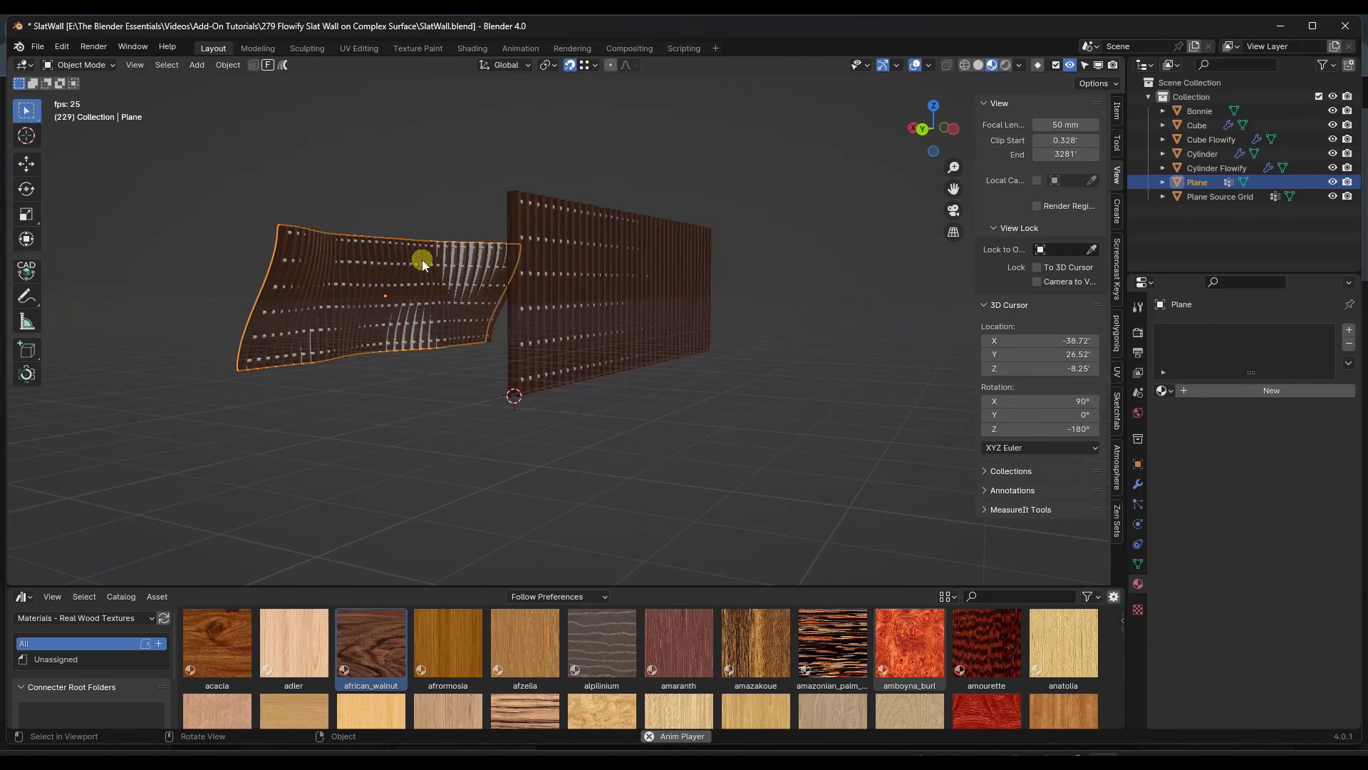